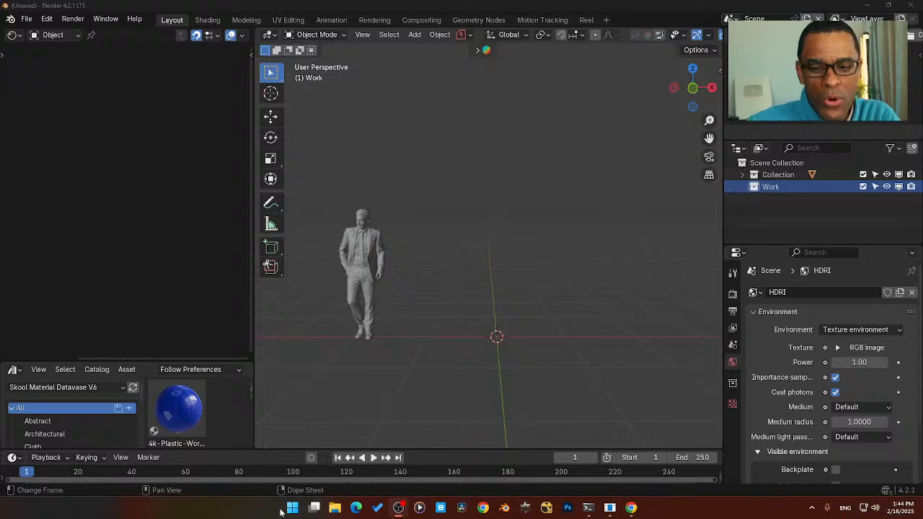
# Switch to the browser, dismiss the newsletter offer on 3D Shaker's free models page and look through the models.
pyautogui.moveTo(631, 509)
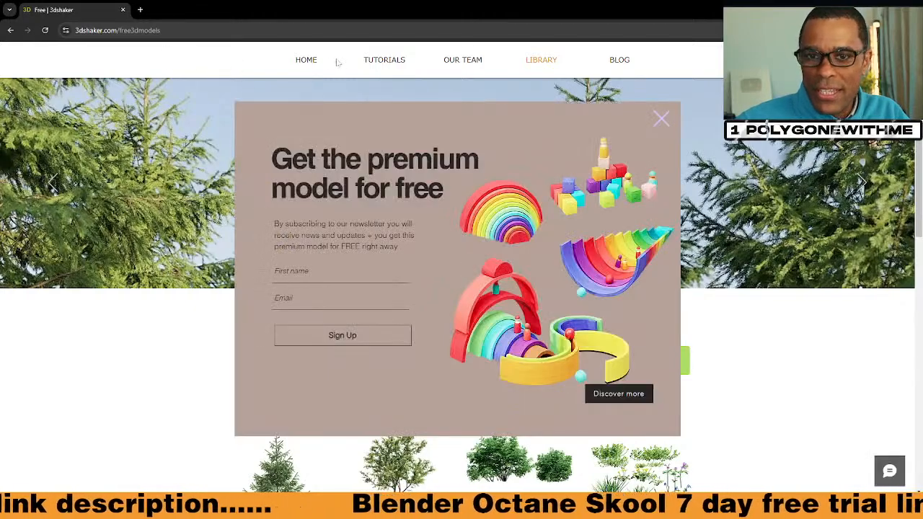
pyautogui.click(322, 64)
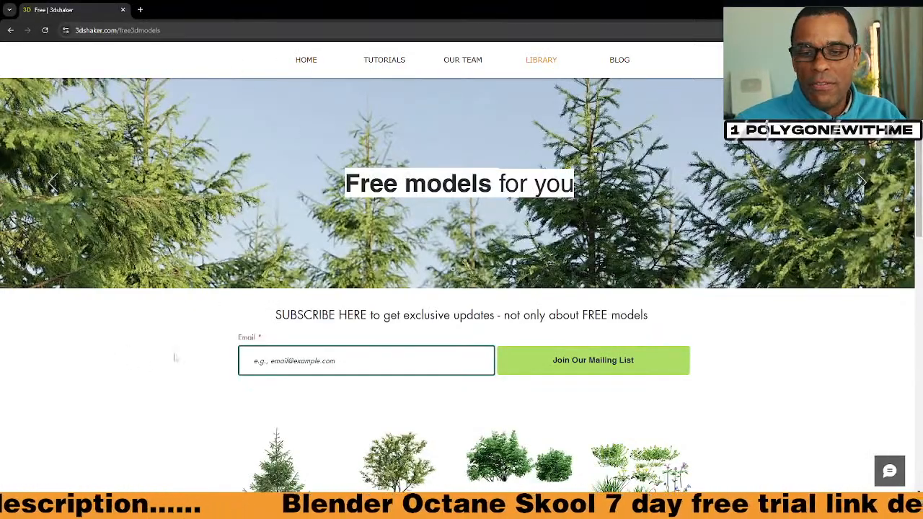
pyautogui.scroll(-5, 175, 356)
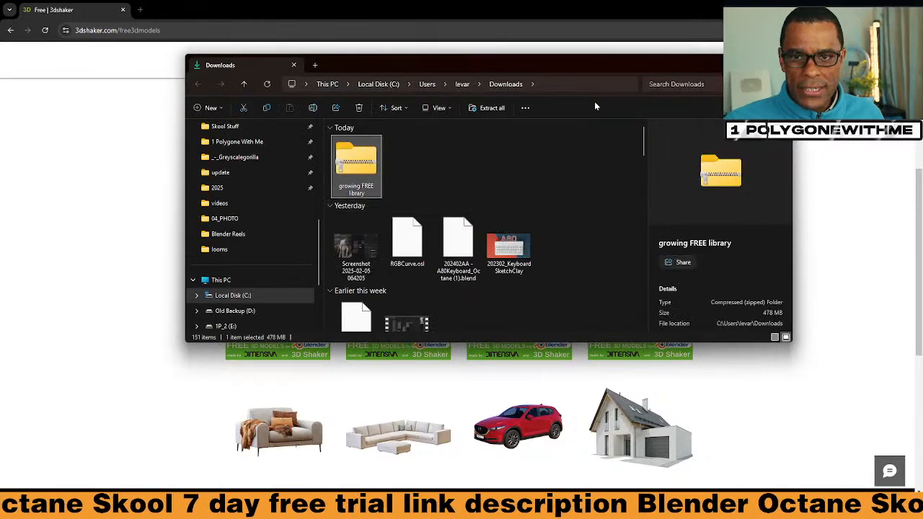
# Extract the growing FREE library archive into its own folder in Downloads.
pyautogui.click(485, 108)
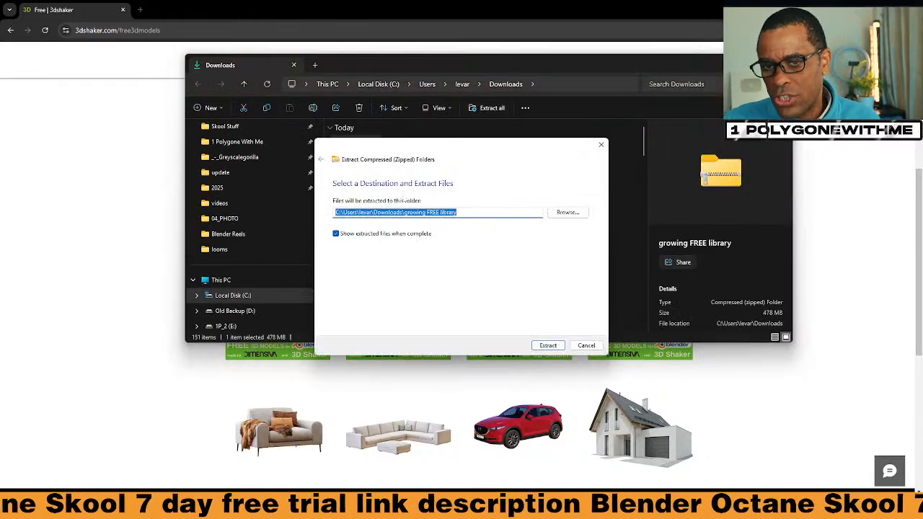
pyautogui.click(545, 346)
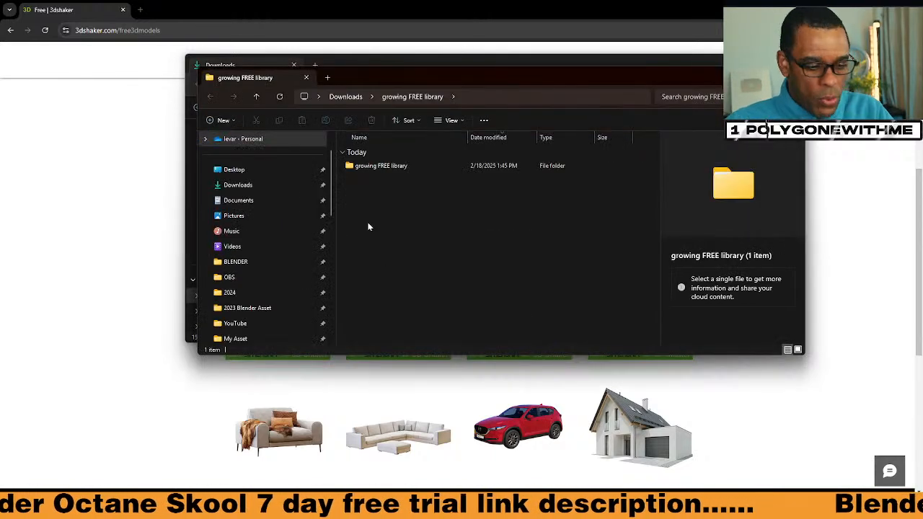
# Close the original Downloads window and minimize the browser to return to Blender behind the extracted folder.
pyautogui.click(696, 66)
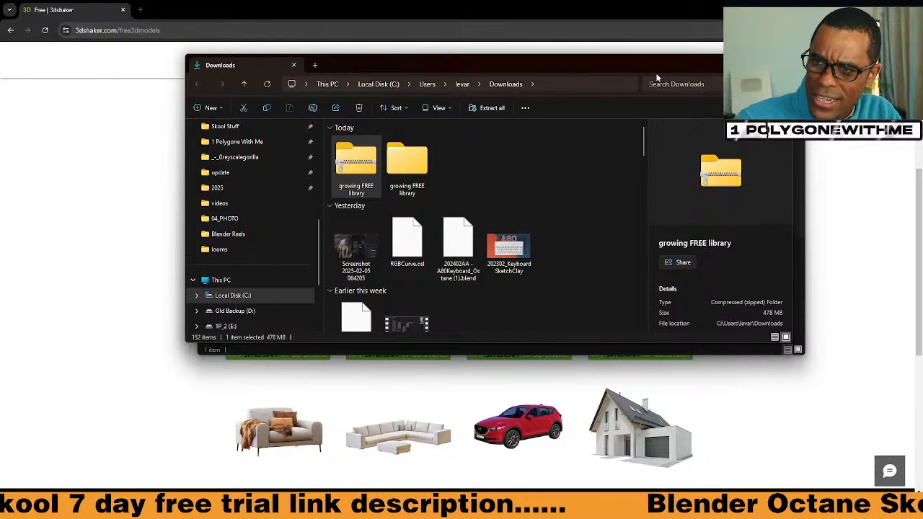
pyautogui.moveTo(656, 72); pyautogui.dragTo(653, 189)
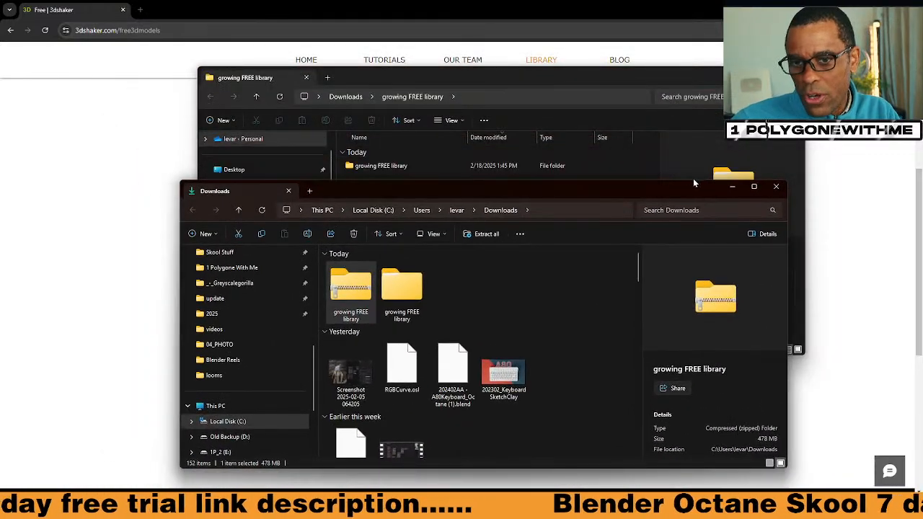
pyautogui.click(774, 187)
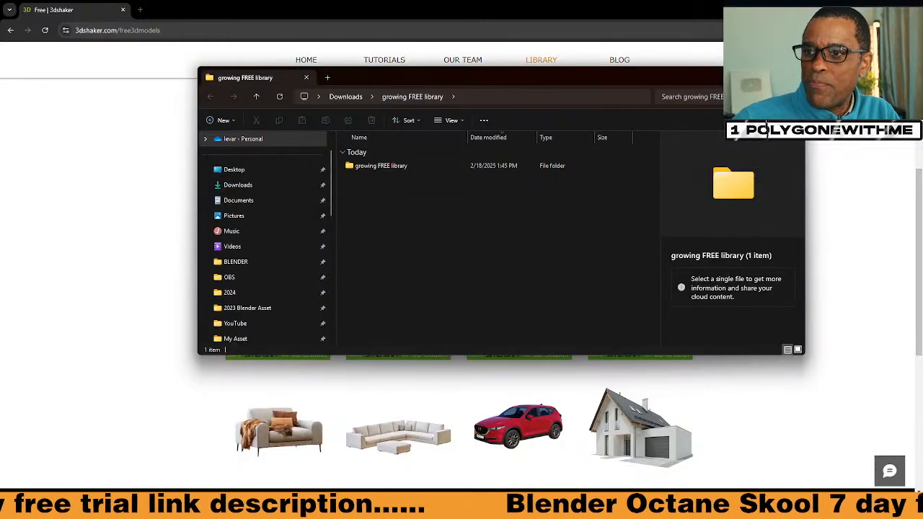
pyautogui.click(868, 8)
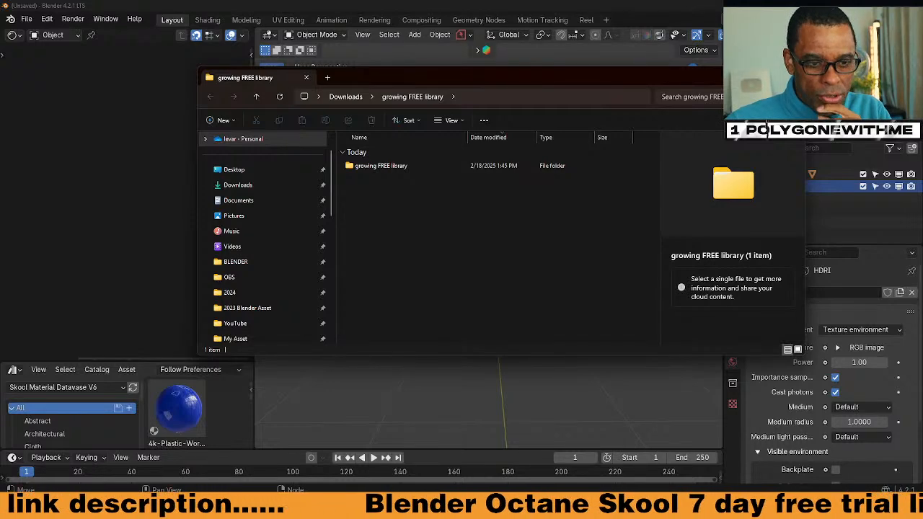
pyautogui.press('super+d')
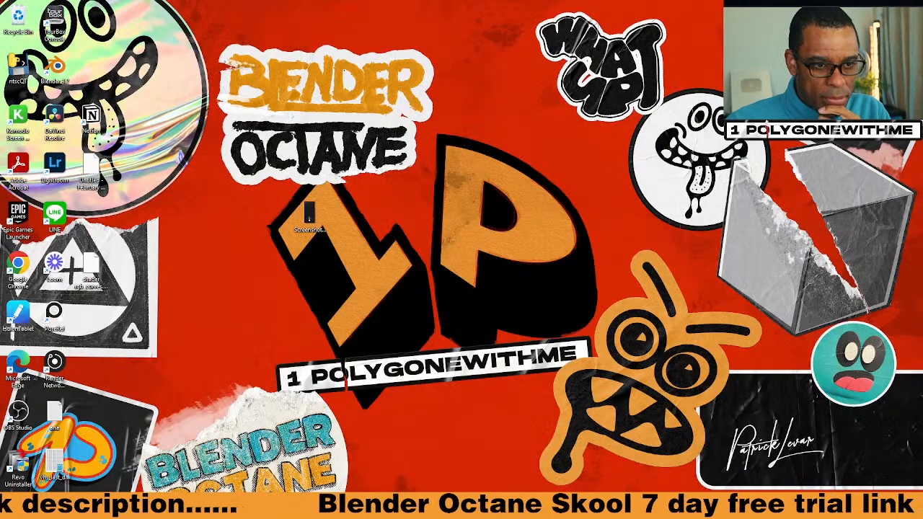
pyautogui.press('super+d')
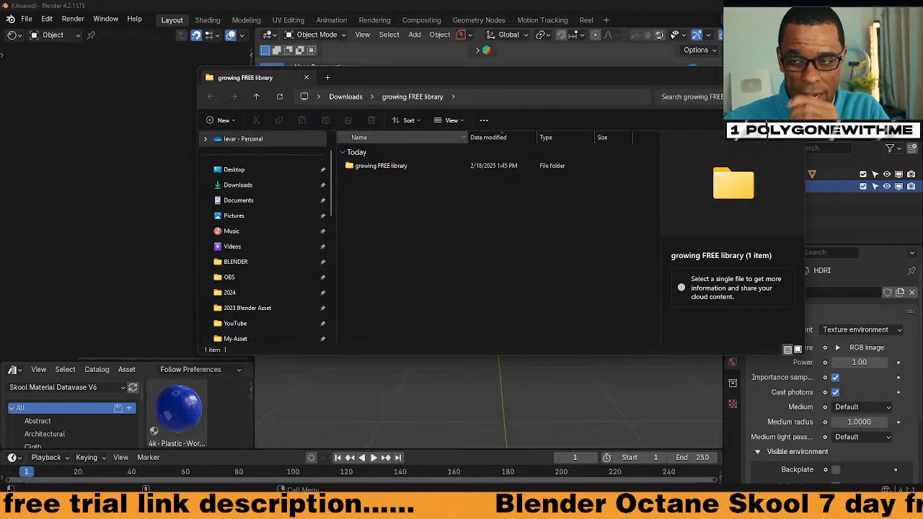
pyautogui.moveTo(623, 78); pyautogui.dragTo(0, 205)
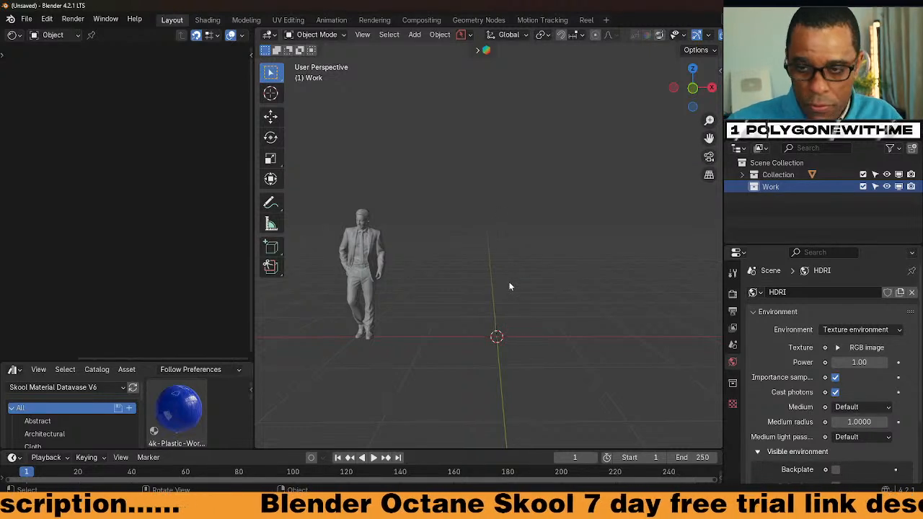
pyautogui.moveTo(506, 282); pyautogui.dragTo(507, 304, button='middle')
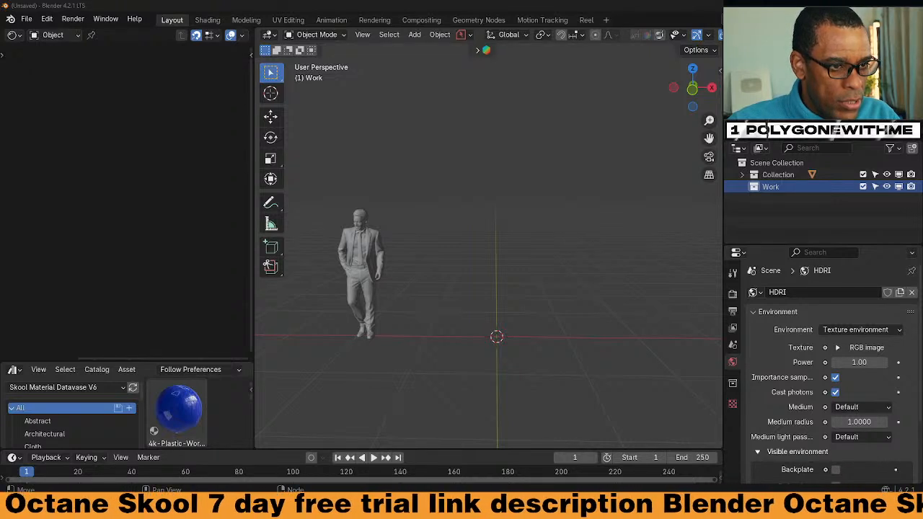
# View the preview images 01.jpg and 02.jpg in the extracted _growing free library folder.
pyautogui.moveTo(0, 119); pyautogui.dragTo(433, 77)
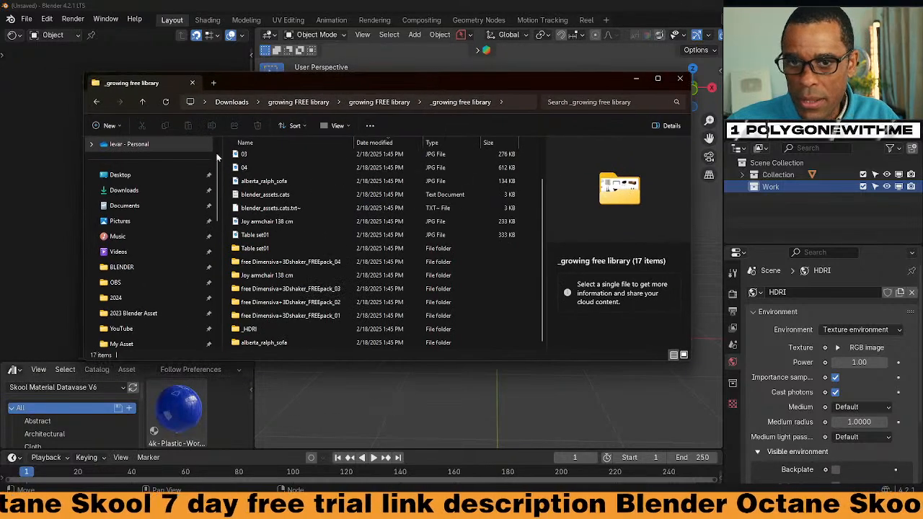
pyautogui.click(96, 105)
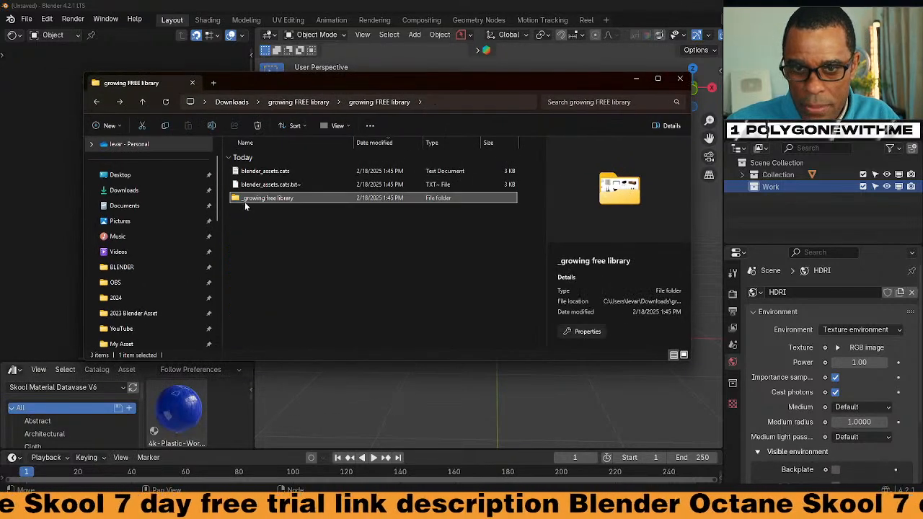
pyautogui.doubleClick(246, 201)
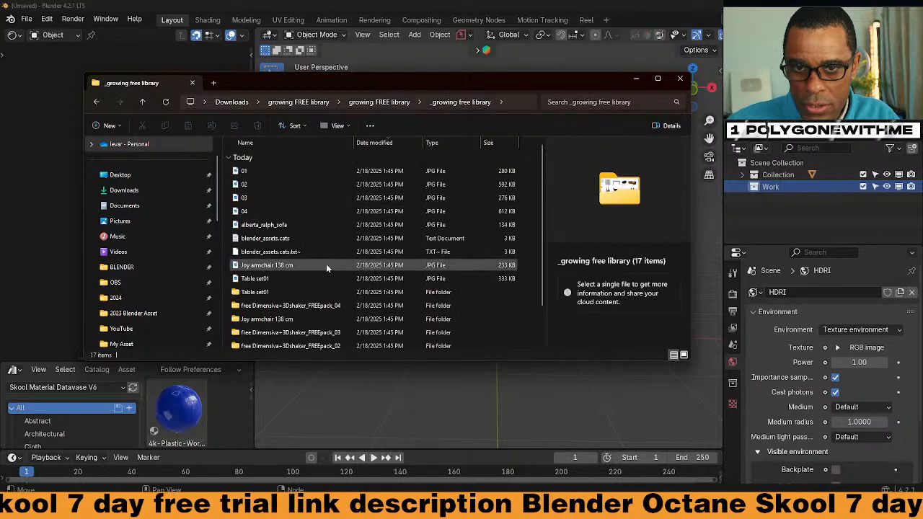
pyautogui.doubleClick(252, 170)
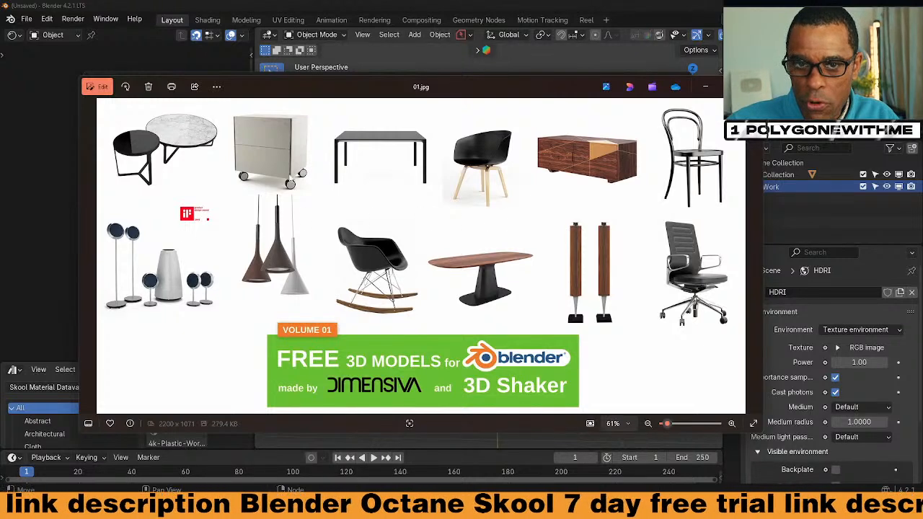
pyautogui.click(750, 87)
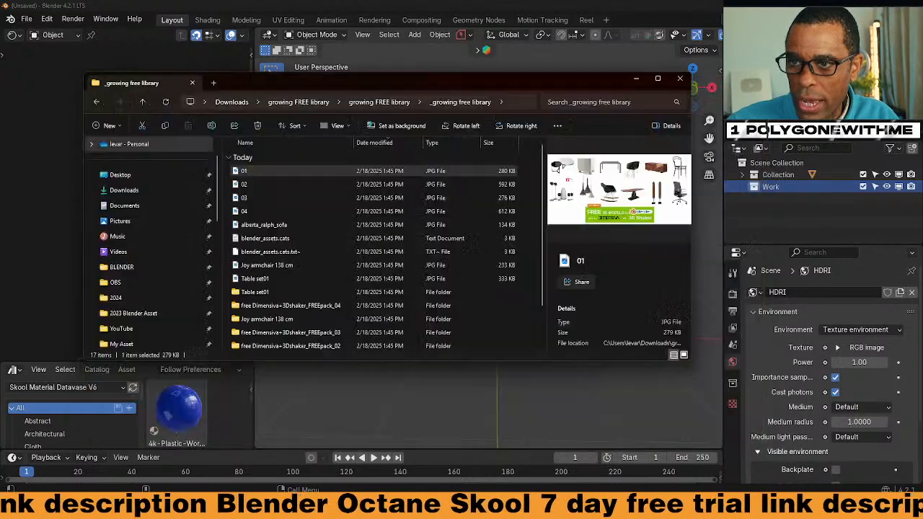
pyautogui.doubleClick(245, 184)
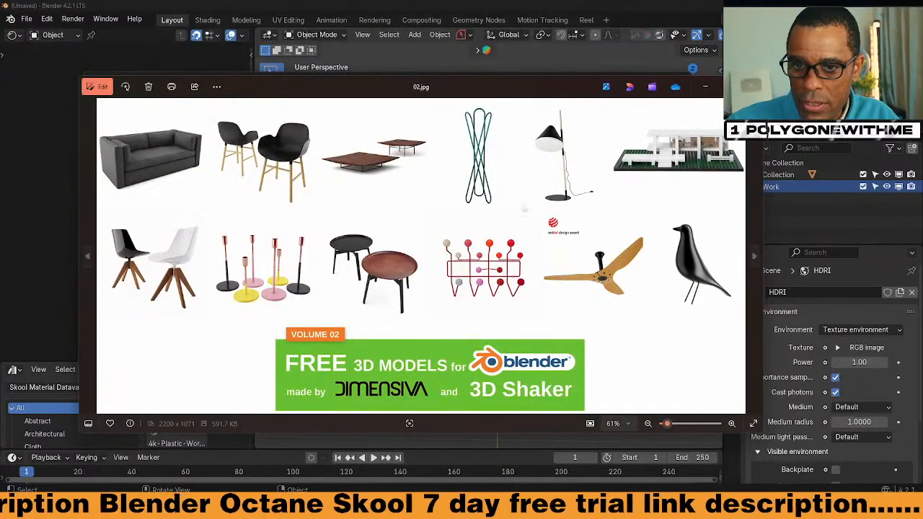
pyautogui.click(750, 86)
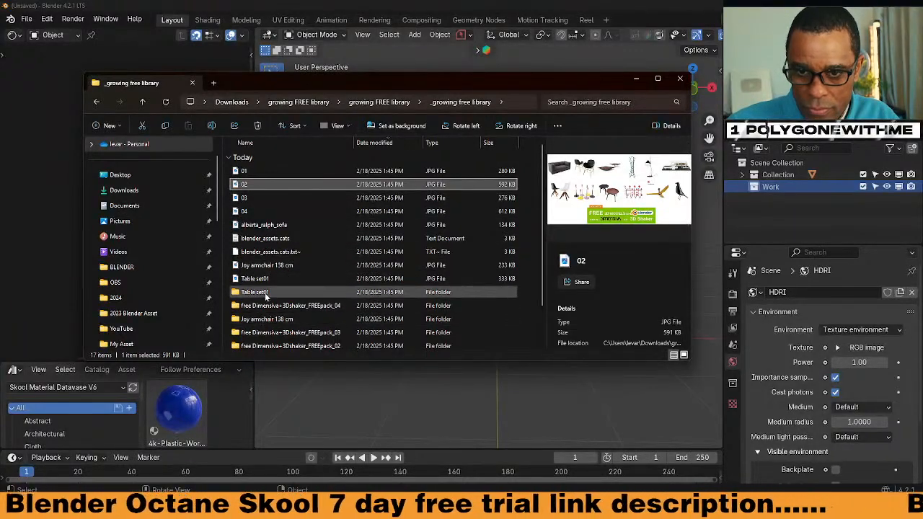
pyautogui.moveTo(389, 89); pyautogui.dragTo(0, 90)
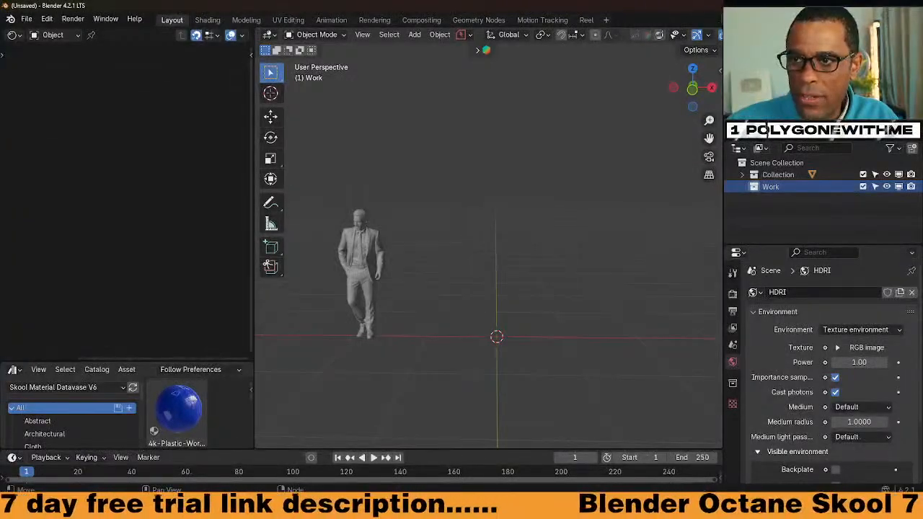
# Start appending from another Blender file, go to the Downloads folder and sort its contents by date modified.
pyautogui.click(808, 147)
pyautogui.press('Escape')
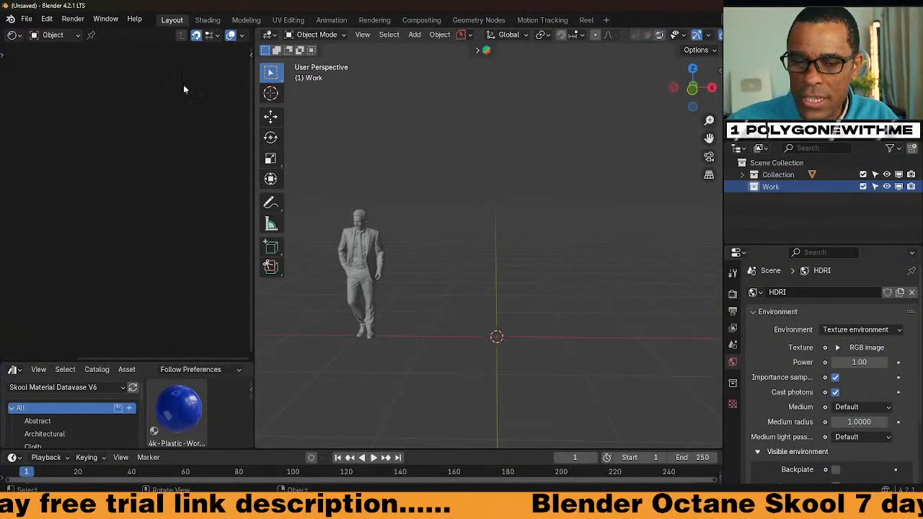
pyautogui.click(27, 20)
pyautogui.moveTo(95, 195)
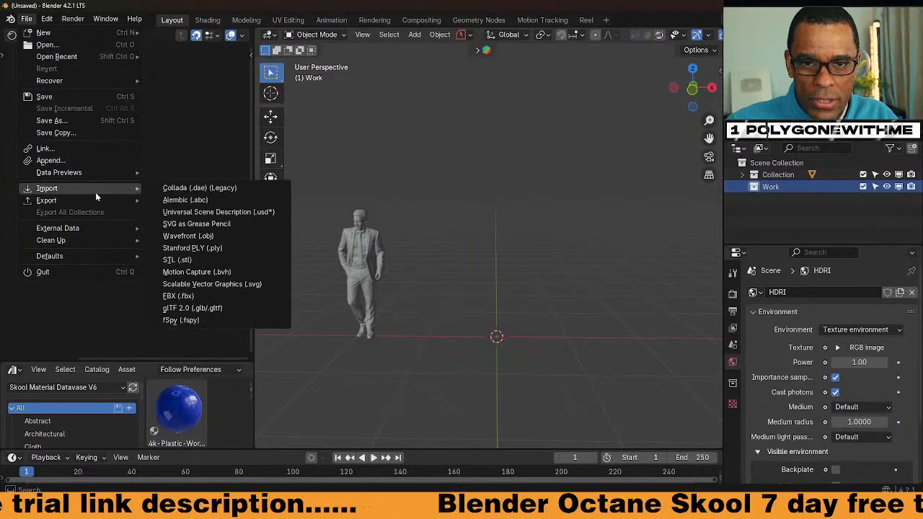
pyautogui.click(97, 161)
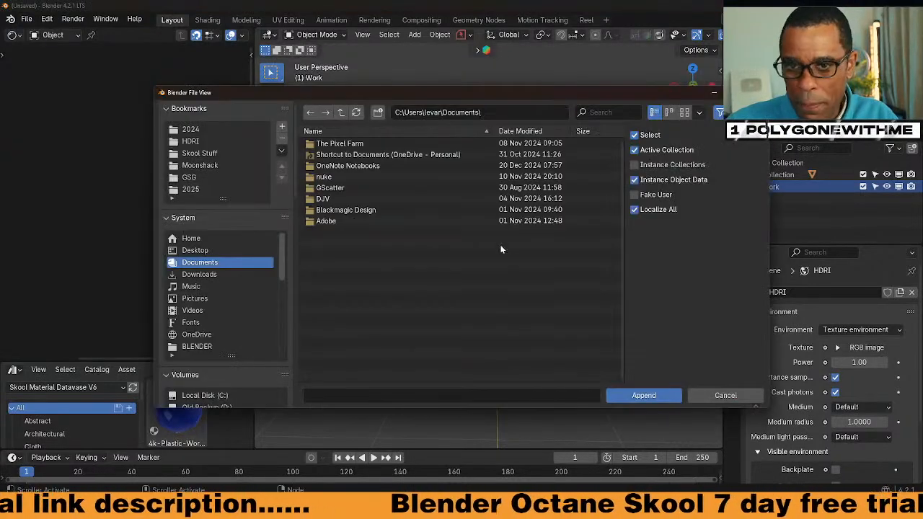
pyautogui.click(199, 274)
pyautogui.scroll(-10, 519, 290)
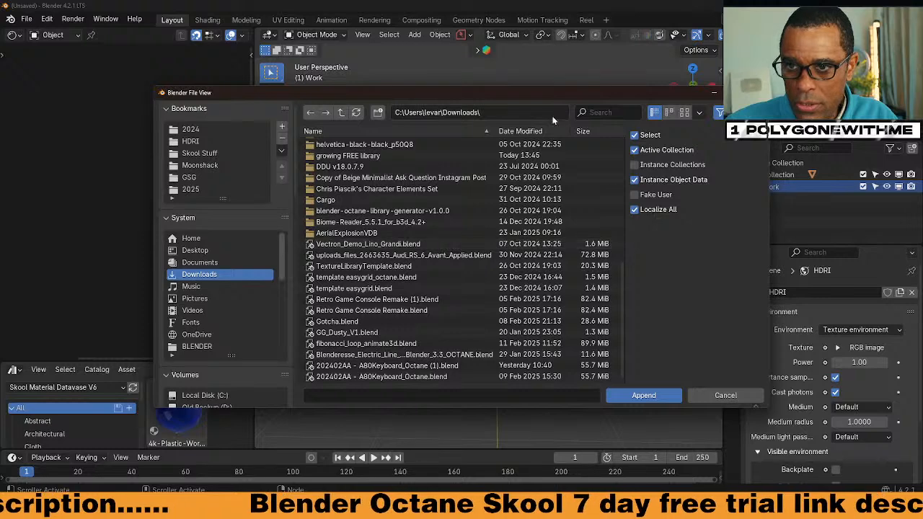
pyautogui.click(525, 131)
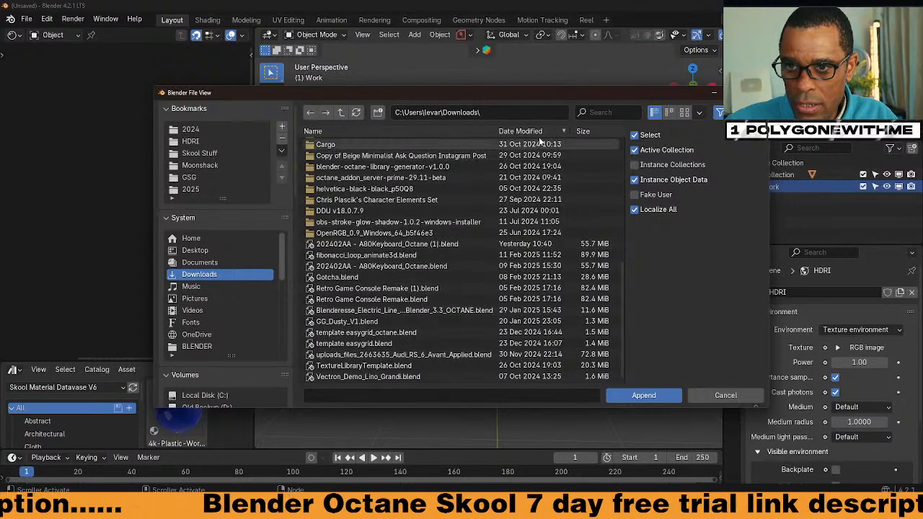
pyautogui.click(537, 131)
# Open Ibiza Forte Coffee Table by Ritzwell.blend from free Dimensiva+3Dshaker_FREEpack_02 in the growing FREE library folder.
pyautogui.click(516, 234)
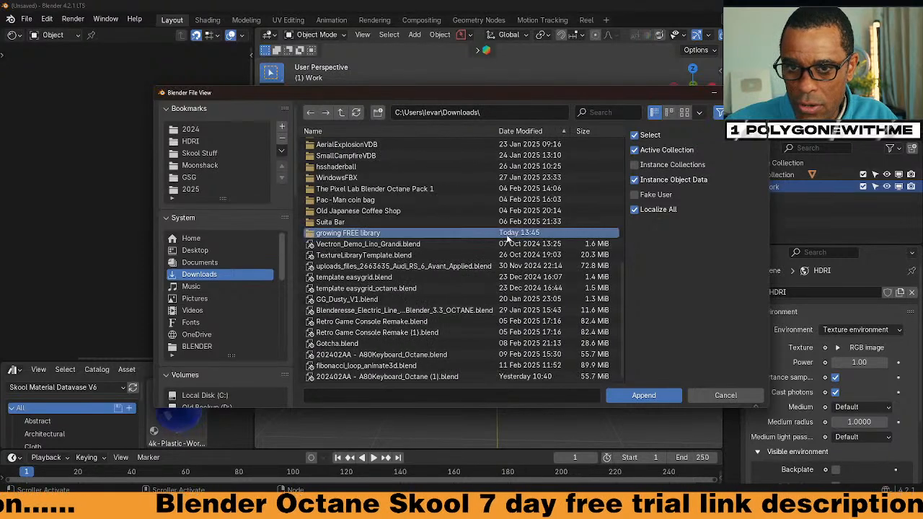
pyautogui.doubleClick(313, 233)
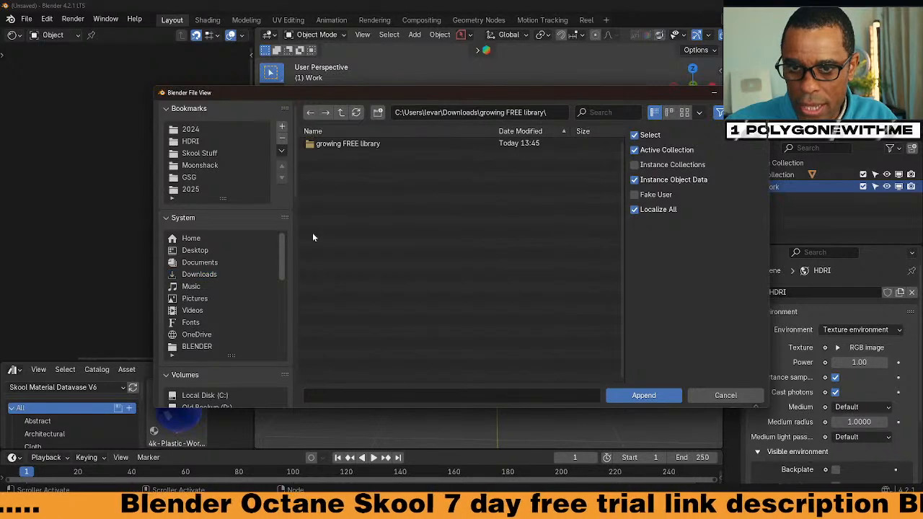
pyautogui.doubleClick(325, 142)
pyautogui.doubleClick(322, 144)
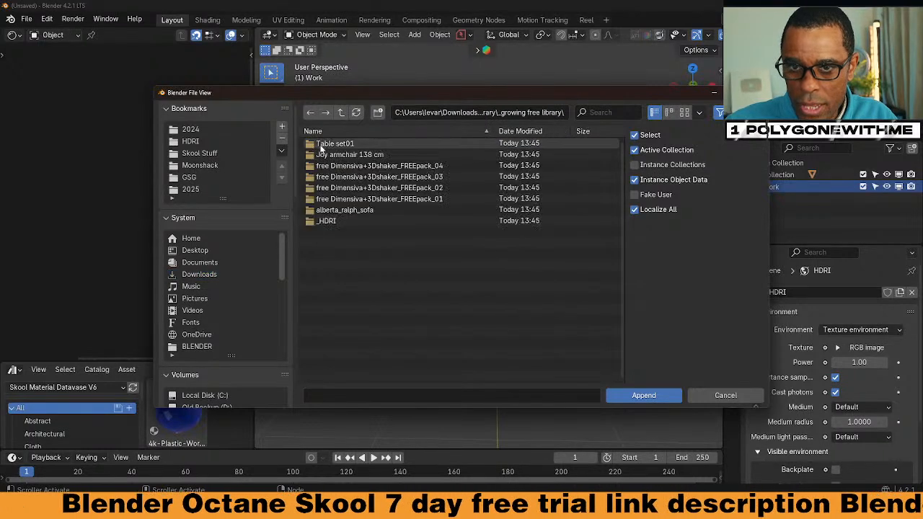
pyautogui.doubleClick(382, 187)
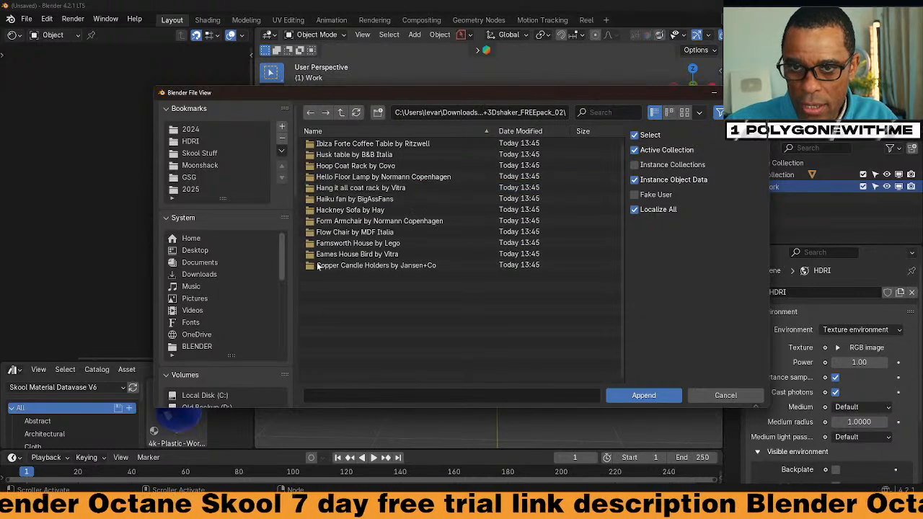
pyautogui.doubleClick(317, 146)
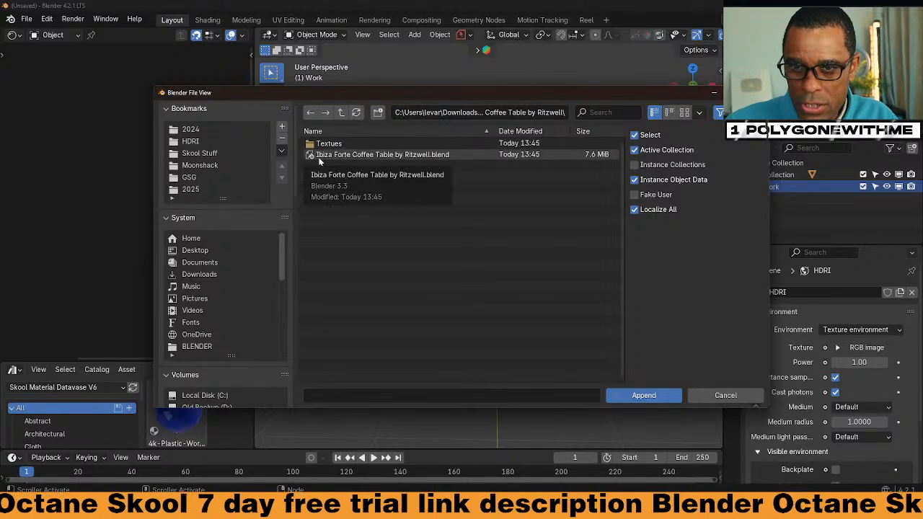
pyautogui.doubleClick(319, 157)
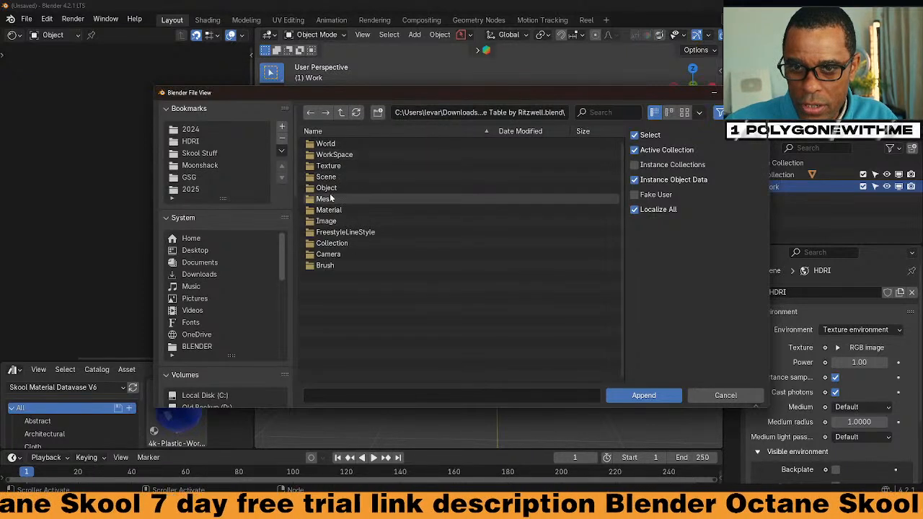
# Append the object Ibiza Forte Coffee Table_847_smaller_metal_dimensiva_3Dshaker from the blend file's Object folder.
pyautogui.doubleClick(320, 186)
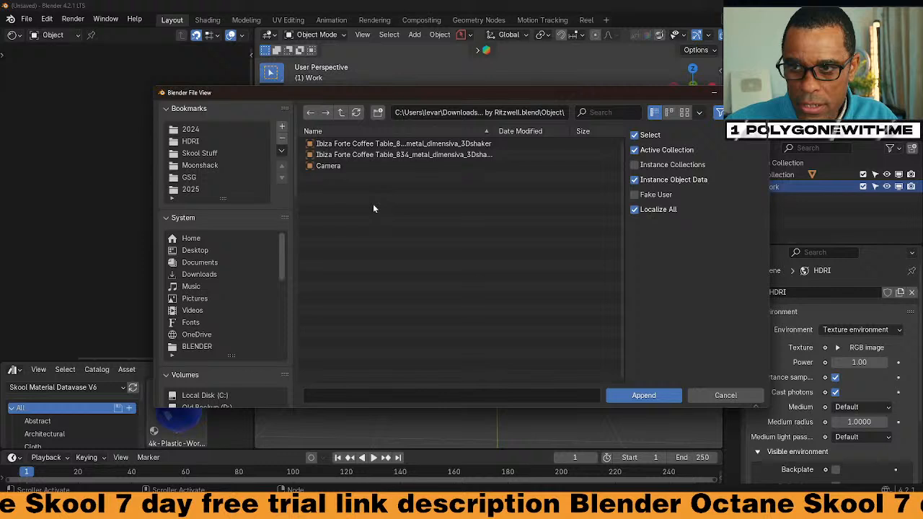
pyautogui.click(326, 145)
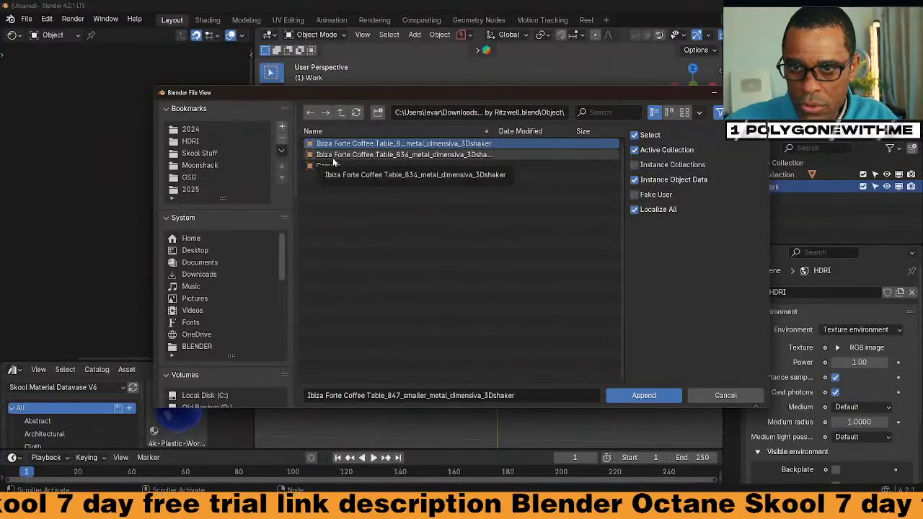
pyautogui.click(332, 155)
pyautogui.click(336, 143)
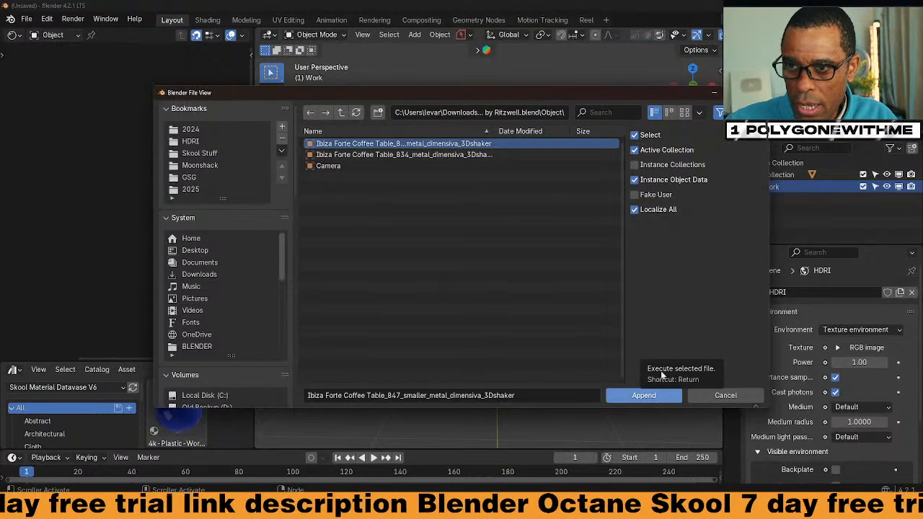
pyautogui.click(652, 398)
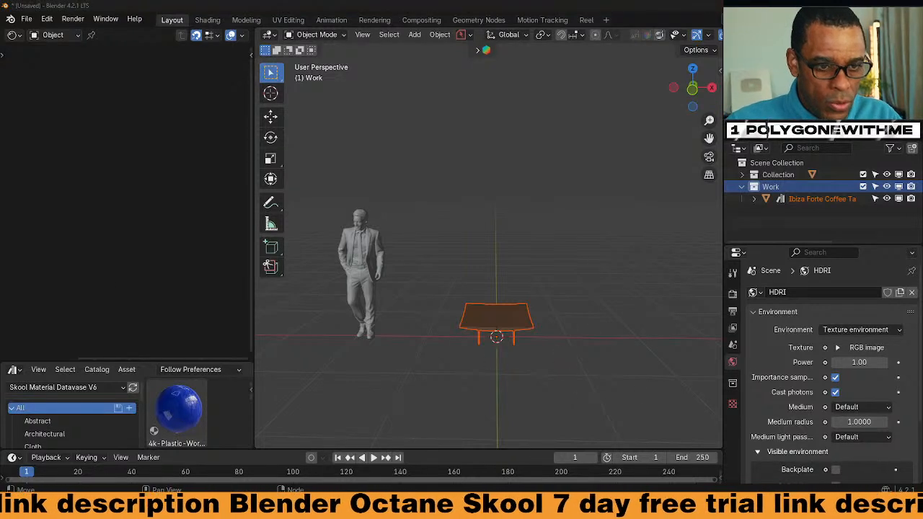
# Copy the appended coffee table and paste it into the Cycles scene.
pyautogui.moveTo(490, 336)
pyautogui.mouseDown(button='middle')
pyautogui.moveTo(537, 334)
pyautogui.moveTo(507, 336)
pyautogui.mouseUp(button='middle')
pyautogui.hotkey('ctrl', 'c')
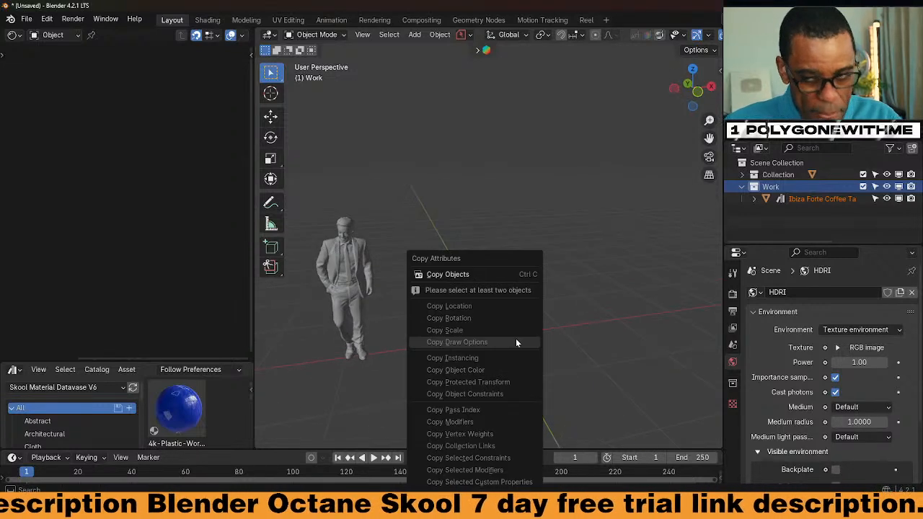
pyautogui.click(493, 275)
pyautogui.click(730, 19)
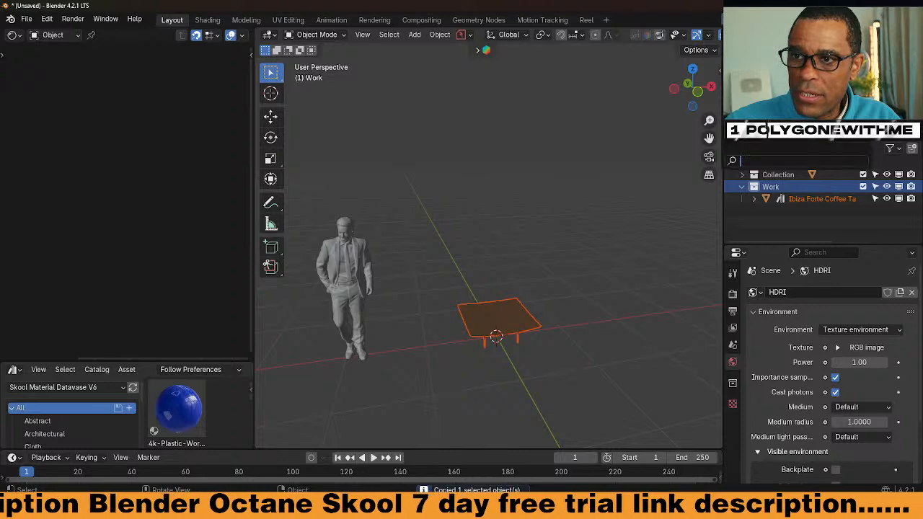
pyautogui.click(751, 40)
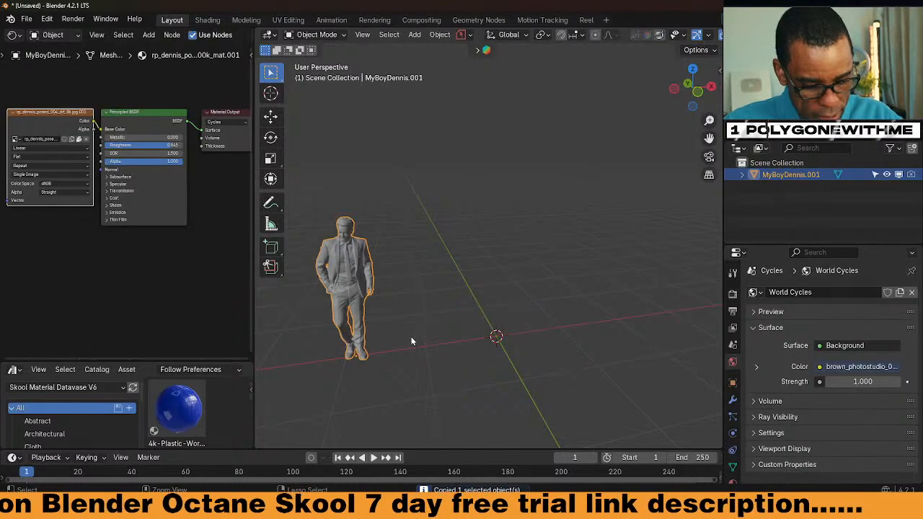
pyautogui.hotkey('ctrl', 'v')
# Show the Cycles scene in rendered shading and view the coffee table from closer up.
pyautogui.click(559, 252)
pyautogui.press('z')
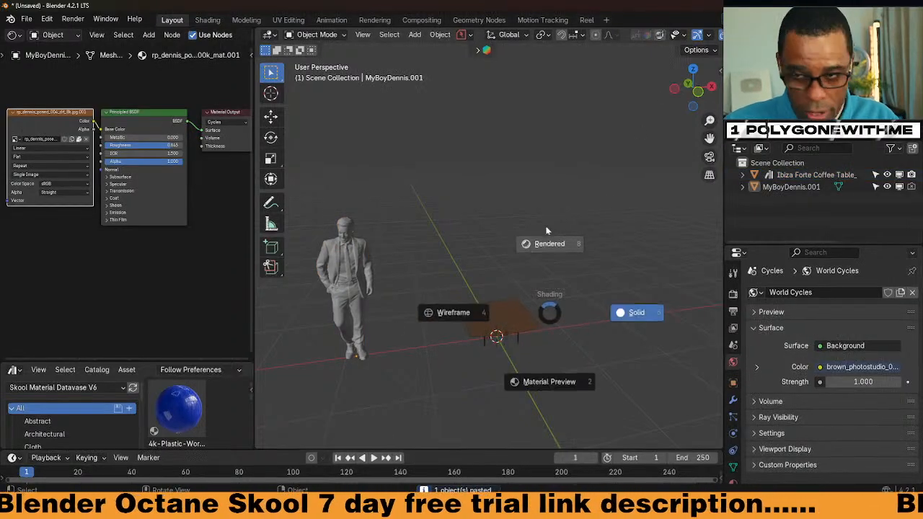
pyautogui.click(546, 245)
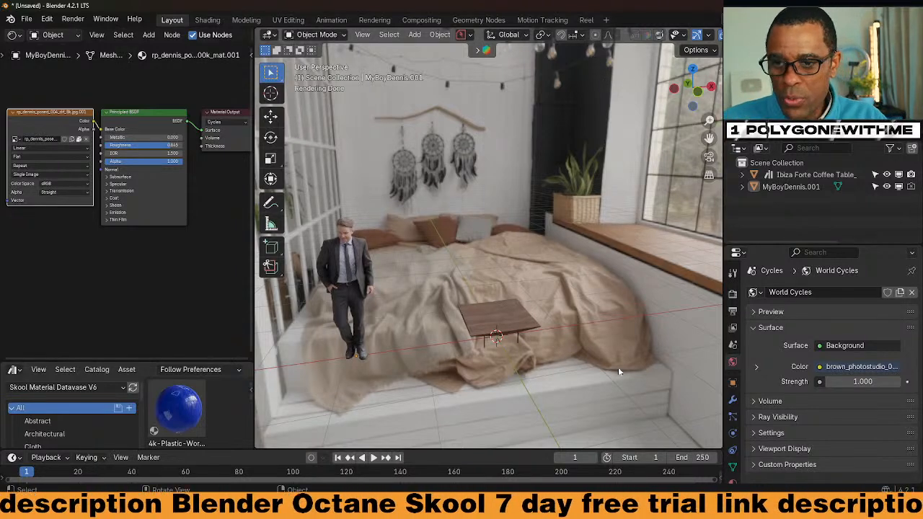
pyautogui.click(491, 323)
pyautogui.press('KP_Decimal')
pyautogui.moveTo(496, 317); pyautogui.dragTo(373, 214, button='middle')
# Hide the standing man figure in the Cycles scene and select the coffee table.
pyautogui.click(339, 184)
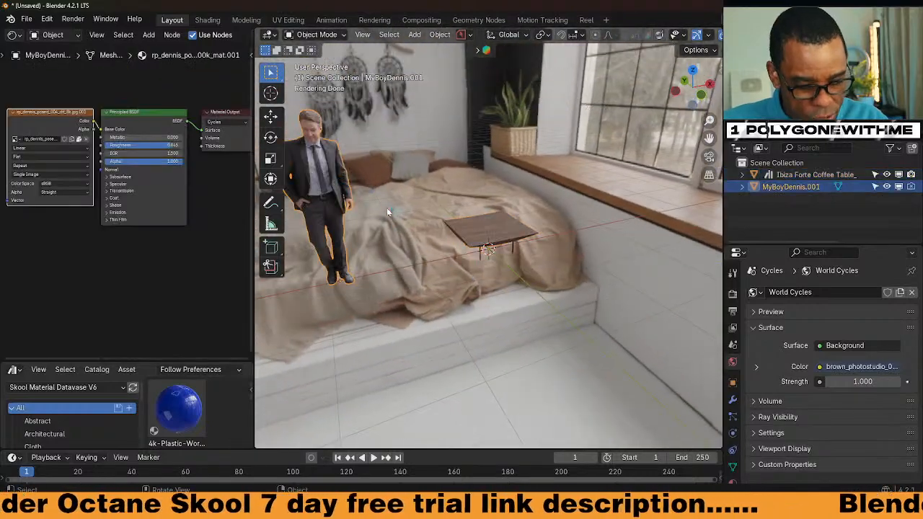
pyautogui.press('h')
pyautogui.moveTo(594, 229); pyautogui.dragTo(513, 236, button='middle')
pyautogui.click(513, 236)
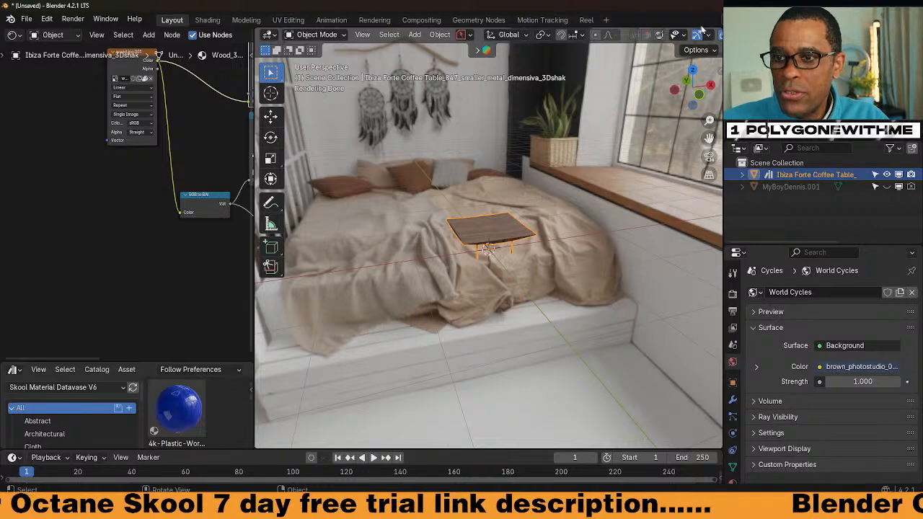
# Return to the Octane scene, go to the Shading workspace with a widened node editor, and make the coffee table active to show its Wood_3DShaker material.
pyautogui.click(730, 19)
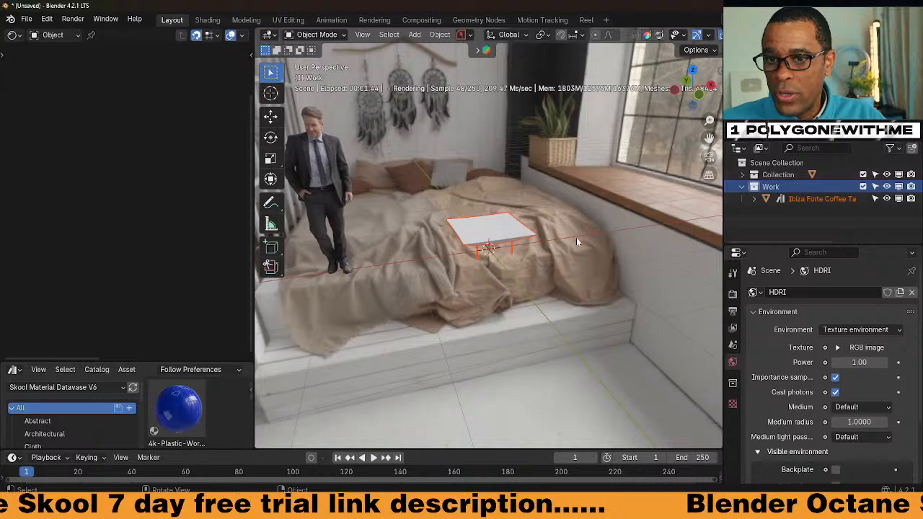
pyautogui.moveTo(251, 197); pyautogui.dragTo(378, 207)
pyautogui.click(207, 20)
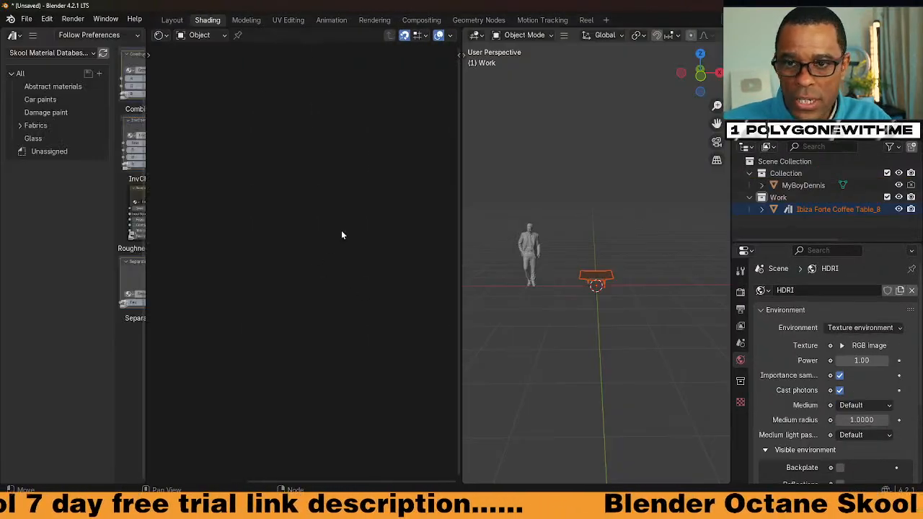
pyautogui.moveTo(144, 181); pyautogui.dragTo(14, 181)
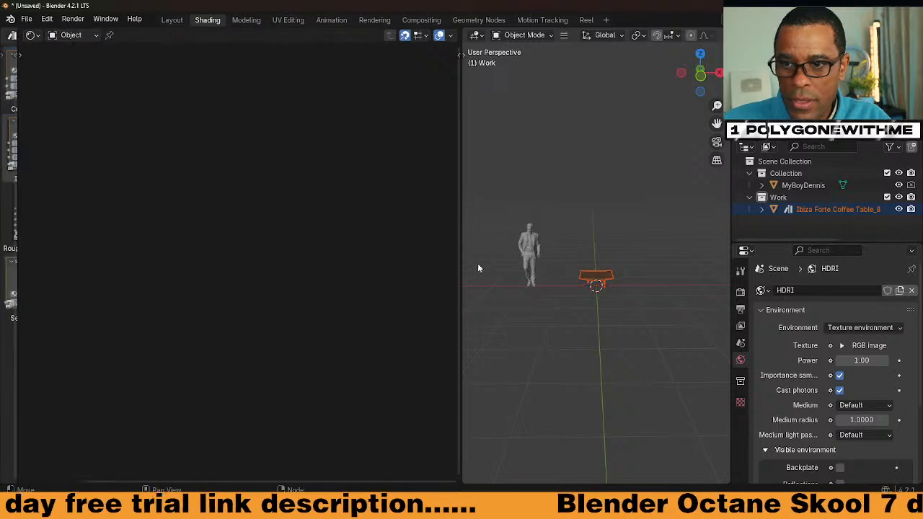
pyautogui.click(610, 276)
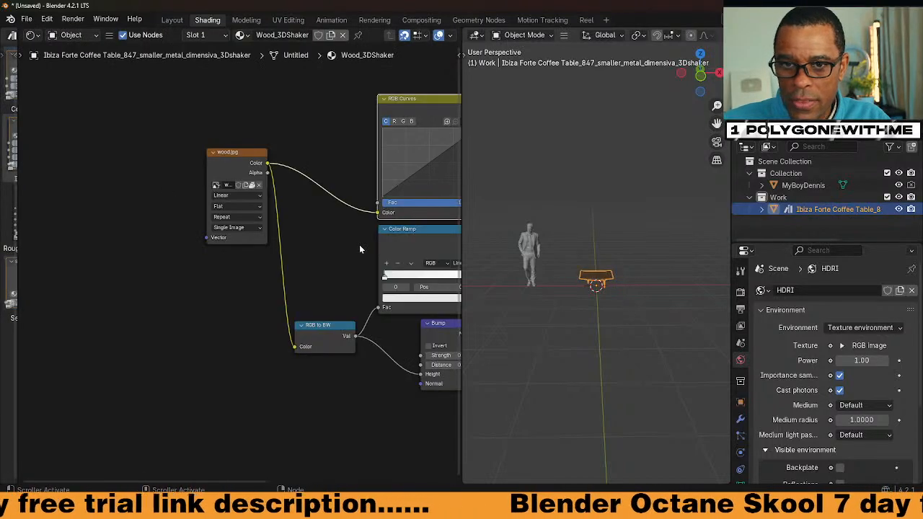
# Examine the Wood_3DShaker node network from the wood.jpg texture through to the Material Output.
pyautogui.moveTo(343, 253); pyautogui.dragTo(155, 359, button='middle')
pyautogui.scroll(-4, 322, 295)
pyautogui.moveTo(325, 332); pyautogui.dragTo(303, 200, button='middle')
pyautogui.scroll(2, 303, 200)
pyautogui.scroll(-1, 303, 200)
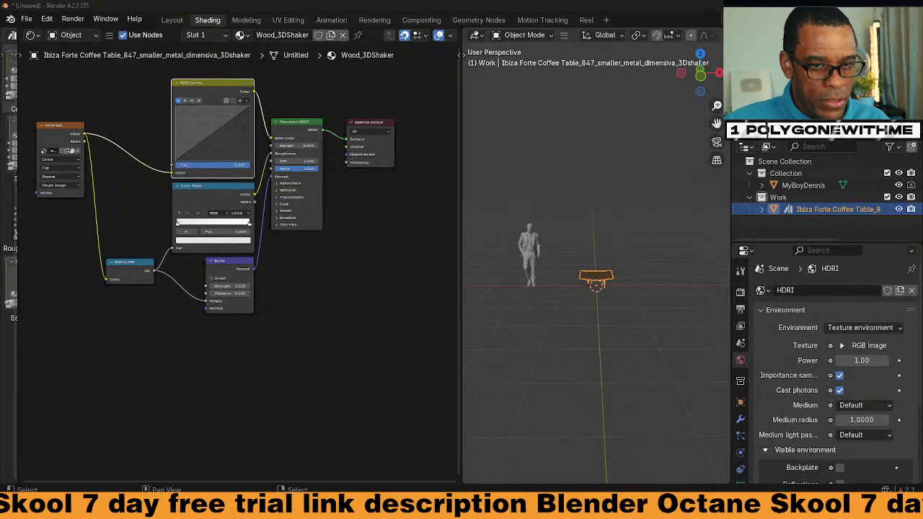
pyautogui.press('super+d')
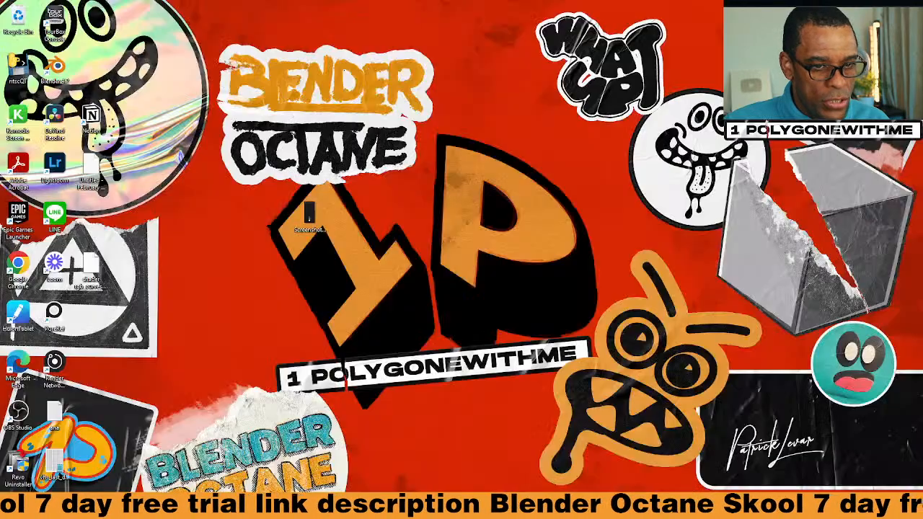
pyautogui.press('super+d')
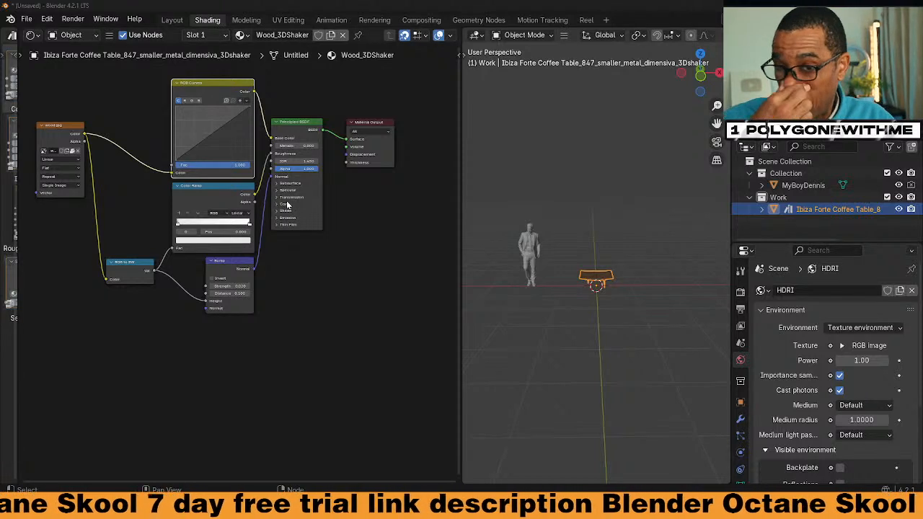
pyautogui.moveTo(343, 249); pyautogui.dragTo(343, 221, button='middle')
pyautogui.scroll(1, 346, 259)
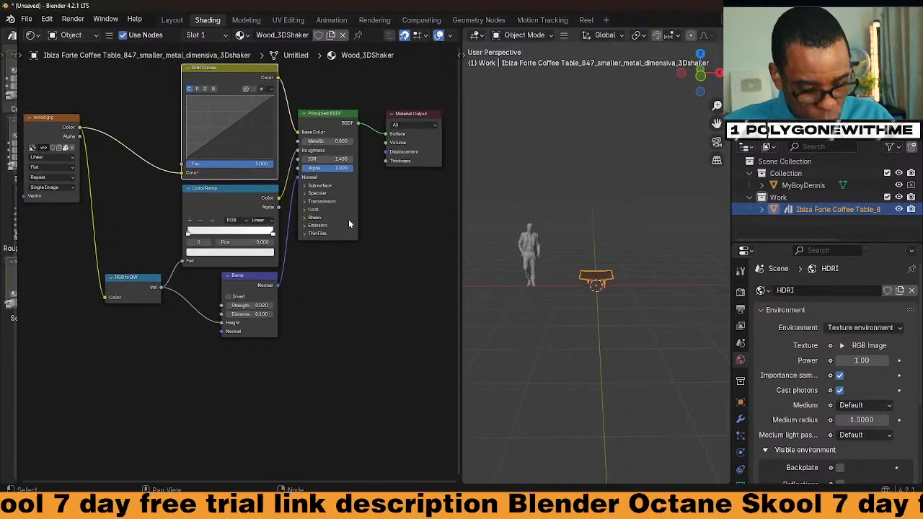
# Maximize the node editor and widen the wood.jpg image texture node until its file name is readable.
pyautogui.hotkey('ctrl', 'space')
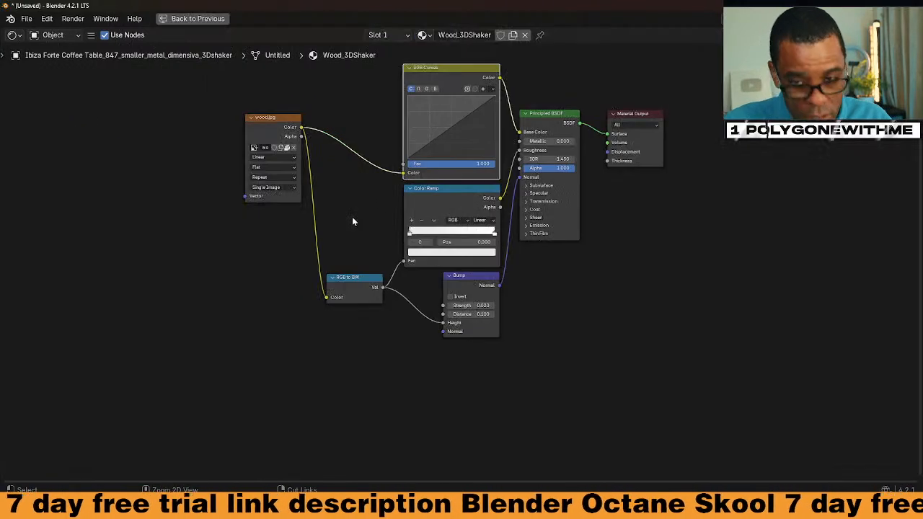
pyautogui.moveTo(671, 284); pyautogui.dragTo(502, 299, button='middle')
pyautogui.click(124, 128)
pyautogui.click(115, 156)
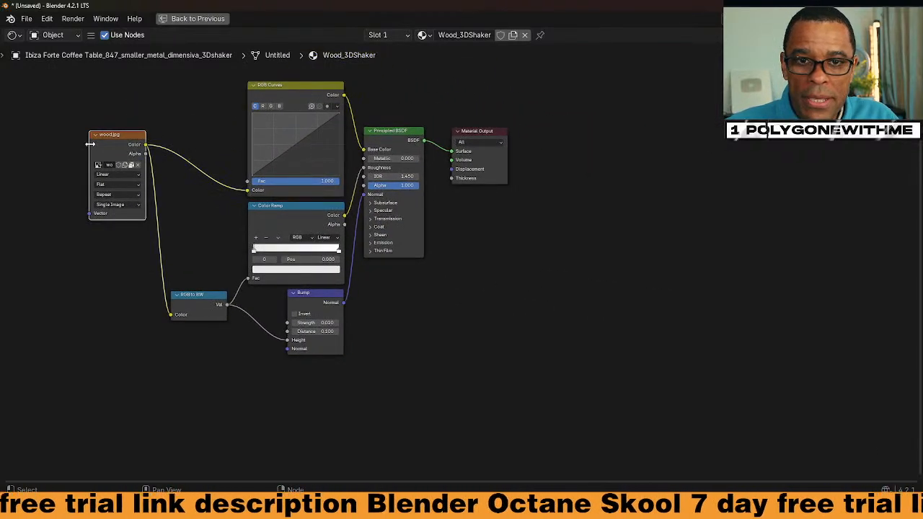
pyautogui.moveTo(90, 144)
pyautogui.mouseDown()
pyautogui.moveTo(48, 144)
pyautogui.moveTo(76, 155)
pyautogui.mouseUp()
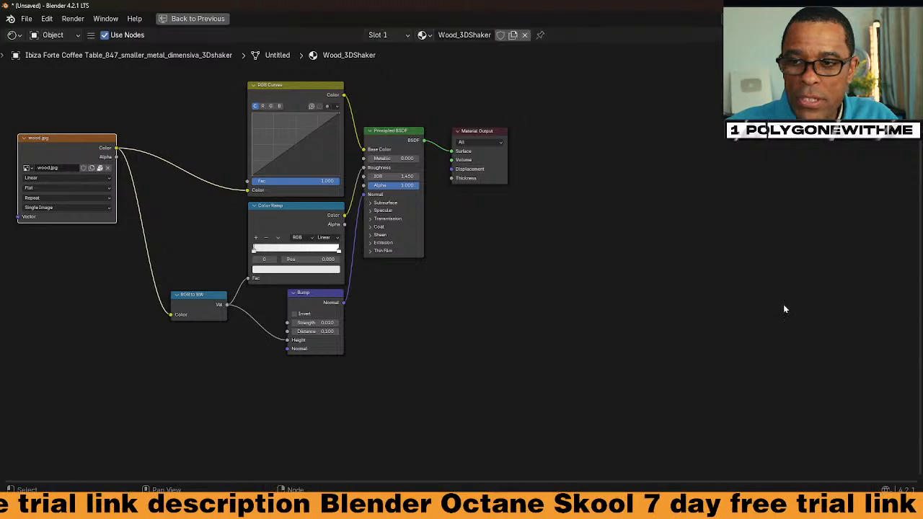
# Add an Octane RGB image node in the empty space beyond the Material Output node.
pyautogui.hotkey('shift', 'a')
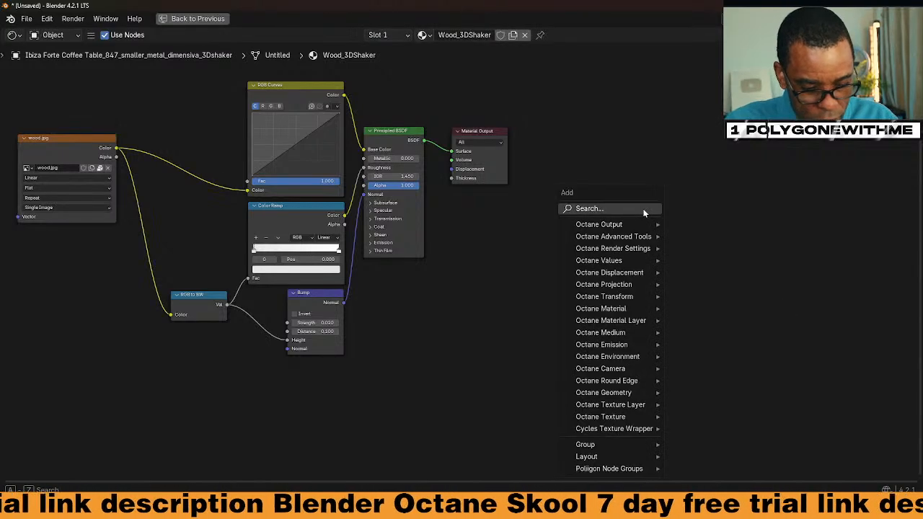
pyautogui.write('RGB')
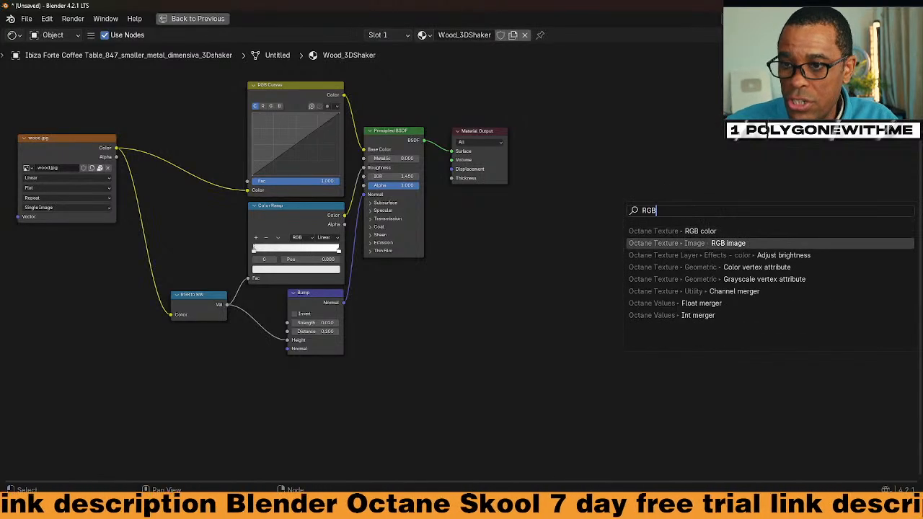
pyautogui.click(678, 243)
pyautogui.click(583, 171)
pyautogui.moveTo(540, 241); pyautogui.dragTo(449, 253, button='middle')
# Inspect the RGB Curves node's green and combined channel curves and the Principled BSDF node.
pyautogui.click(188, 98)
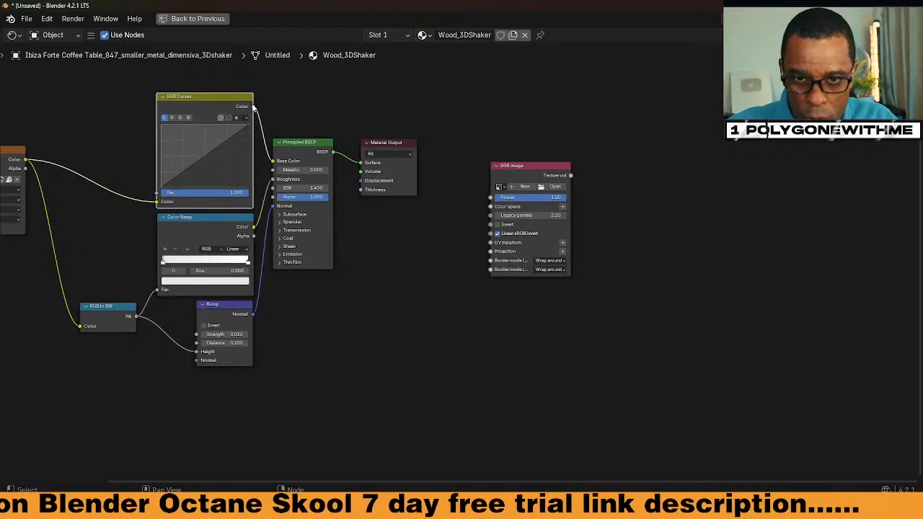
pyautogui.click(179, 118)
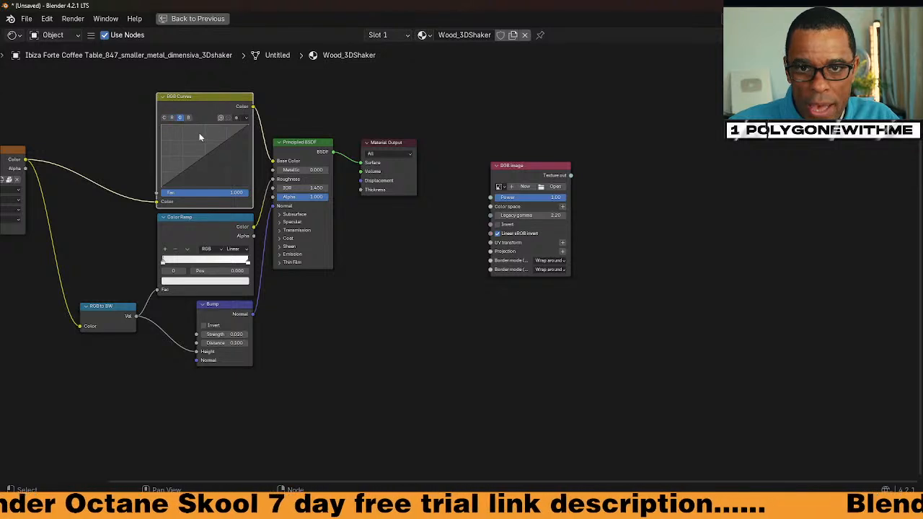
pyautogui.click(164, 117)
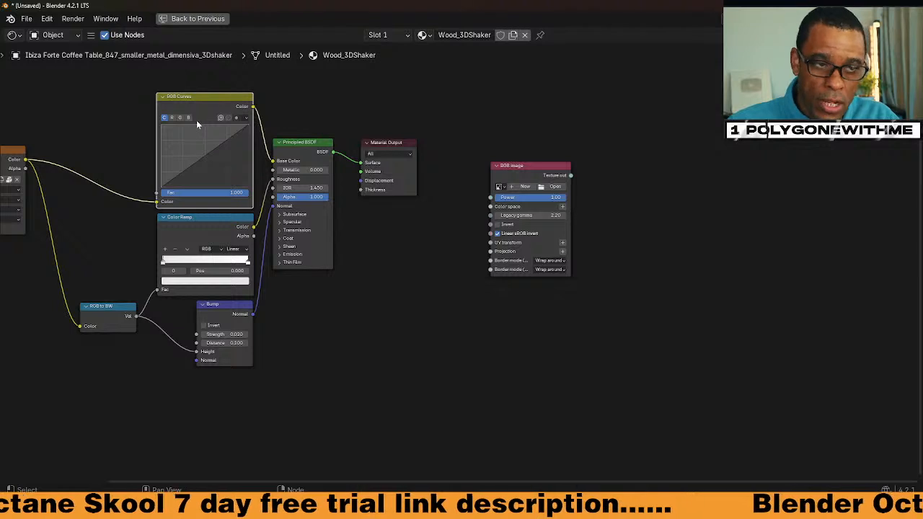
pyautogui.moveTo(656, 213); pyautogui.dragTo(657, 215, button='middle')
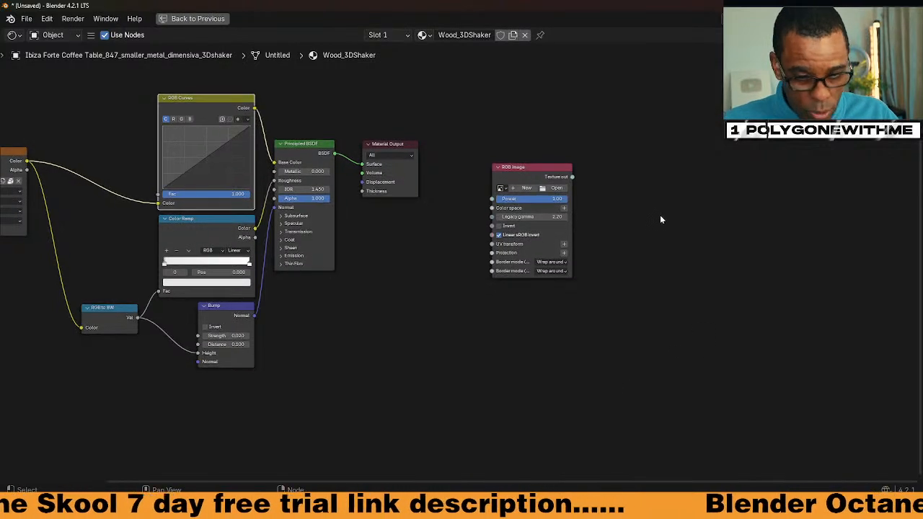
pyautogui.click(315, 153)
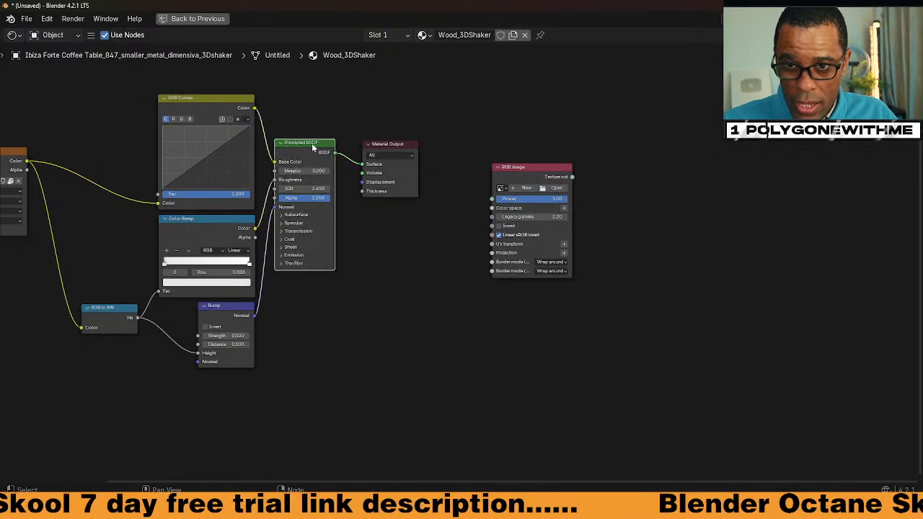
# Add an Octane Universal material node on the far side of the RGB image node.
pyautogui.hotkey('shift', 'a')
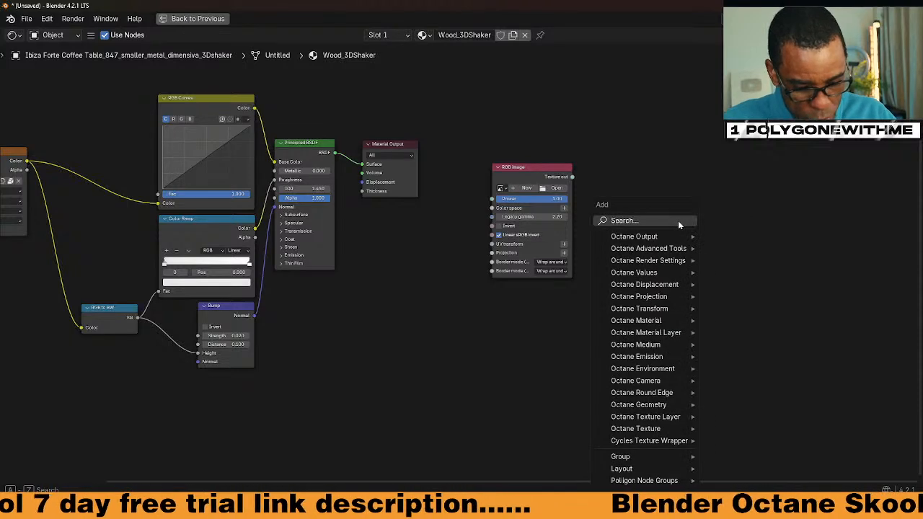
pyautogui.write('UN')
pyautogui.press('Down')
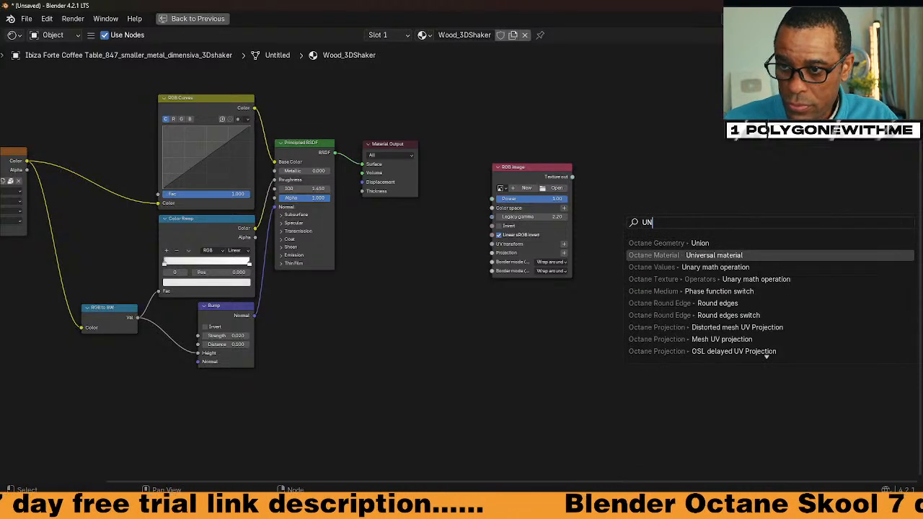
pyautogui.press('Return')
pyautogui.click(811, 152)
# Detach the Material Output from the Principled BSDF, place it beside the Universal material and connect the Universal material to its Surface input.
pyautogui.moveTo(725, 237); pyautogui.dragTo(627, 195, button='middle')
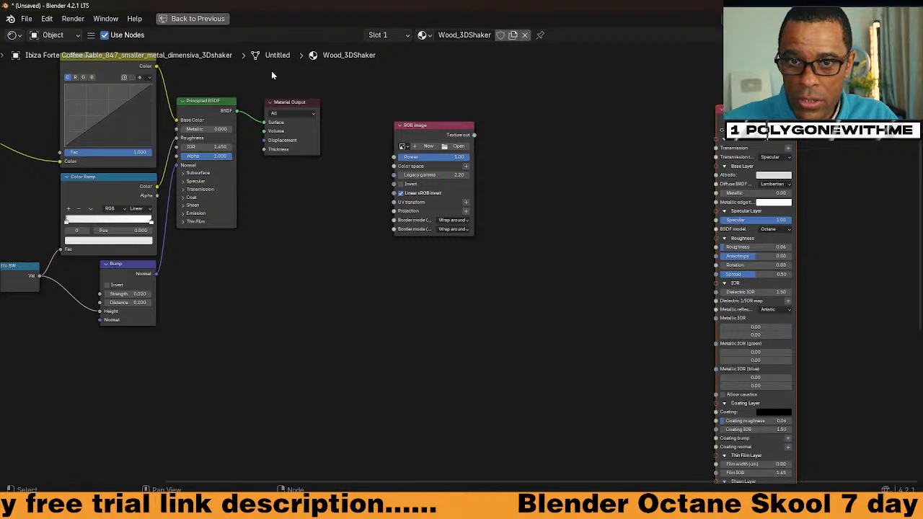
pyautogui.moveTo(292, 103); pyautogui.dragTo(873, 108)
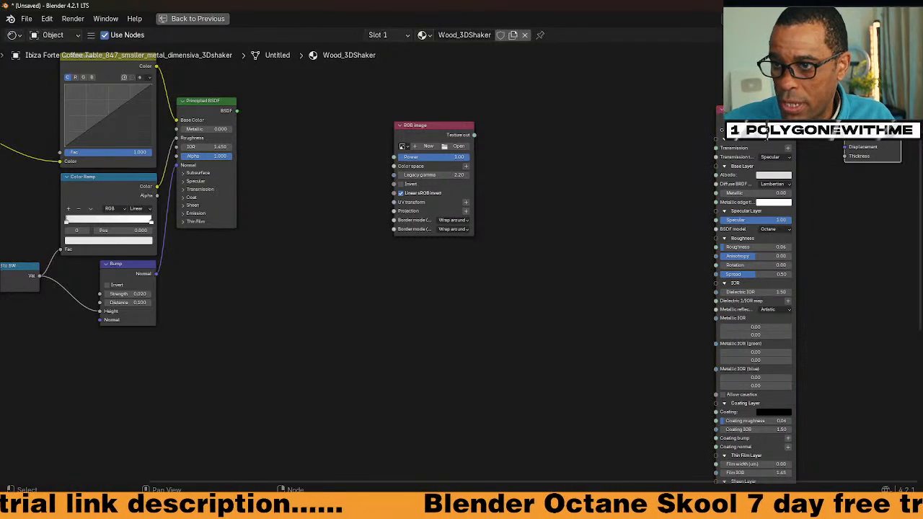
pyautogui.moveTo(796, 120); pyautogui.dragTo(842, 129)
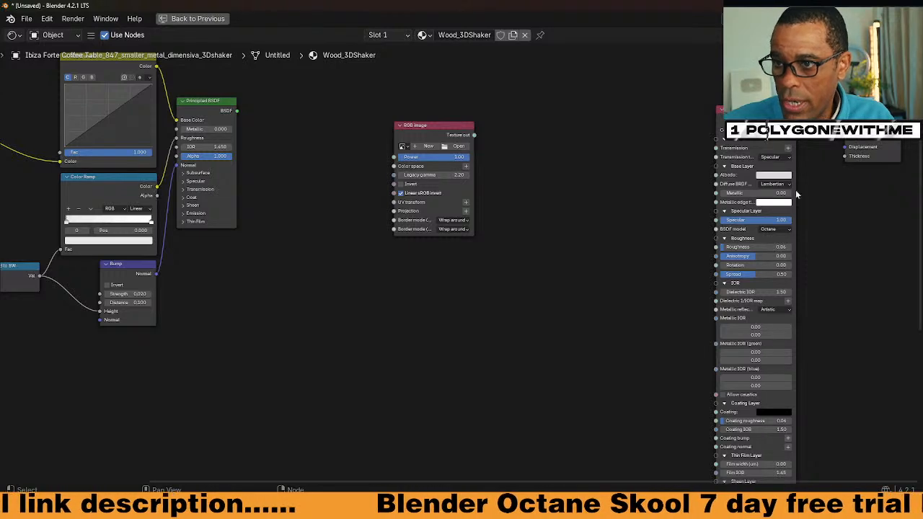
# Add an Octane Color correction node and wire it between the RGB image's output and the Universal material's Albedo input.
pyautogui.moveTo(115, 169); pyautogui.dragTo(224, 190, button='middle')
pyautogui.click(199, 75)
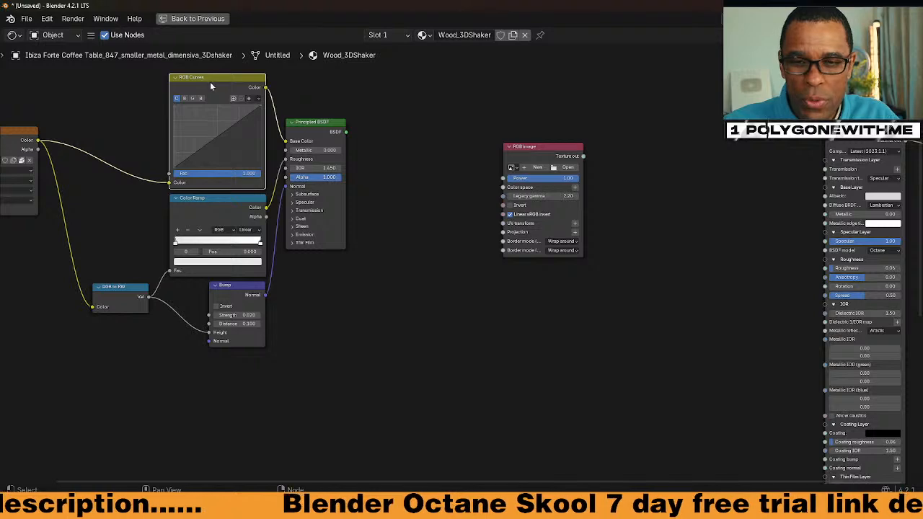
pyautogui.moveTo(659, 199); pyautogui.dragTo(637, 202, button='middle')
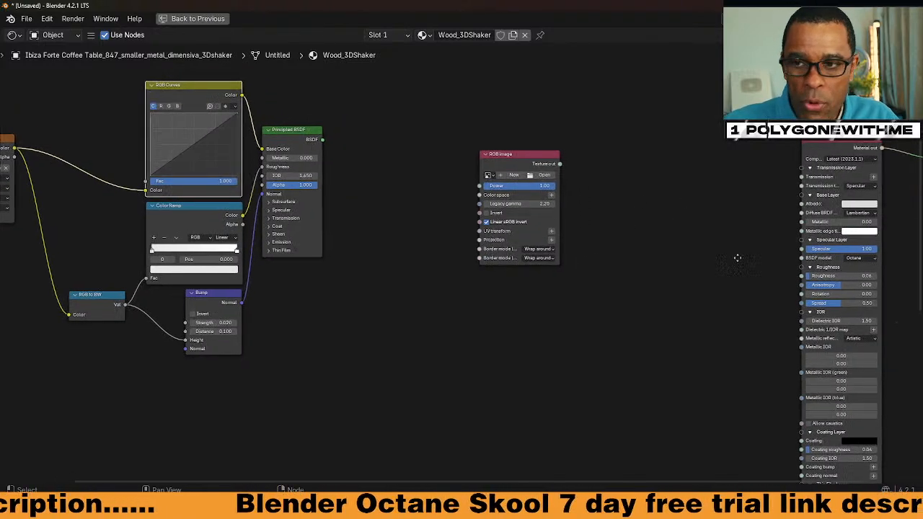
pyautogui.hotkey('shift', 'a')
pyautogui.write('COL')
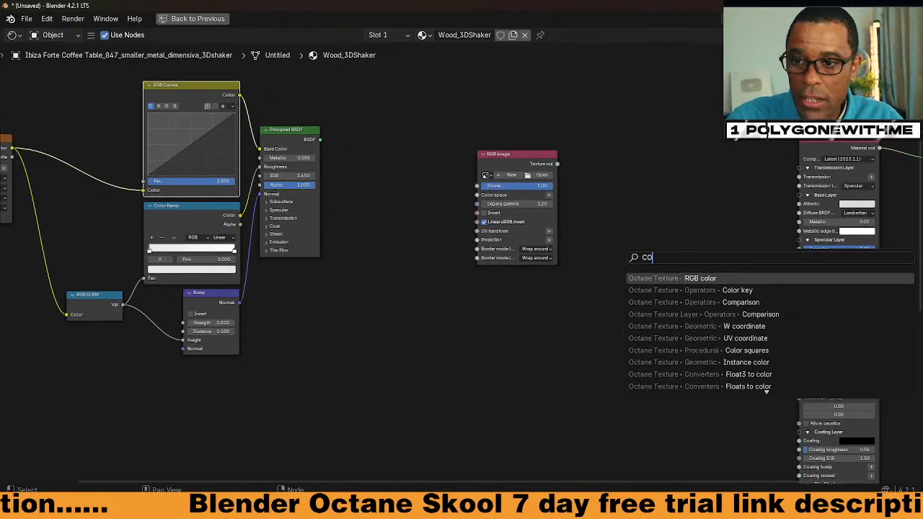
pyautogui.press('Down')
pyautogui.press('Down')
pyautogui.press('Down')
pyautogui.press('Down')
pyautogui.press('Down')
pyautogui.press('Down')
pyautogui.press('Down')
pyautogui.press('Down')
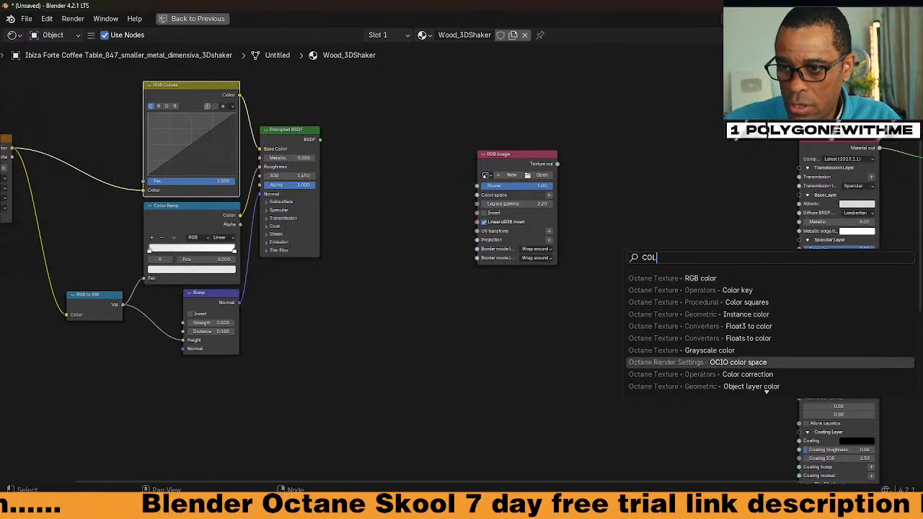
pyautogui.press('Return')
pyautogui.click(697, 146)
pyautogui.moveTo(759, 156); pyautogui.dragTo(799, 204)
pyautogui.moveTo(558, 164); pyautogui.dragTo(678, 167)
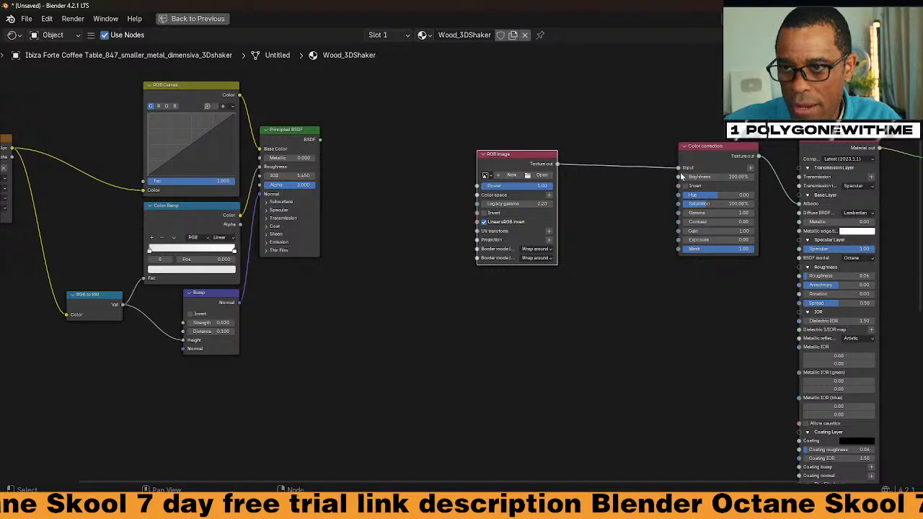
# Add a Gradient map node between the RGB image and Color correction nodes and connect it to the Universal material's Roughness input.
pyautogui.moveTo(147, 221); pyautogui.dragTo(239, 213, button='middle')
pyautogui.press('q')
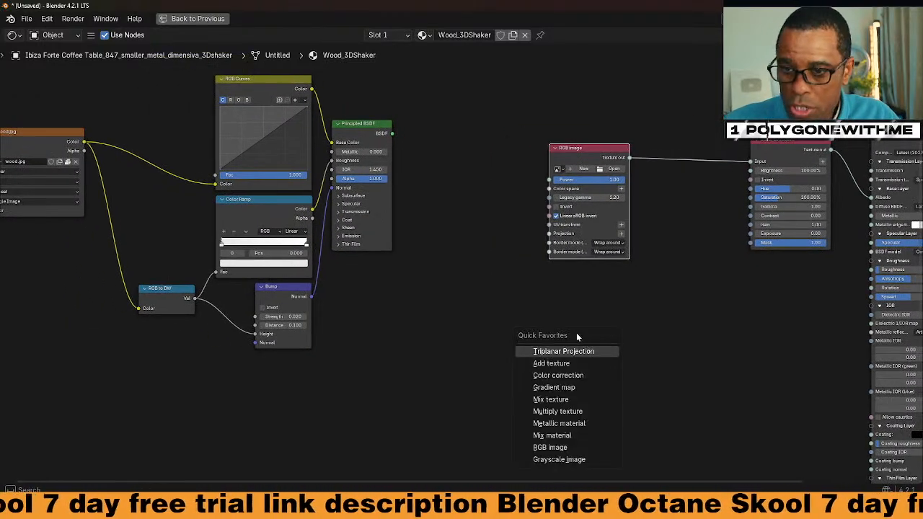
pyautogui.click(569, 387)
pyautogui.click(707, 212)
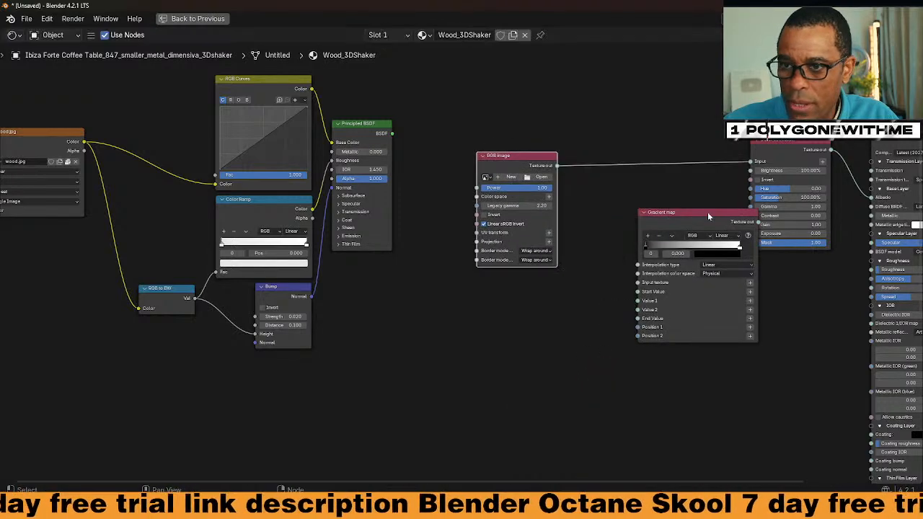
pyautogui.moveTo(711, 212); pyautogui.dragTo(657, 196)
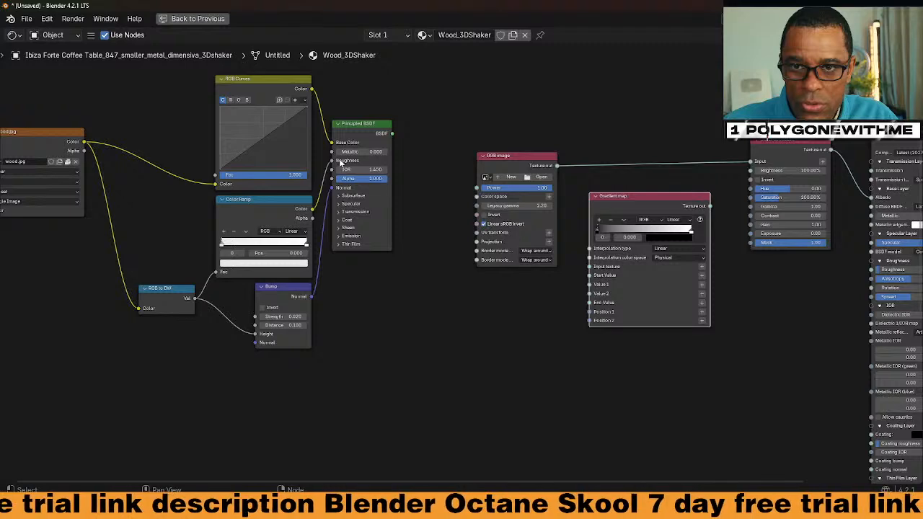
pyautogui.moveTo(768, 426); pyautogui.dragTo(578, 382, button='middle')
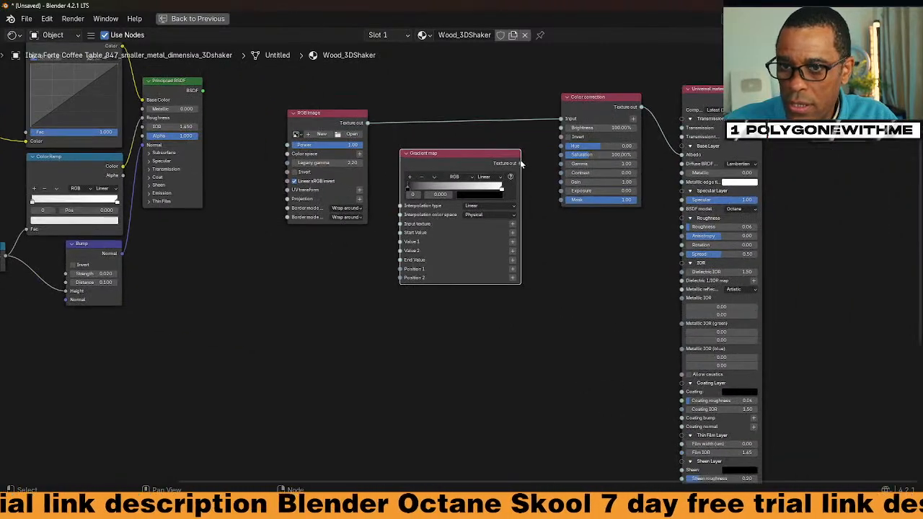
pyautogui.moveTo(519, 163); pyautogui.dragTo(683, 227)
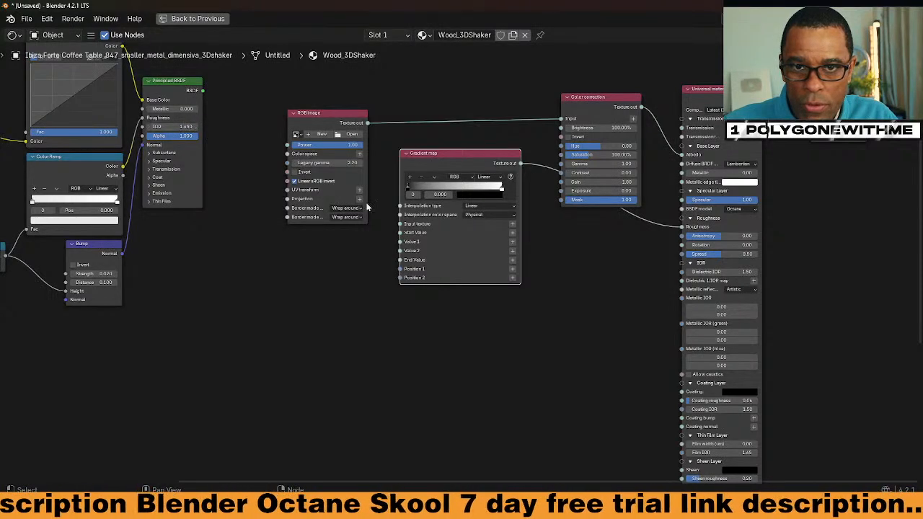
# Set the Universal material's Dielectric IOR to 1.45 and its BSDF model to GGX (energy preserving).
pyautogui.moveTo(633, 323); pyautogui.dragTo(586, 290, button='middle')
pyautogui.click(674, 238)
pyautogui.write('14')
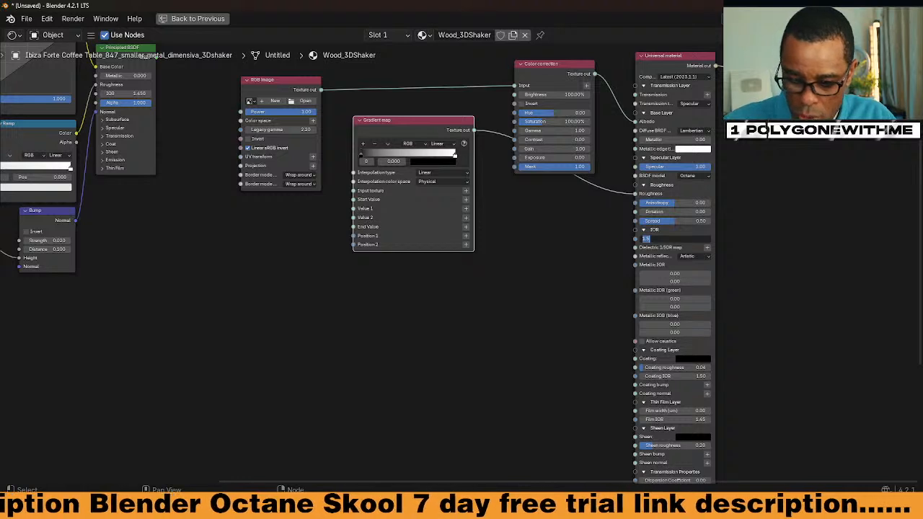
pyautogui.write('.45')
pyautogui.press('BackSpace')
pyautogui.press('BackSpace')
pyautogui.press('BackSpace')
pyautogui.press('BackSpace')
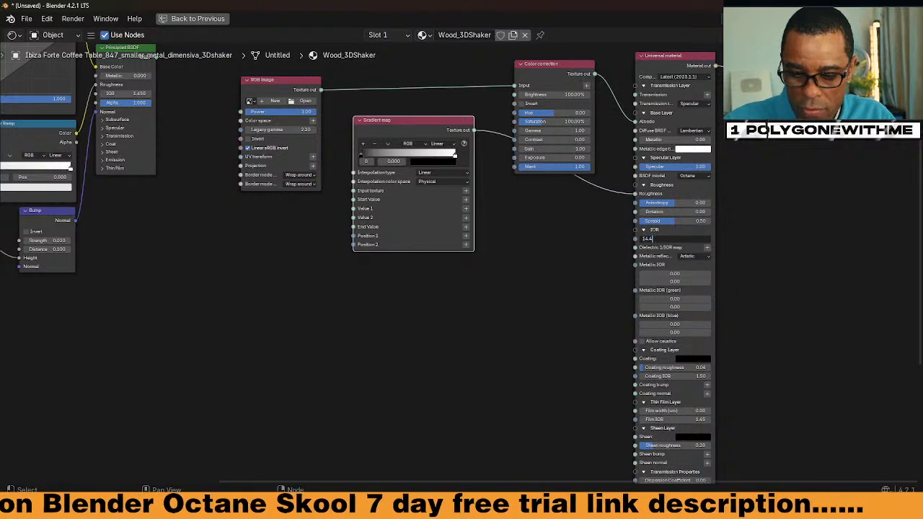
pyautogui.write('.45')
pyautogui.press('Return')
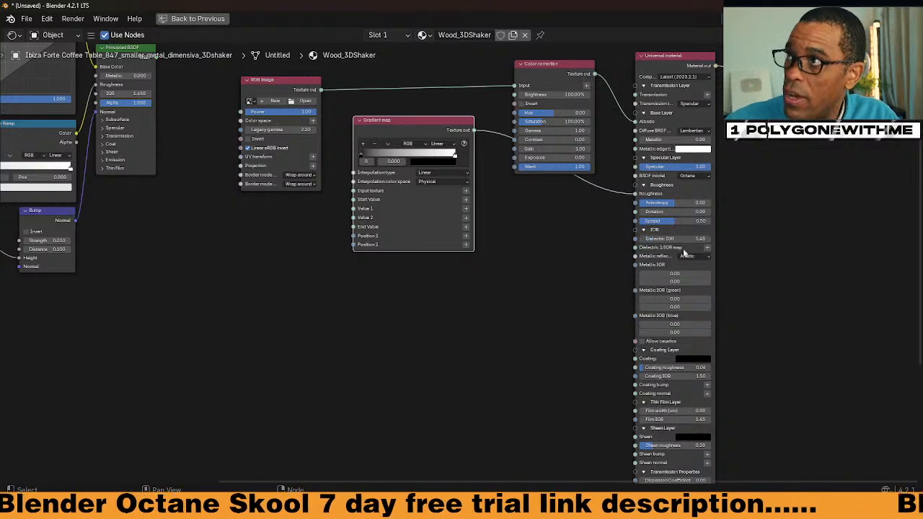
pyautogui.click(585, 287)
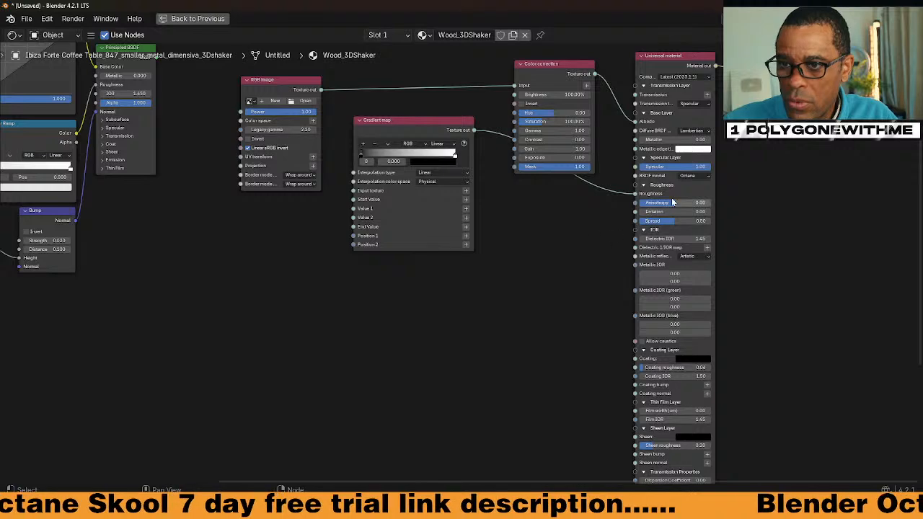
pyautogui.click(703, 175)
pyautogui.click(692, 213)
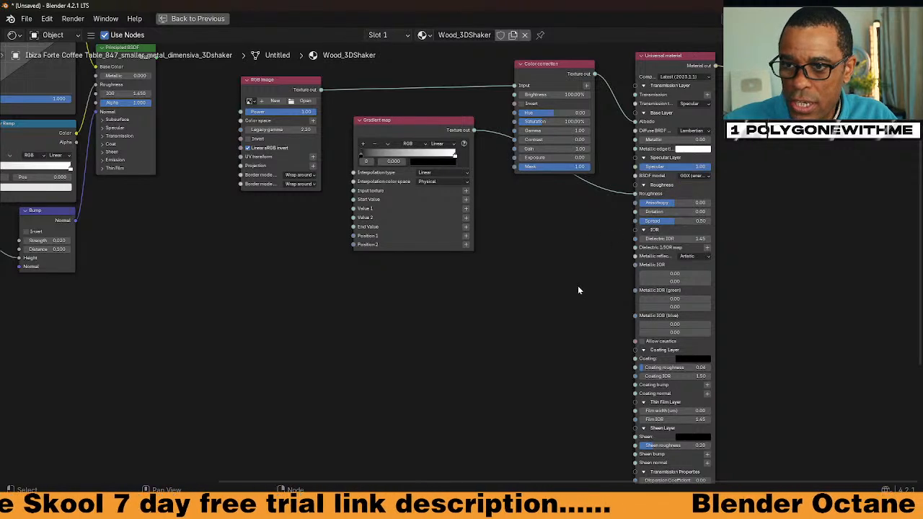
# Review the original Cycles nodes and shift the wood.jpg image texture node slightly lower.
pyautogui.moveTo(547, 290); pyautogui.dragTo(620, 280, button='middle')
pyautogui.moveTo(266, 258); pyautogui.dragTo(352, 351, button='middle')
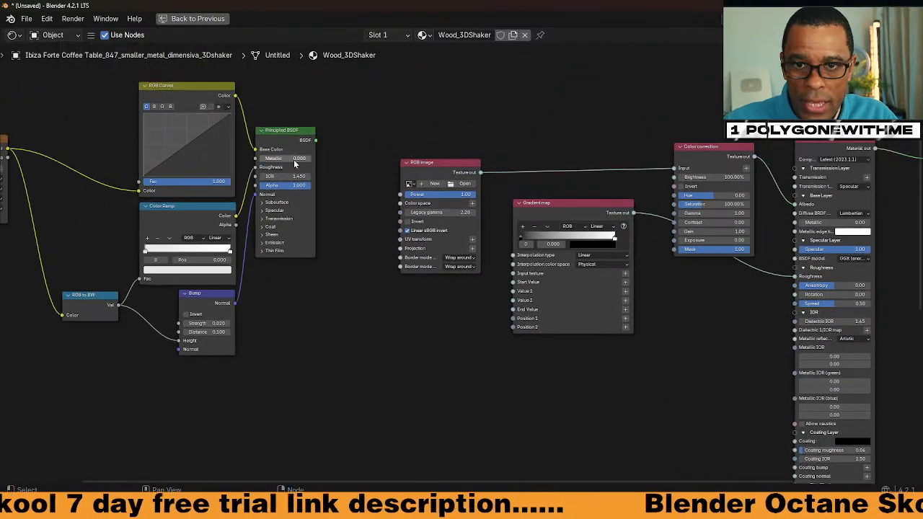
pyautogui.moveTo(279, 278); pyautogui.dragTo(338, 230, button='middle')
pyautogui.moveTo(124, 209); pyautogui.dragTo(202, 204, button='middle')
pyautogui.click(71, 85)
pyautogui.moveTo(71, 85); pyautogui.dragTo(71, 102)
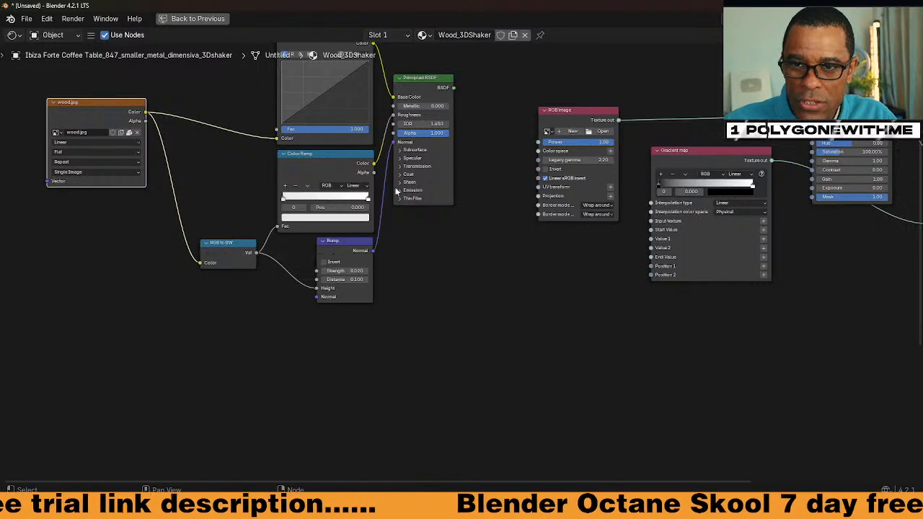
# Move the Gradient map node lower, clear of the RGB image's link, and connect the RGB image's output to its Input texture.
pyautogui.moveTo(750, 345); pyautogui.dragTo(636, 336, button='middle')
pyautogui.moveTo(584, 142); pyautogui.dragTo(595, 209)
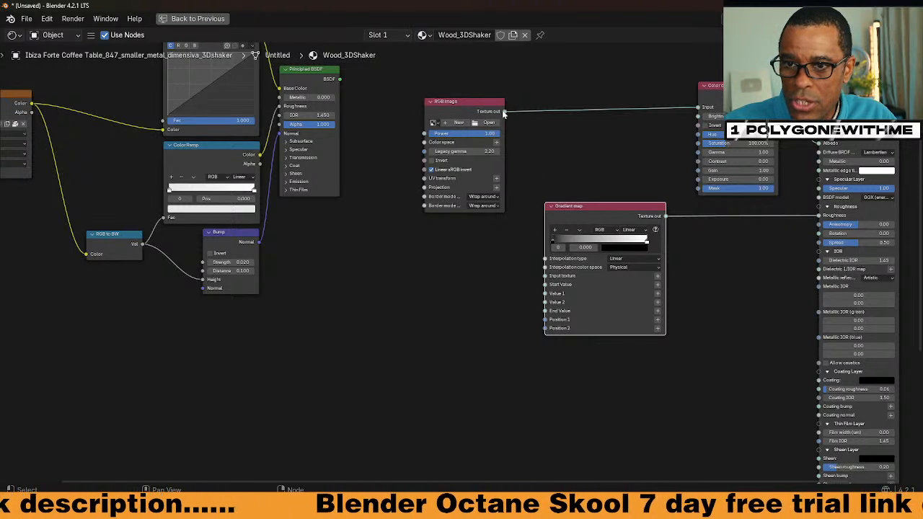
pyautogui.moveTo(503, 111); pyautogui.dragTo(562, 240)
pyautogui.moveTo(582, 209); pyautogui.dragTo(622, 201)
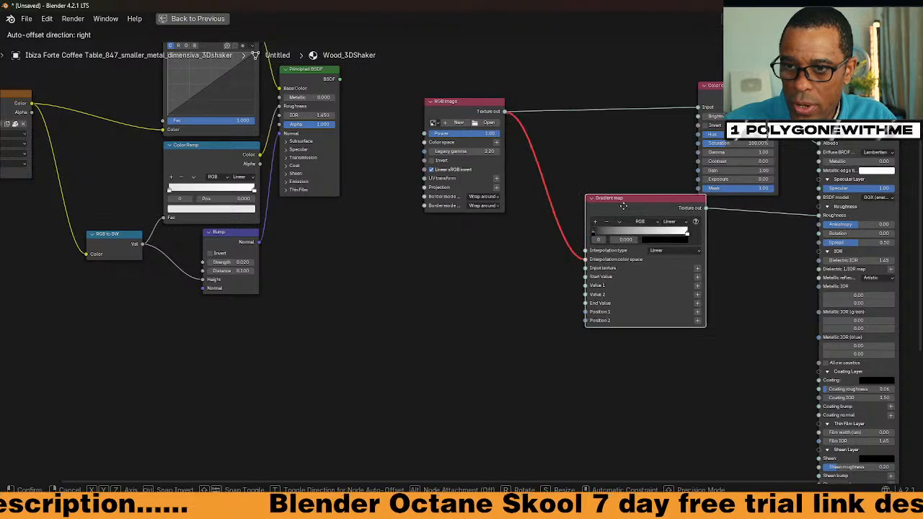
pyautogui.moveTo(583, 260); pyautogui.dragTo(580, 271)
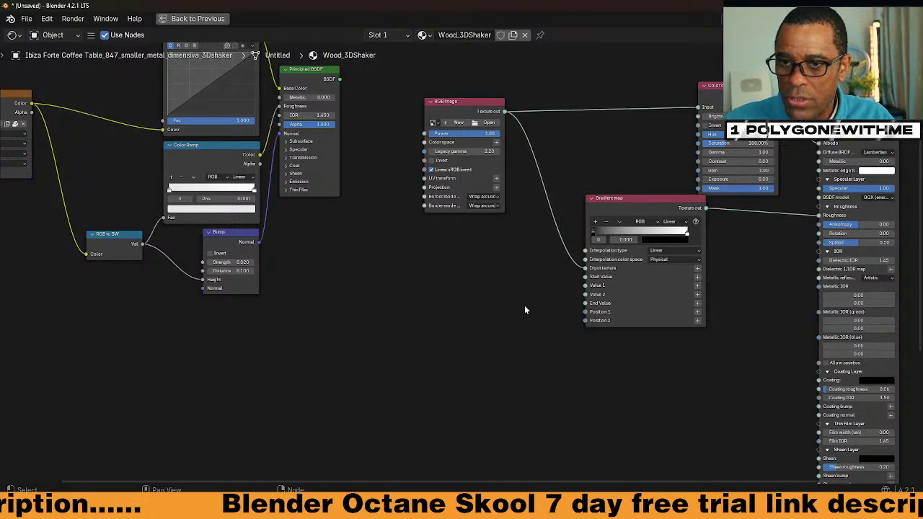
# Assign the existing wood.jpg image to the Octane RGB image node.
pyautogui.moveTo(604, 346); pyautogui.dragTo(673, 366, button='middle')
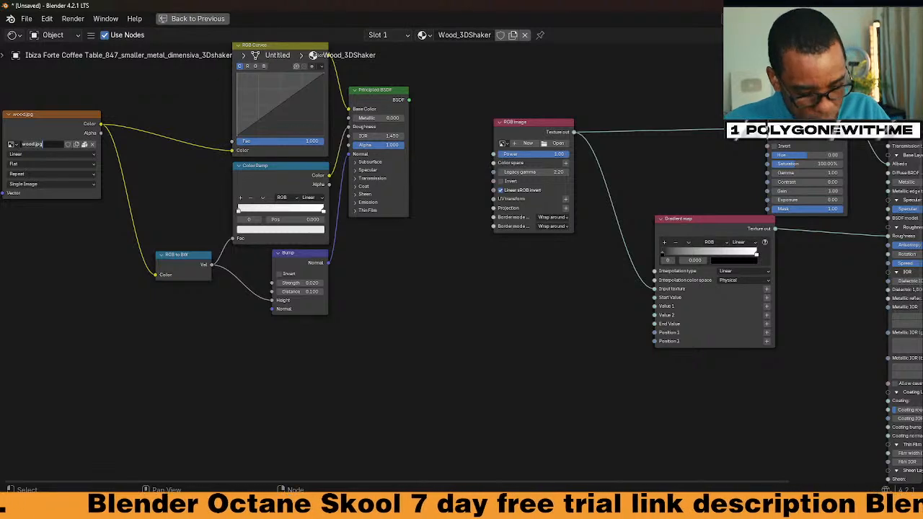
pyautogui.click(503, 142)
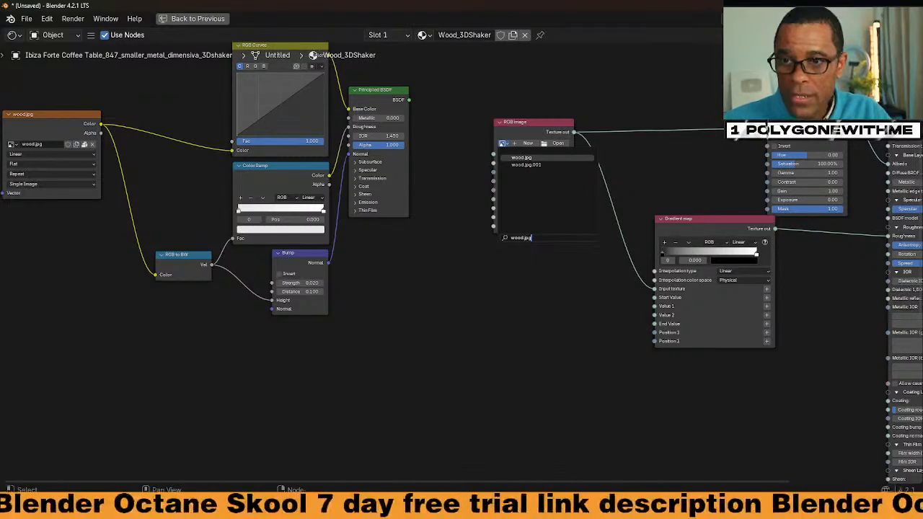
pyautogui.press('Return')
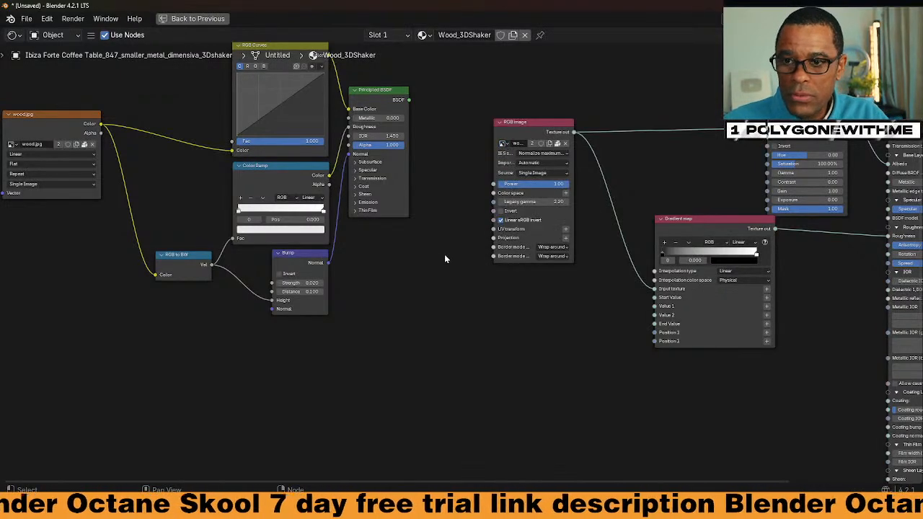
# Add an Octane Grayscale image node below the RGB image node and assign the existing wood.jpg image to it.
pyautogui.moveTo(528, 266); pyautogui.dragTo(524, 259, button='middle')
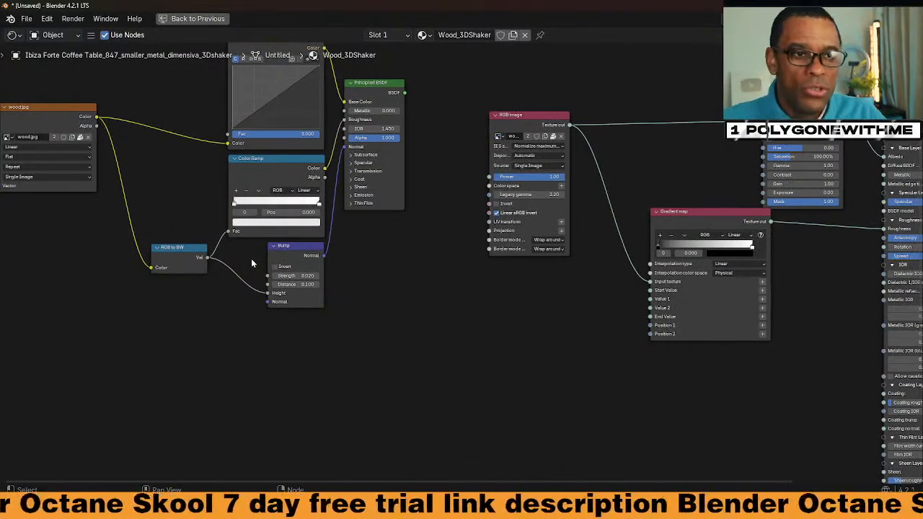
pyautogui.click(52, 120)
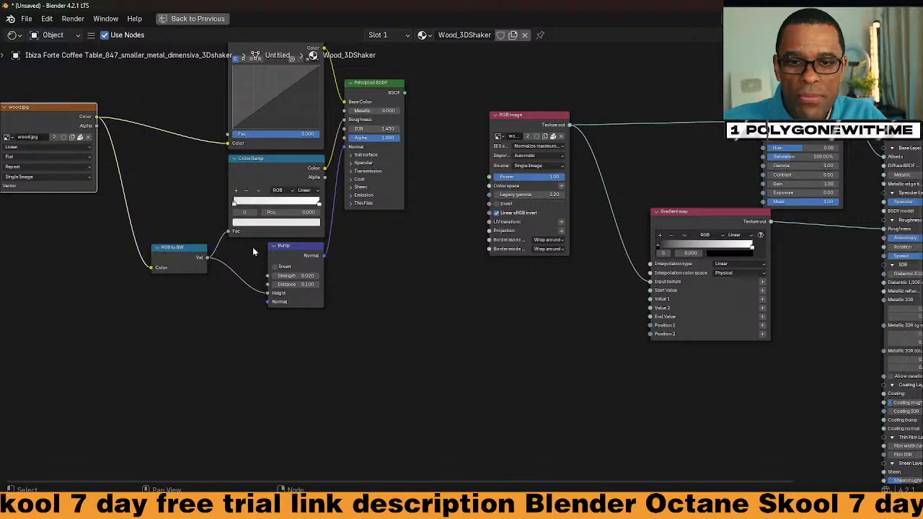
pyautogui.moveTo(512, 304); pyautogui.dragTo(509, 303, button='middle')
pyautogui.click(516, 316)
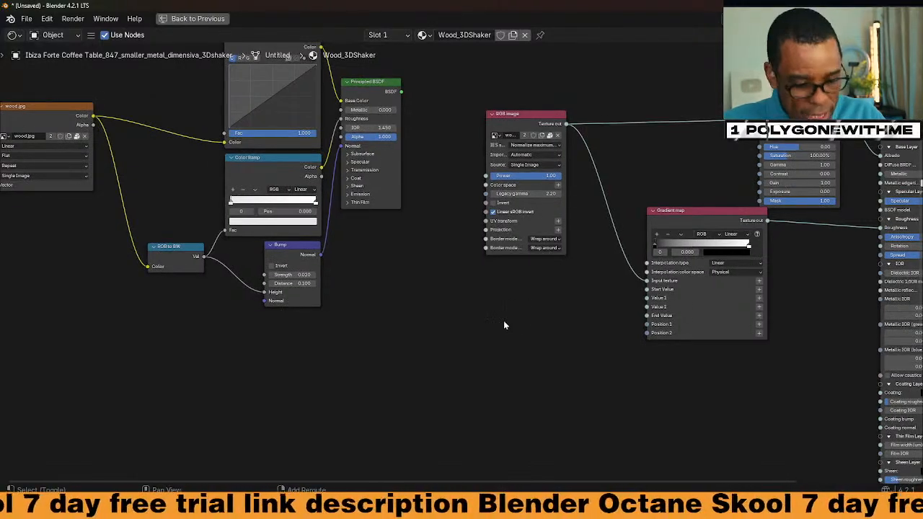
pyautogui.hotkey('shift', 'a')
pyautogui.moveTo(503, 322)
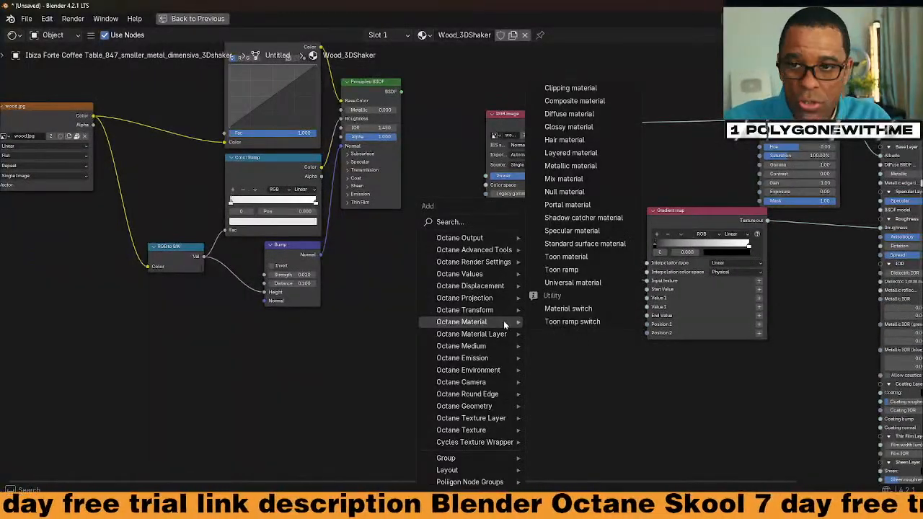
pyautogui.write('GR')
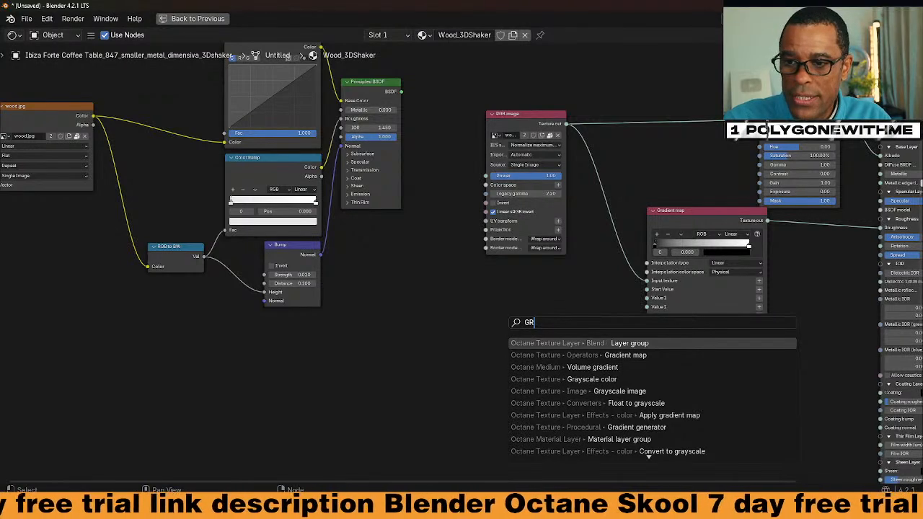
pyautogui.click(620, 391)
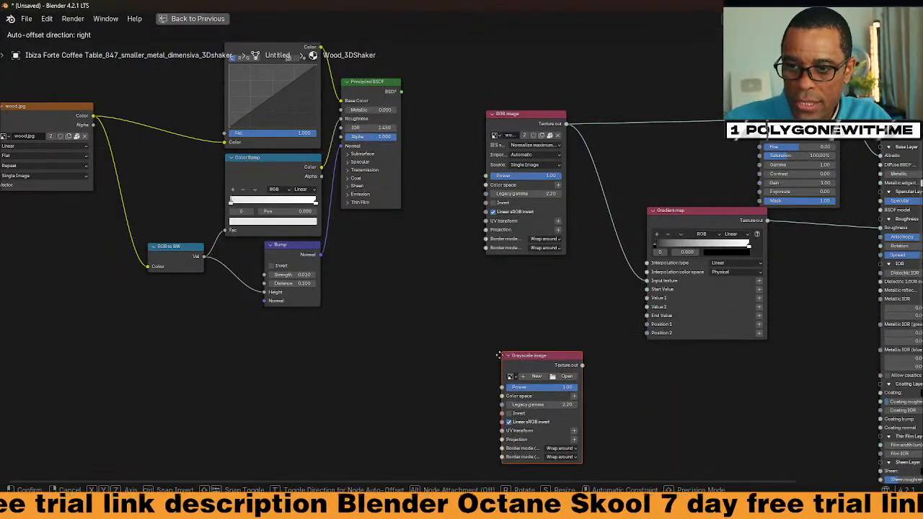
pyautogui.click(625, 421)
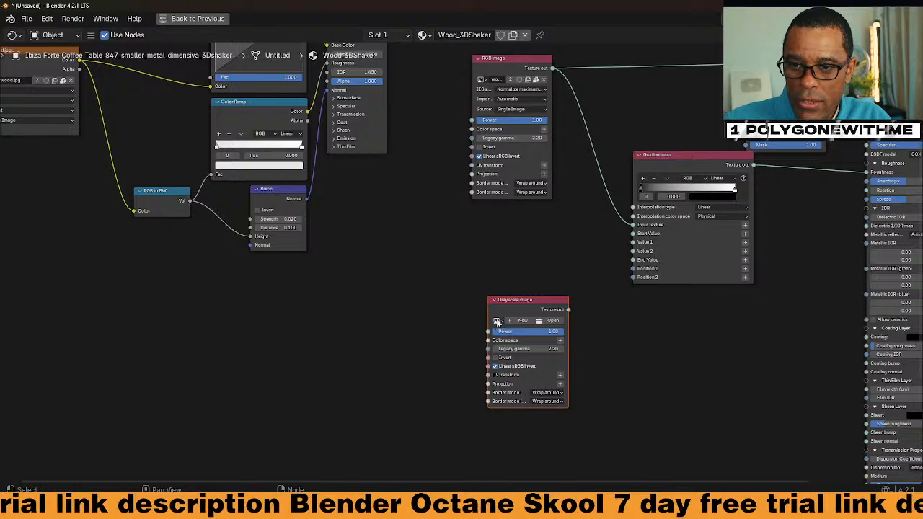
pyautogui.click(497, 320)
pyautogui.click(519, 369)
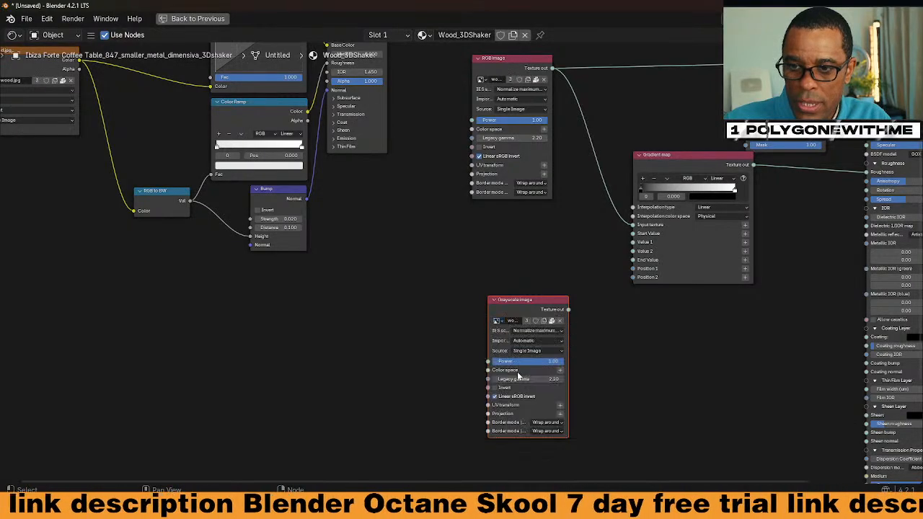
# Connect the Grayscale image's output to the Bump input in the Universal material's Geometry Properties.
pyautogui.moveTo(659, 361); pyautogui.dragTo(502, 352, button='middle')
pyautogui.moveTo(110, 226); pyautogui.dragTo(186, 236, button='middle')
pyautogui.moveTo(433, 330); pyautogui.dragTo(406, 286, button='middle')
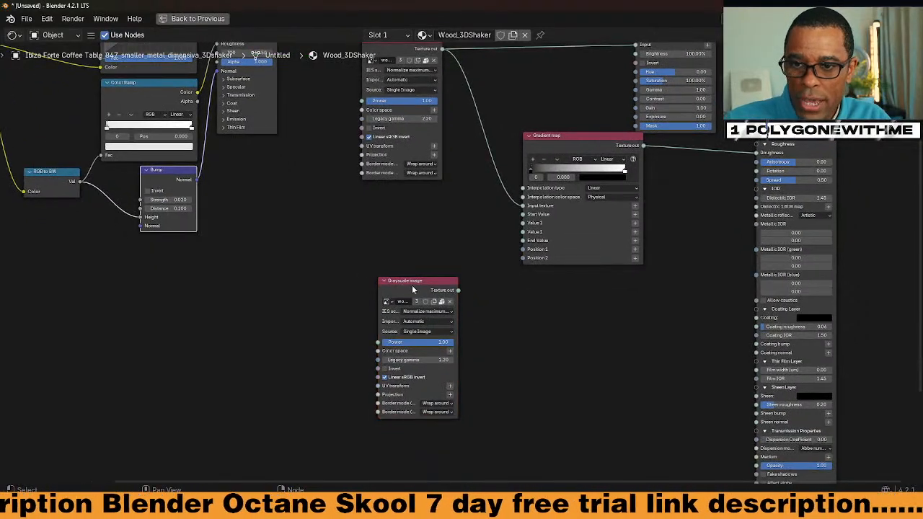
pyautogui.moveTo(440, 289); pyautogui.dragTo(755, 430)
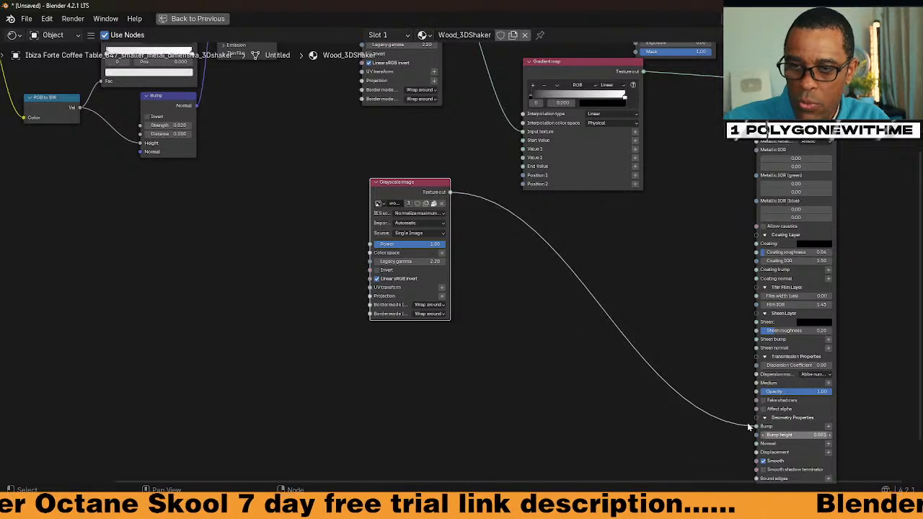
pyautogui.moveTo(530, 314); pyautogui.dragTo(571, 392, button='middle')
pyautogui.scroll(-6, 454, 270)
pyautogui.moveTo(355, 252); pyautogui.dragTo(378, 259, button='middle')
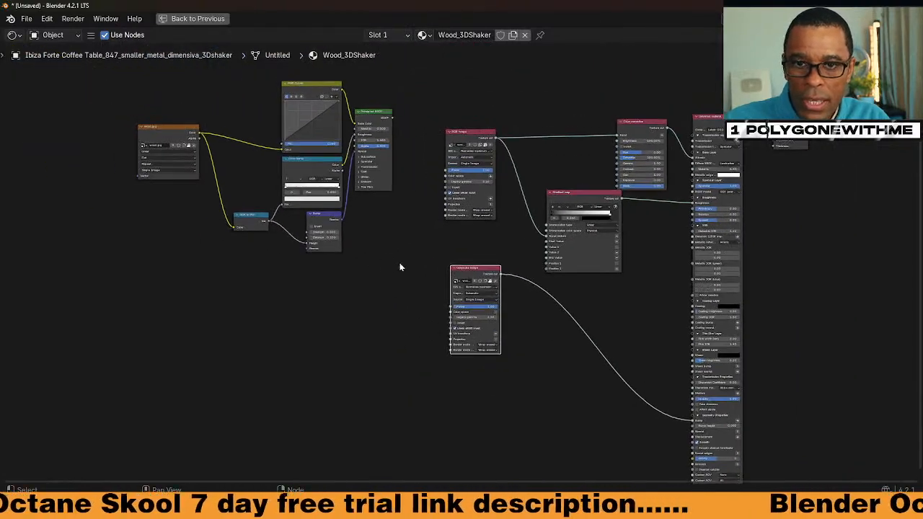
pyautogui.scroll(3, 426, 275)
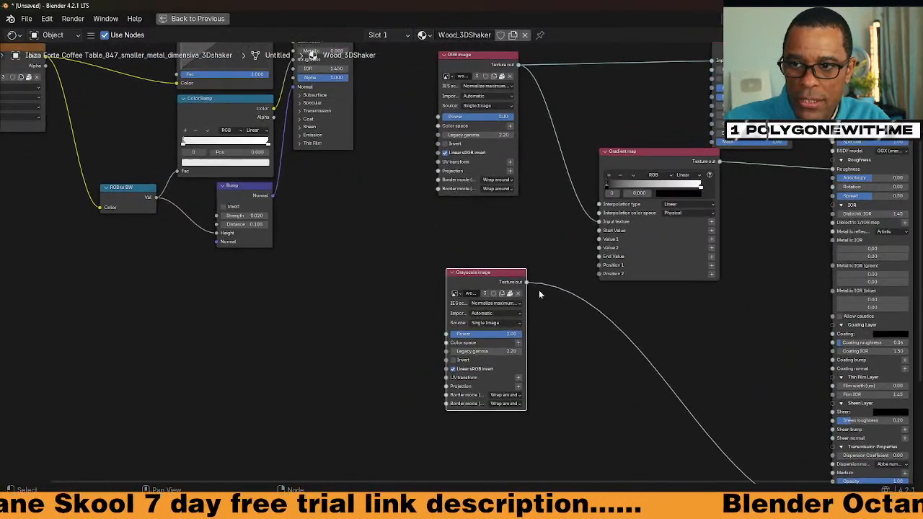
# Rearrange the Gradient map, Grayscale image and RGB image nodes closer to the Universal material.
pyautogui.scroll(-3, 539, 291)
pyautogui.moveTo(572, 325); pyautogui.dragTo(501, 296, button='middle')
pyautogui.moveTo(513, 158); pyautogui.dragTo(560, 162)
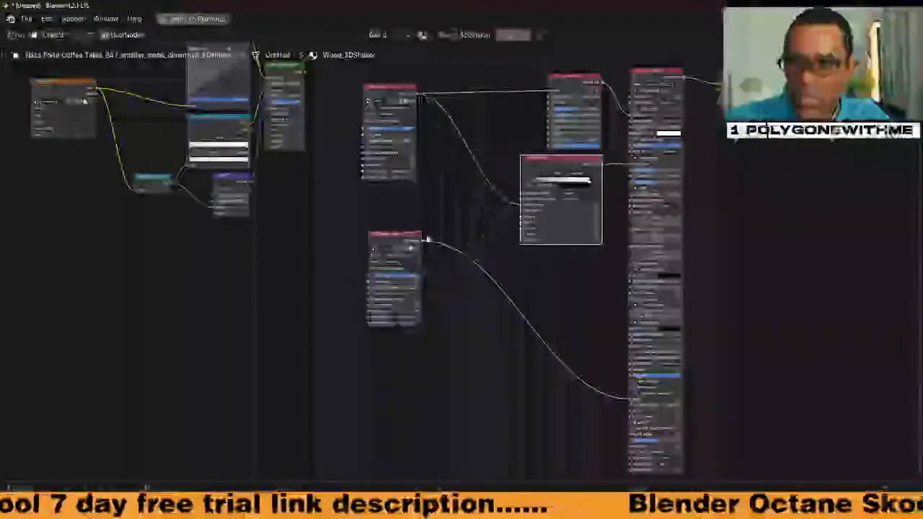
pyautogui.moveTo(427, 239); pyautogui.dragTo(508, 254)
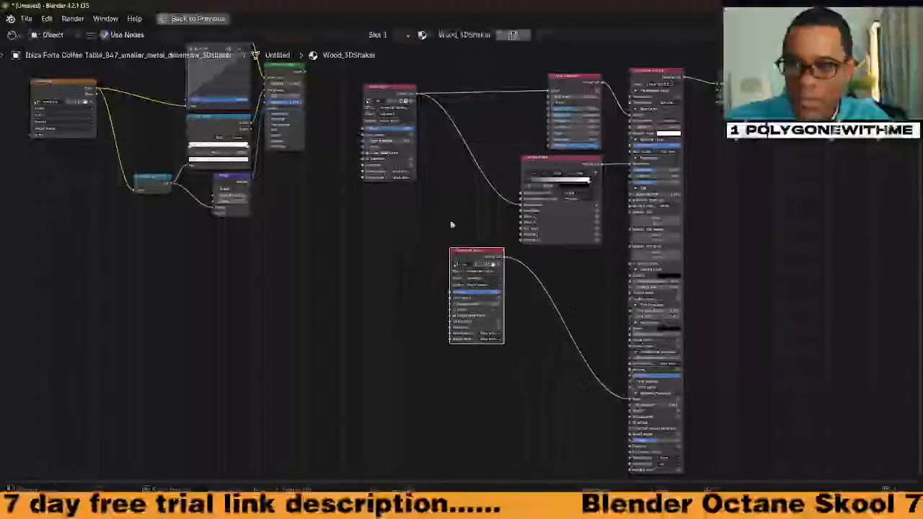
pyautogui.moveTo(400, 88); pyautogui.dragTo(460, 78)
pyautogui.moveTo(524, 302); pyautogui.dragTo(500, 276, button='middle')
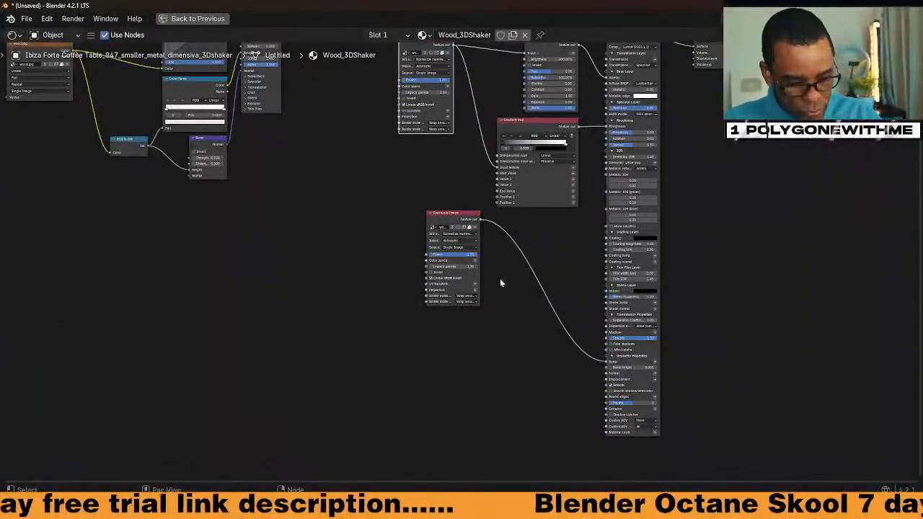
# Restore the split workspace, frame the coffee table in the 3D viewport and switch it to rendered shading.
pyautogui.hotkey('ctrl', 'space')
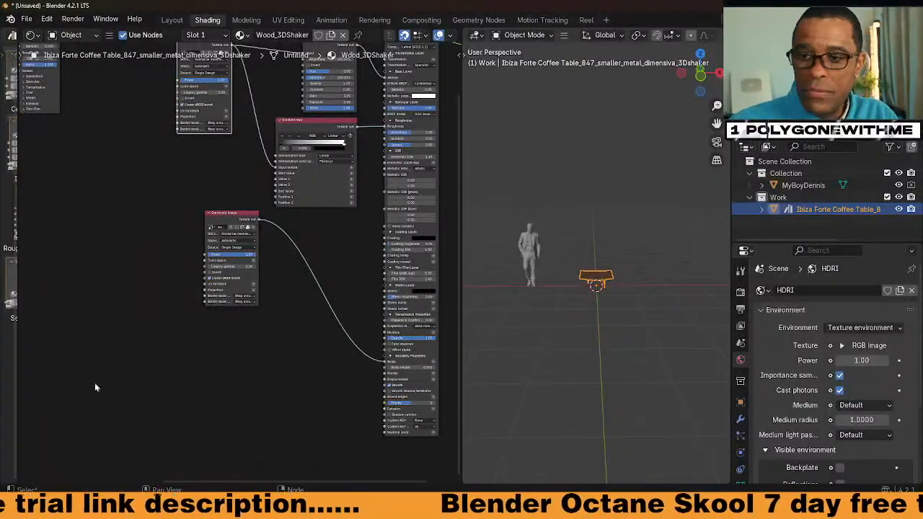
pyautogui.press('KP_Decimal')
pyautogui.moveTo(619, 294); pyautogui.dragTo(618, 281, button='middle')
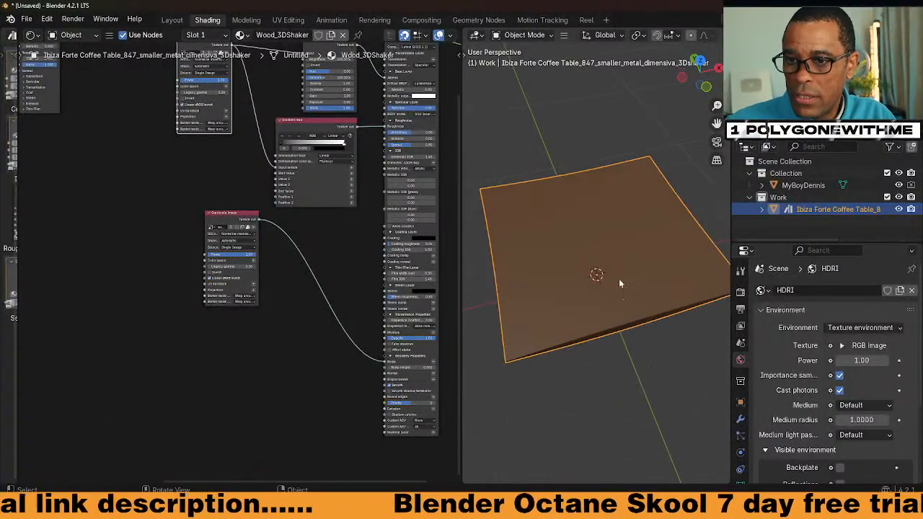
pyautogui.scroll(-5, 712, 41)
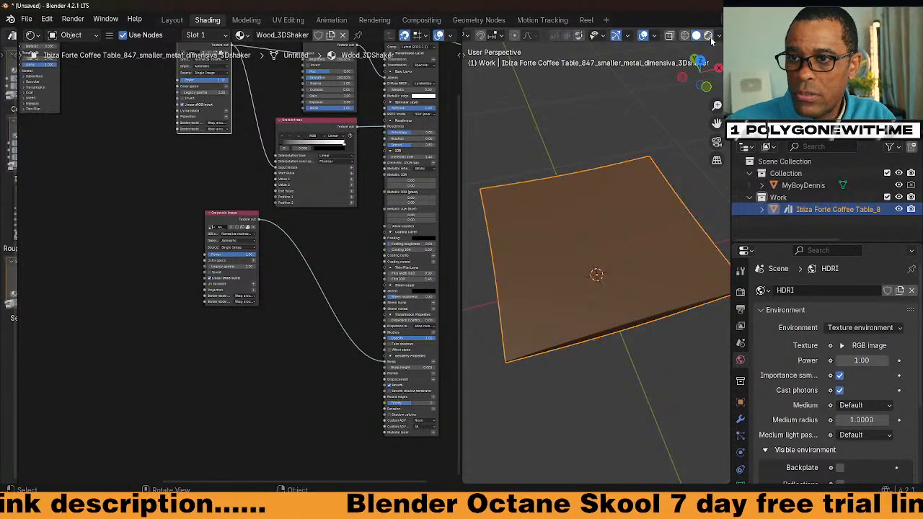
pyautogui.click(709, 36)
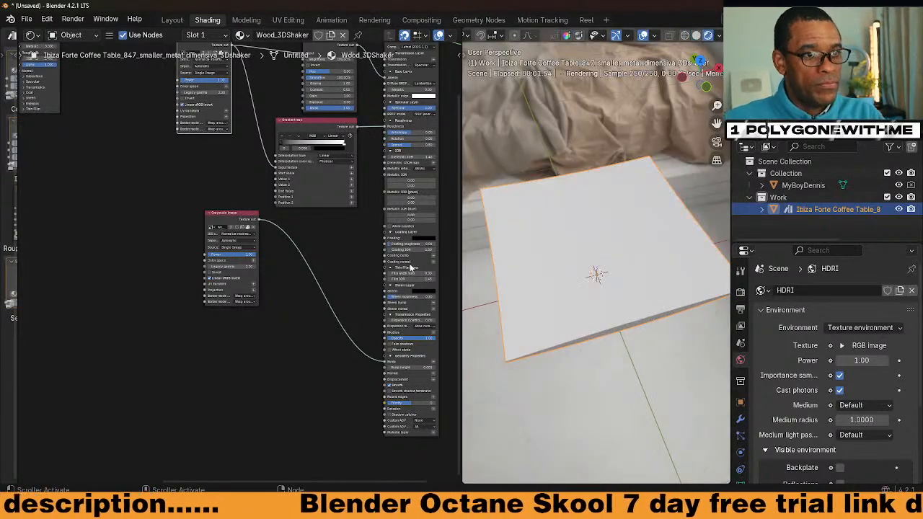
pyautogui.moveTo(616, 362); pyautogui.dragTo(609, 276, button='middle')
# Connect the Universal material's output to the Surface input of the Material Output node.
pyautogui.moveTo(303, 232); pyautogui.dragTo(270, 289, button='middle')
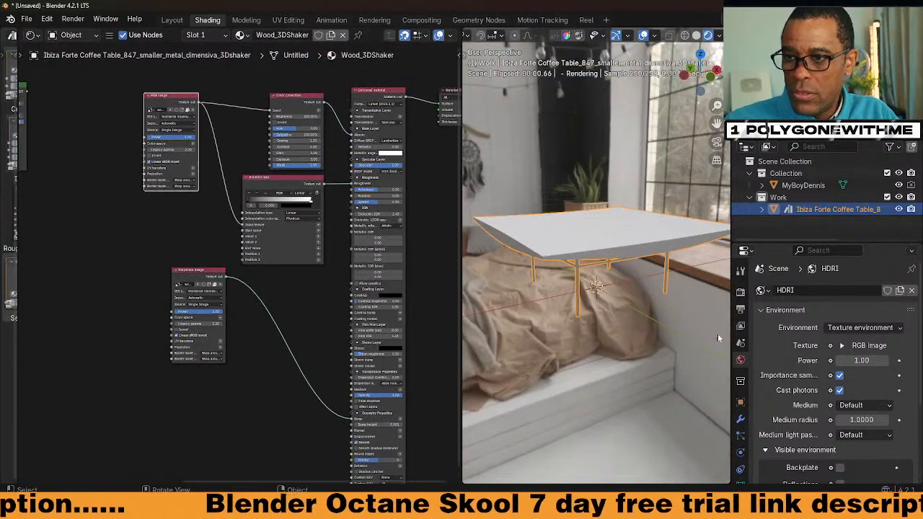
pyautogui.scroll(-4, 762, 404)
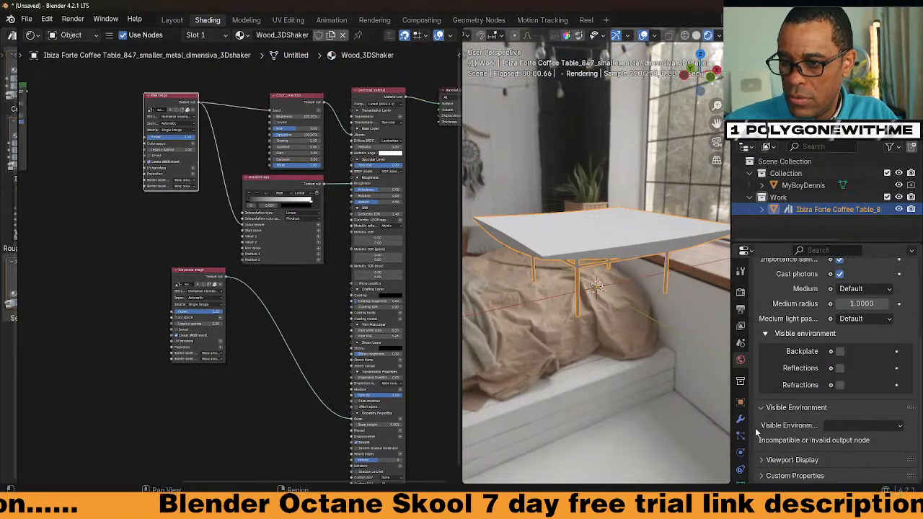
pyautogui.click(729, 20)
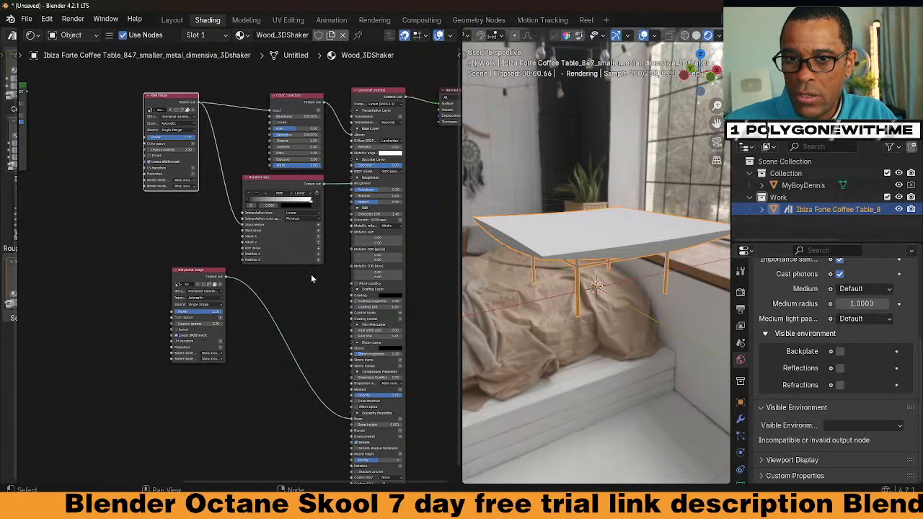
pyautogui.press('Home')
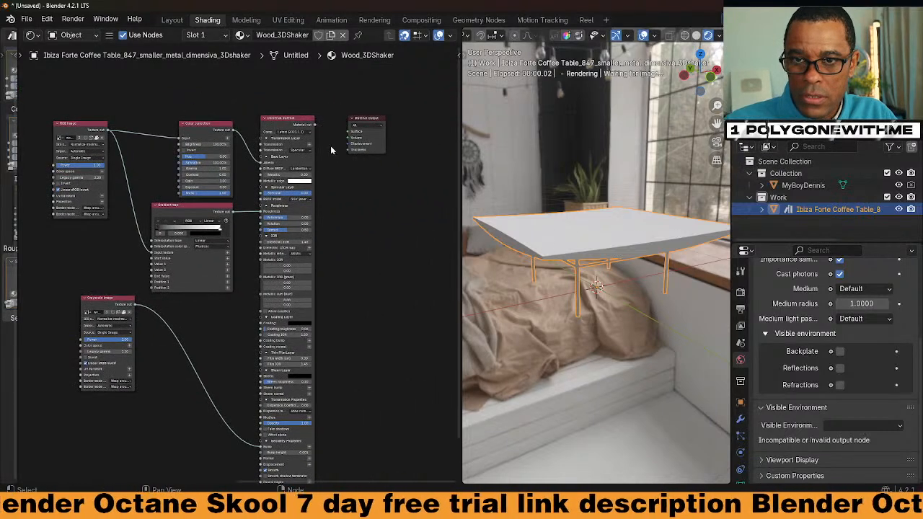
pyautogui.moveTo(314, 124); pyautogui.dragTo(351, 131)
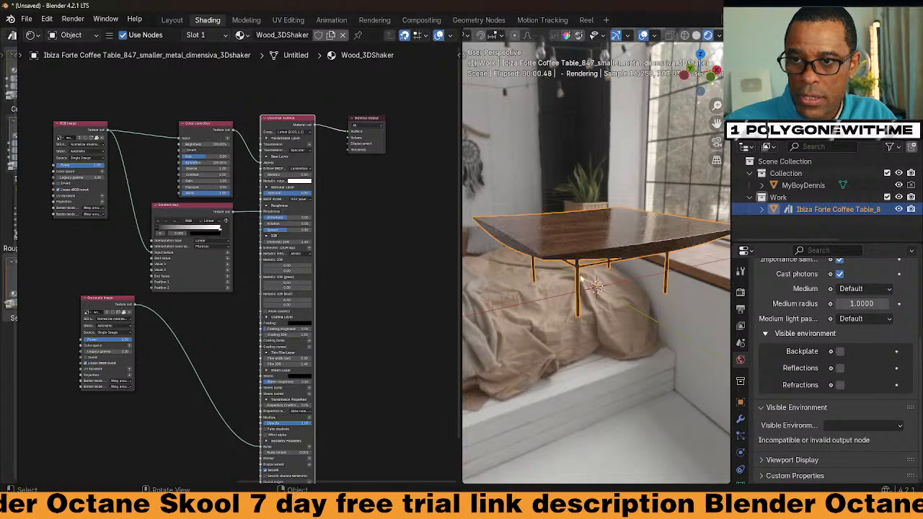
# Examine the rendered wood tabletop's reflections and grain up close.
pyautogui.scroll(3, 375, 209)
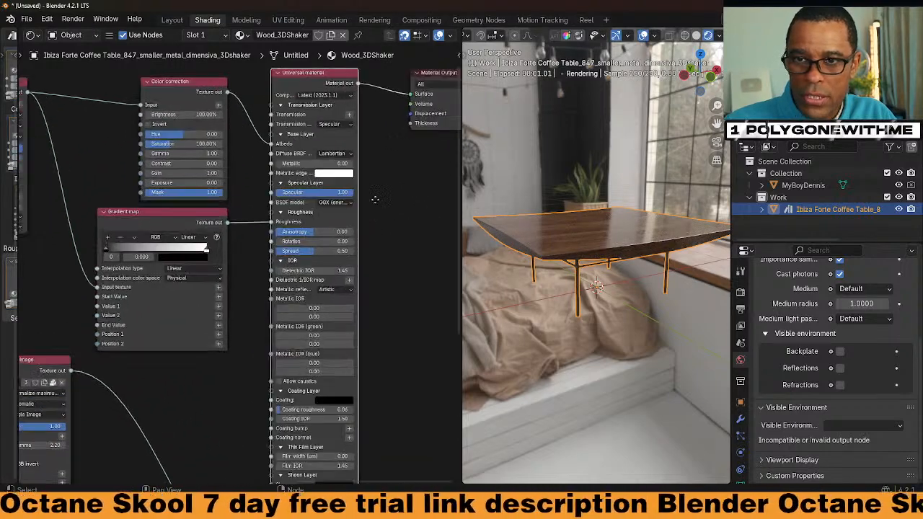
pyautogui.moveTo(375, 200); pyautogui.dragTo(293, 235, button='middle')
pyautogui.moveTo(530, 227); pyautogui.dragTo(627, 354, button='middle')
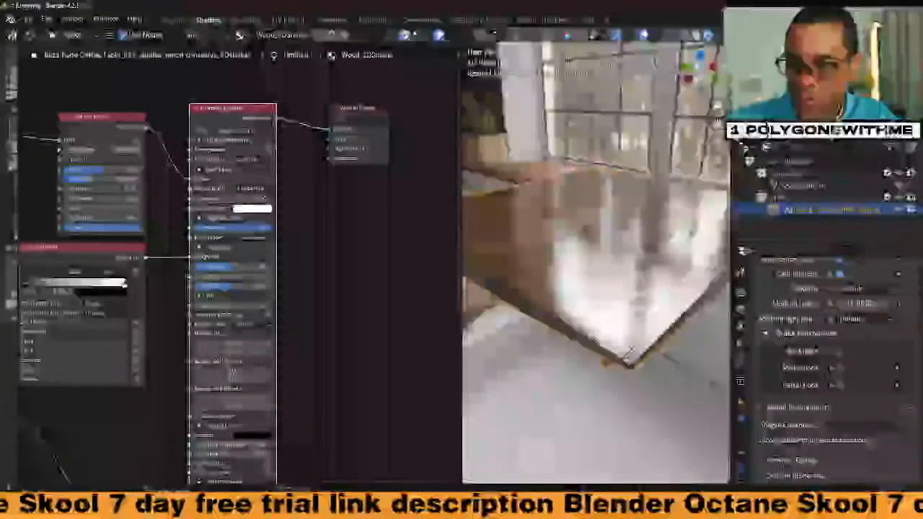
# Copy the gradient of the Cycles Color Ramp node and paste it onto the Octane Gradient map's ramp.
pyautogui.moveTo(296, 253); pyautogui.dragTo(388, 229, button='middle')
pyautogui.scroll(-3, 241, 256)
pyautogui.moveTo(128, 212); pyautogui.dragTo(239, 180, button='middle')
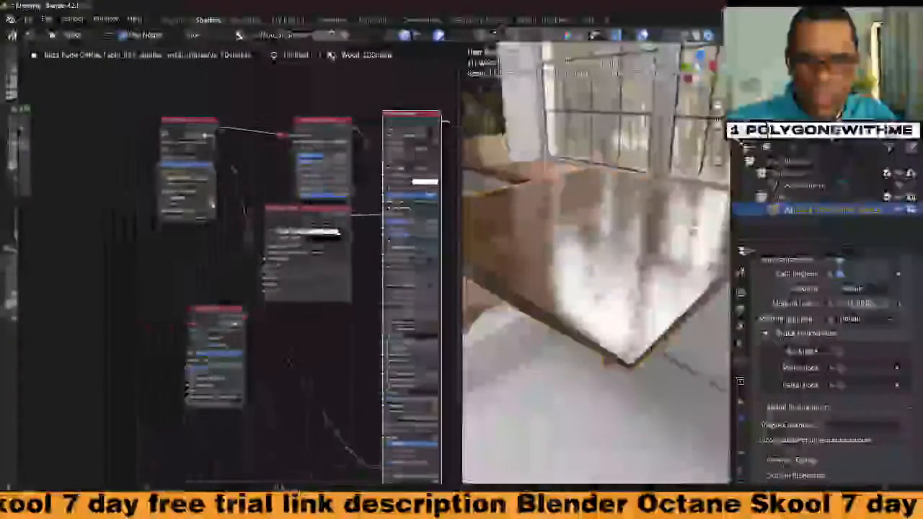
pyautogui.scroll(-5, 238, 264)
pyautogui.scroll(9, 178, 222)
pyautogui.moveTo(82, 253); pyautogui.dragTo(208, 239, button='middle')
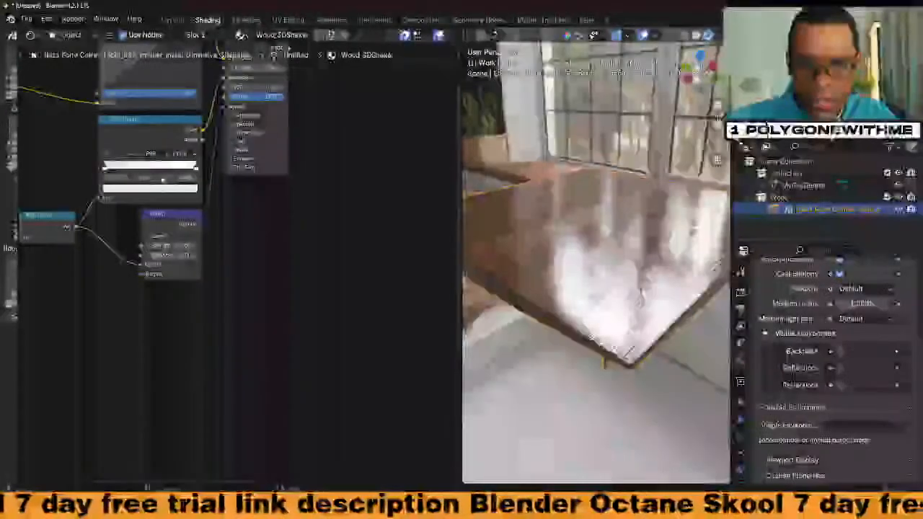
pyautogui.click(141, 135)
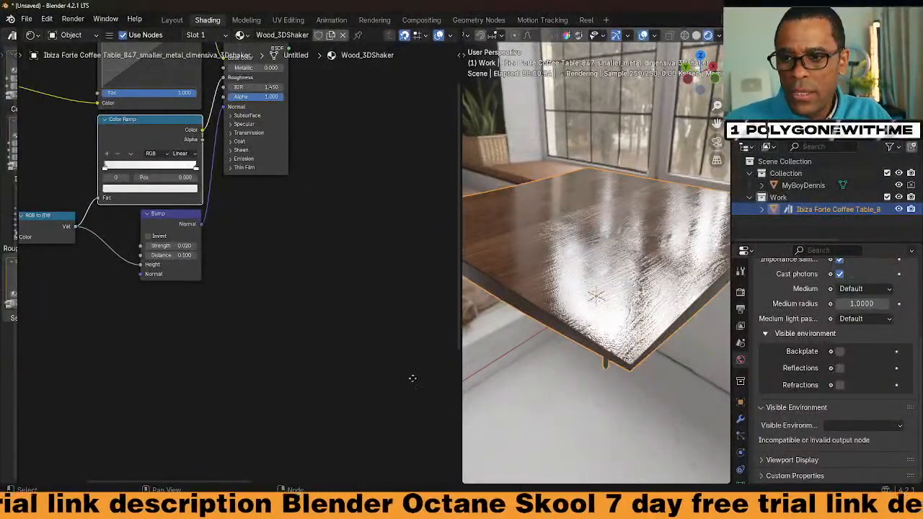
pyautogui.moveTo(416, 377); pyautogui.dragTo(237, 362, button='middle')
pyautogui.scroll(-5, 252, 317)
pyautogui.scroll(-1, 295, 267)
pyautogui.moveTo(226, 247); pyautogui.dragTo(197, 240, button='middle')
pyautogui.scroll(9, 242, 258)
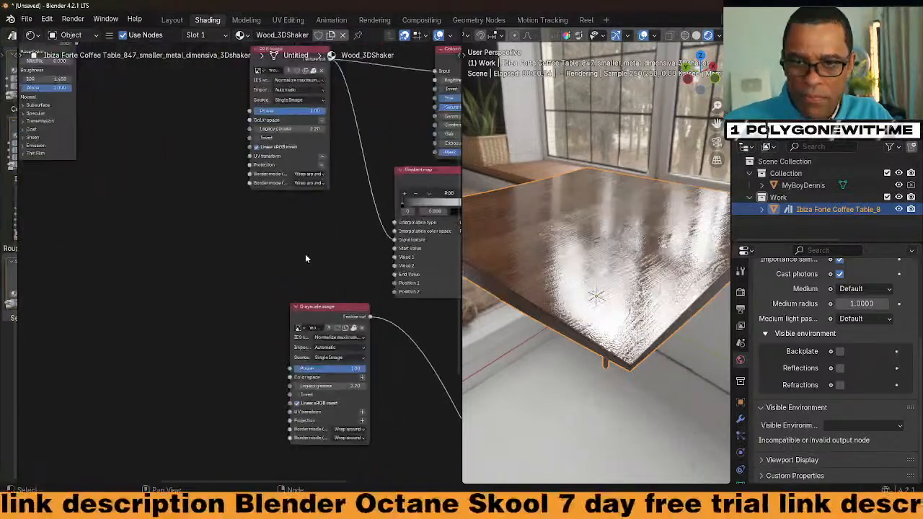
pyautogui.moveTo(360, 219); pyautogui.dragTo(219, 220, button='middle')
pyautogui.scroll(-3, 128, 229)
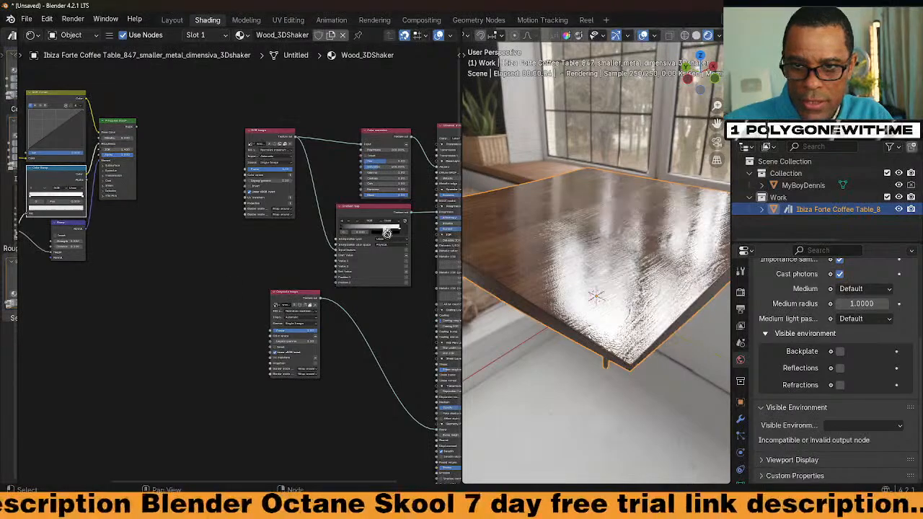
pyautogui.hotkey('ctrl', 'v')
pyautogui.moveTo(345, 292); pyautogui.dragTo(237, 285, button='middle')
# Widen the 3D viewport and compare the tabletop's wood material in the Cycles scene with the Octane scene.
pyautogui.moveTo(580, 316)
pyautogui.mouseDown(button='middle')
pyautogui.moveTo(630, 302)
pyautogui.moveTo(580, 315)
pyautogui.mouseUp(button='middle')
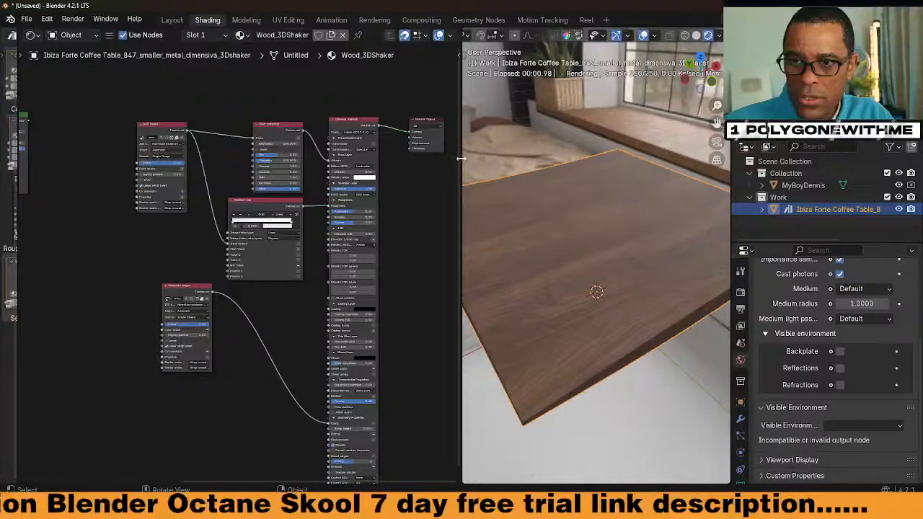
pyautogui.moveTo(462, 159); pyautogui.dragTo(325, 159)
pyautogui.click(731, 20)
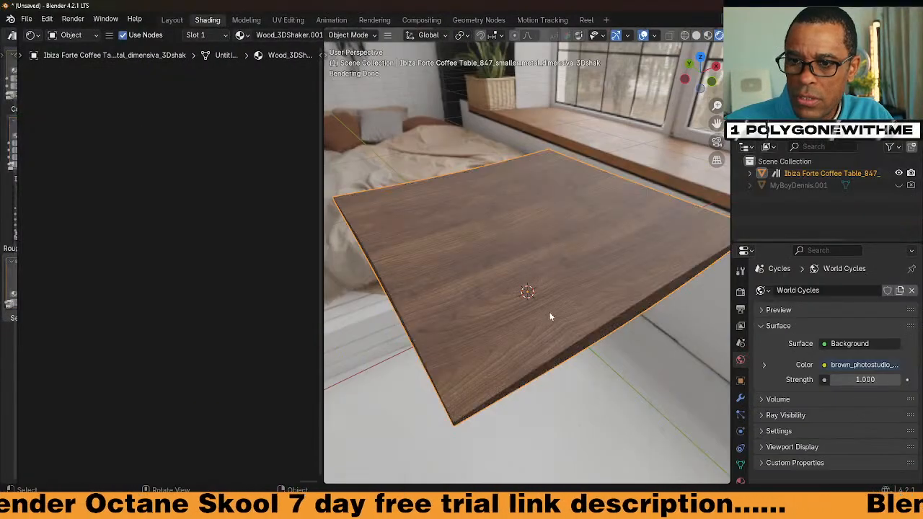
pyautogui.moveTo(549, 313); pyautogui.dragTo(581, 318, button='middle')
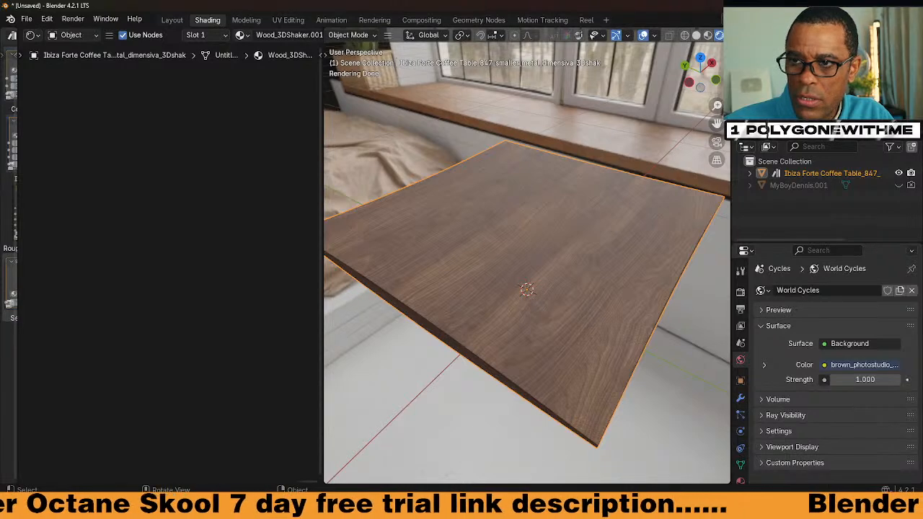
pyautogui.click(731, 21)
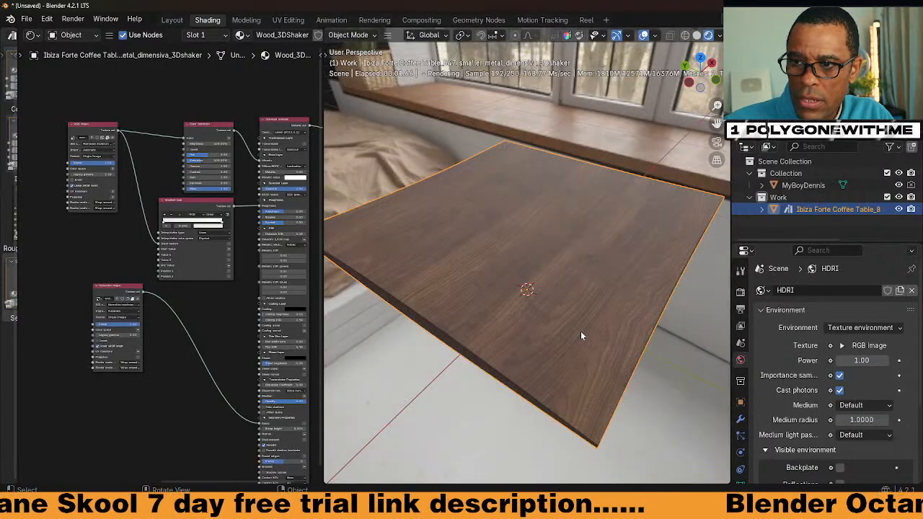
pyautogui.moveTo(581, 333); pyautogui.dragTo(525, 337, button='middle')
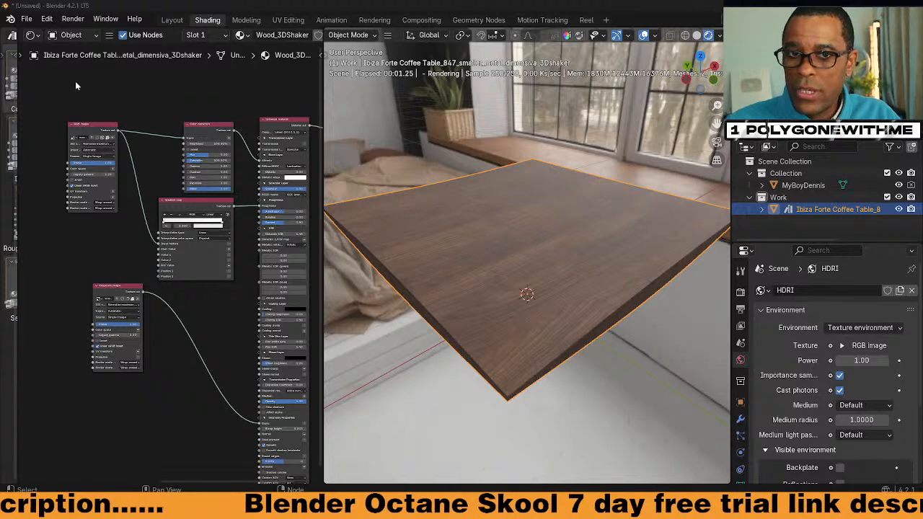
# Save the scene as Freepack_02_octane.blend in the Freepack_02 folder inside 3d shaker assets.
pyautogui.click(26, 18)
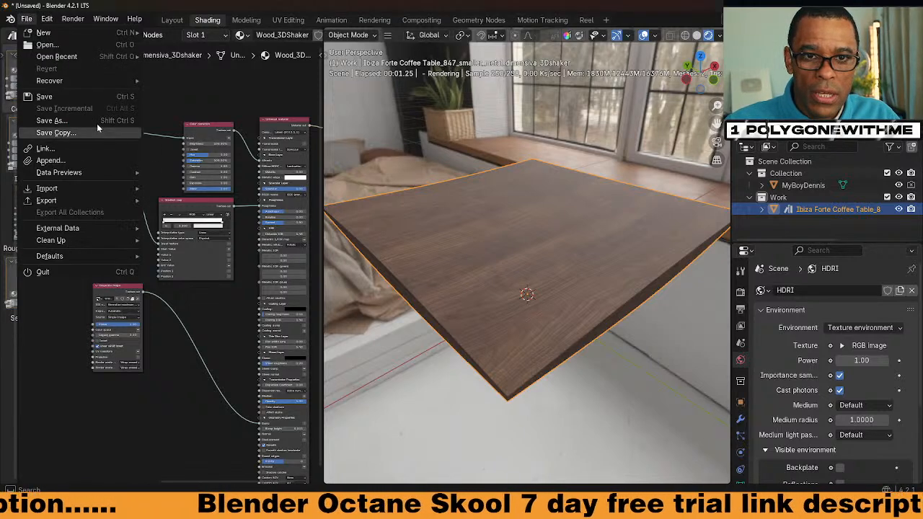
pyautogui.click(53, 120)
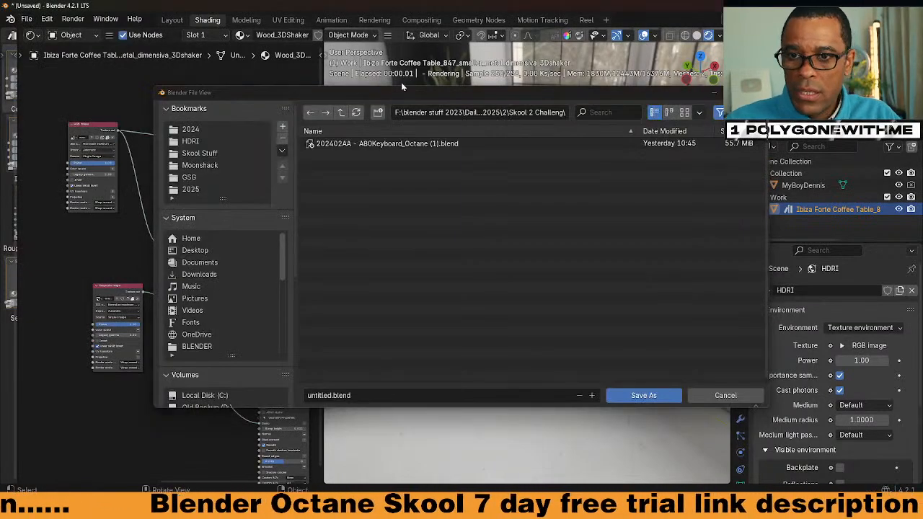
pyautogui.click(341, 113)
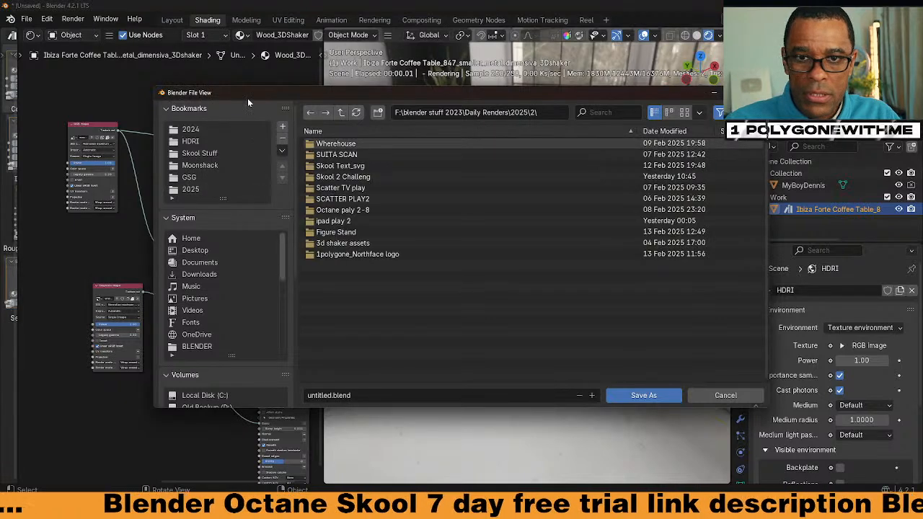
pyautogui.moveTo(393, 88); pyautogui.dragTo(2, 122)
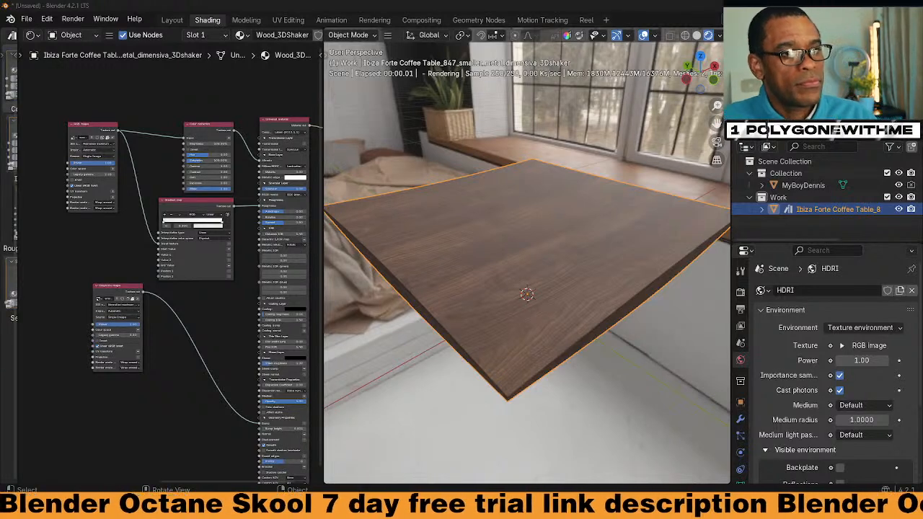
pyautogui.hotkey('ctrl', 's')
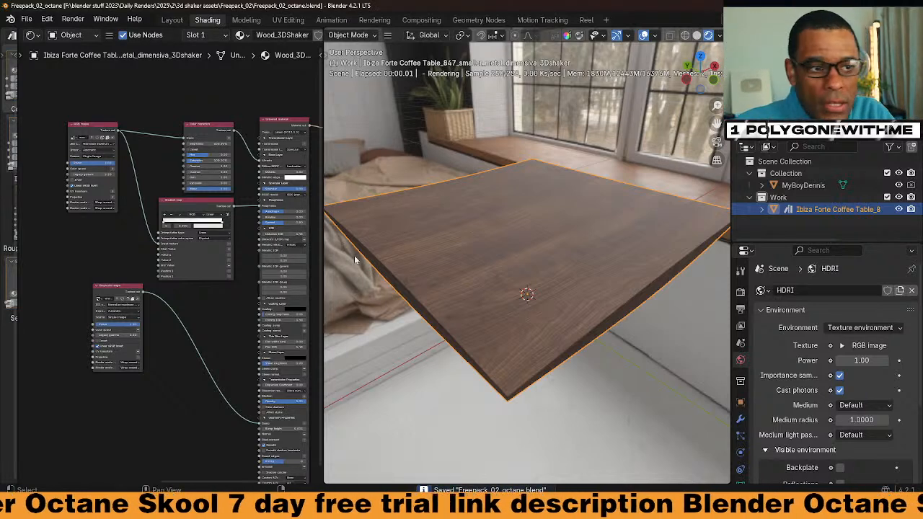
# Append the object Ibiza Forte Coffee Table_834_metal_dimensiva_3Dshaker from the downloaded Ritzwell blend file.
pyautogui.scroll(-1, 525, 220)
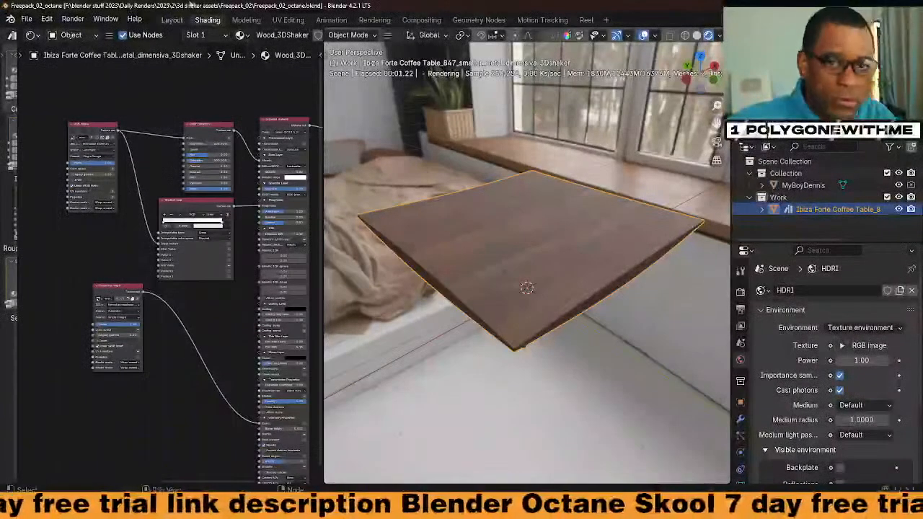
pyautogui.click(26, 19)
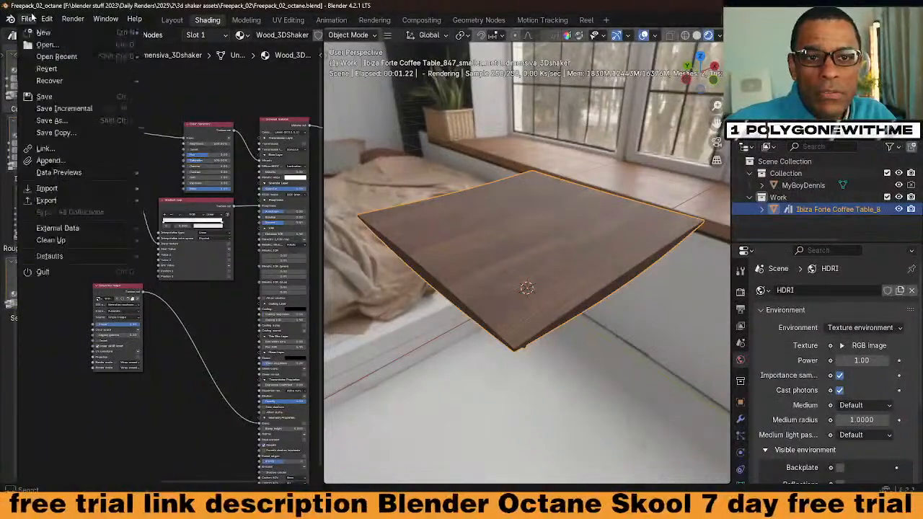
pyautogui.click(85, 160)
pyautogui.click(403, 141)
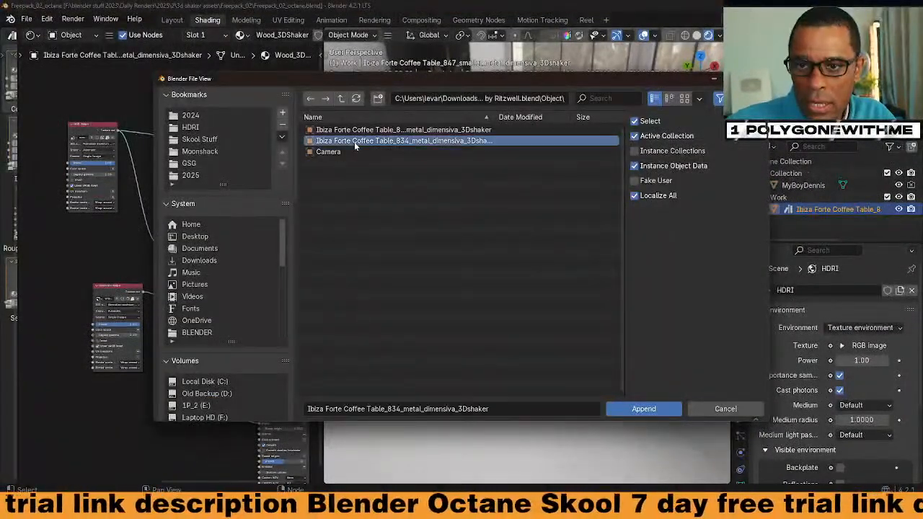
pyautogui.click(660, 410)
# Move the smaller 847 coffee table along the negative global X axis, clear of the newly appended 834 table.
pyautogui.moveTo(661, 410); pyautogui.dragTo(575, 321, button='middle')
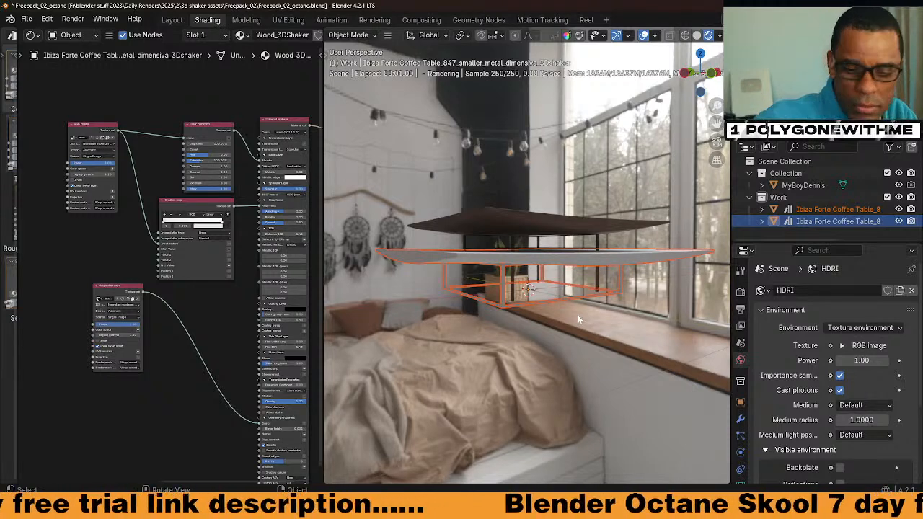
pyautogui.moveTo(537, 261)
pyautogui.mouseDown(button='middle')
pyautogui.moveTo(543, 273)
pyautogui.moveTo(534, 263)
pyautogui.mouseUp(button='middle')
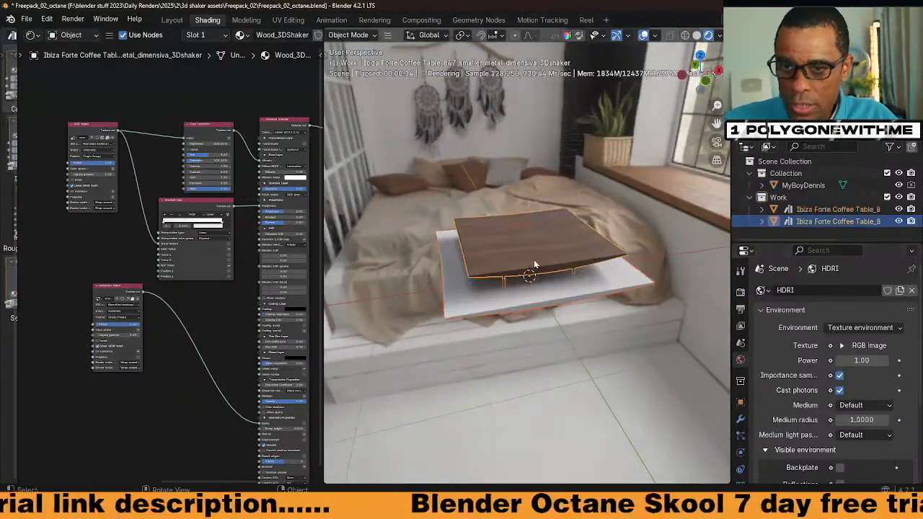
pyautogui.press('g')
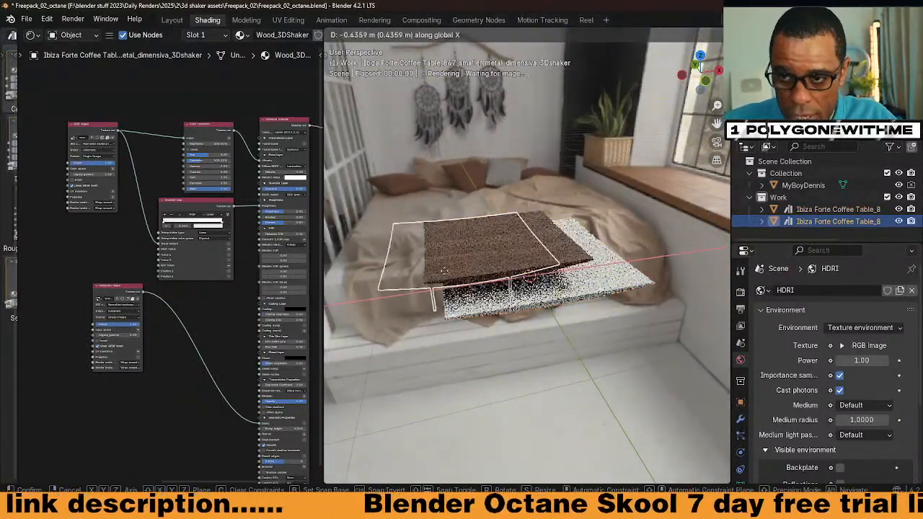
pyautogui.click(691, 284)
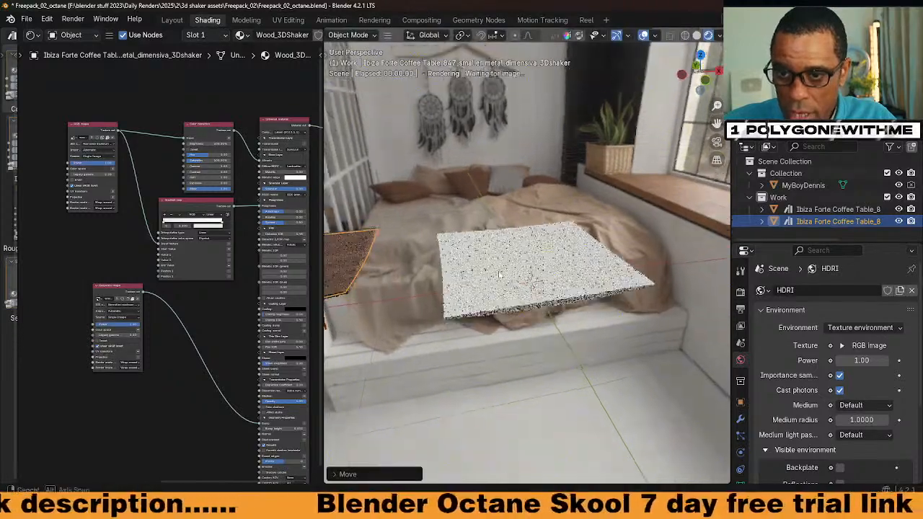
pyautogui.moveTo(691, 283); pyautogui.dragTo(541, 302, button='middle')
# Try to copy the 834 coffee table from the Octane scene and paste it into the Cycles scene.
pyautogui.click(541, 302)
pyautogui.hotkey('ctrl', 'c')
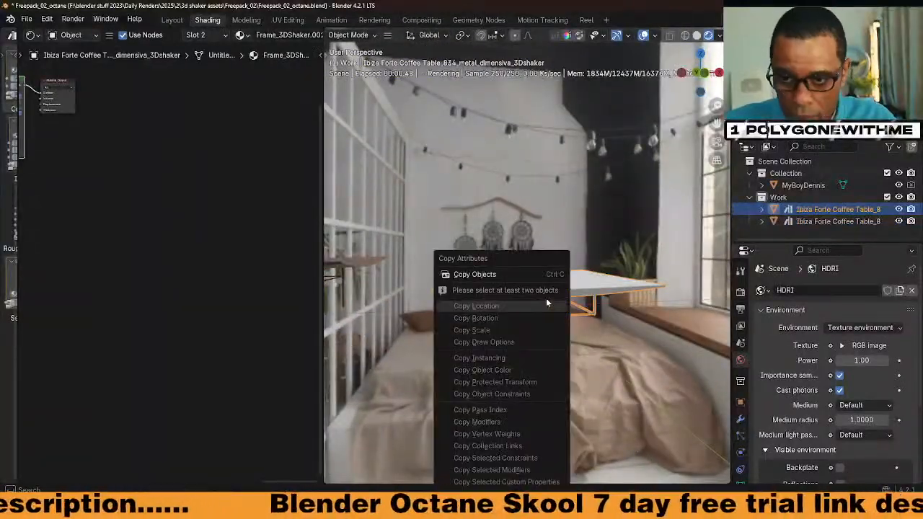
pyautogui.click(534, 271)
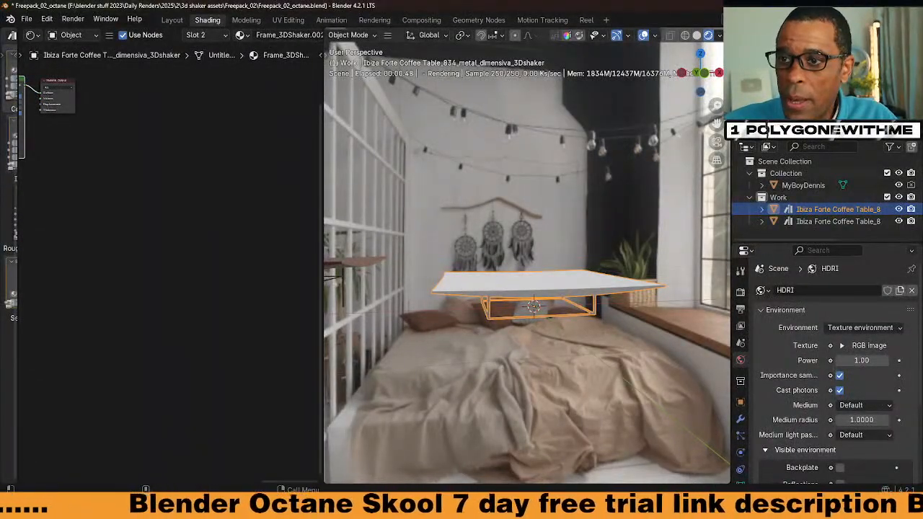
pyautogui.press('F3')
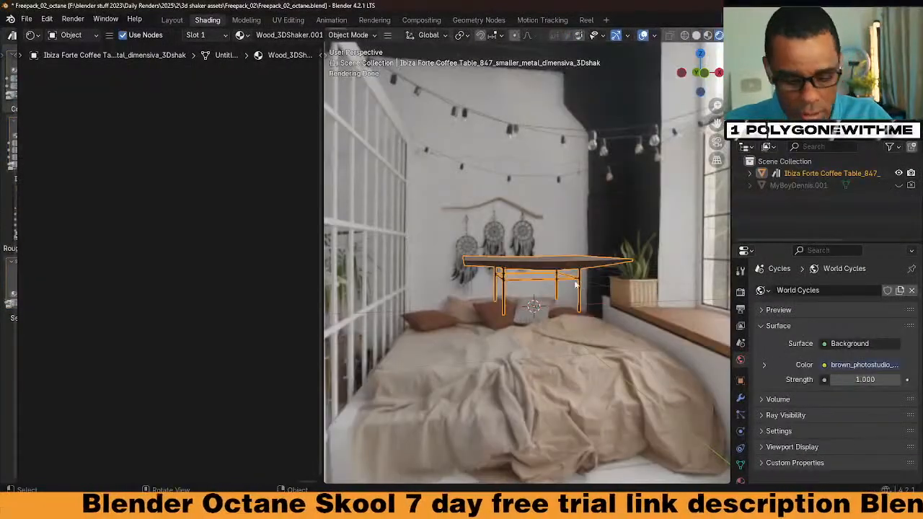
pyautogui.hotkey('ctrl', 'v')
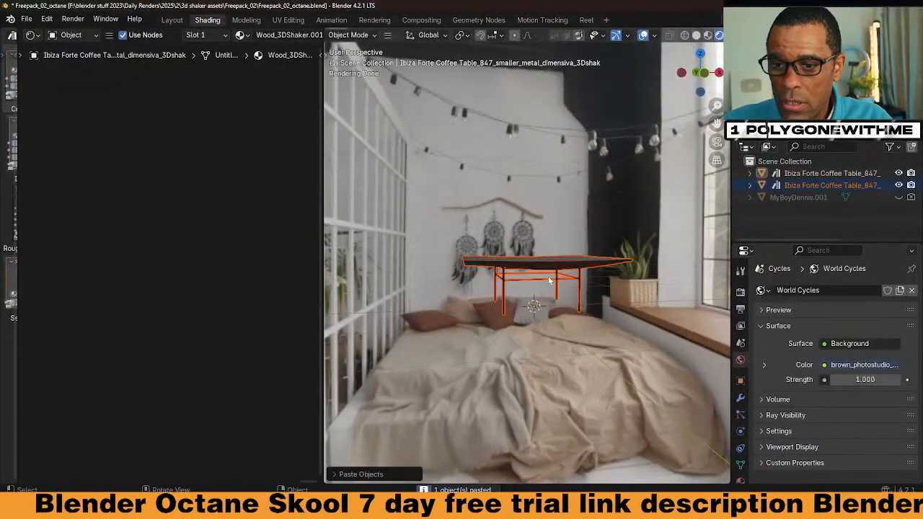
# Raise the pasted table along the Z axis above the original table.
pyautogui.moveTo(576, 284); pyautogui.dragTo(543, 319, button='middle')
pyautogui.press('g')
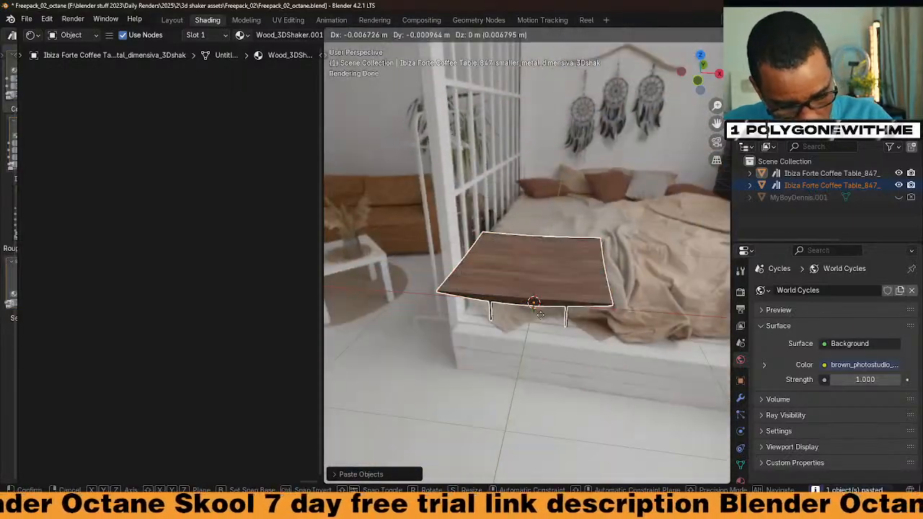
pyautogui.press('z')
pyautogui.click(552, 290)
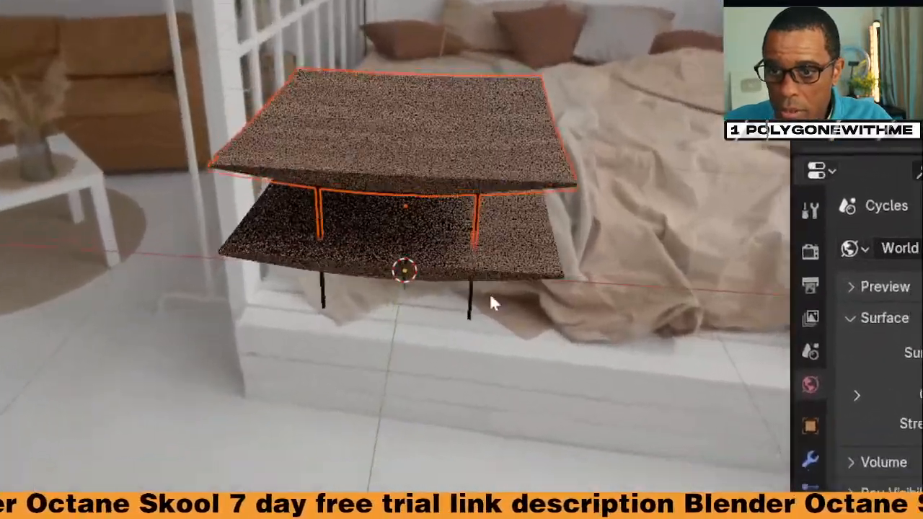
# Compare the two stacked tables in the Cycles scene and switch the viewport to solid shading.
pyautogui.moveTo(491, 297); pyautogui.dragTo(400, 275, button='middle')
pyautogui.moveTo(473, 257); pyautogui.dragTo(454, 346, button='middle')
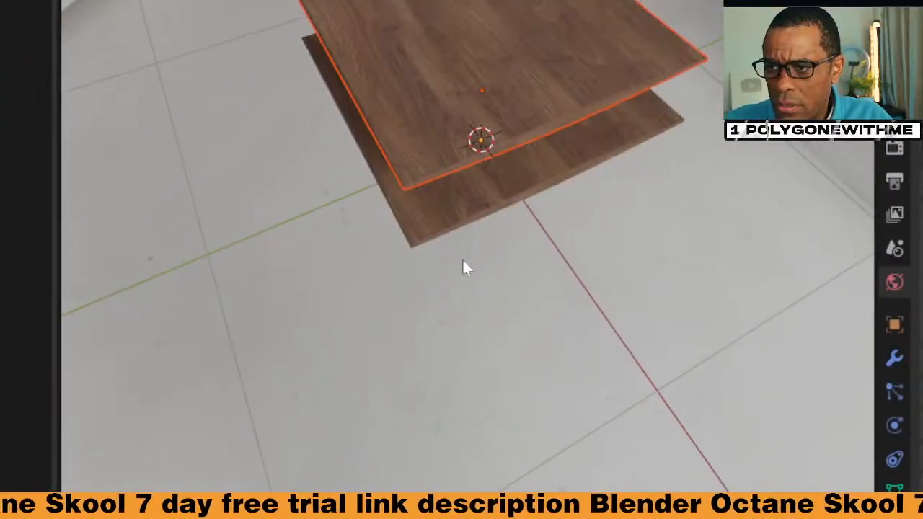
pyautogui.moveTo(463, 260); pyautogui.dragTo(489, 217, button='middle')
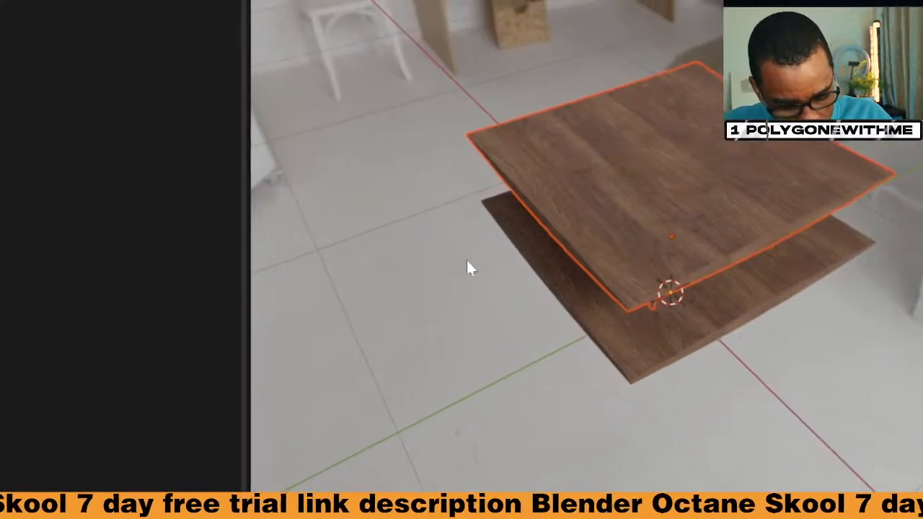
pyautogui.press('z')
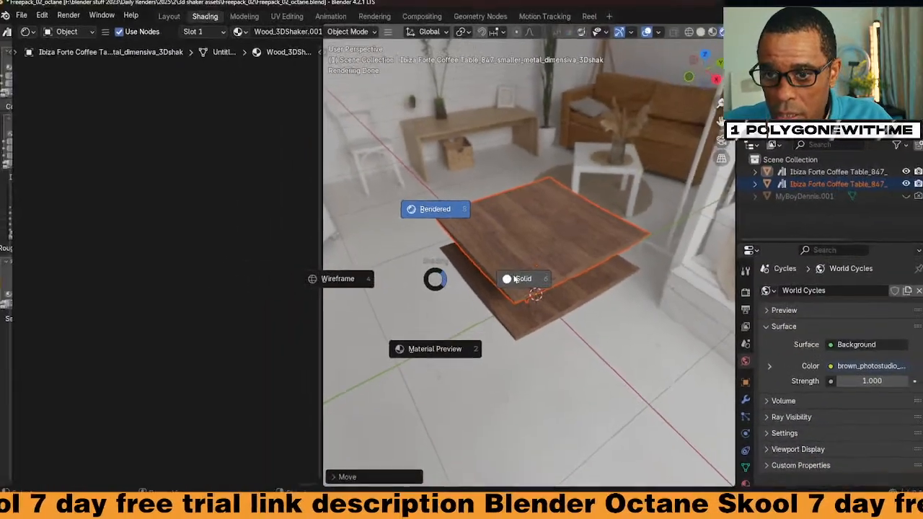
pyautogui.click(566, 272)
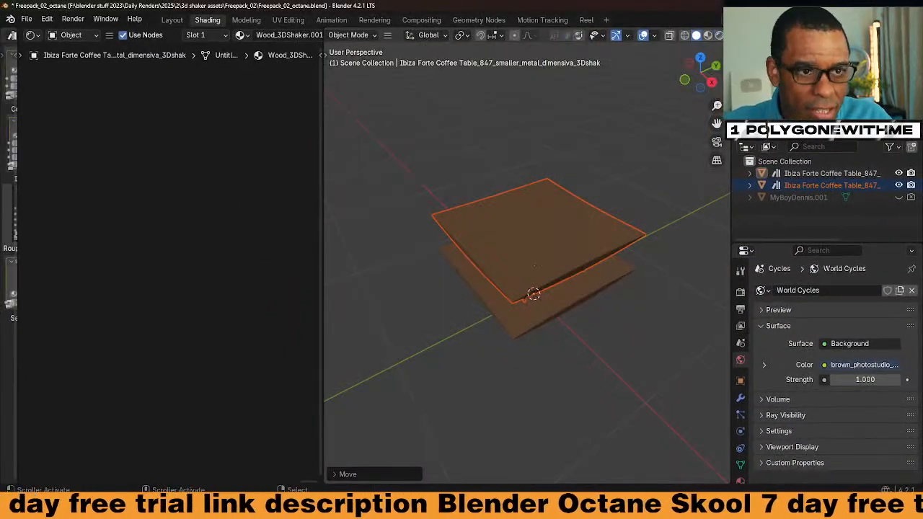
pyautogui.press('z')
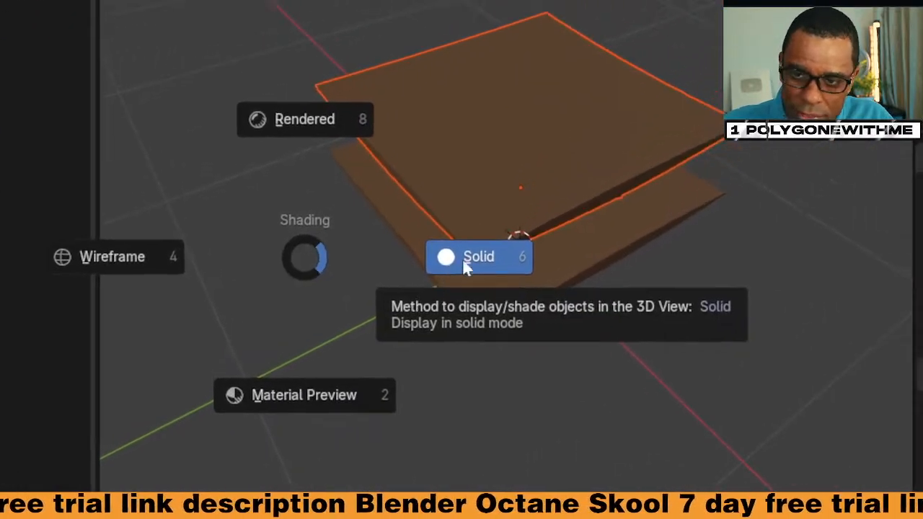
pyautogui.click(462, 258)
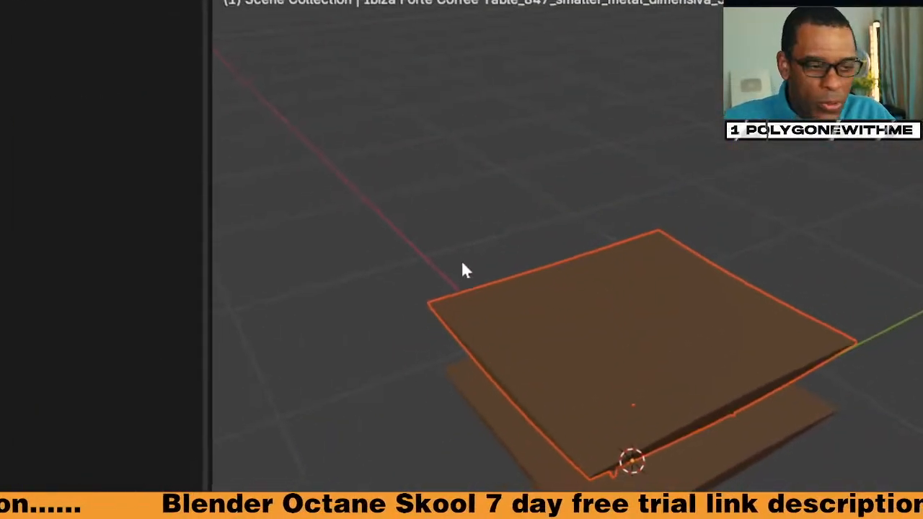
# Delete the upper duplicate table from the Cycles scene.
pyautogui.click(462, 295)
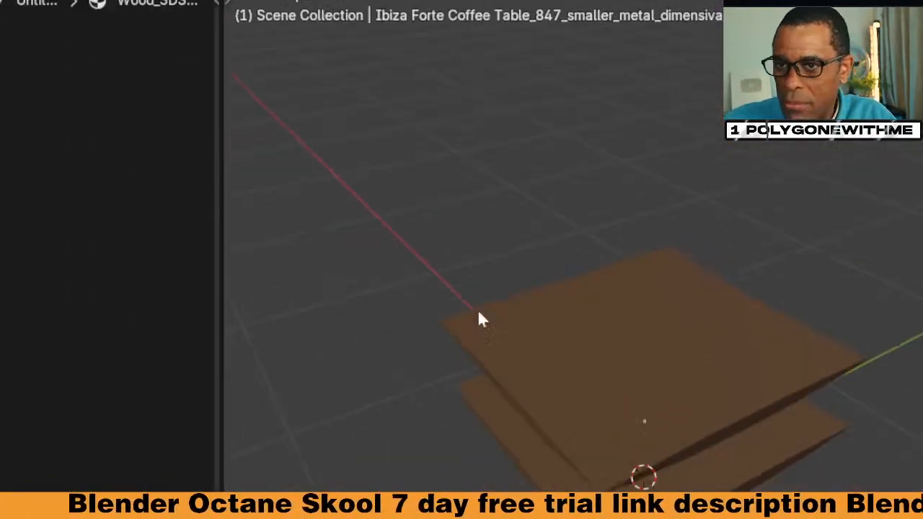
pyautogui.moveTo(478, 310); pyautogui.dragTo(458, 256, button='middle')
pyautogui.click(736, 365)
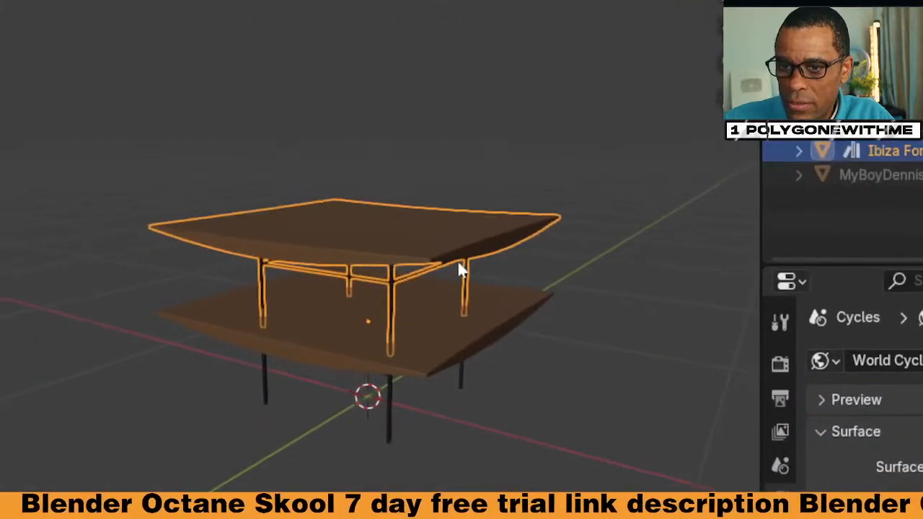
pyautogui.press('x')
pyautogui.click(465, 264)
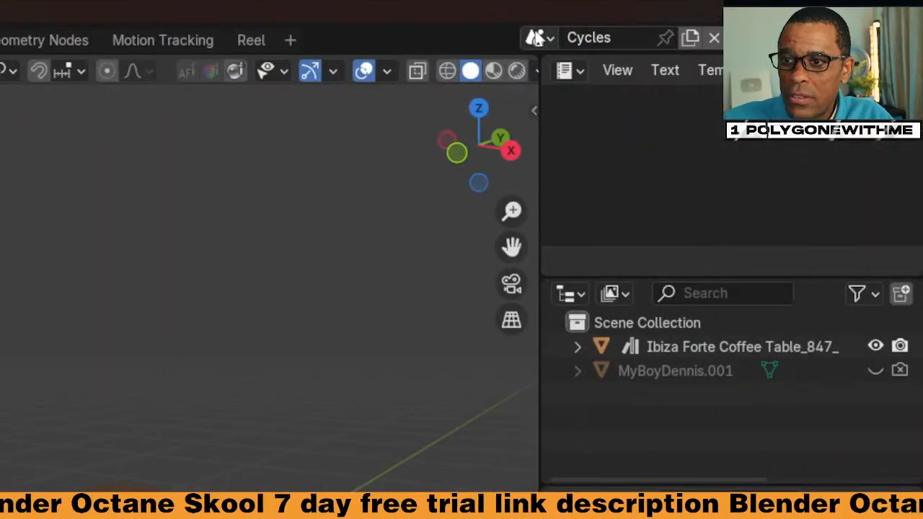
# Return to the Octane scene and copy the 834 coffee table to the clipboard.
pyautogui.click(538, 39)
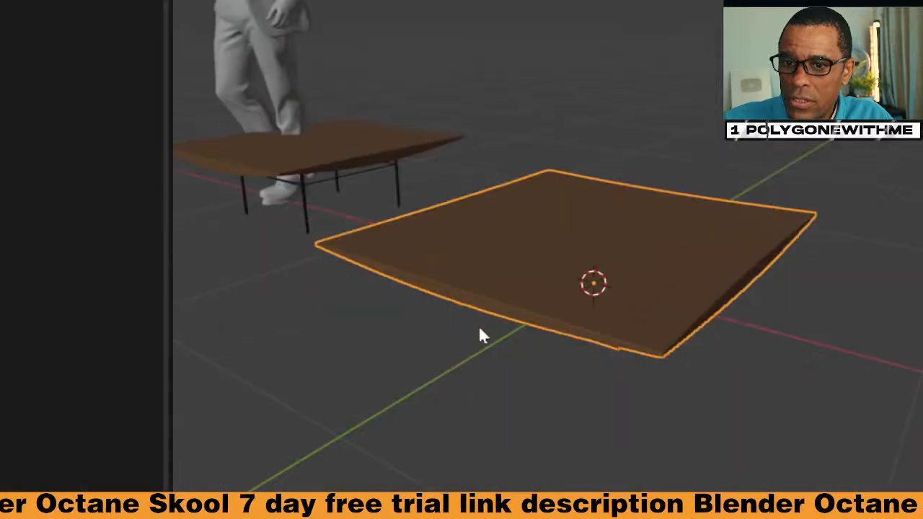
pyautogui.moveTo(480, 330); pyautogui.dragTo(468, 262, button='middle')
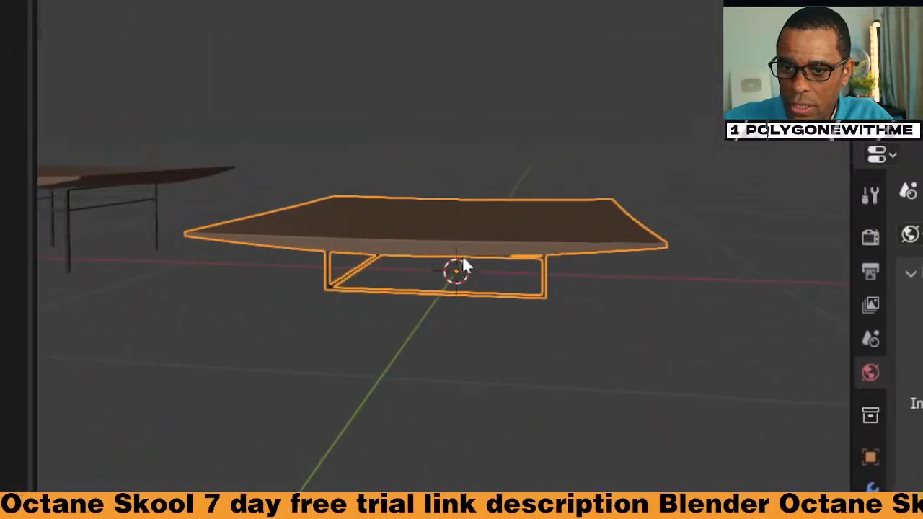
pyautogui.rightClick(462, 257)
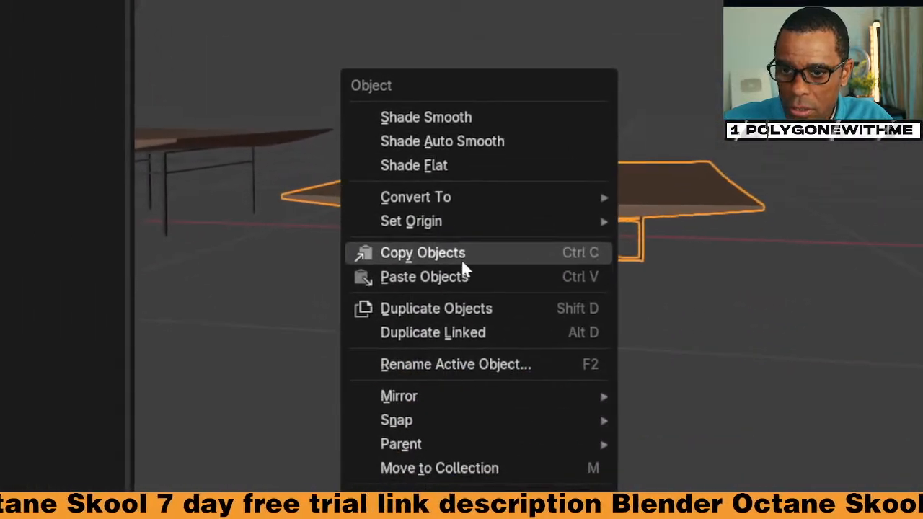
pyautogui.click(461, 257)
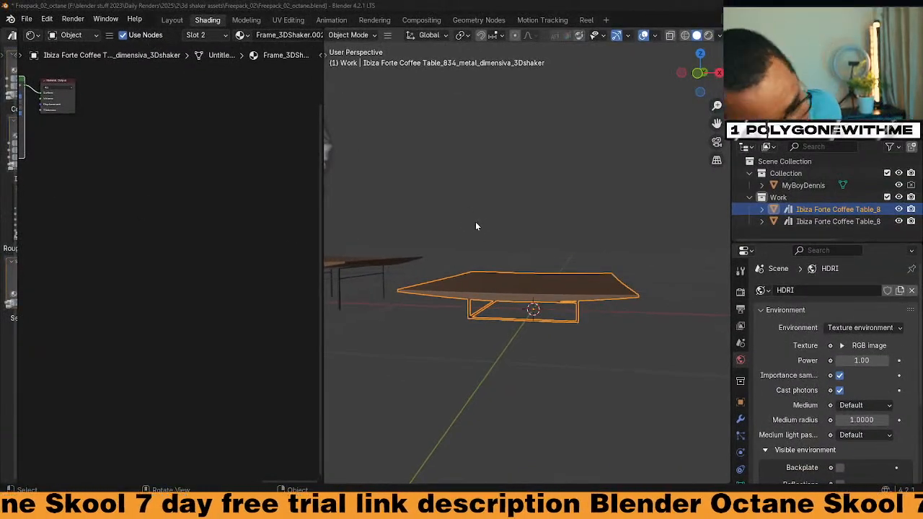
# Set the Octane scene's viewport to rendered shading and inspect the 834 table.
pyautogui.moveTo(528, 304); pyautogui.dragTo(563, 301, button='middle')
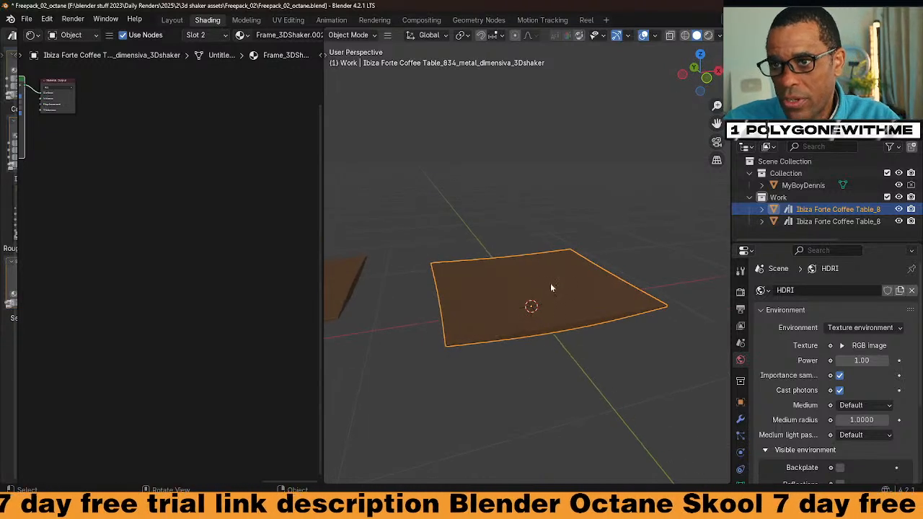
pyautogui.moveTo(552, 288); pyautogui.dragTo(718, 16, button='middle')
pyautogui.click(707, 36)
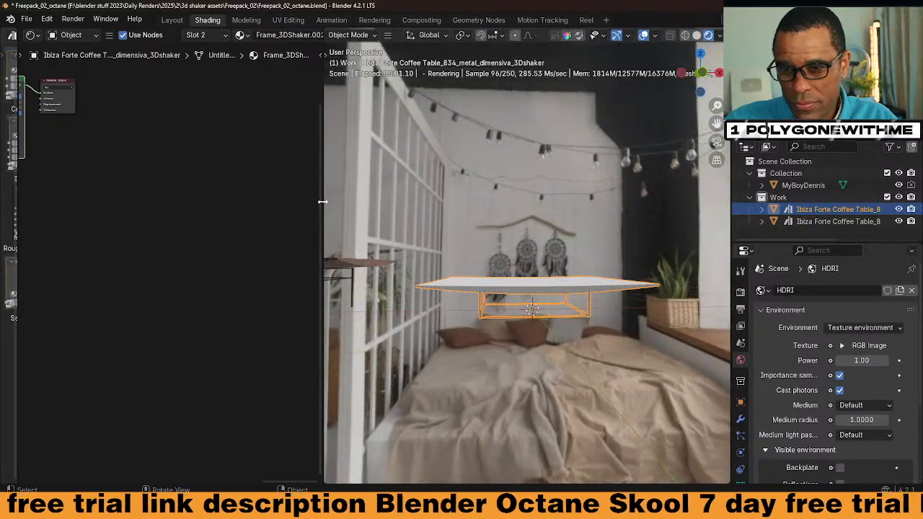
pyautogui.moveTo(630, 264); pyautogui.dragTo(639, 292, button='middle')
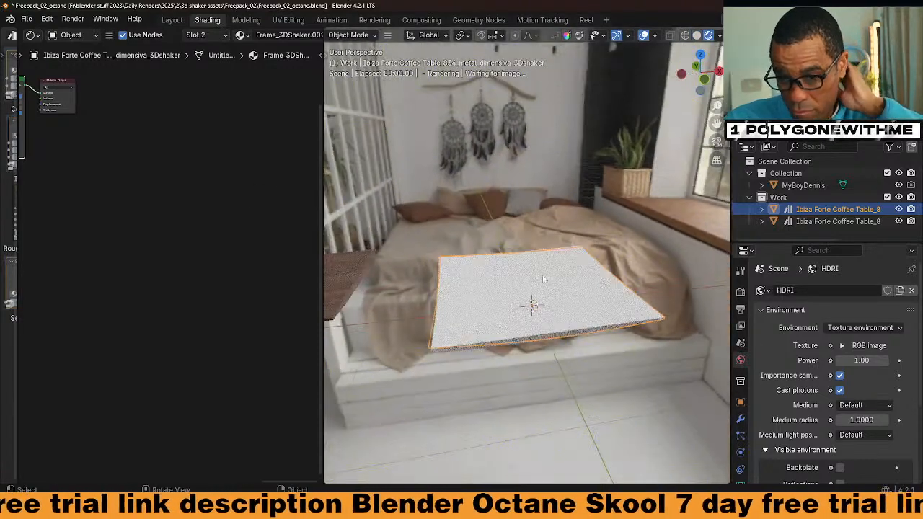
# Widen the node editor, examine the Frame_3DShaker.002 material's nodes and bring up the Cycles scene.
pyautogui.moveTo(322, 194); pyautogui.dragTo(451, 201)
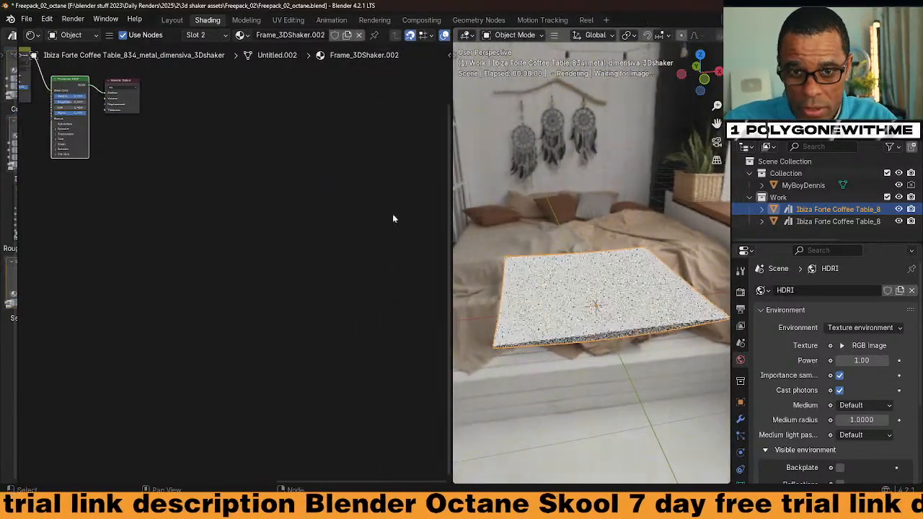
pyautogui.press('Home')
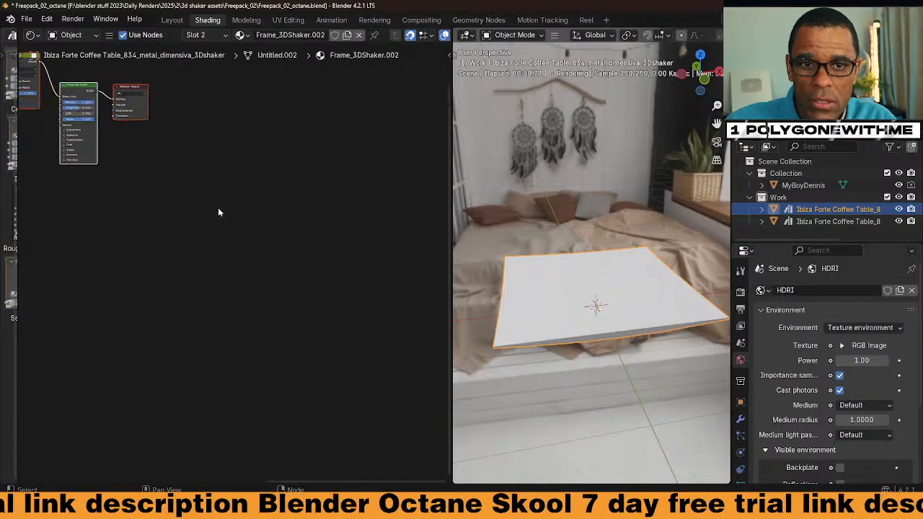
pyautogui.scroll(2, 268, 300)
pyautogui.scroll(1, 269, 301)
pyautogui.moveTo(268, 300); pyautogui.dragTo(283, 269, button='middle')
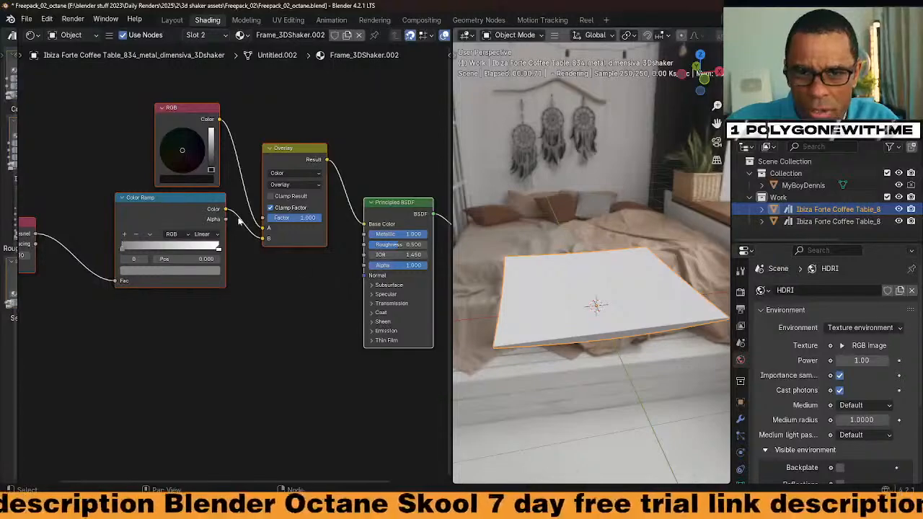
pyautogui.moveTo(274, 278); pyautogui.dragTo(202, 262, button='middle')
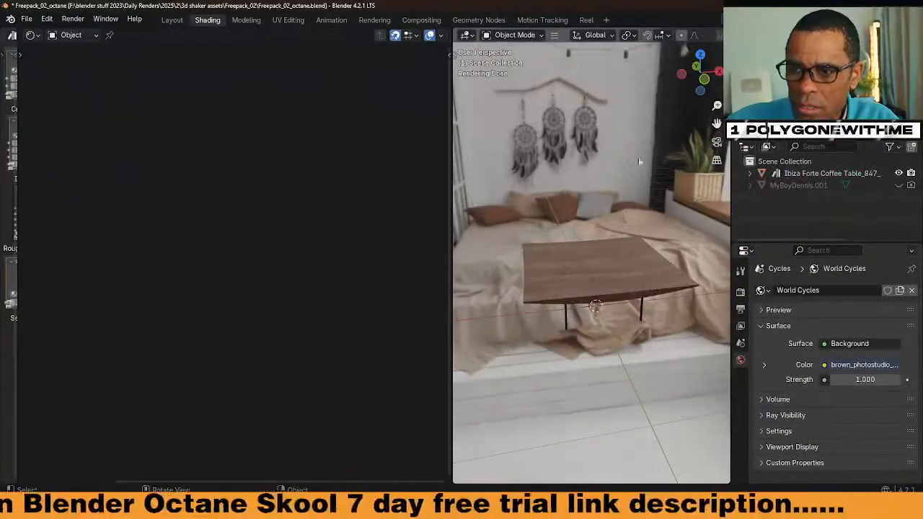
# Paste the 834 coffee table into the Cycles scene and move the 847 table along the negative X axis, clear of it.
pyautogui.moveTo(584, 245); pyautogui.dragTo(574, 310, button='middle')
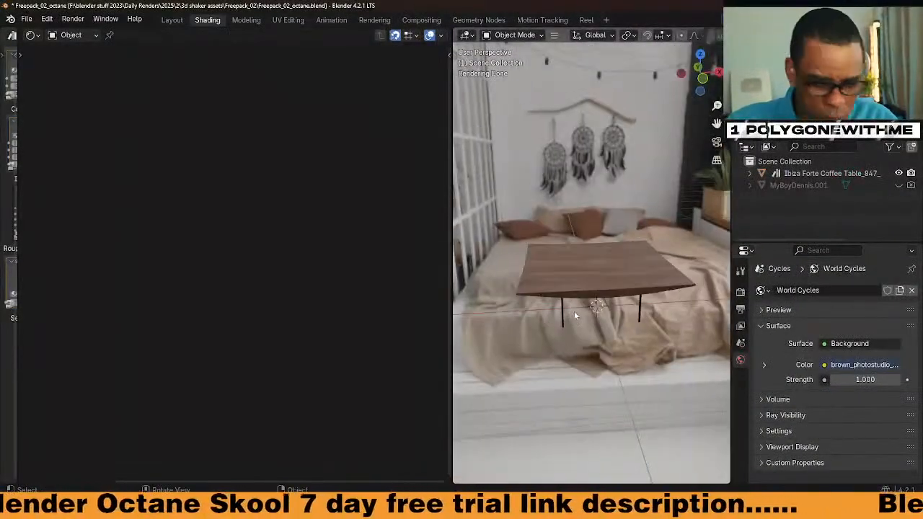
pyautogui.hotkey('ctrl', 'v')
pyautogui.click(602, 272)
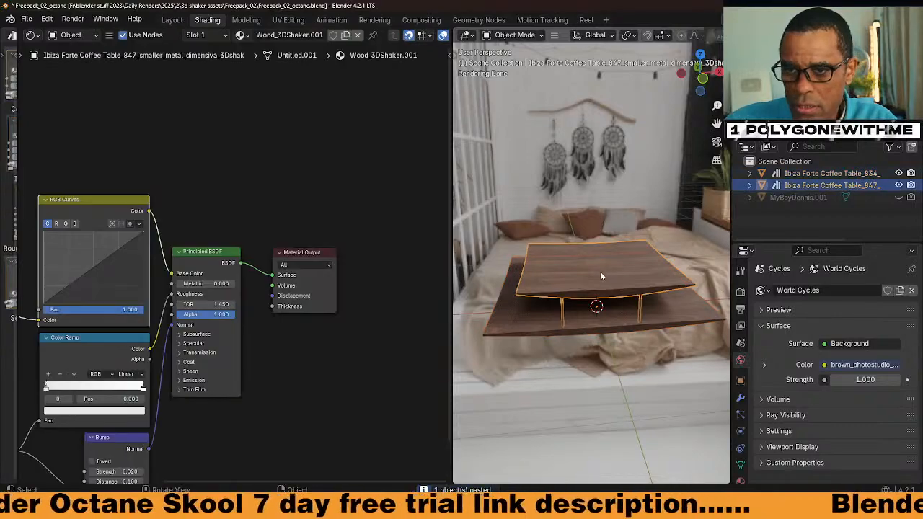
pyautogui.press('g')
pyautogui.press('x')
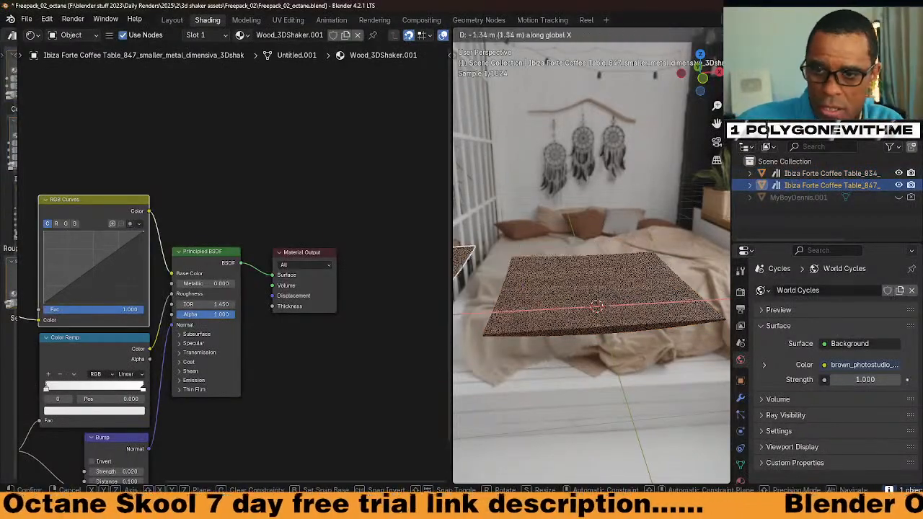
pyautogui.click(572, 261)
# Select the 834 table in the Cycles scene, show its material slots and examine the metal frame and its Frame_3DShaker.004 nodes.
pyautogui.moveTo(571, 265); pyautogui.dragTo(609, 348, button='middle')
pyautogui.click(608, 307)
pyautogui.moveTo(148, 279); pyautogui.dragTo(199, 310, button='middle')
pyautogui.scroll(5, 227, 256)
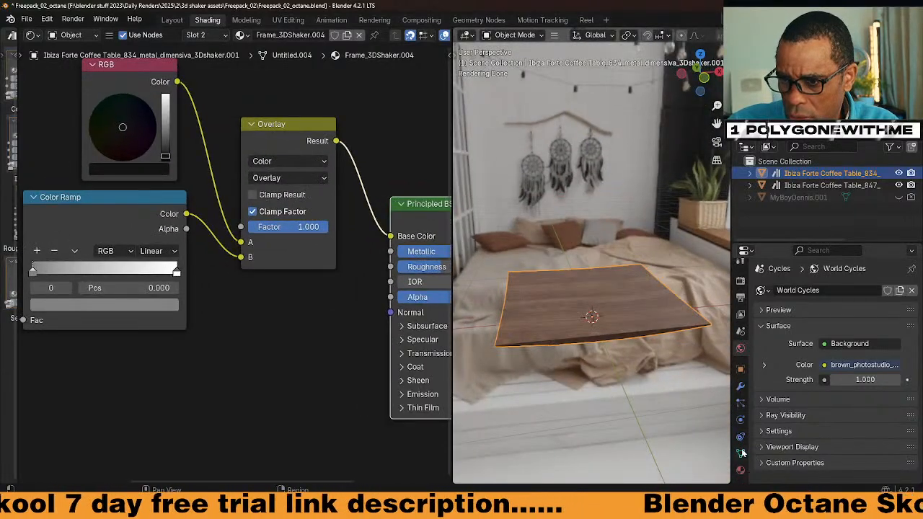
pyautogui.click(740, 471)
pyautogui.moveTo(549, 356); pyautogui.dragTo(659, 310, button='middle')
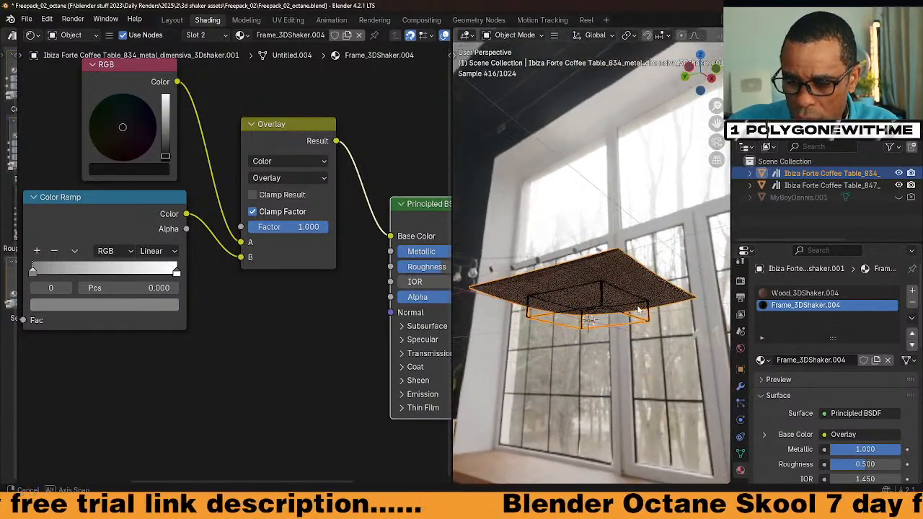
# Examine the node trees of the 834 table's Frame_3DShaker.004 and Wood_3DShaker.004 materials in the Cycles scene.
pyautogui.moveTo(165, 156)
pyautogui.mouseDown()
pyautogui.moveTo(165, 123)
pyautogui.moveTo(165, 161)
pyautogui.mouseUp()
pyautogui.scroll(-2, 296, 313)
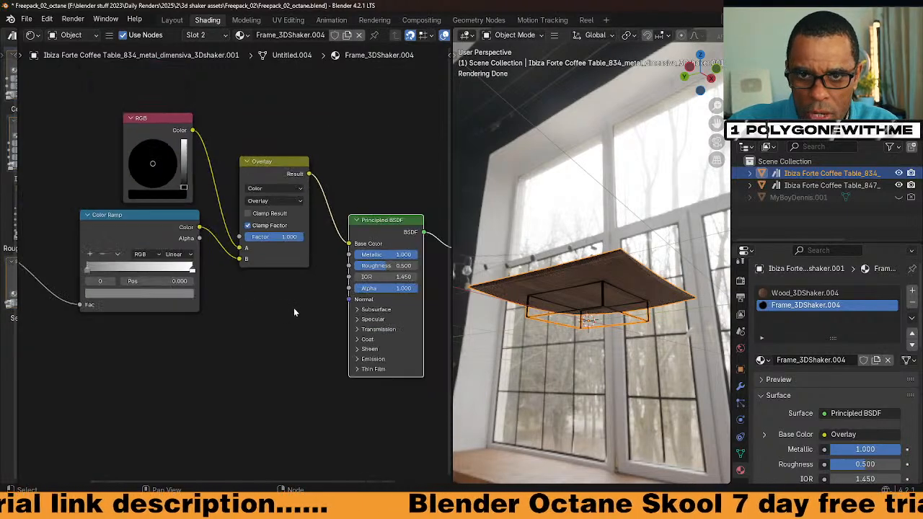
pyautogui.scroll(-4, 308, 333)
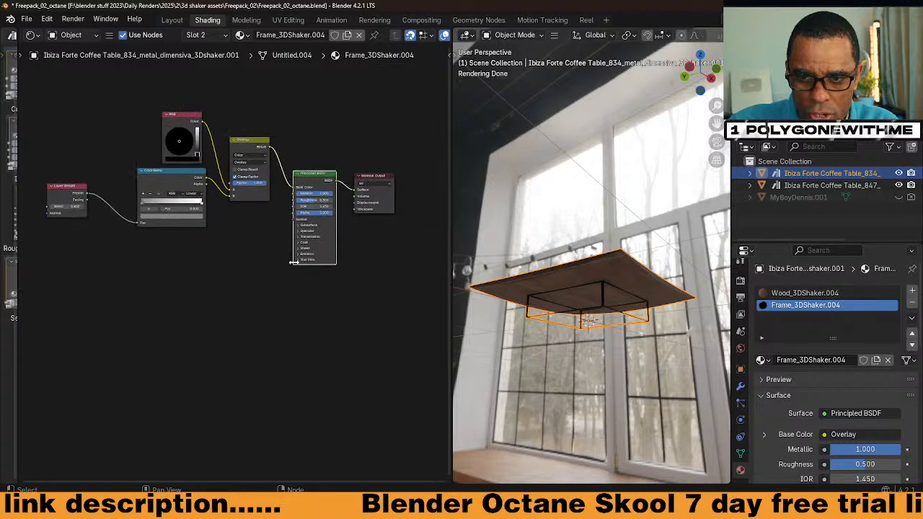
pyautogui.hotkey('ctrl', 'space')
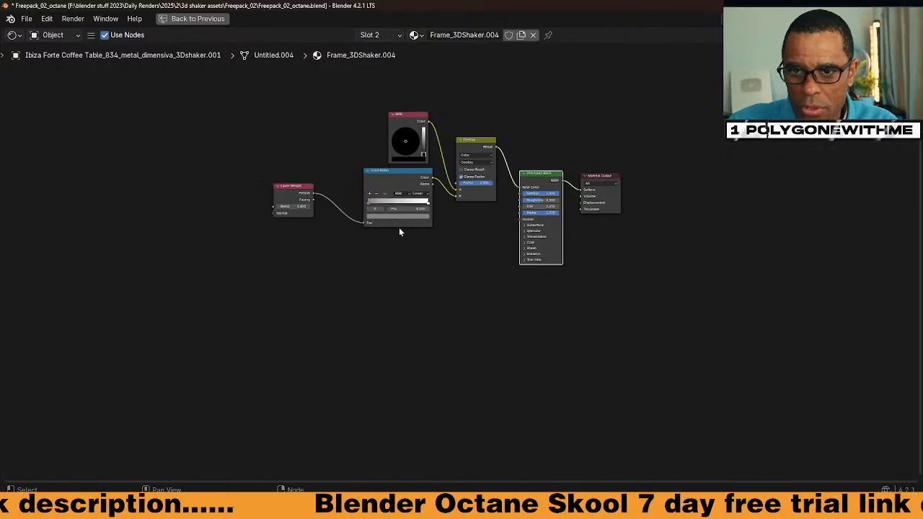
pyautogui.hotkey('ctrl', 'space')
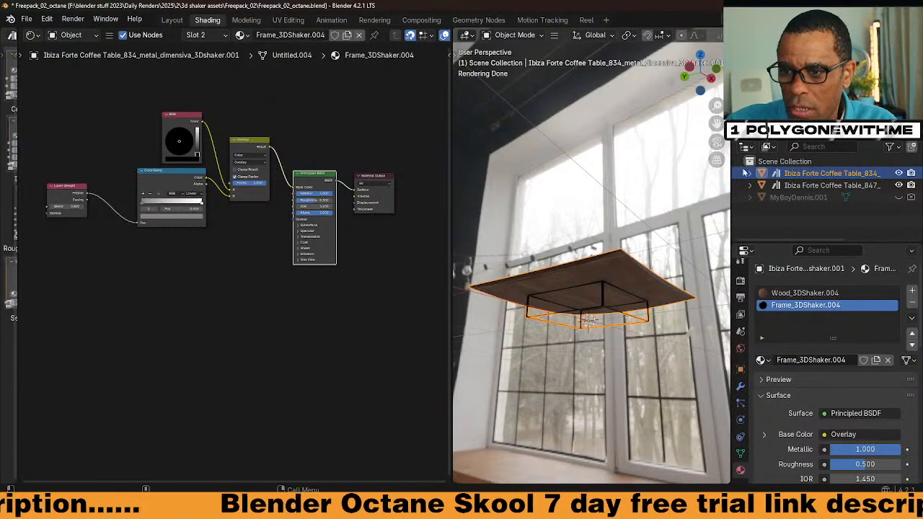
pyautogui.click(778, 294)
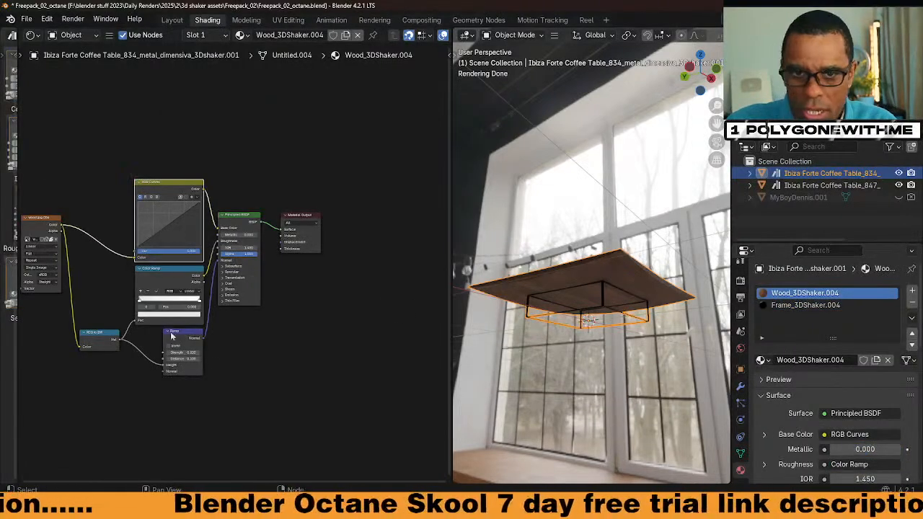
pyautogui.moveTo(215, 353); pyautogui.dragTo(257, 293, button='middle')
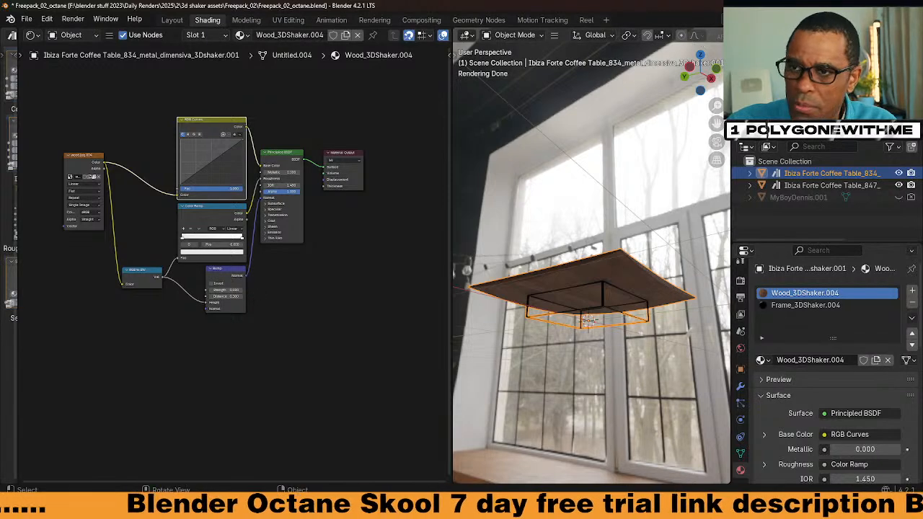
# Return to the Octane scene and assign the existing Wood_3DShaker material to the 834 table's wood slot.
pyautogui.click(731, 19)
pyautogui.click(761, 41)
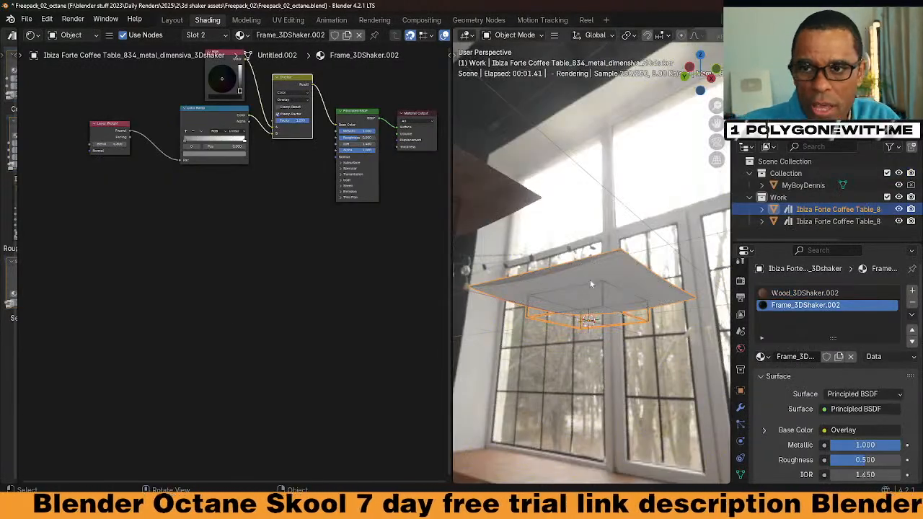
pyautogui.moveTo(590, 279); pyautogui.dragTo(594, 322, button='middle')
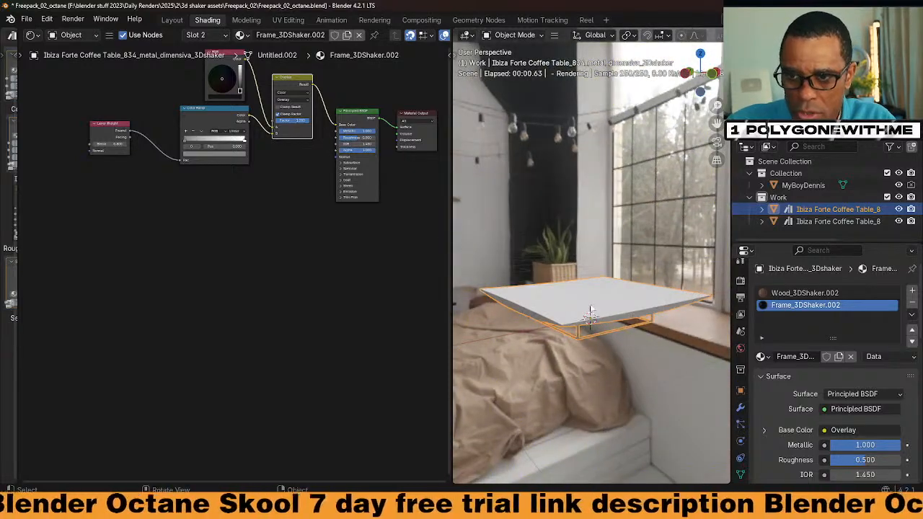
pyautogui.click(802, 294)
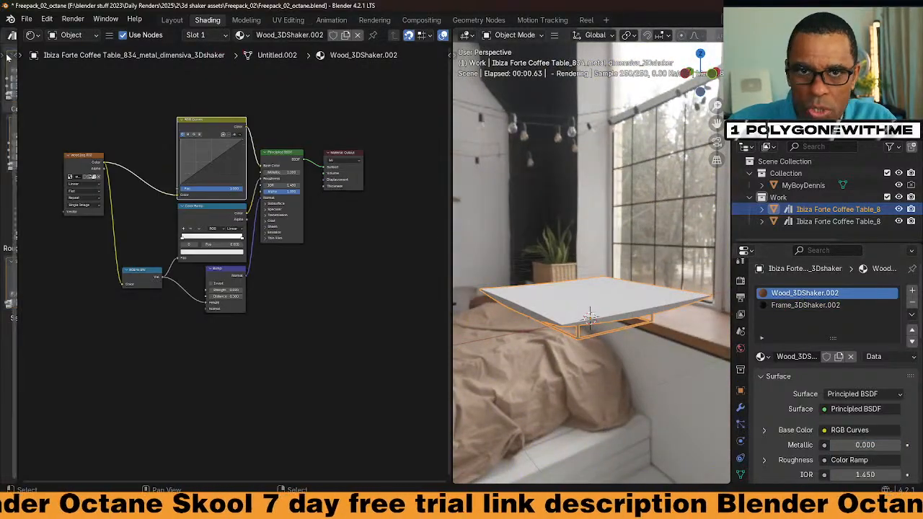
pyautogui.click(240, 34)
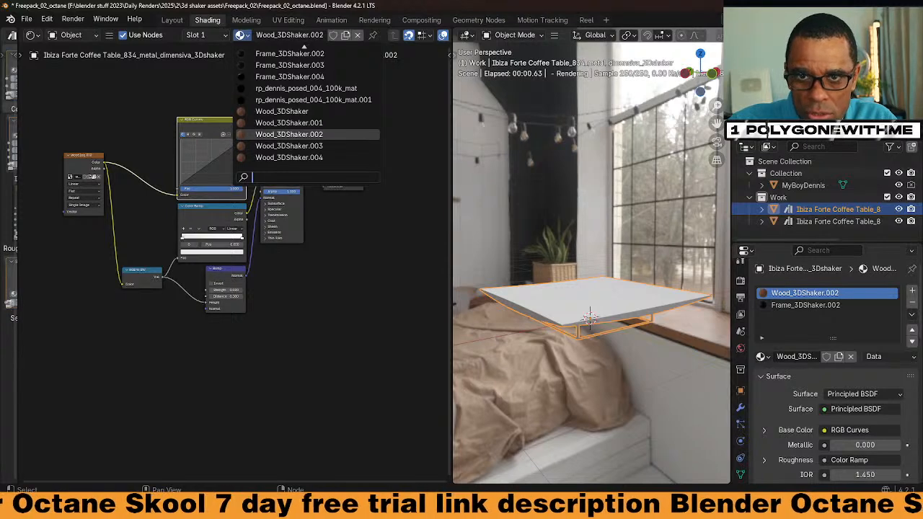
pyautogui.click(281, 111)
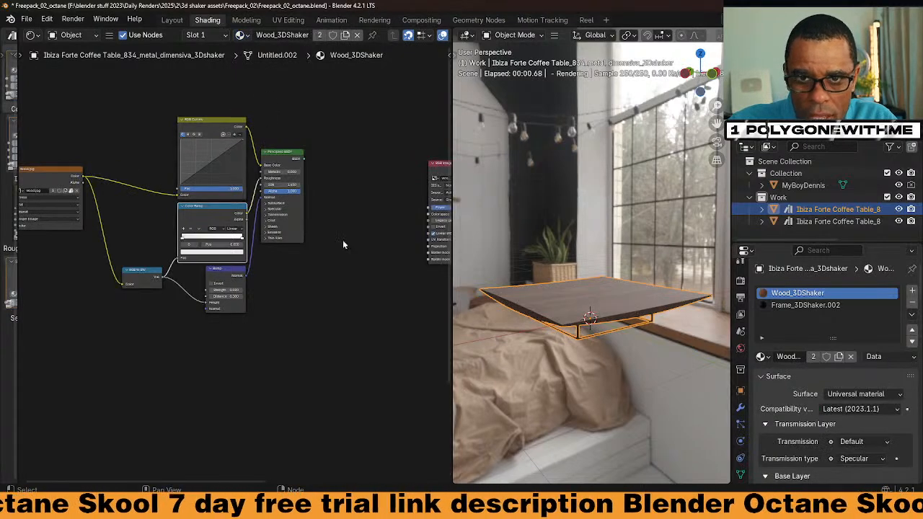
# Rename the assigned wood material as Wood_3DShaker_oct.
pyautogui.press('Home')
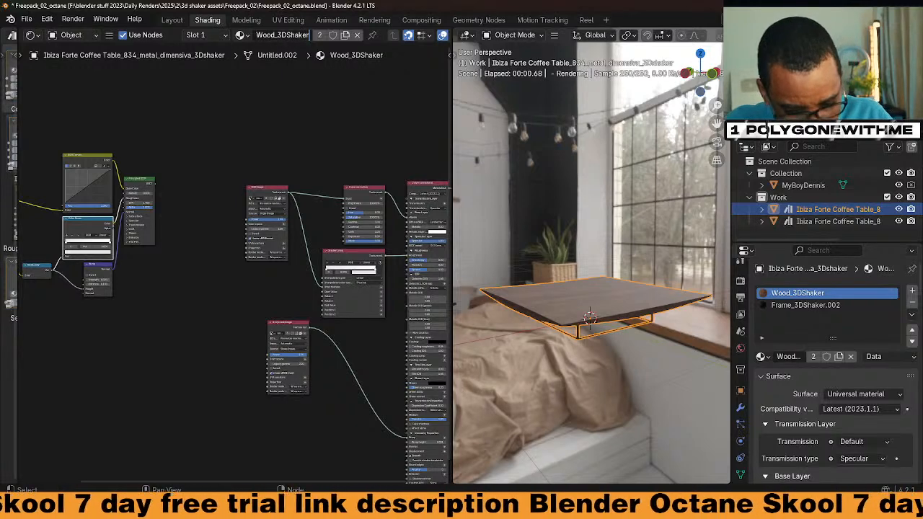
pyautogui.write('_oct')
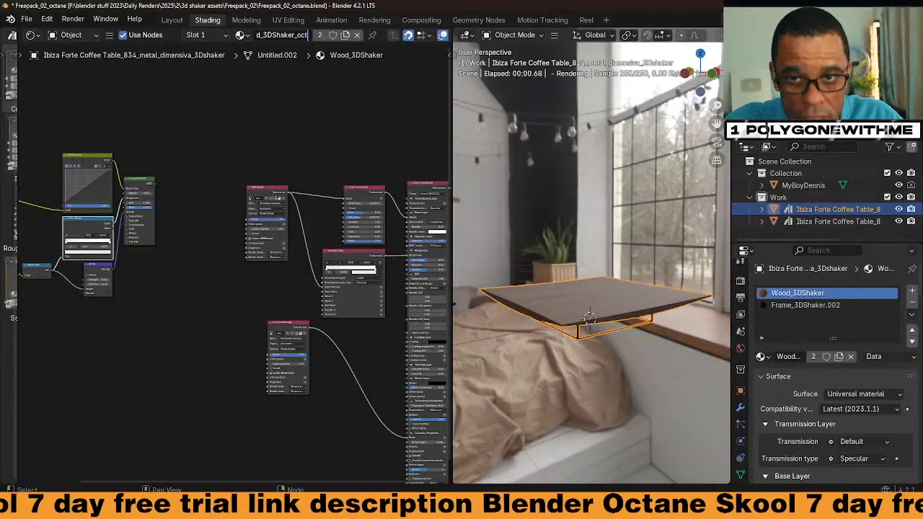
pyautogui.press('Return')
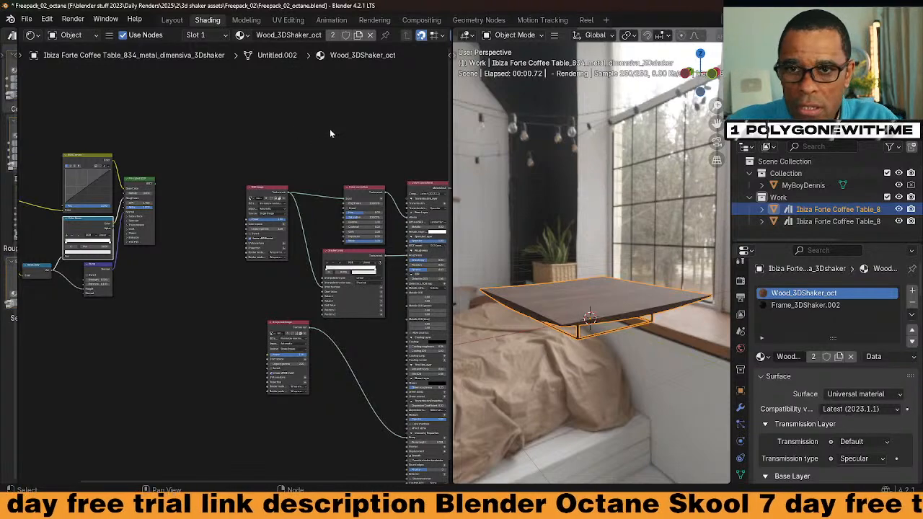
pyautogui.press('Home')
pyautogui.moveTo(313, 121); pyautogui.dragTo(229, 124, button='middle')
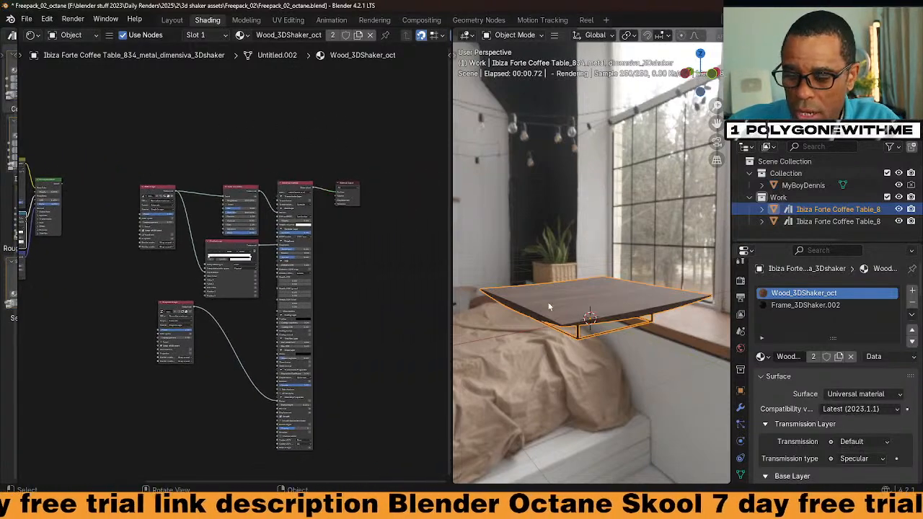
# In the Frame_3DShaker.002 node tree, disconnect the Principled BSDF from the Material Output and move the output well clear of it.
pyautogui.moveTo(573, 339); pyautogui.dragTo(566, 289, button='middle')
pyautogui.click(763, 305)
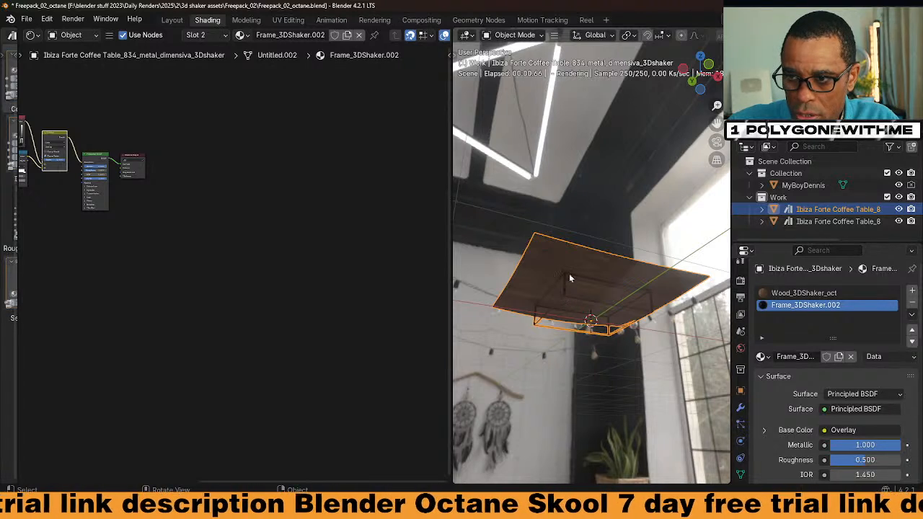
pyautogui.moveTo(252, 269); pyautogui.dragTo(333, 308, button='middle')
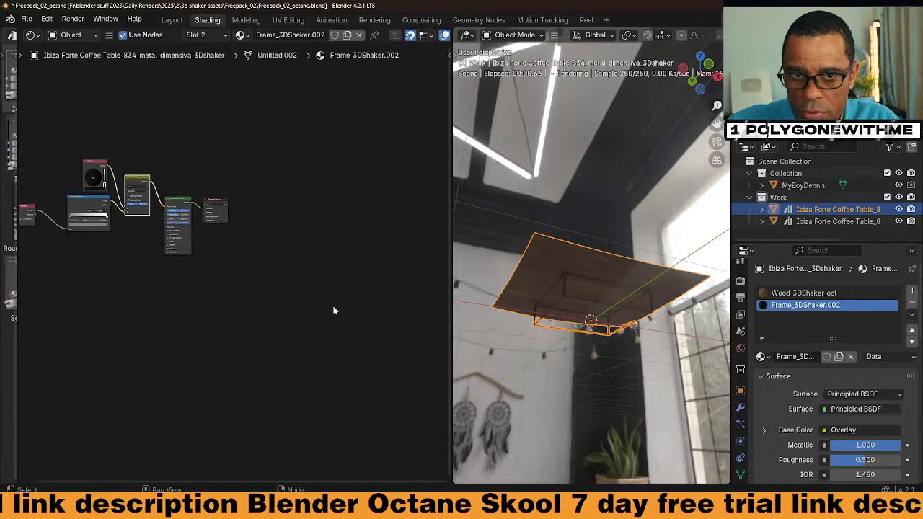
pyautogui.press('a')
pyautogui.press('KP_Decimal')
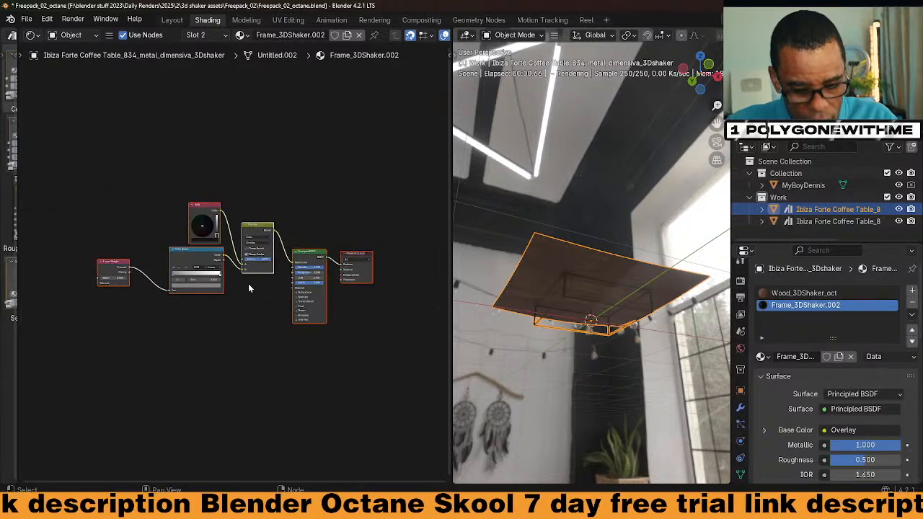
pyautogui.hotkey('ctrl', 'space')
pyautogui.scroll(4, 555, 266)
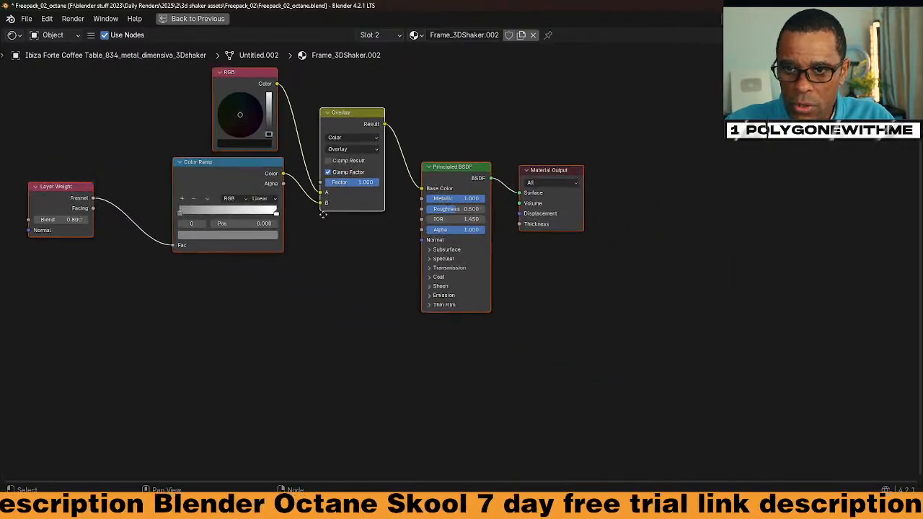
pyautogui.moveTo(324, 214); pyautogui.dragTo(302, 210, button='middle')
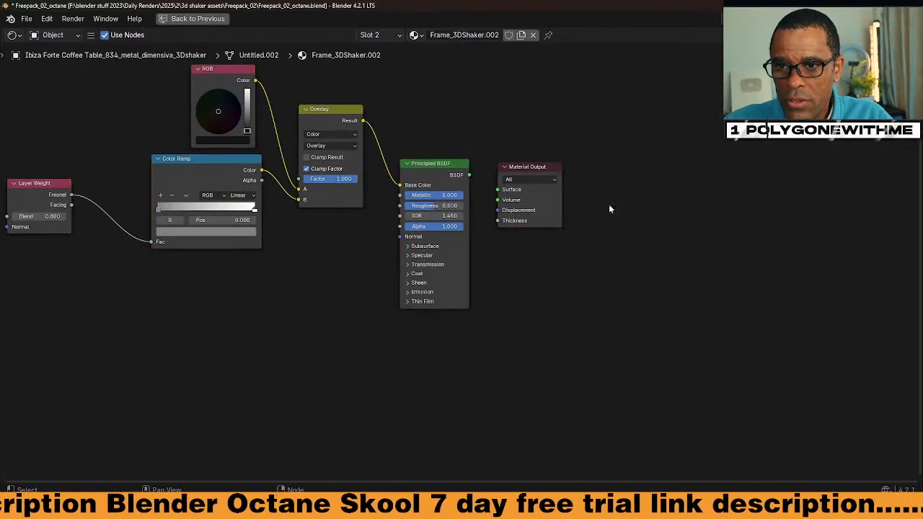
pyautogui.moveTo(577, 193); pyautogui.dragTo(506, 220, button='middle')
pyautogui.moveTo(846, 152); pyautogui.dragTo(845, 151)
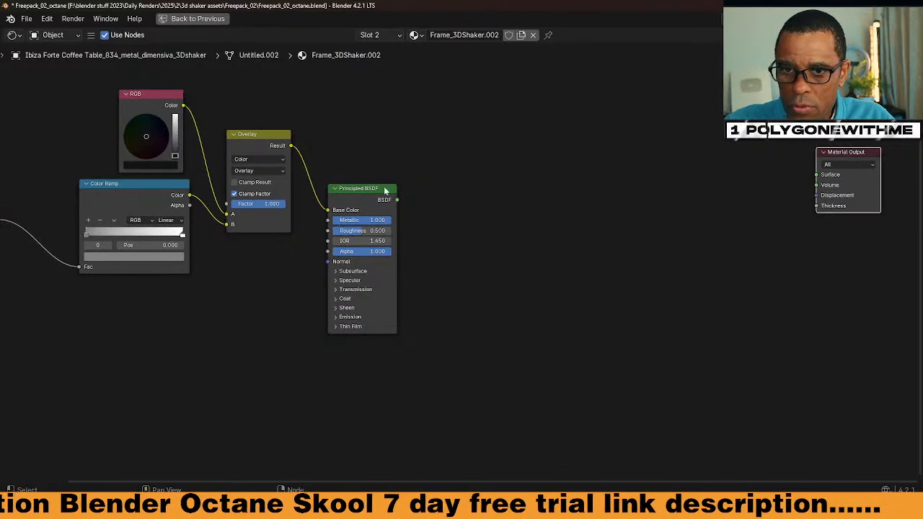
pyautogui.click(386, 191)
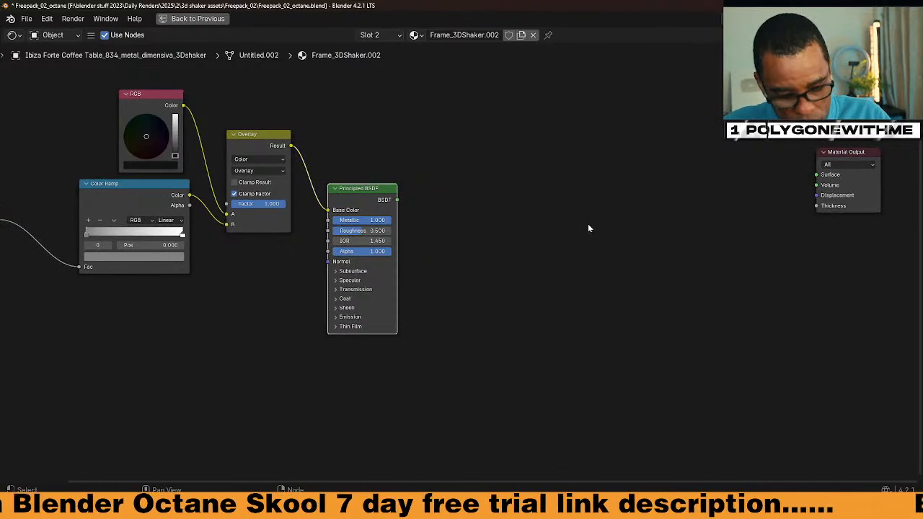
# Add an Octane Universal material node between the Principled BSDF and the Material Output.
pyautogui.hotkey('shift', 'a')
pyautogui.write('un')
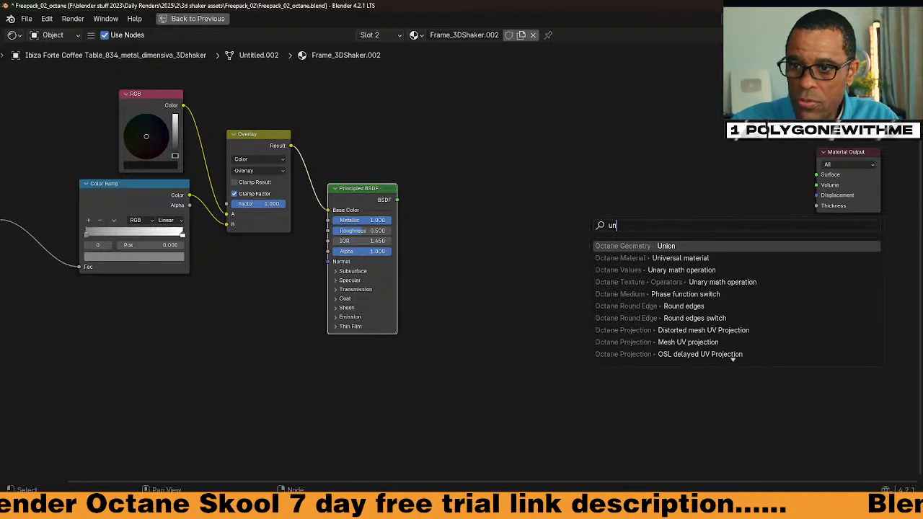
pyautogui.press('Down')
pyautogui.press('Return')
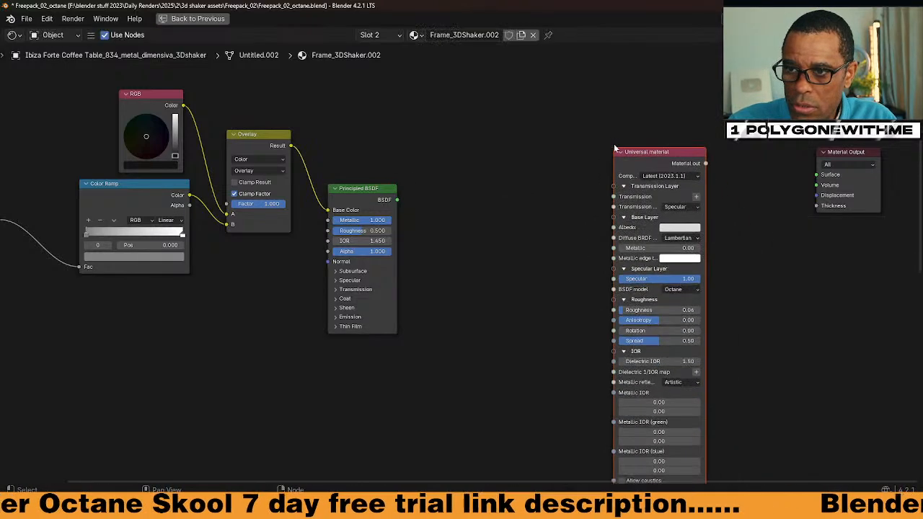
pyautogui.click(714, 124)
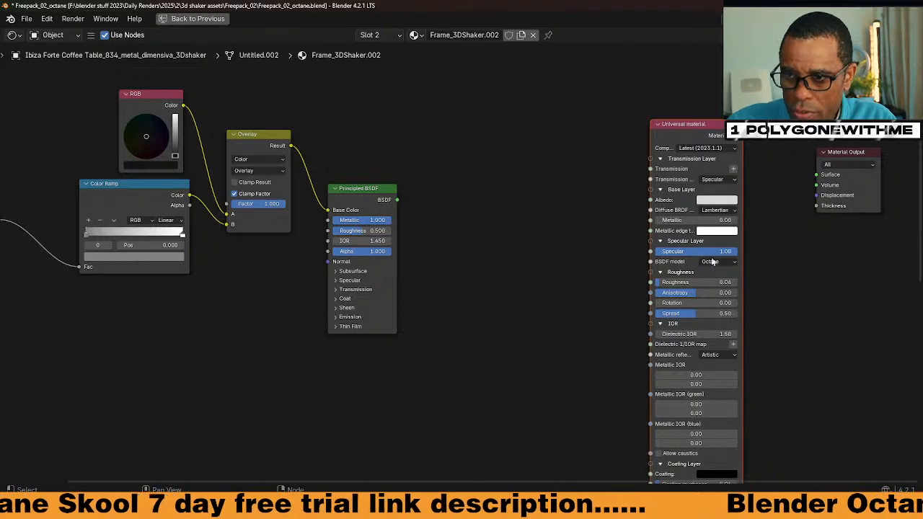
# Set the Universal material's roughness to 0.5, BSDF model to GGX and dielectric IOR to 1.45.
pyautogui.click(701, 282)
pyautogui.write('0.5')
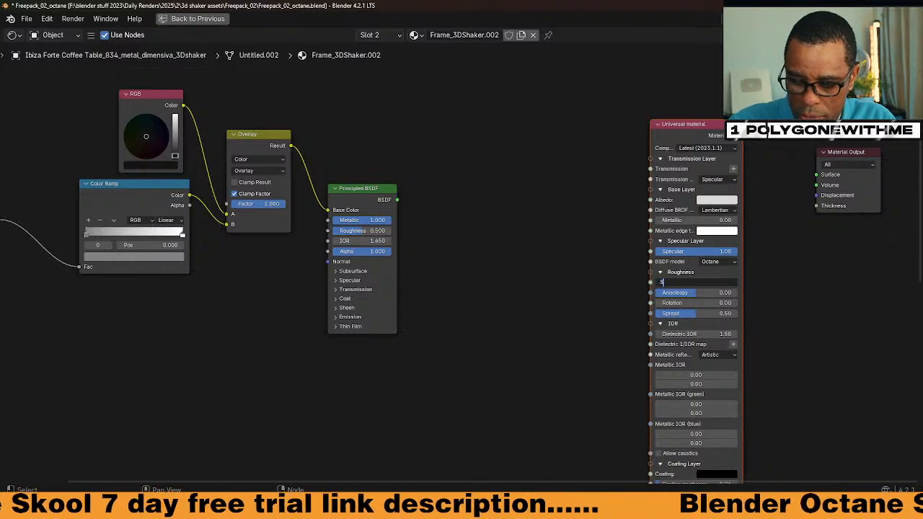
pyautogui.press('Return')
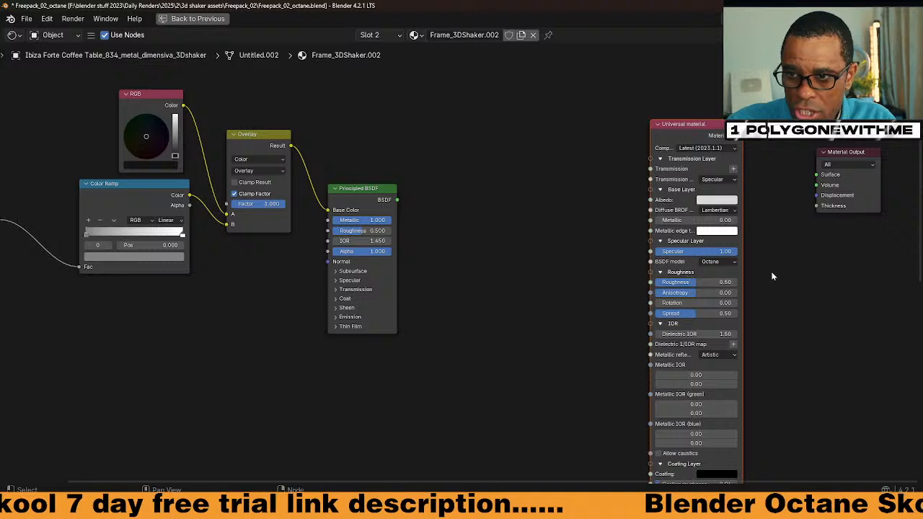
pyautogui.click(715, 261)
pyautogui.click(721, 302)
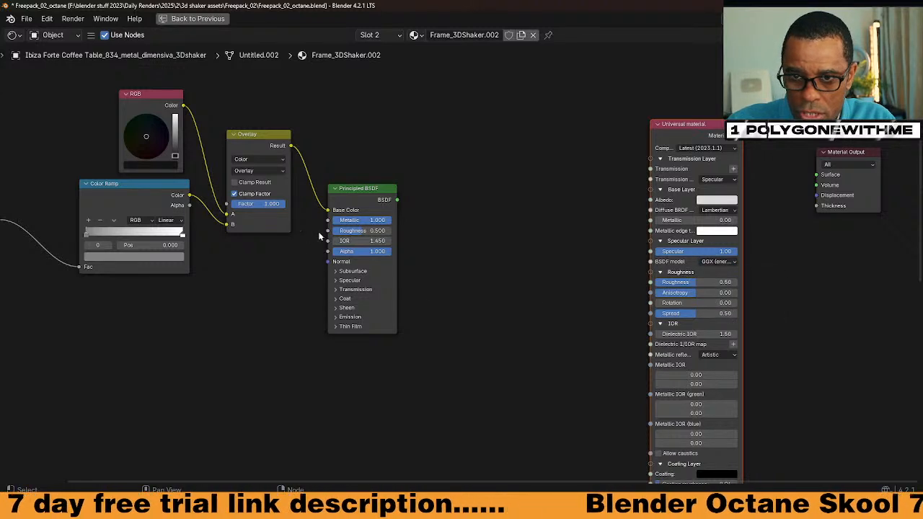
pyautogui.click(697, 333)
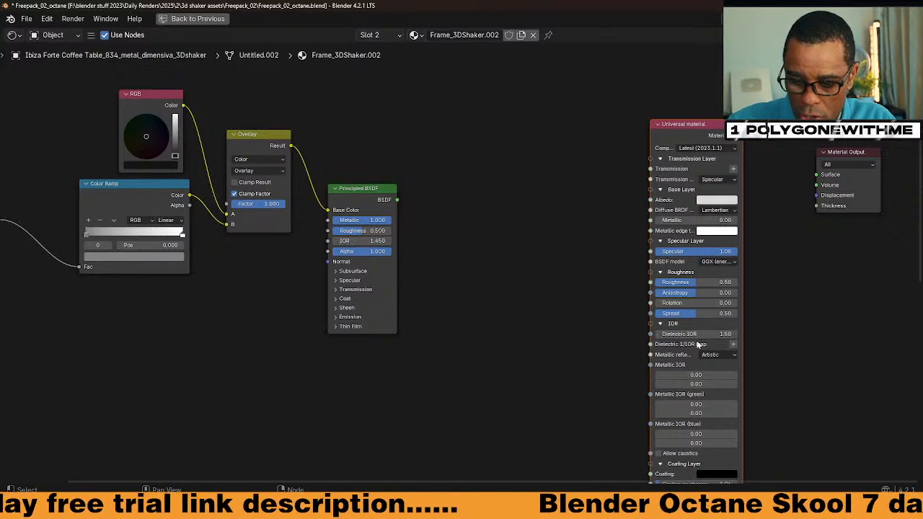
pyautogui.write('1.45')
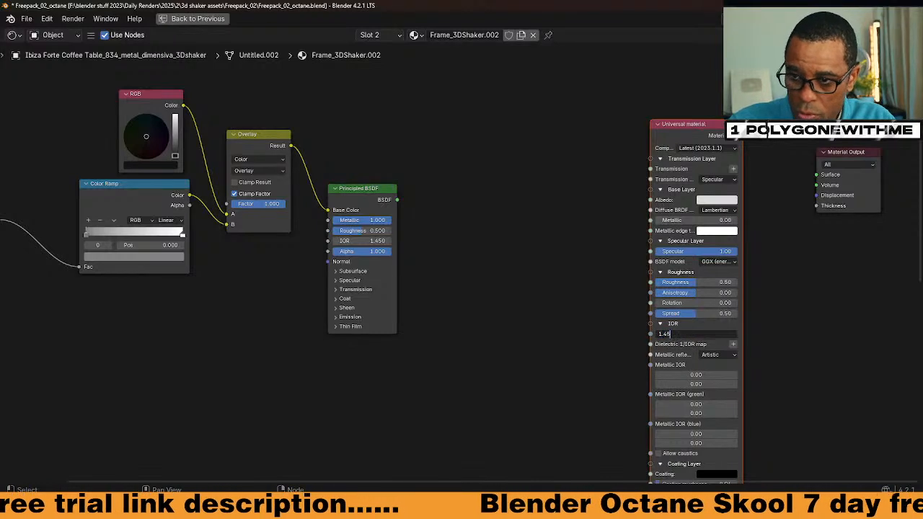
pyautogui.press('Return')
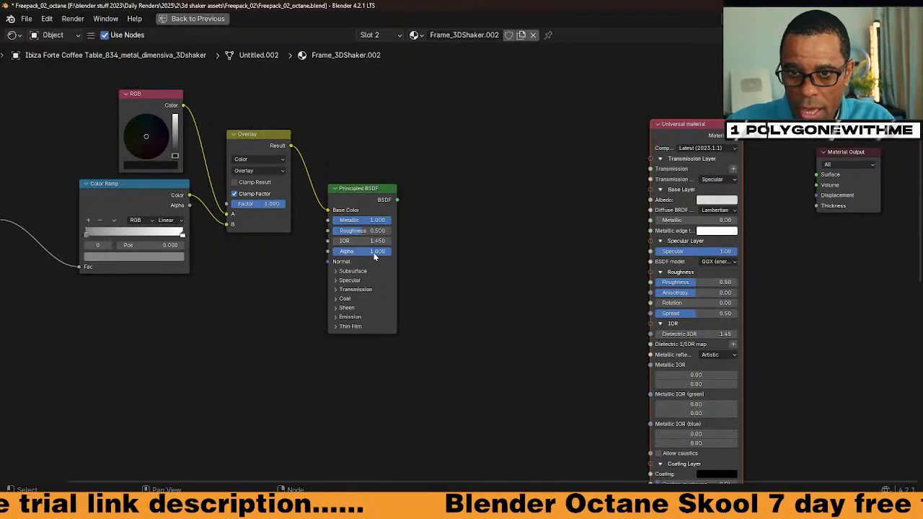
# Add an Octane CyclesMixColorNode Wrapper before the Universal material and connect its texture output to Albedo.
pyautogui.moveTo(270, 319); pyautogui.dragTo(279, 318, button='middle')
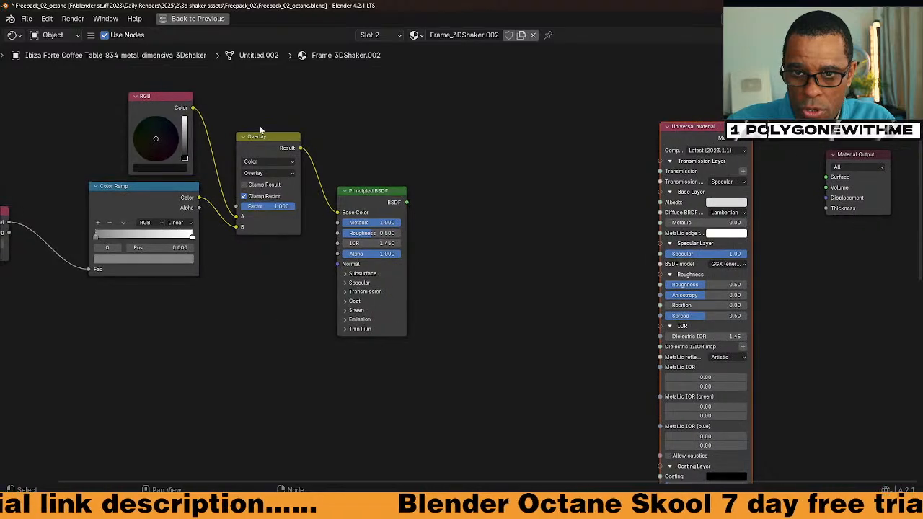
pyautogui.click(255, 148)
pyautogui.click(536, 243)
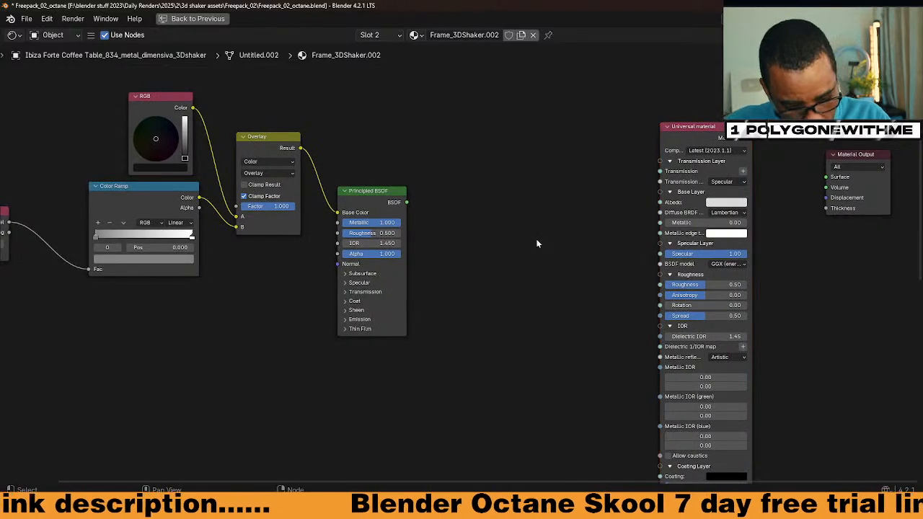
pyautogui.hotkey('shift', 'a')
pyautogui.moveTo(518, 445)
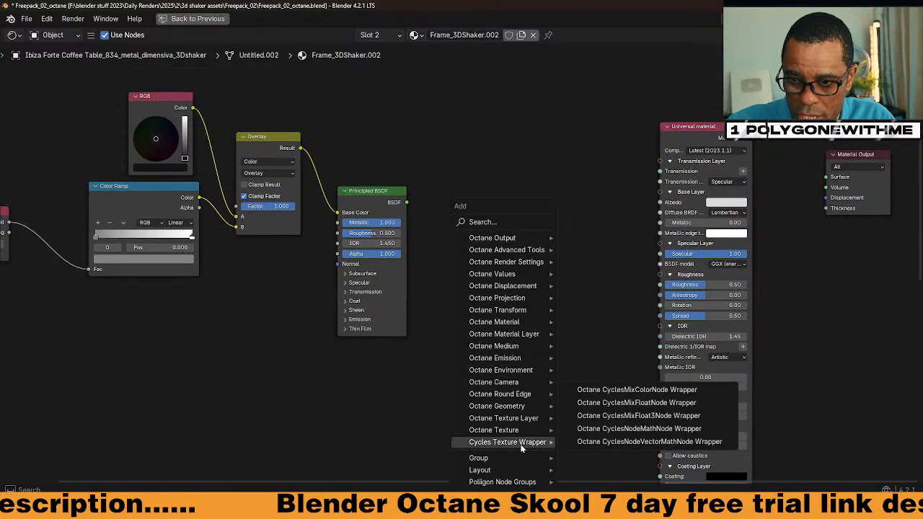
pyautogui.click(627, 389)
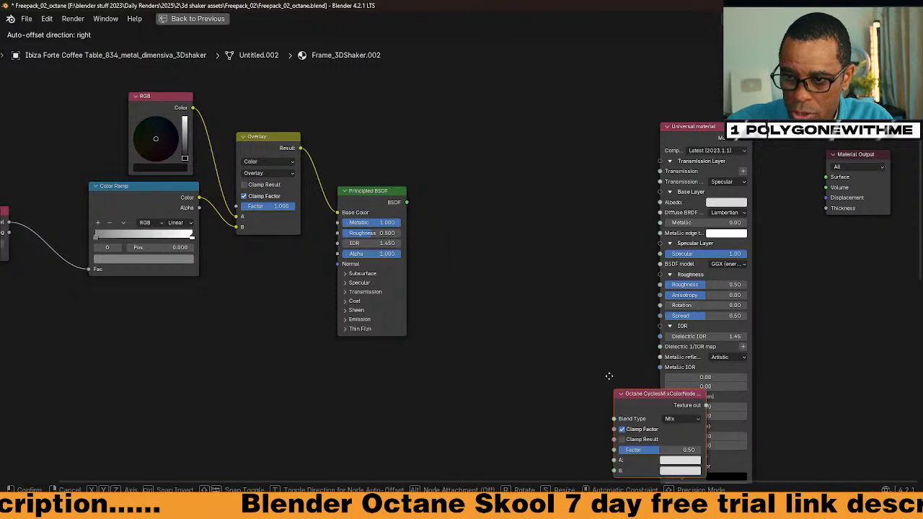
pyautogui.click(489, 128)
pyautogui.moveTo(560, 287); pyautogui.dragTo(523, 273, button='middle')
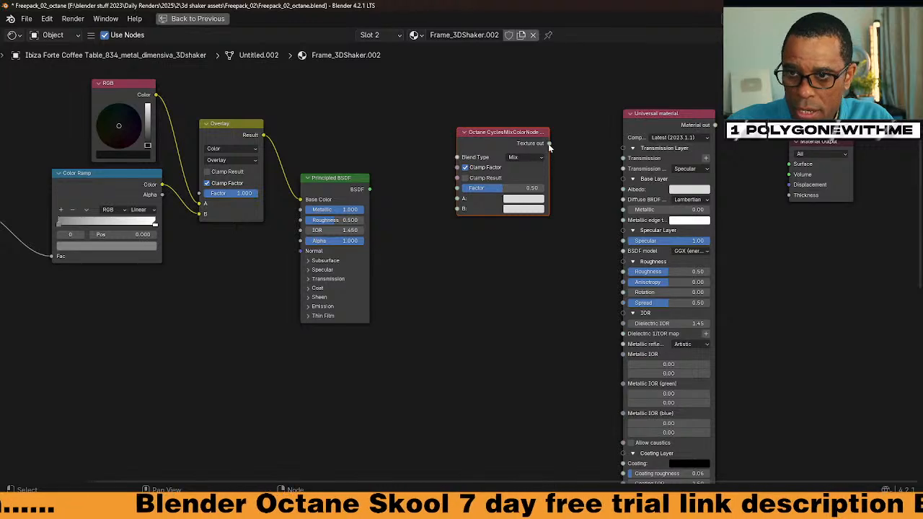
pyautogui.moveTo(549, 143); pyautogui.dragTo(623, 189)
# Shift the Cycles RGB, Overlay and Principled BSDF nodes away from the mix color wrapper to make room.
pyautogui.moveTo(449, 325); pyautogui.dragTo(503, 324, button='middle')
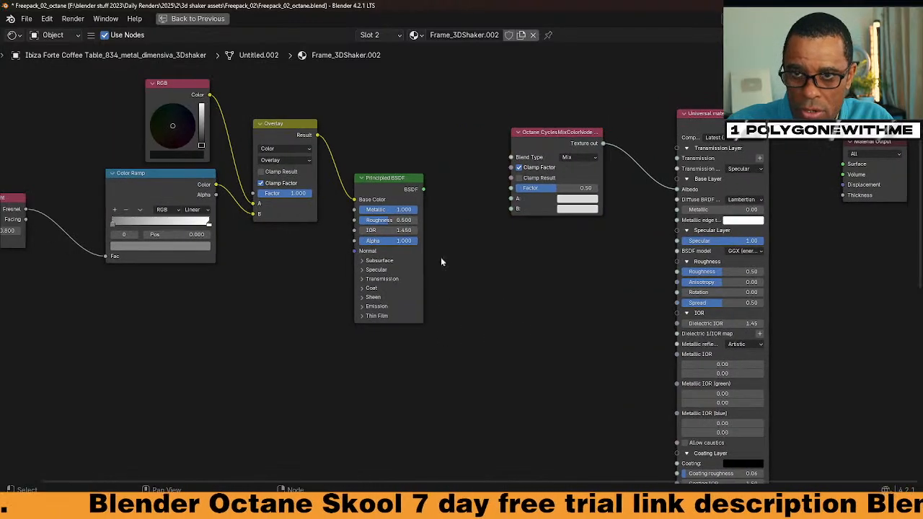
pyautogui.moveTo(173, 96); pyautogui.dragTo(142, 89)
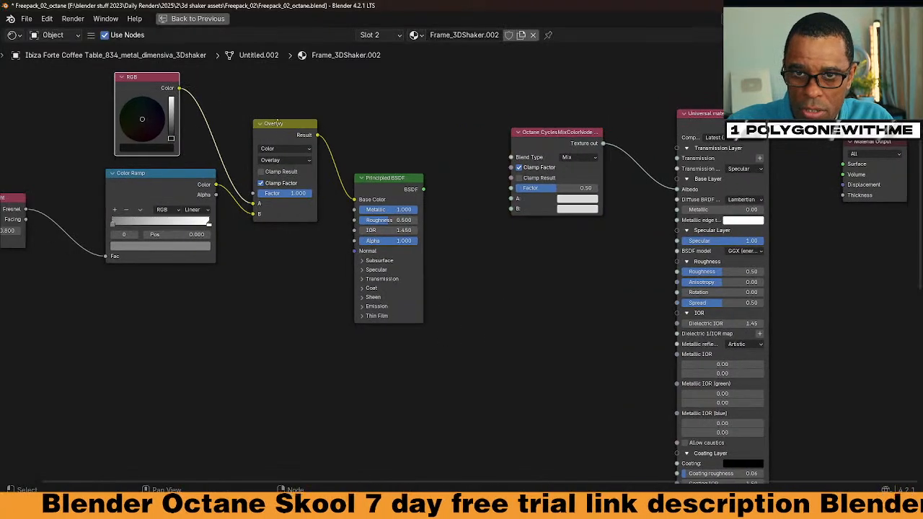
pyautogui.moveTo(278, 123); pyautogui.dragTo(241, 123)
pyautogui.moveTo(385, 178); pyautogui.dragTo(330, 168)
# Add an Octane RGB color node and connect its texture output to input A of the mix color wrapper.
pyautogui.hotkey('shift', 'a')
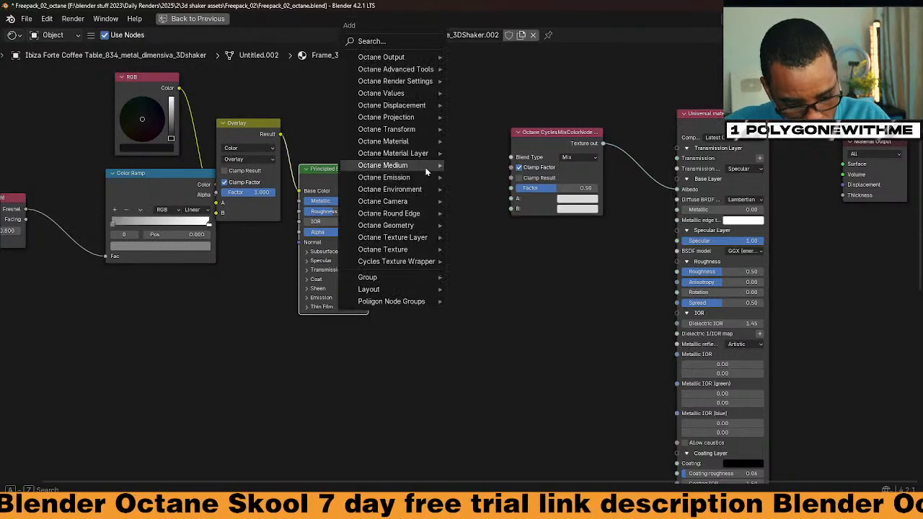
pyautogui.write('rgb')
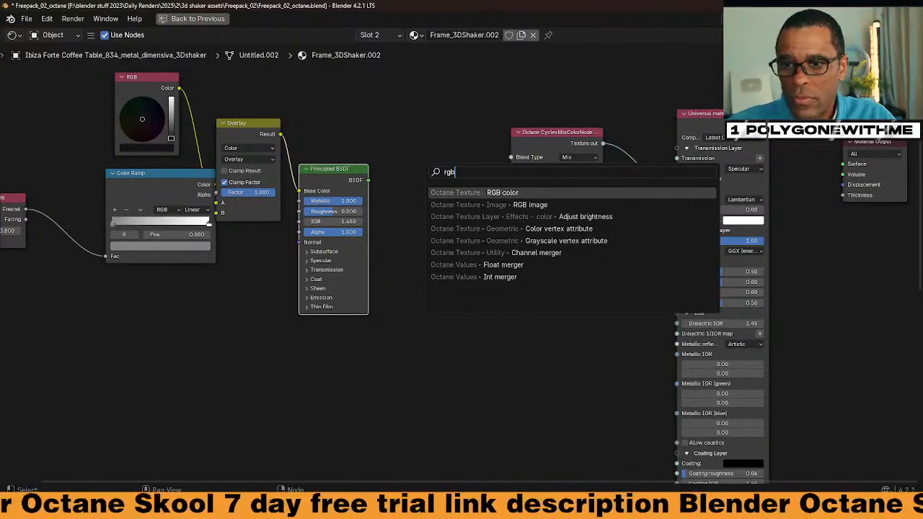
pyautogui.press('Down')
pyautogui.press('Up')
pyautogui.press('Return')
pyautogui.click(366, 114)
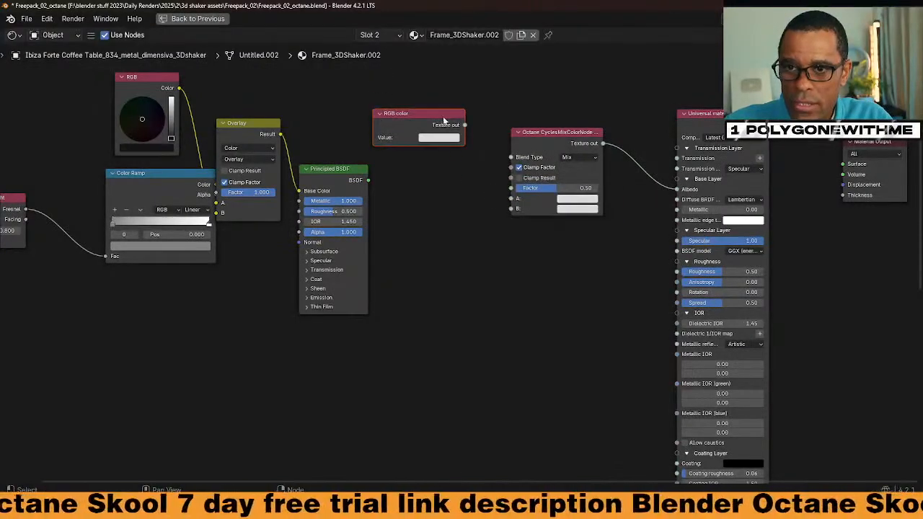
pyautogui.moveTo(465, 125); pyautogui.dragTo(511, 199)
pyautogui.moveTo(445, 274); pyautogui.dragTo(559, 259, button='middle')
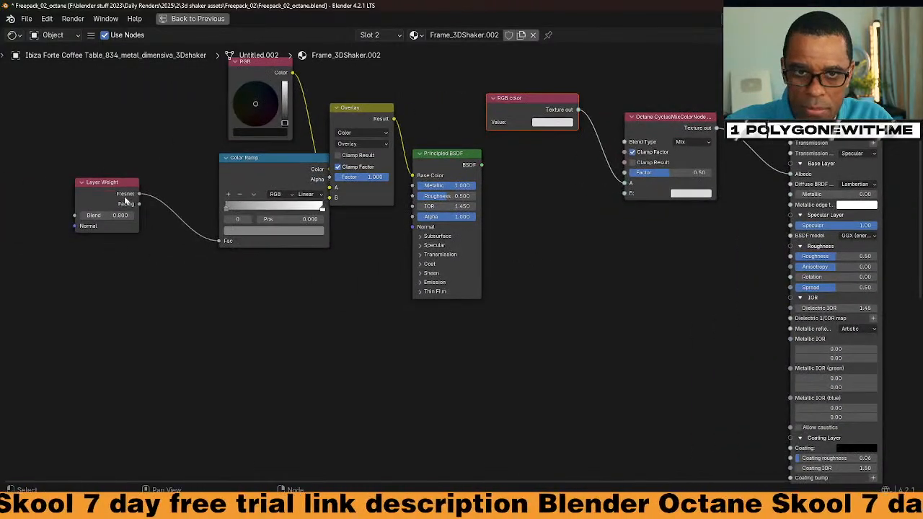
# Spread out the Layer Weight and Color Ramp nodes and move the Octane nodes well clear of the Cycles group.
pyautogui.moveTo(128, 200); pyautogui.dragTo(61, 198)
pyautogui.moveTo(234, 175); pyautogui.dragTo(168, 179)
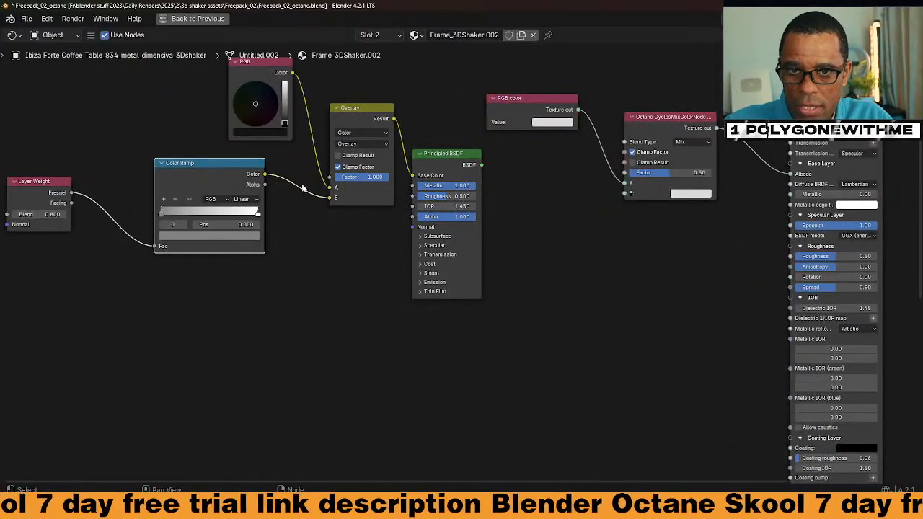
pyautogui.moveTo(641, 244); pyautogui.dragTo(440, 214, button='middle')
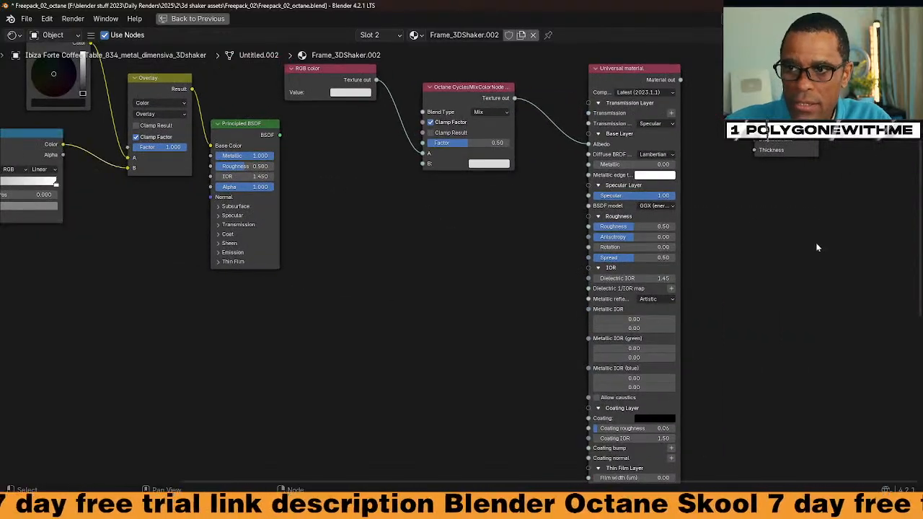
pyautogui.moveTo(816, 242); pyautogui.dragTo(627, 68)
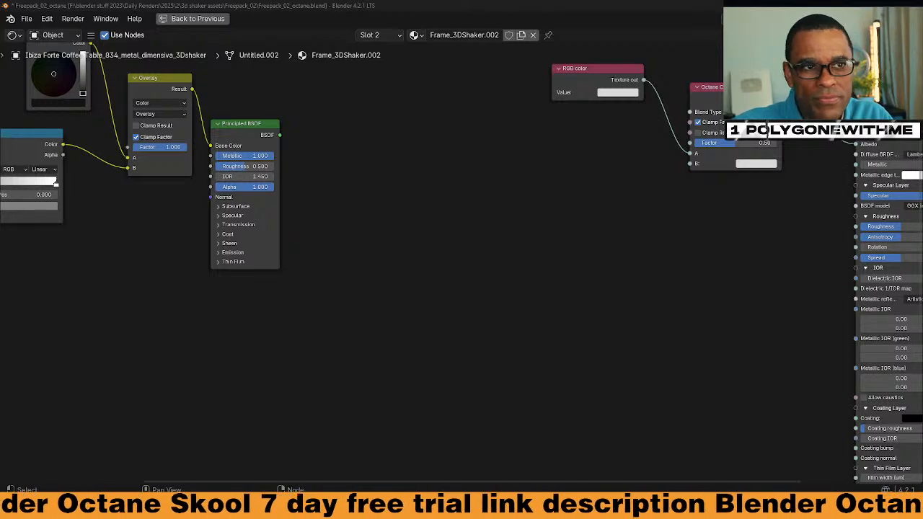
pyautogui.click(492, 186)
# Set the mix color wrapper's blend type to Overlay, matching the Cycles mix node.
pyautogui.moveTo(597, 198); pyautogui.dragTo(533, 269, button='middle')
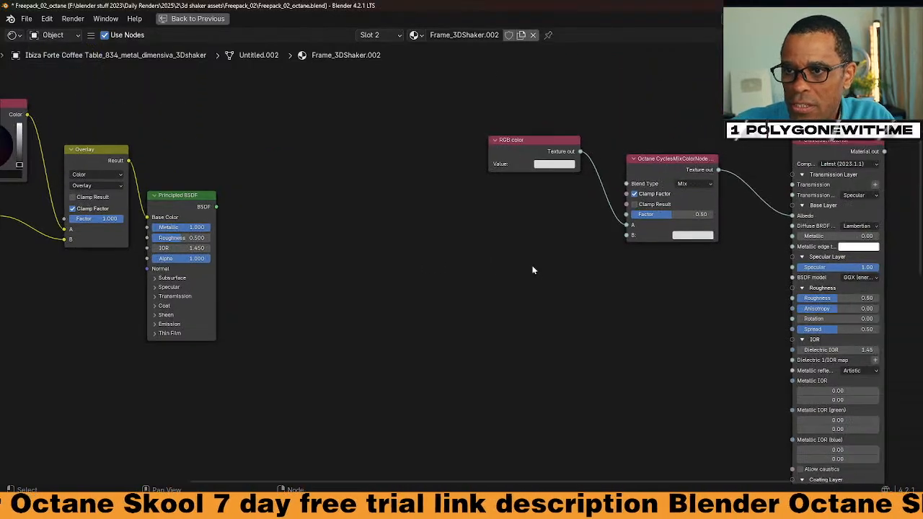
pyautogui.scroll(-2, 469, 279)
pyautogui.moveTo(464, 295); pyautogui.dragTo(485, 252, button='middle')
pyautogui.click(166, 121)
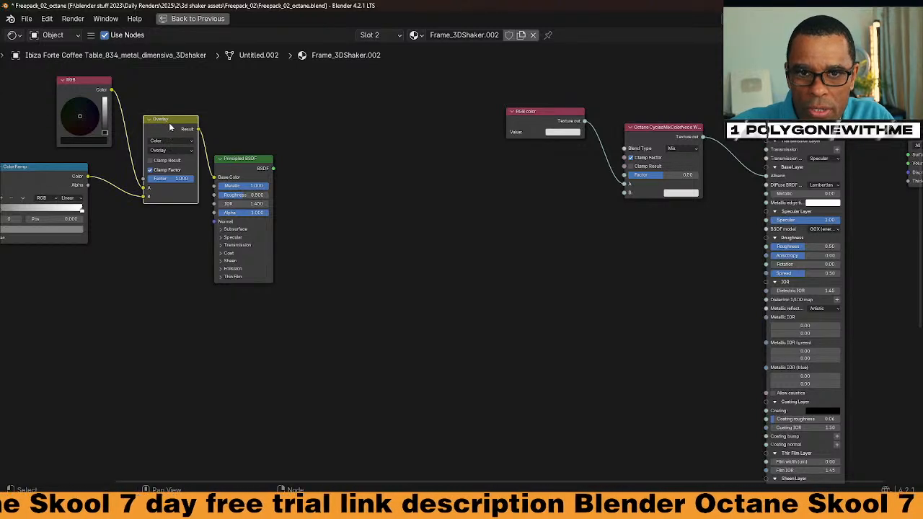
pyautogui.click(690, 148)
pyautogui.click(691, 191)
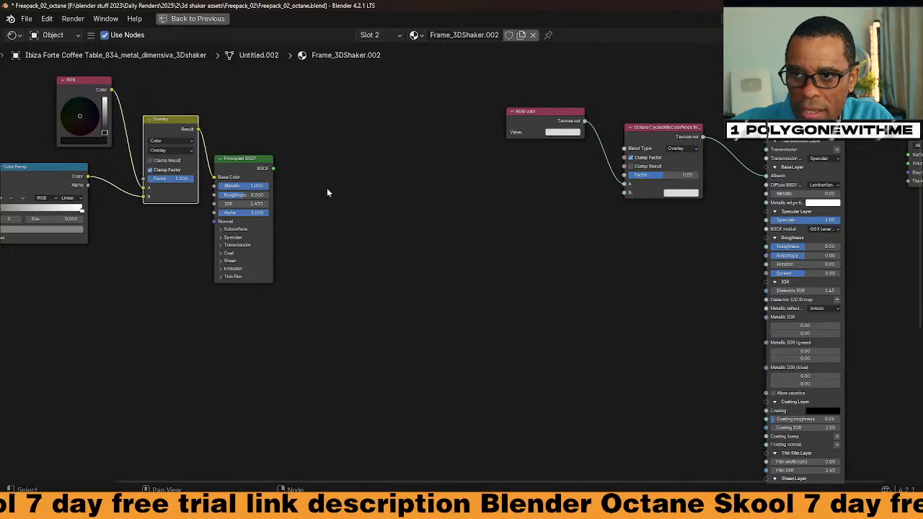
# Add an Octane Gradient map below the RGB color node and connect its texture output to the wrapper's input B.
pyautogui.moveTo(128, 216); pyautogui.dragTo(221, 171, button='middle')
pyautogui.click(110, 135)
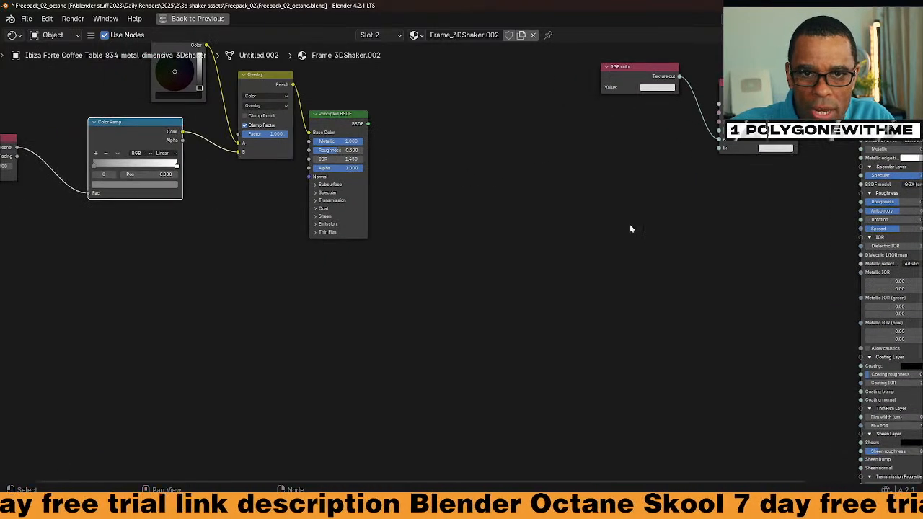
pyautogui.press('q')
pyautogui.click(630, 185)
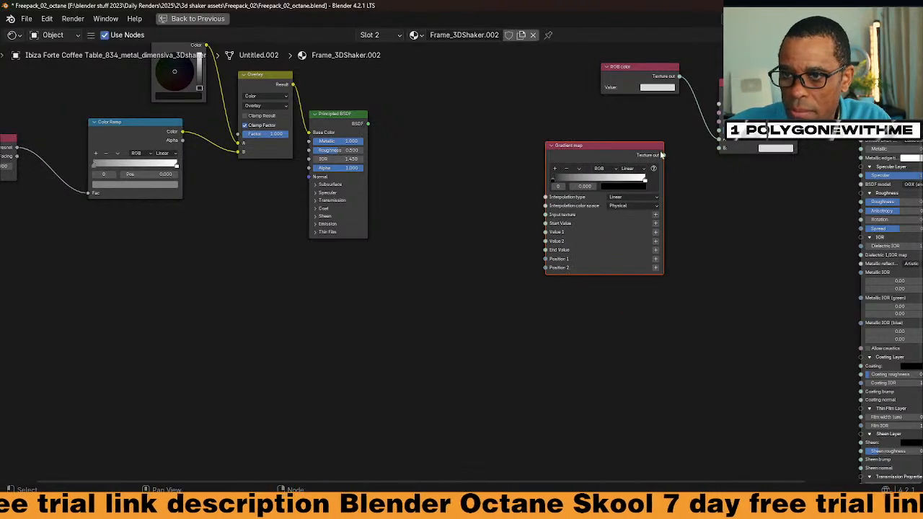
pyautogui.click(599, 150)
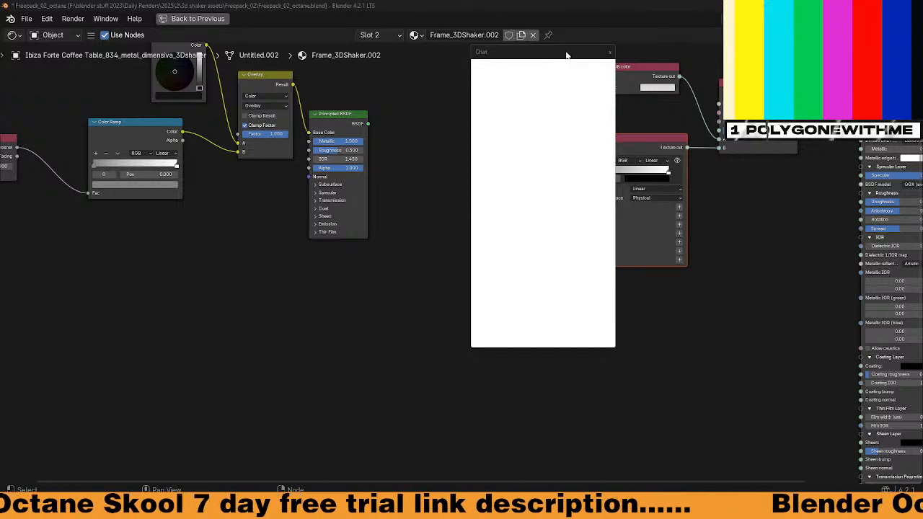
pyautogui.moveTo(567, 55); pyautogui.dragTo(0, 80)
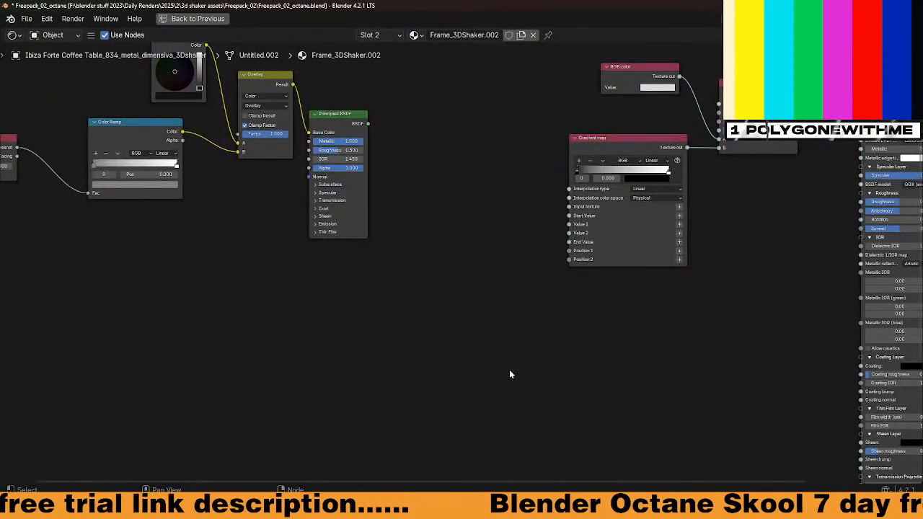
# Copy the grey of the Color Ramp's first stop onto the Gradient map's first stop.
pyautogui.moveTo(419, 243); pyautogui.dragTo(439, 278, button='middle')
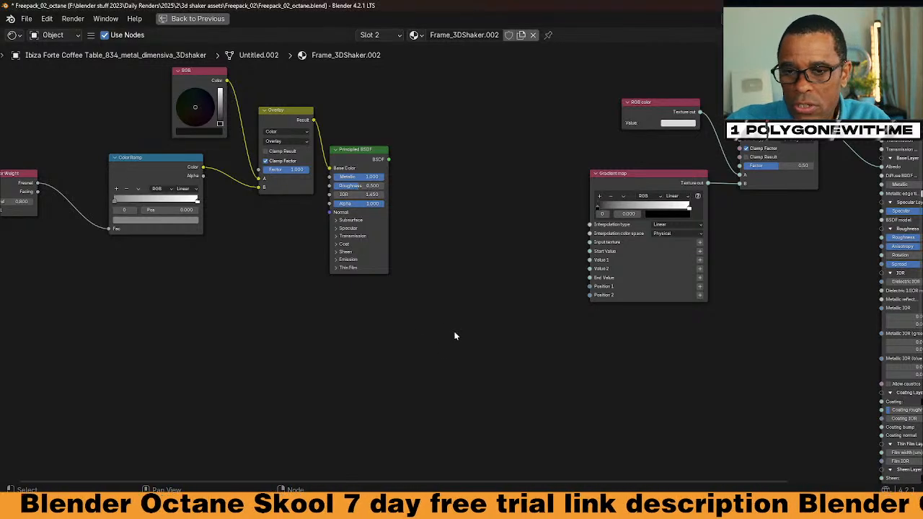
pyautogui.scroll(-2, 440, 330)
pyautogui.click(603, 195)
pyautogui.scroll(4, 458, 267)
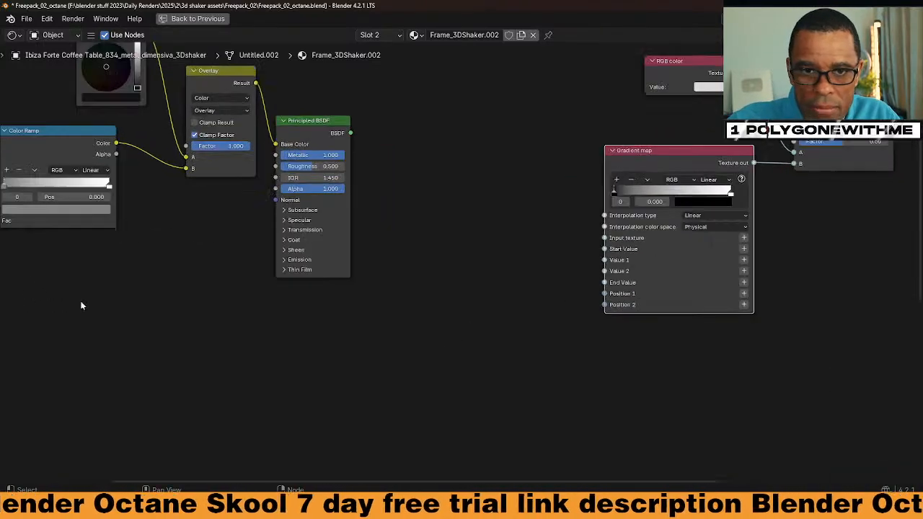
pyautogui.moveTo(81, 302); pyautogui.dragTo(146, 314, button='middle')
pyautogui.moveTo(107, 217); pyautogui.dragTo(784, 209)
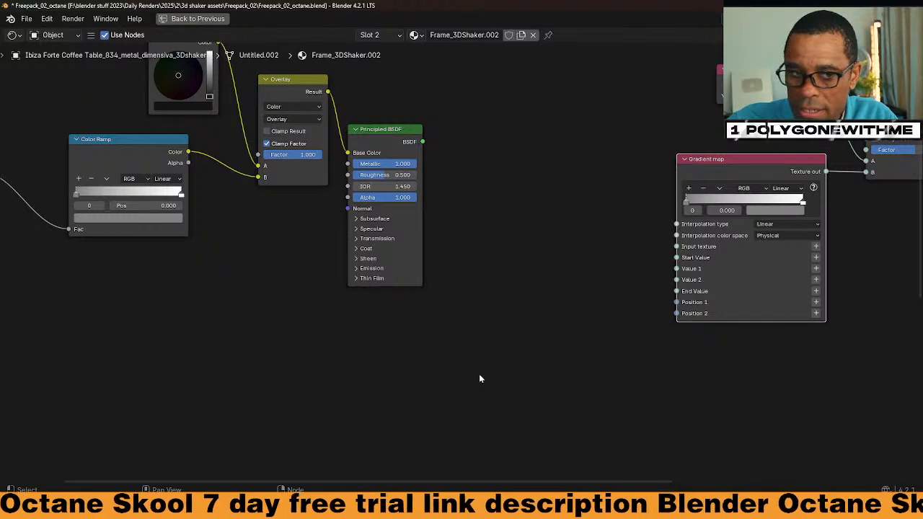
# Add an Octane Falloff map node between the Principled BSDF and the Gradient map as the Layer Weight counterpart.
pyautogui.moveTo(216, 292); pyautogui.dragTo(397, 313, button='middle')
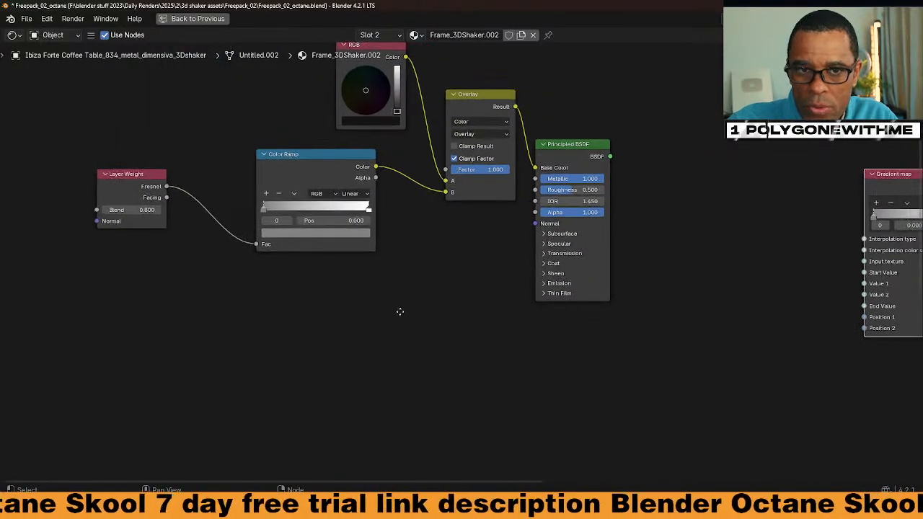
pyautogui.click(129, 195)
pyautogui.moveTo(700, 365); pyautogui.dragTo(457, 355, button='middle')
pyautogui.scroll(-3, 487, 339)
pyautogui.hotkey('shift', 'a')
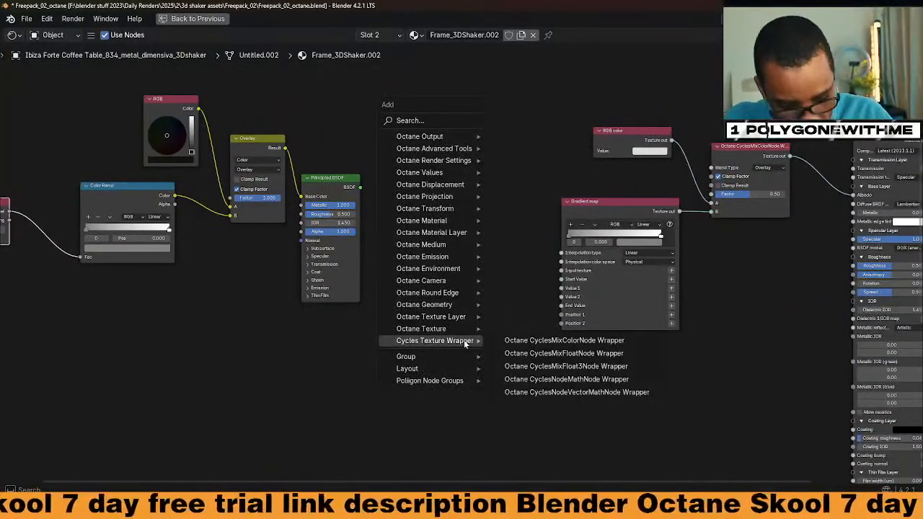
pyautogui.write('fa')
pyautogui.press('Return')
pyautogui.click(433, 213)
# Widen the Layer Weight and Falloff map nodes so their settings can be read and compared.
pyautogui.moveTo(278, 319); pyautogui.dragTo(349, 295, button='middle')
pyautogui.scroll(3, 67, 212)
pyautogui.moveTo(65, 214); pyautogui.dragTo(231, 245, button='middle')
pyautogui.click(84, 205)
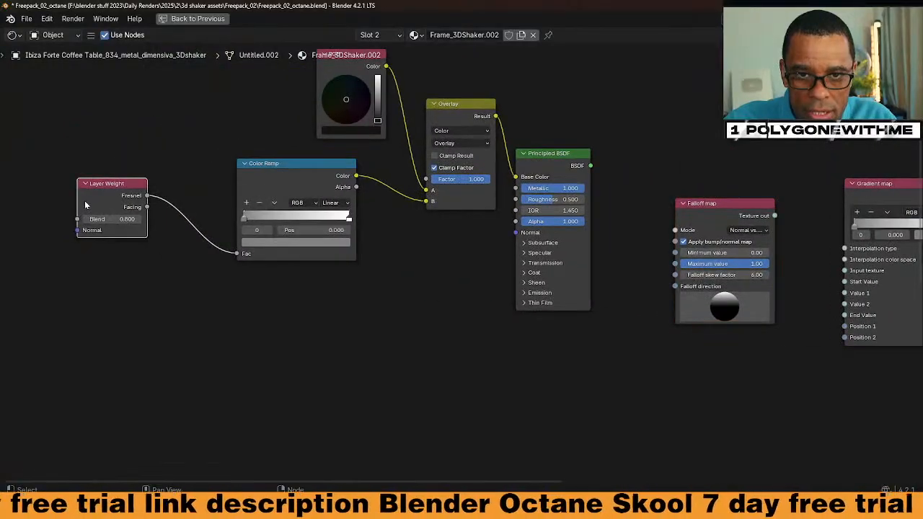
pyautogui.moveTo(50, 206); pyautogui.dragTo(34, 207)
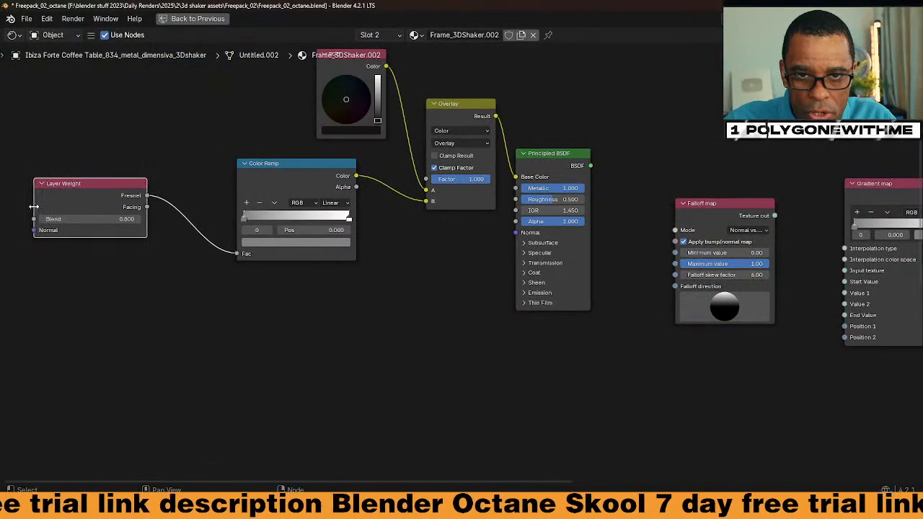
pyautogui.moveTo(809, 272); pyautogui.dragTo(724, 262, button='middle')
pyautogui.moveTo(690, 220); pyautogui.dragTo(719, 220)
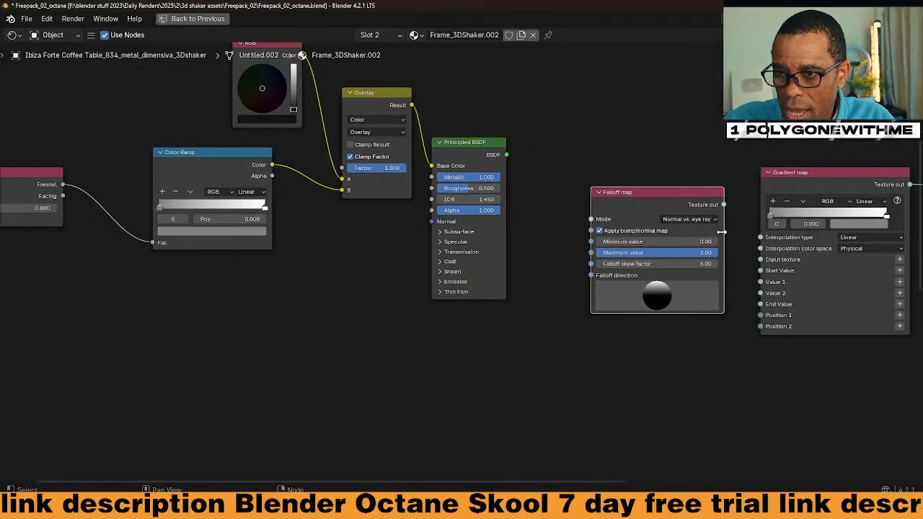
pyautogui.moveTo(645, 202)
pyautogui.mouseDown()
pyautogui.moveTo(638, 202)
pyautogui.moveTo(648, 202)
pyautogui.mouseUp()
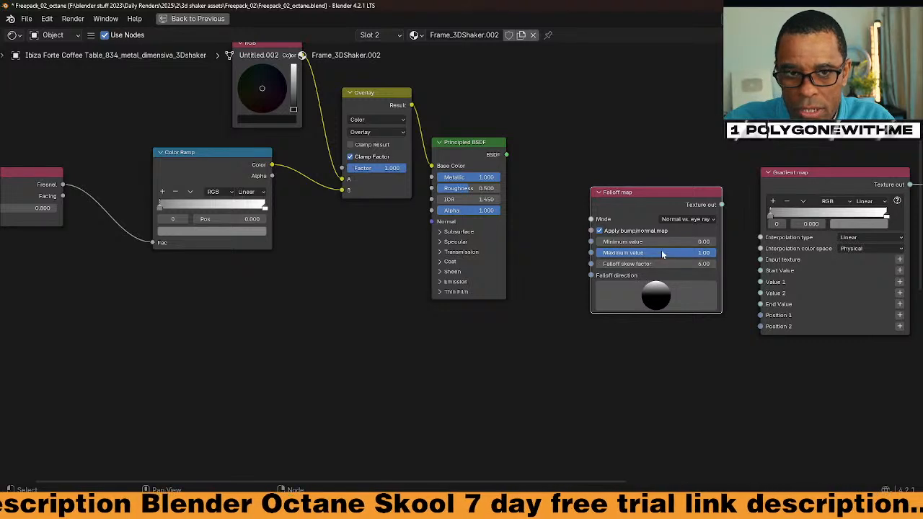
pyautogui.moveTo(362, 350); pyautogui.dragTo(350, 350, button='middle')
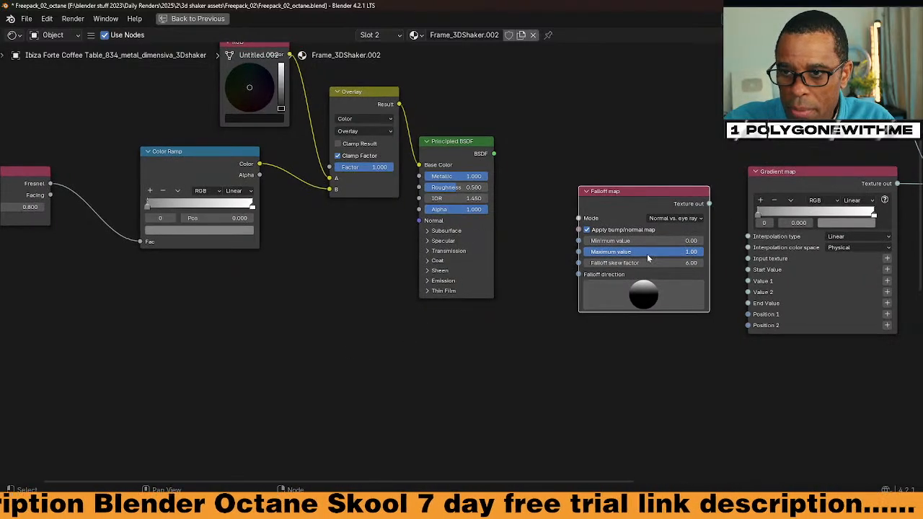
# Save the file and connect the Falloff map's texture output to the Gradient map's input texture.
pyautogui.hotkey('ctrl', 's')
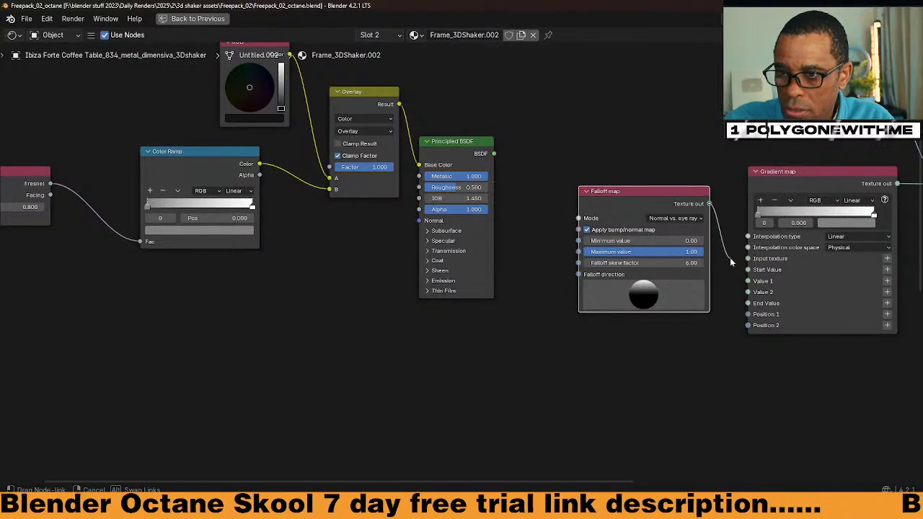
pyautogui.moveTo(739, 256); pyautogui.dragTo(748, 258)
# Restore the multi-editor layout from the maximized node editor to show the rendered table beside the node tree.
pyautogui.scroll(-3, 696, 351)
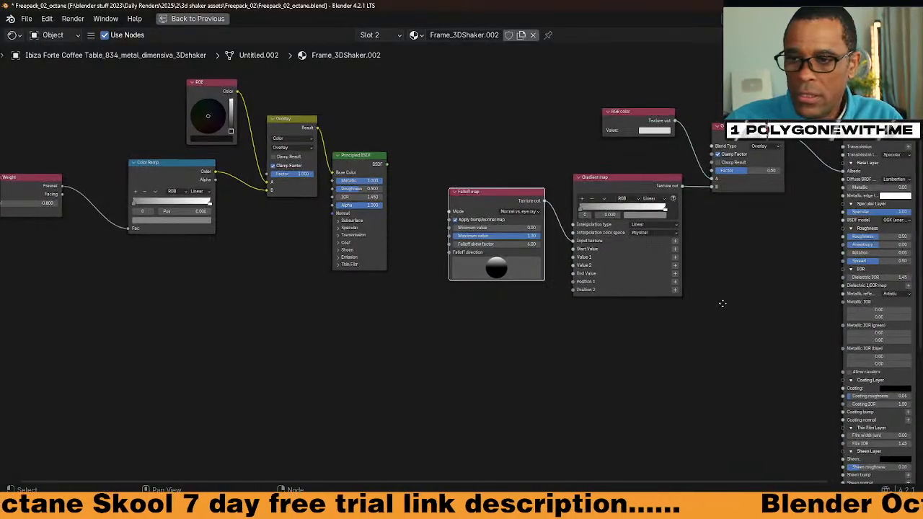
pyautogui.scroll(-2, 710, 307)
pyautogui.moveTo(707, 308); pyautogui.dragTo(584, 294, button='middle')
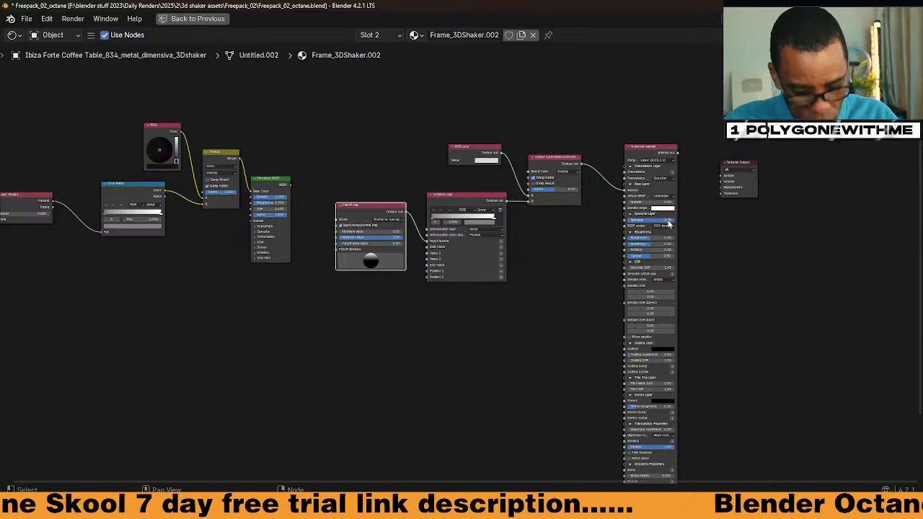
pyautogui.hotkey('ctrl', 'space')
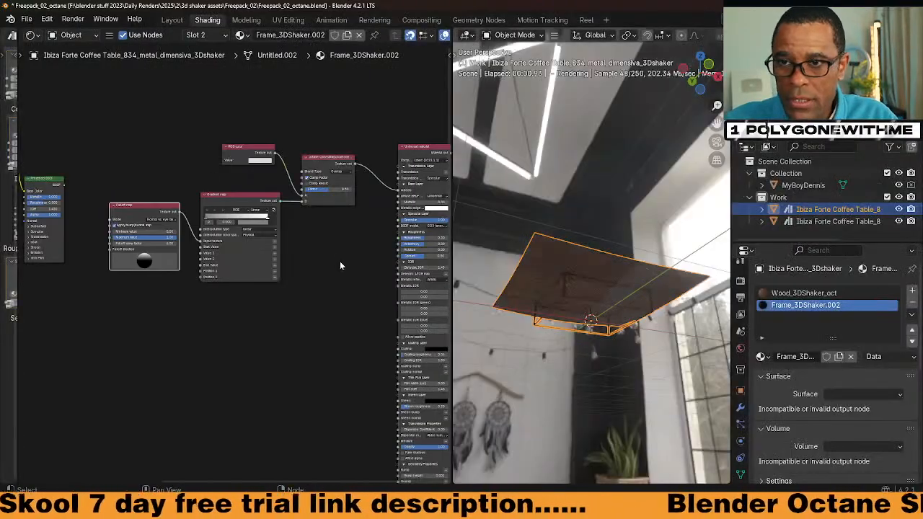
# Connect the Universal material's output to the Material Output's surface input in the frame material.
pyautogui.moveTo(525, 285); pyautogui.dragTo(579, 309, button='middle')
pyautogui.press('KP_Divide')
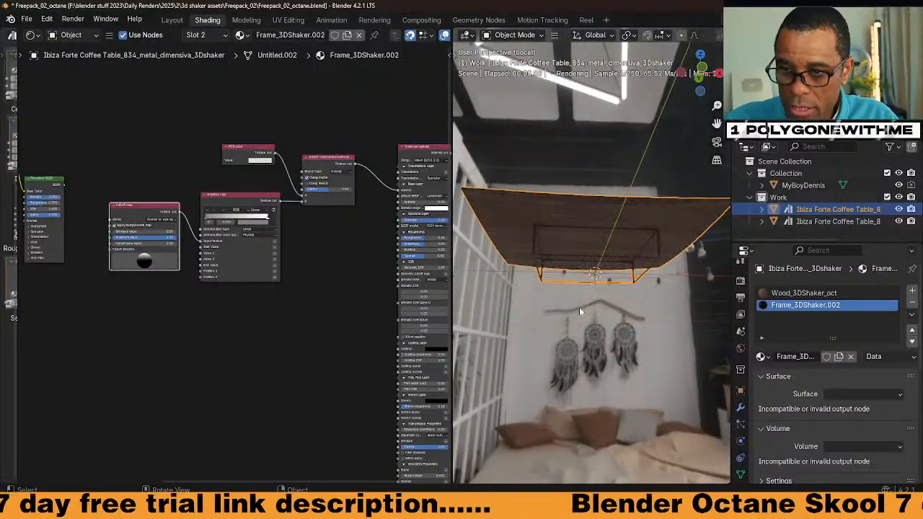
pyautogui.press('KP_Divide')
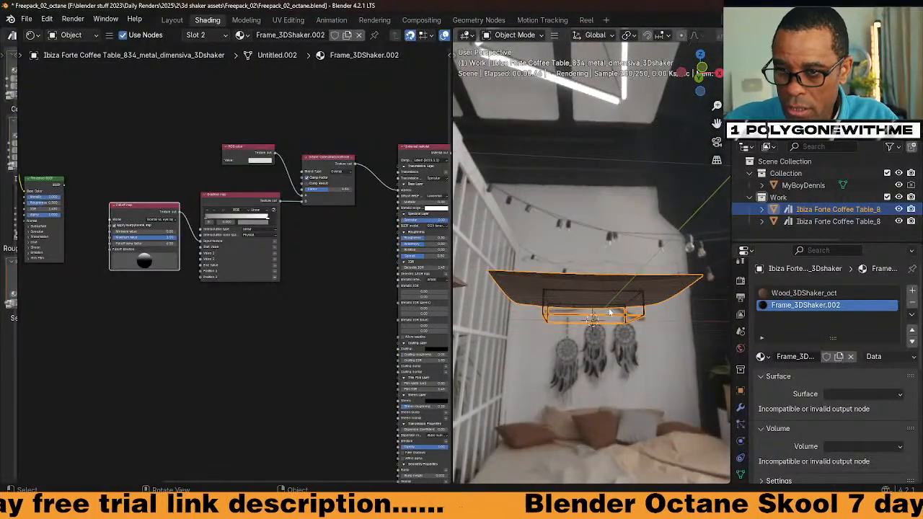
pyautogui.moveTo(578, 307); pyautogui.dragTo(589, 337, button='middle')
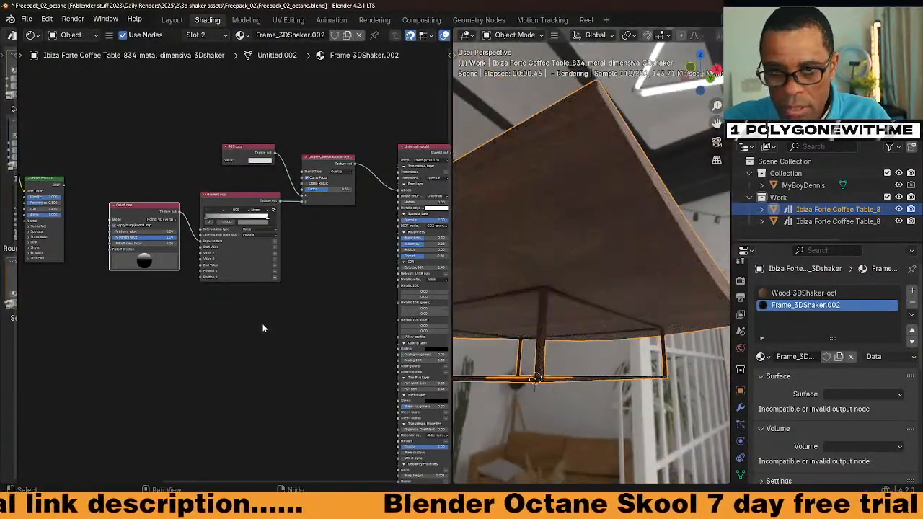
pyautogui.scroll(2, 261, 324)
pyautogui.moveTo(285, 308); pyautogui.dragTo(241, 317, button='middle')
pyautogui.scroll(-2, 279, 305)
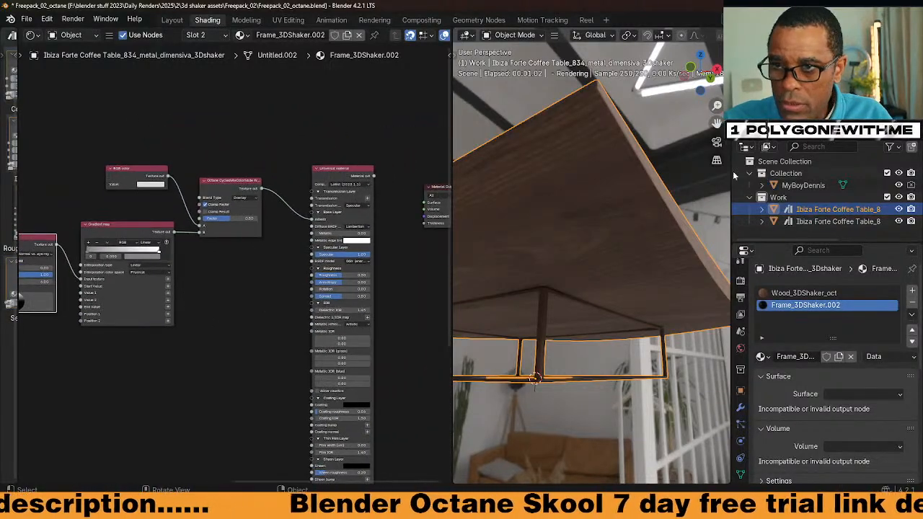
pyautogui.scroll(-1, 358, 203)
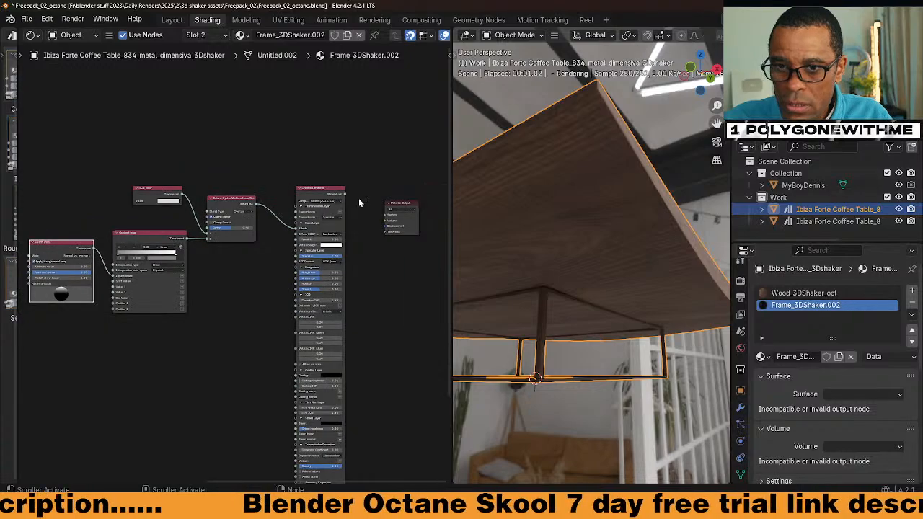
pyautogui.moveTo(345, 195); pyautogui.dragTo(387, 215)
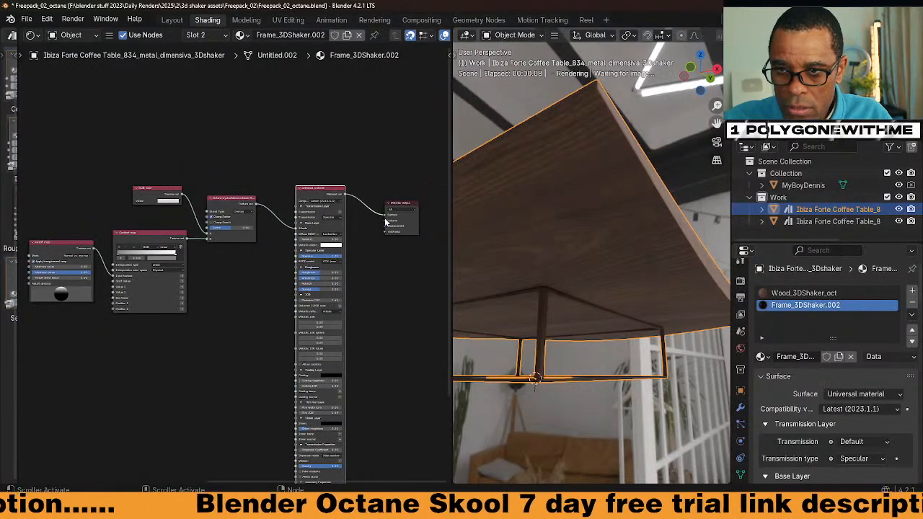
# Darken the RGB color node feeding the mix node to near black, with a value of 0.007.
pyautogui.moveTo(584, 283); pyautogui.dragTo(629, 305, button='middle')
pyautogui.moveTo(593, 329); pyautogui.dragTo(595, 316, button='middle')
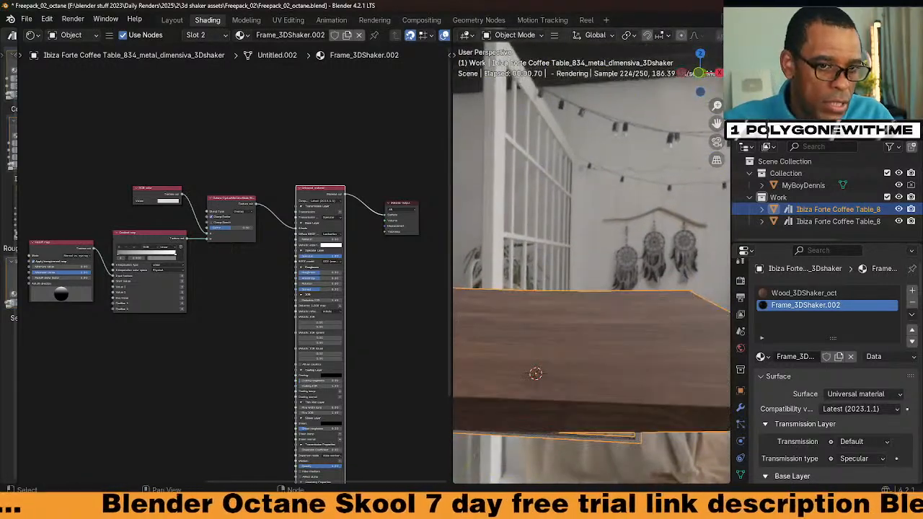
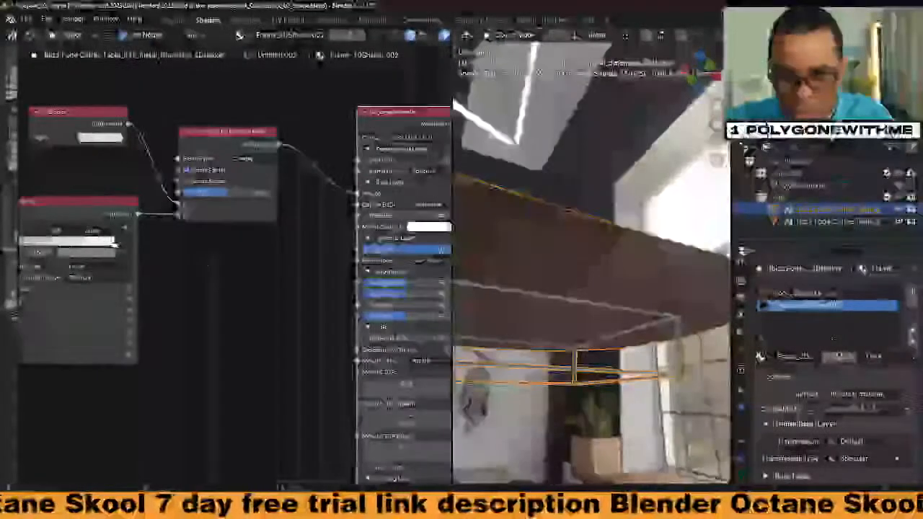
pyautogui.click(101, 137)
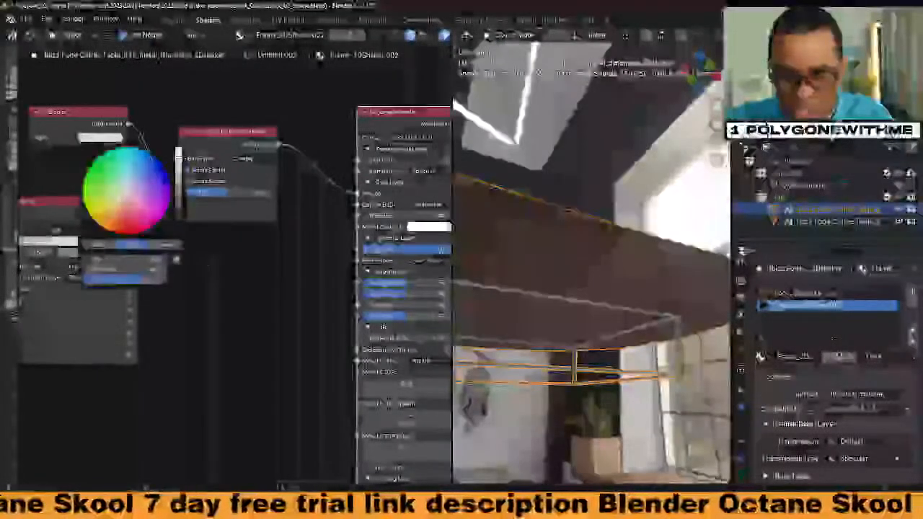
pyautogui.moveTo(184, 164); pyautogui.dragTo(178, 227)
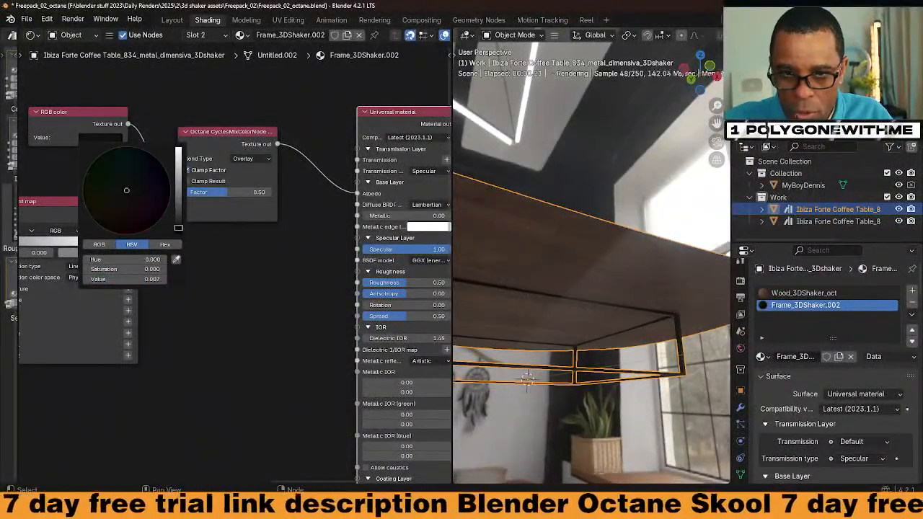
pyautogui.moveTo(530, 372); pyautogui.dragTo(609, 330, button='middle')
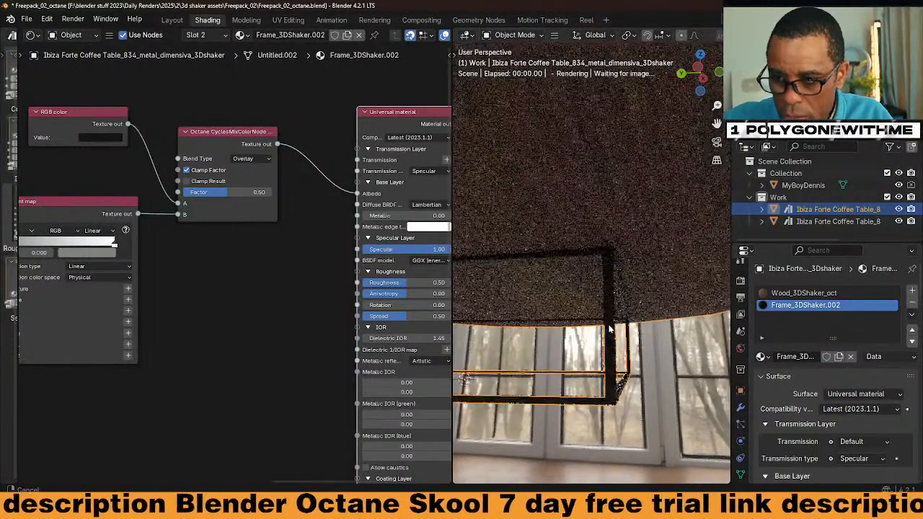
# Preview the Gradient map and Falloff map outputs on the table frame and inspect them from several angles.
pyautogui.moveTo(185, 270); pyautogui.dragTo(441, 232, button='middle')
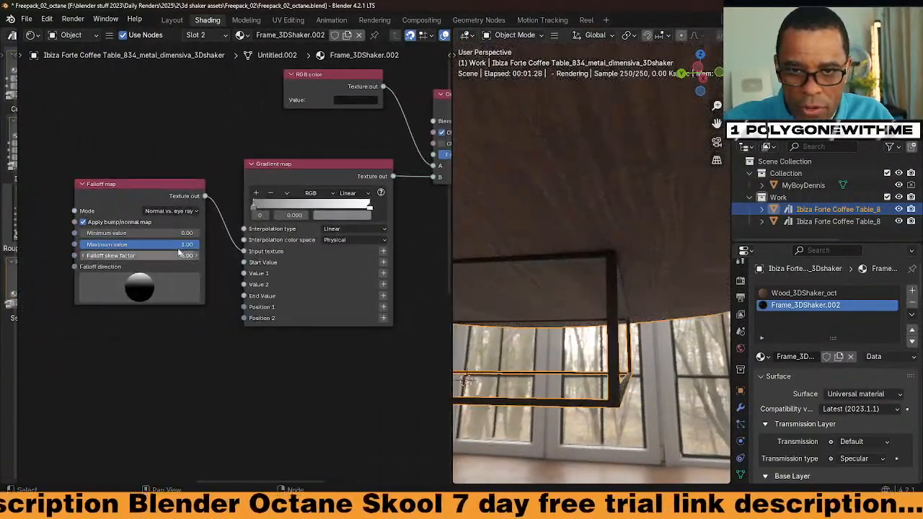
pyautogui.click(137, 244)
pyautogui.press('Return')
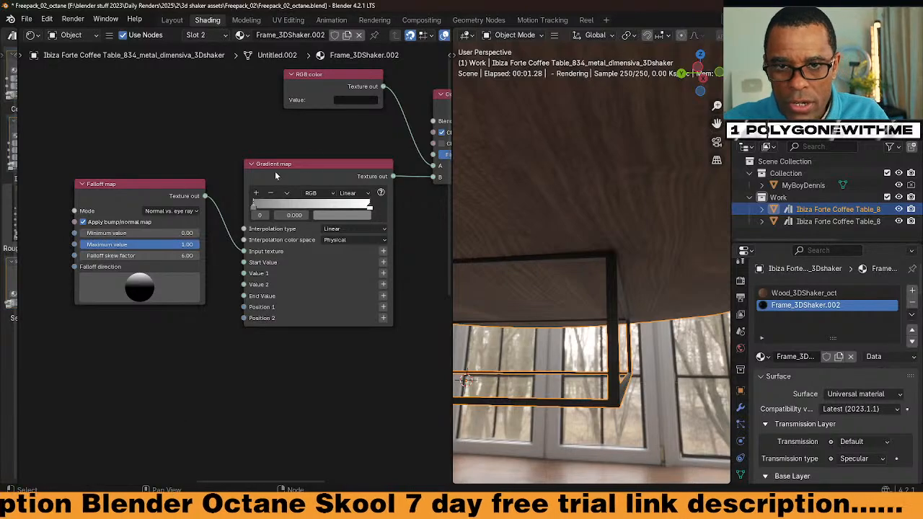
pyautogui.click(305, 171)
pyautogui.moveTo(505, 303); pyautogui.dragTo(707, 416, button='middle')
pyautogui.click(141, 185)
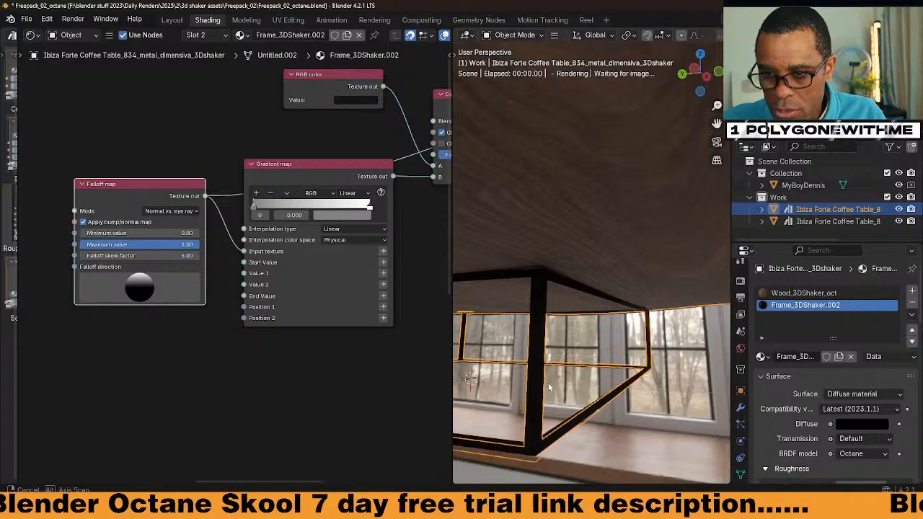
pyautogui.moveTo(548, 404); pyautogui.dragTo(542, 351, button='middle')
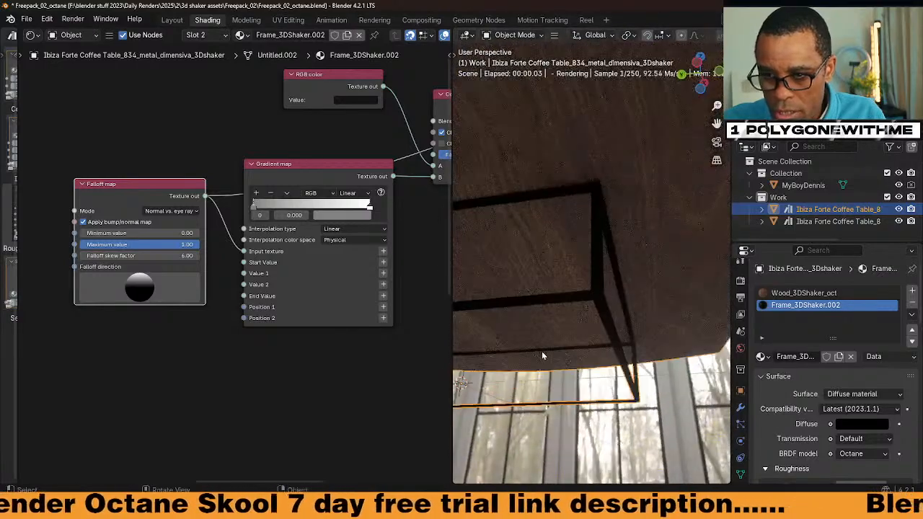
# Set the Falloff map's maximum value to 0.80 and return the surface output to the Universal material.
pyautogui.doubleClick(182, 246)
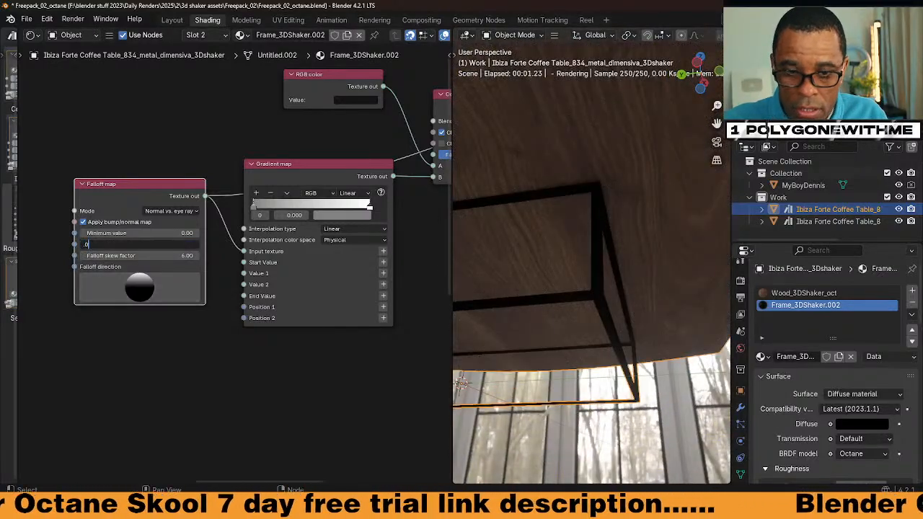
pyautogui.write('.8')
pyautogui.press('Return')
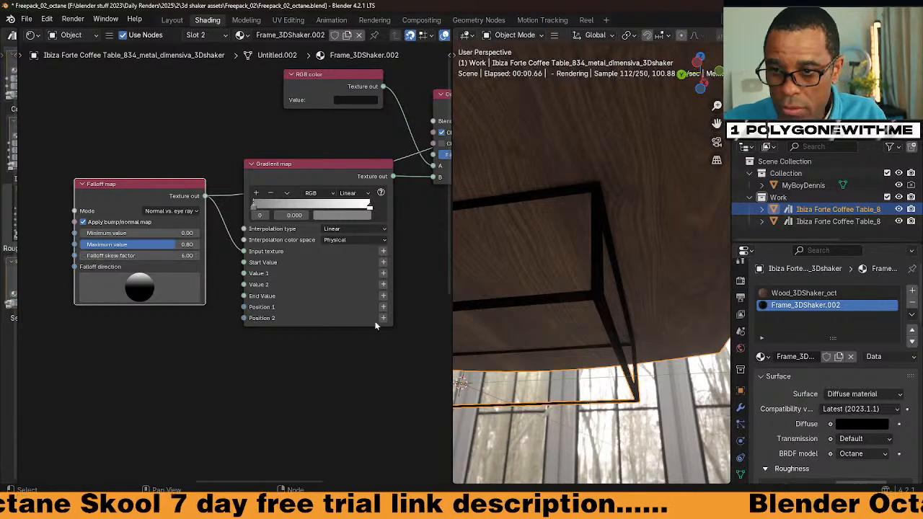
pyautogui.moveTo(569, 258); pyautogui.dragTo(595, 307, button='middle')
pyautogui.moveTo(344, 353); pyautogui.dragTo(214, 339, button='middle')
pyautogui.scroll(-2, 215, 338)
pyautogui.moveTo(312, 253)
pyautogui.mouseDown(button='middle')
pyautogui.moveTo(207, 303)
pyautogui.moveTo(307, 247)
pyautogui.mouseUp(button='middle')
pyautogui.click(346, 160)
# Move the RGB color node down closer to the Gradient map and maximize the node editor.
pyautogui.scroll(-2, 329, 248)
pyautogui.scroll(2, 280, 251)
pyautogui.moveTo(223, 129); pyautogui.dragTo(216, 155)
pyautogui.scroll(-1, 250, 245)
pyautogui.scroll(-2, 251, 252)
pyautogui.hotkey('ctrl', 'space')
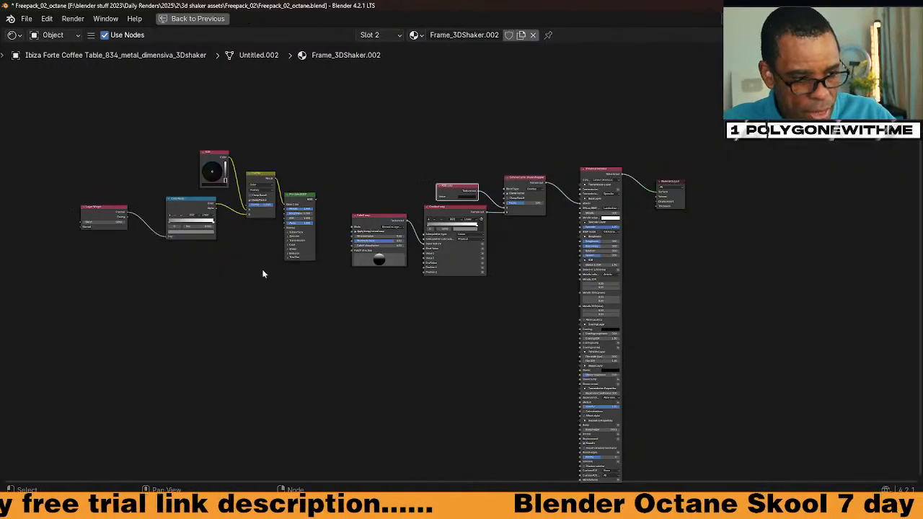
# Move the original Cycles nodes down below the Octane node chain and shift the Layer Weight node closer to the Color Ramp.
pyautogui.scroll(2, 362, 296)
pyautogui.moveTo(370, 297); pyautogui.dragTo(377, 247, button='middle')
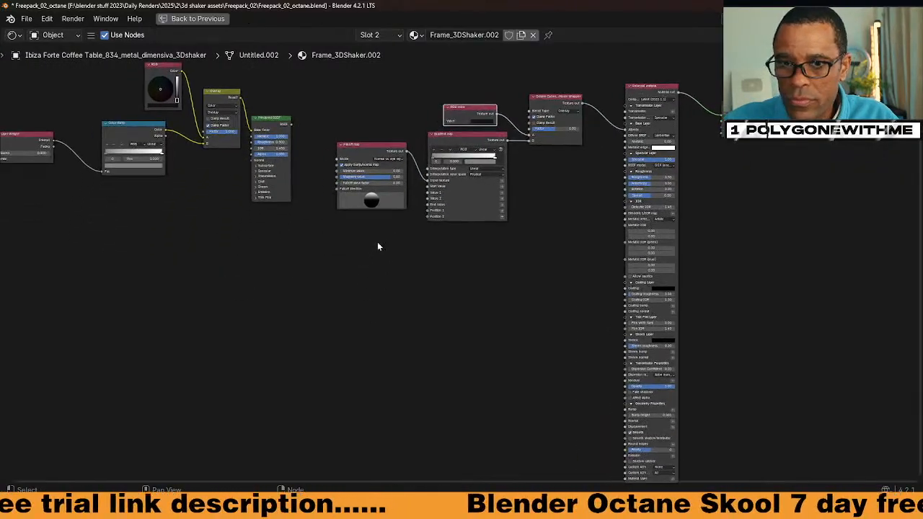
pyautogui.moveTo(287, 258); pyautogui.dragTo(35, 66)
pyautogui.moveTo(214, 97); pyautogui.dragTo(200, 254)
pyautogui.click(362, 341)
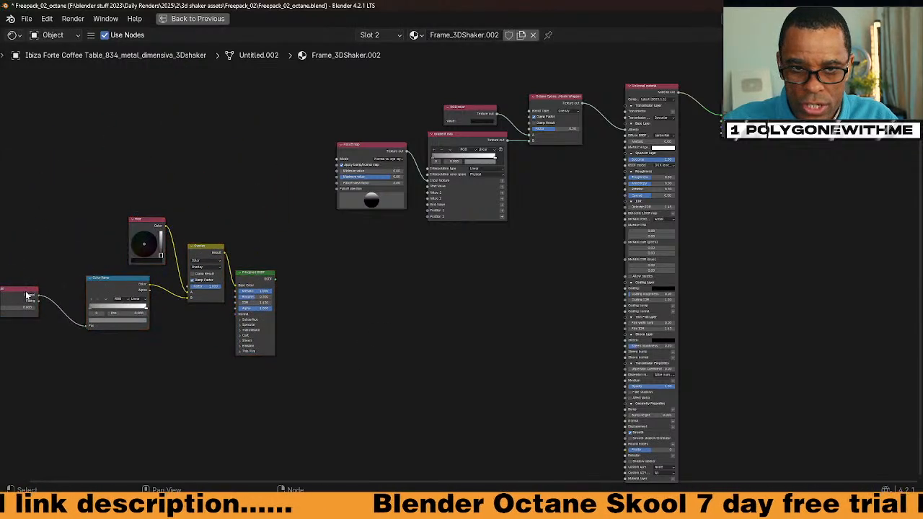
pyautogui.moveTo(27, 294); pyautogui.dragTo(49, 300)
# Nudge the Gradient map down and collapse the Universal material's IOR, Coating, Thin Film, Sheen, Transmission Properties and Geometry Properties sections.
pyautogui.moveTo(483, 298); pyautogui.dragTo(480, 301, button='middle')
pyautogui.moveTo(466, 152); pyautogui.dragTo(475, 165)
pyautogui.moveTo(486, 213); pyautogui.dragTo(444, 155, button='middle')
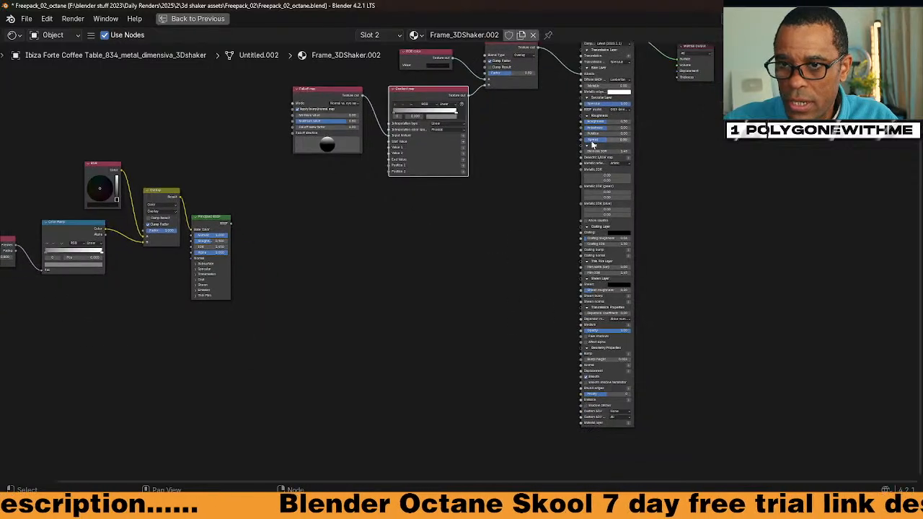
pyautogui.moveTo(588, 146); pyautogui.dragTo(589, 196)
pyautogui.moveTo(547, 219); pyautogui.dragTo(542, 296, button='middle')
# Move all the Octane nodes down together so they sit level beside the Cycles node chain.
pyautogui.moveTo(793, 326); pyautogui.dragTo(324, 97)
pyautogui.moveTo(398, 176); pyautogui.dragTo(415, 260)
pyautogui.moveTo(415, 260); pyautogui.dragTo(507, 205, button='middle')
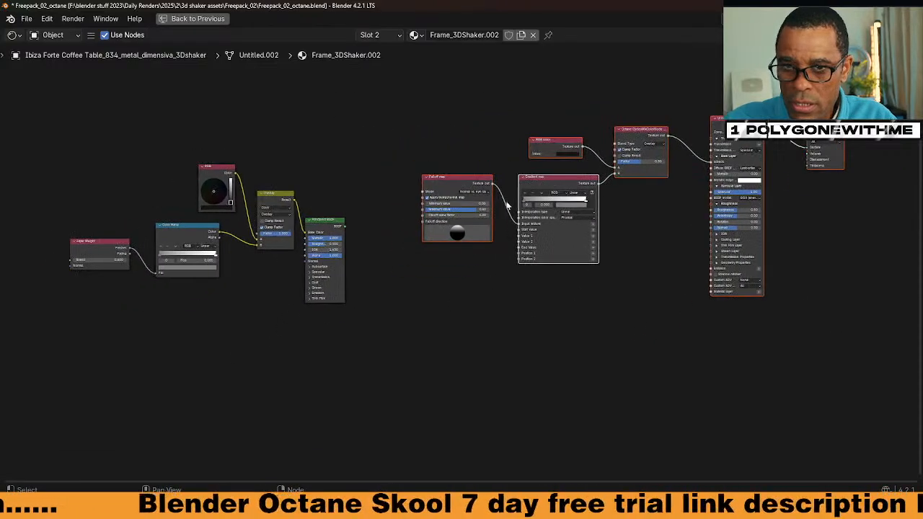
pyautogui.moveTo(659, 168); pyautogui.dragTo(659, 200)
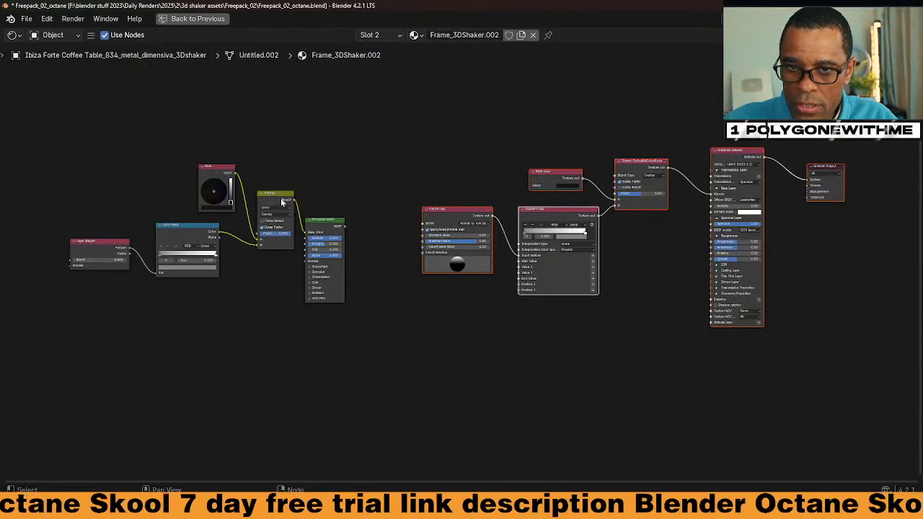
# Set the Octane mix color node's factor to 1.00 and the Universal material's metallic to 1.00, and restore the multi-editor layout.
pyautogui.click(638, 168)
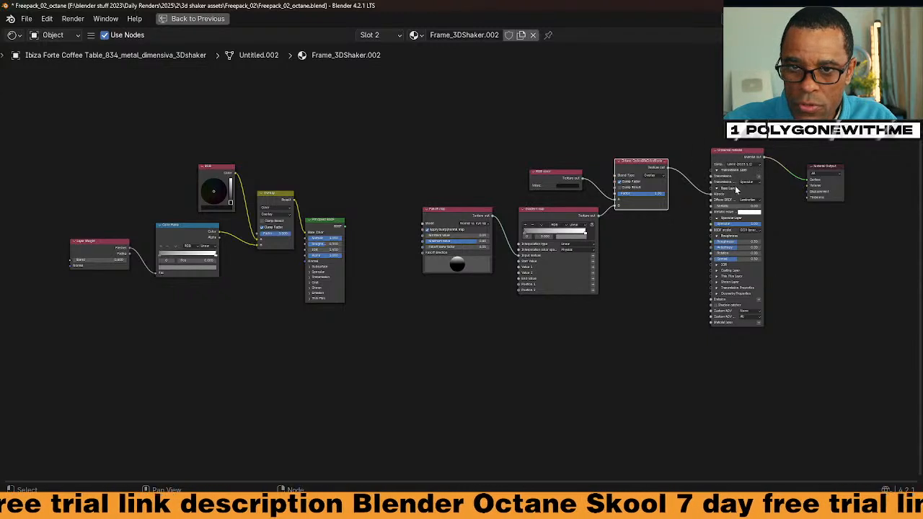
pyautogui.moveTo(614, 274); pyautogui.dragTo(570, 280, button='middle')
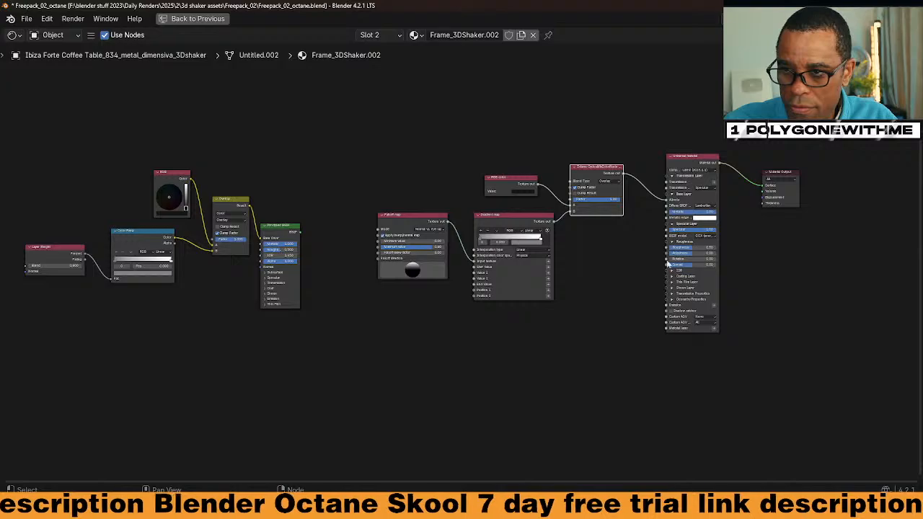
pyautogui.hotkey('ctrl', 'space')
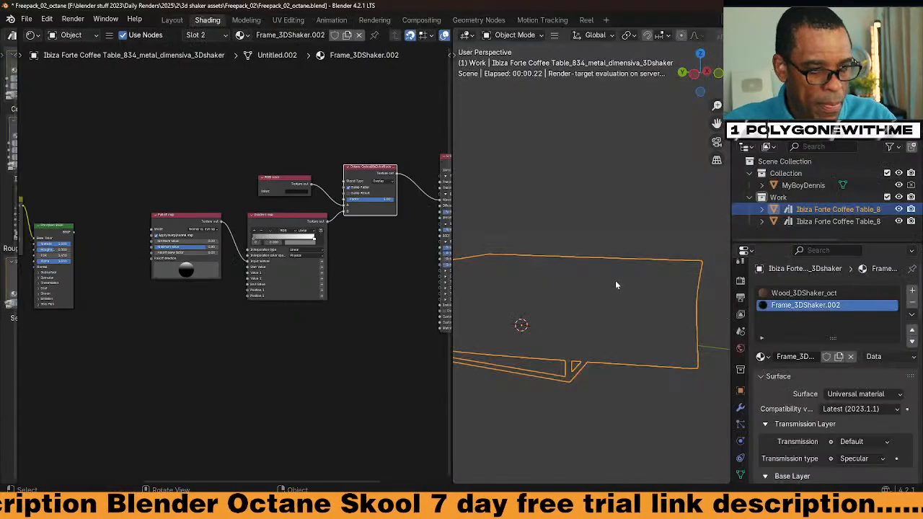
# Check the table frame from below in the rendered view and save the file.
pyautogui.moveTo(610, 277); pyautogui.dragTo(537, 320, button='middle')
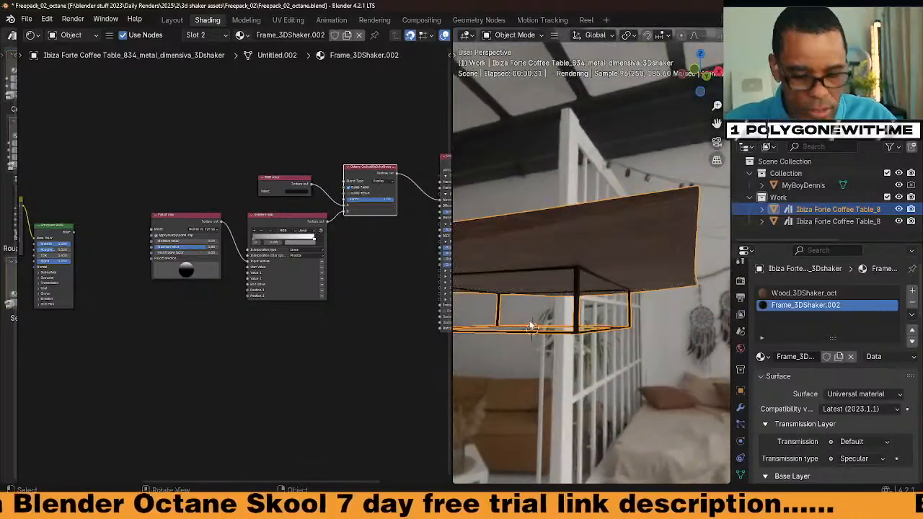
pyautogui.hotkey('ctrl', 's')
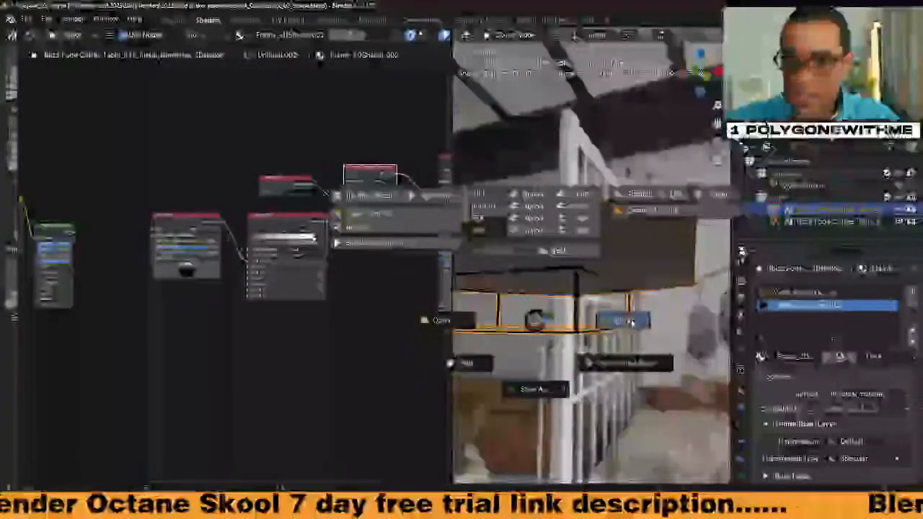
pyautogui.click(614, 320)
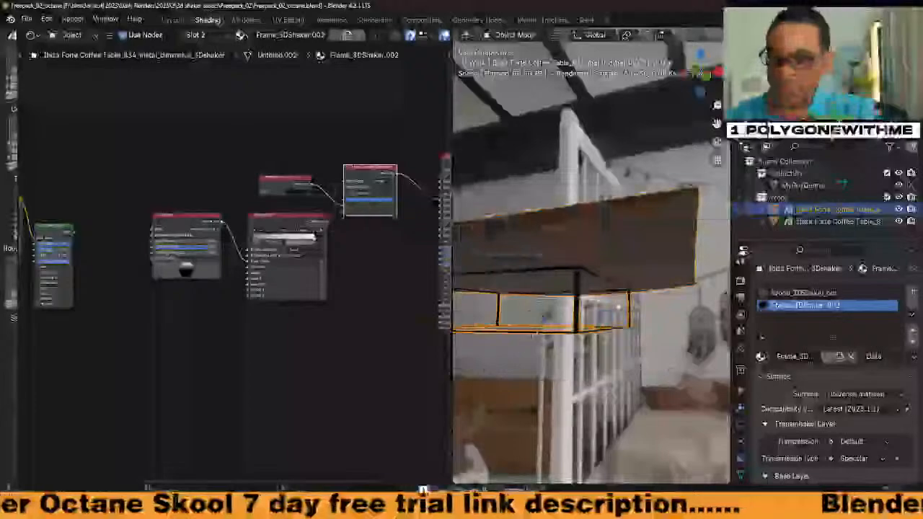
# Enlarge the 3D viewport and frame the human figure together with both coffee tables.
pyautogui.scroll(-3, 609, 318)
pyautogui.moveTo(438, 198); pyautogui.dragTo(274, 199)
pyautogui.moveTo(306, 191); pyautogui.dragTo(355, 216, button='middle')
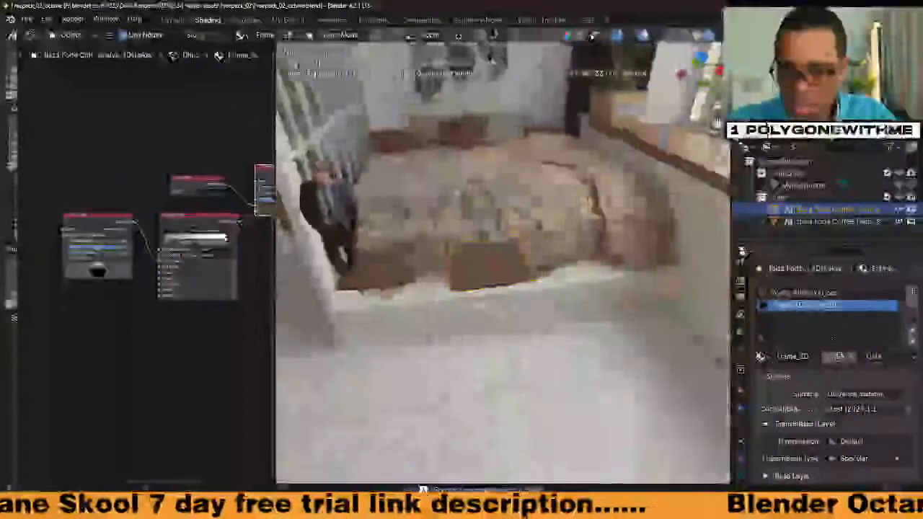
pyautogui.moveTo(358, 253); pyautogui.dragTo(353, 231, button='middle')
# Move the finished coffee table along the global X axis by about -2.5 m, to the other side of the second table.
pyautogui.click(353, 231)
pyautogui.click(501, 265)
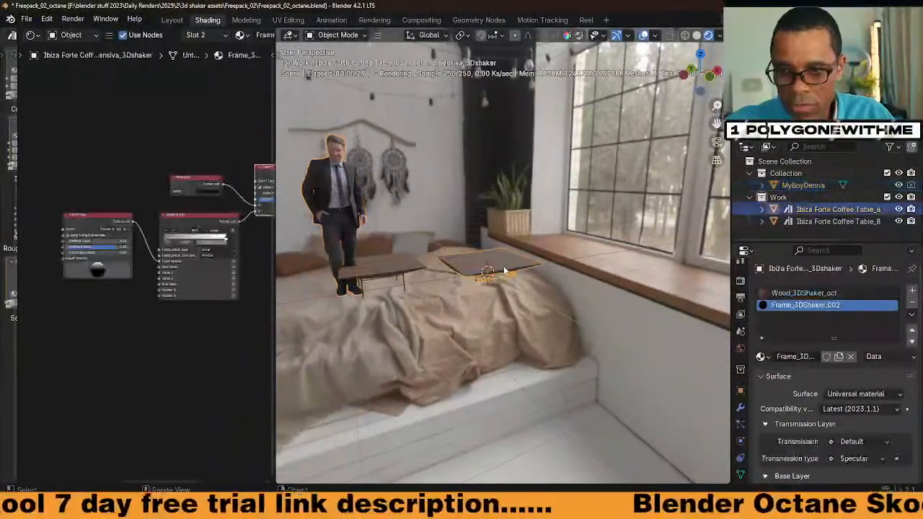
pyautogui.press('g')
pyautogui.press('x')
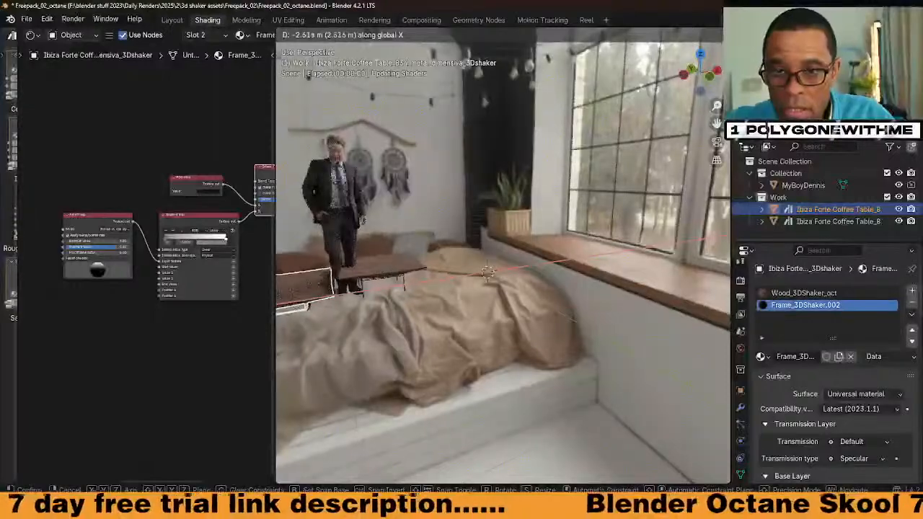
pyautogui.click(288, 286)
# Start appending another asset and navigate up to the 3Dshaker_FREEpack_02 folder.
pyautogui.scroll(-1, 818, 307)
pyautogui.scroll(-3, 370, 217)
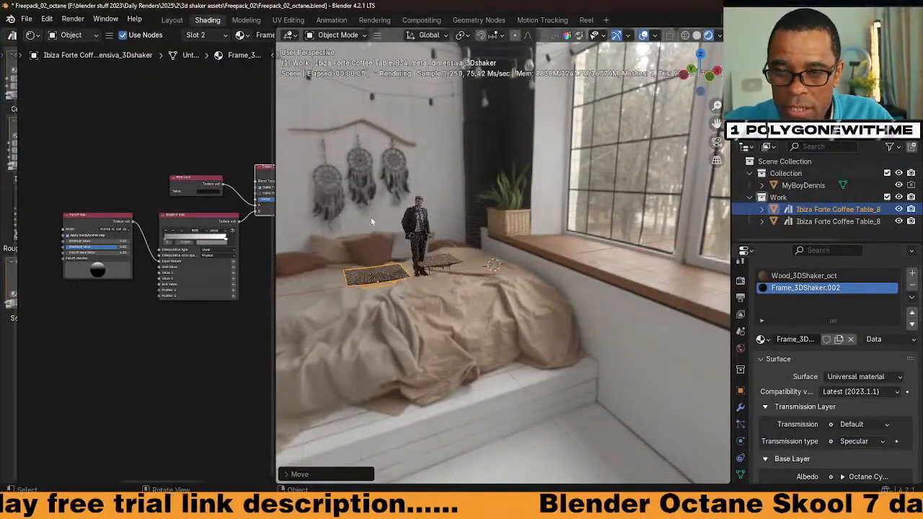
pyautogui.moveTo(371, 217); pyautogui.dragTo(456, 287, button='middle')
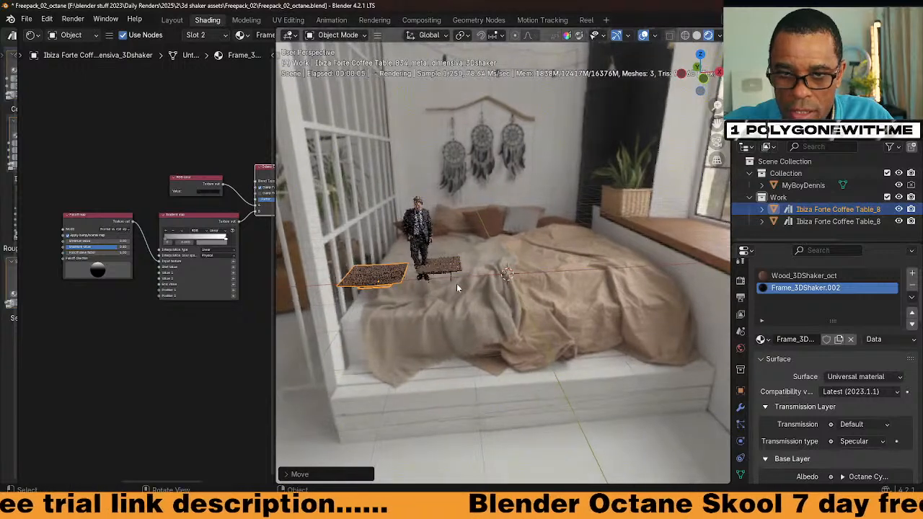
pyautogui.click(26, 18)
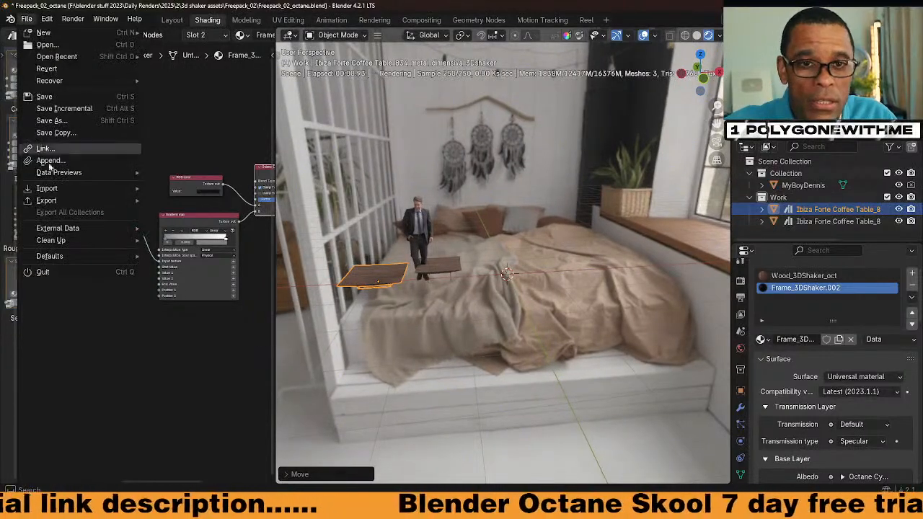
pyautogui.click(72, 160)
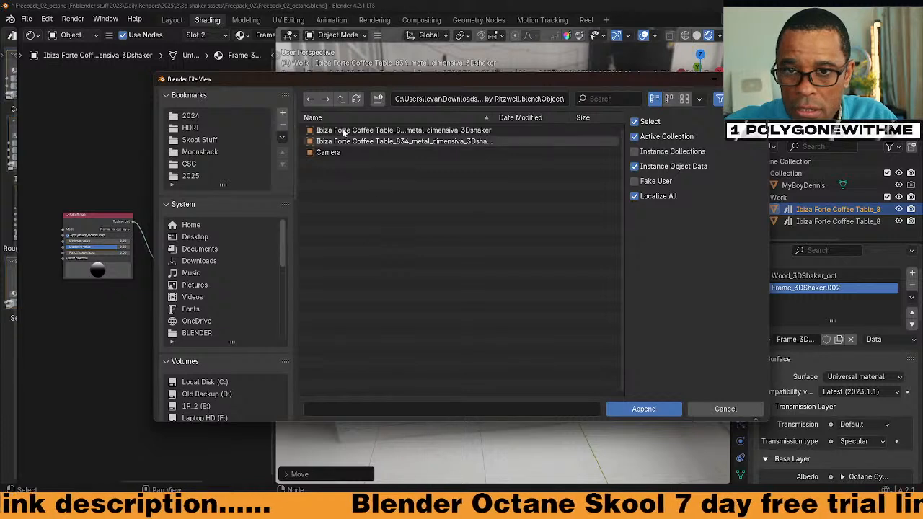
pyautogui.doubleClick(390, 140)
pyautogui.doubleClick(326, 175)
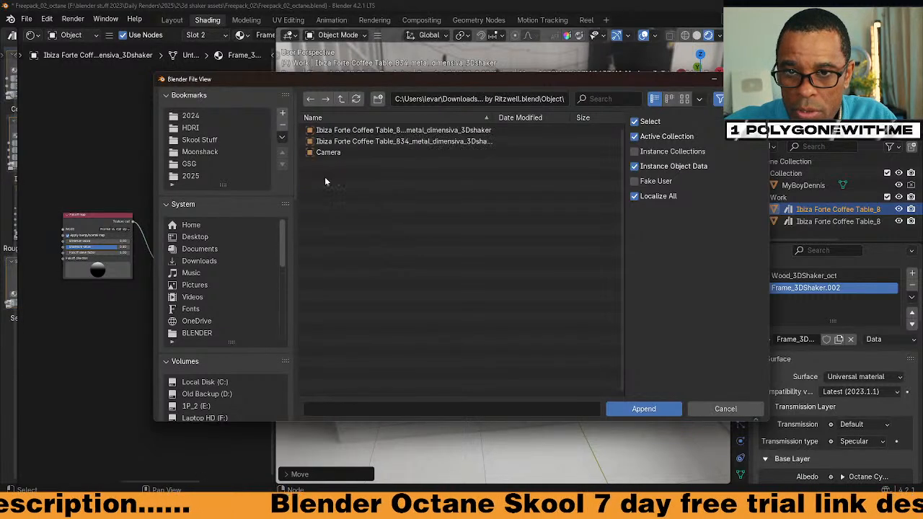
pyautogui.click(341, 99)
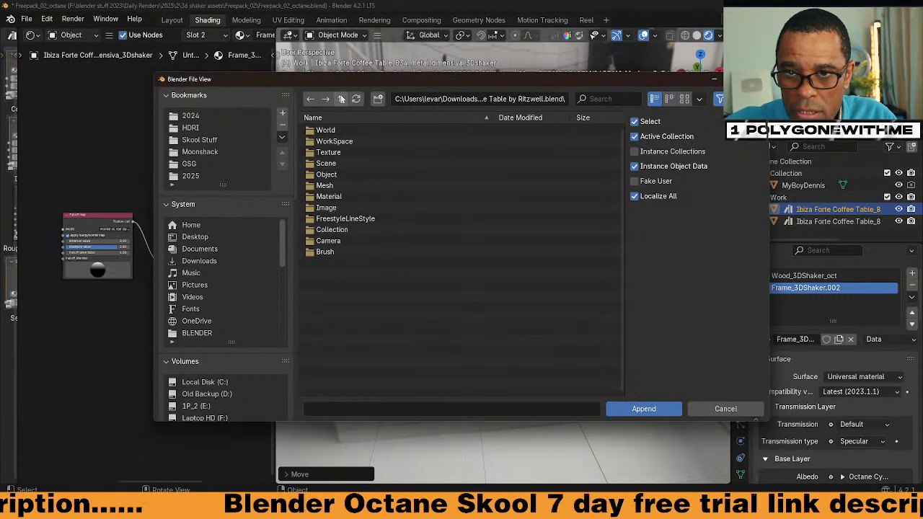
pyautogui.click(342, 99)
pyautogui.click(341, 99)
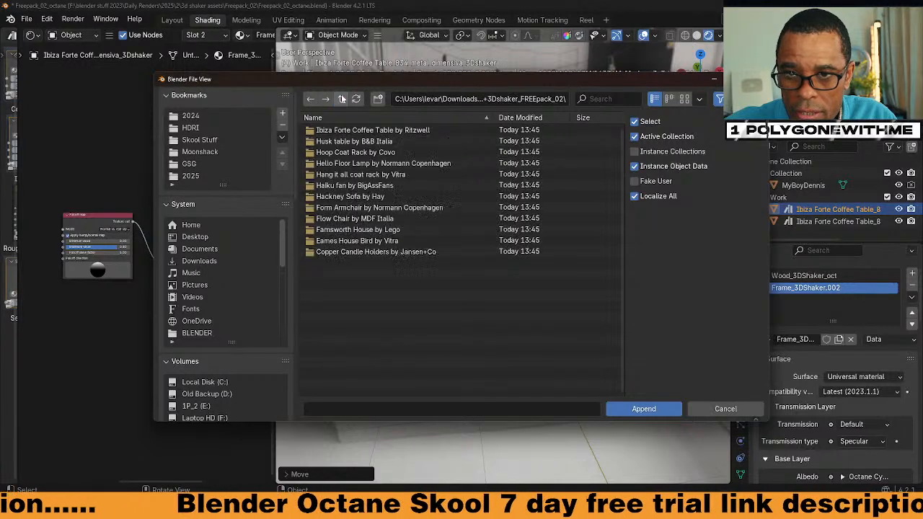
# Append the Husk table_stoppers object from Husk table by B&B Italia.blend.
pyautogui.doubleClick(339, 141)
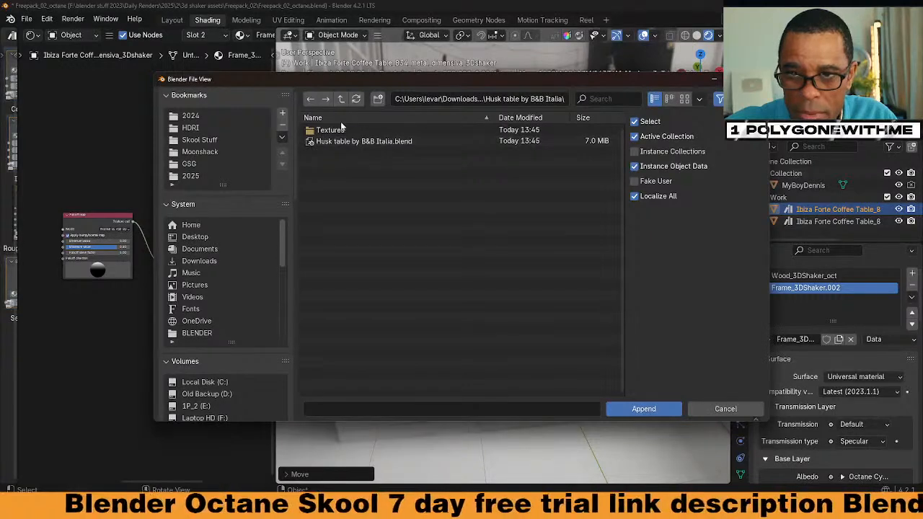
pyautogui.doubleClick(329, 144)
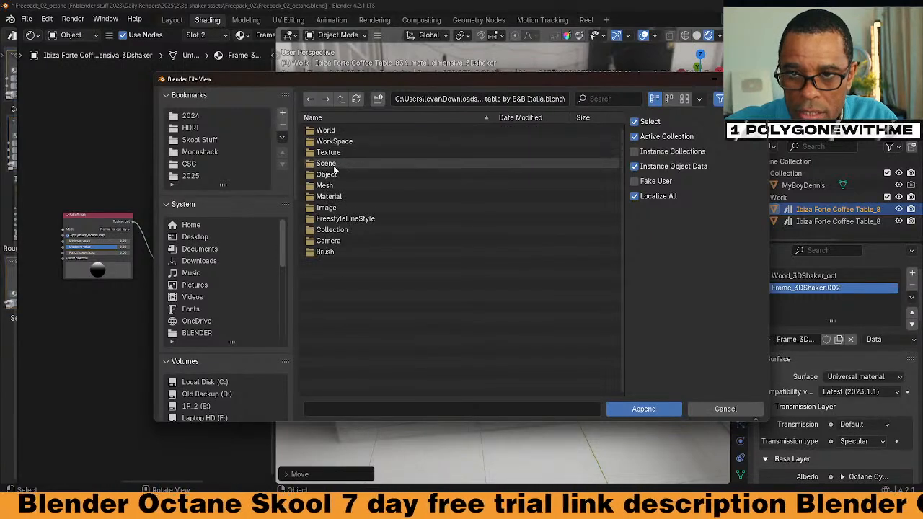
pyautogui.doubleClick(330, 174)
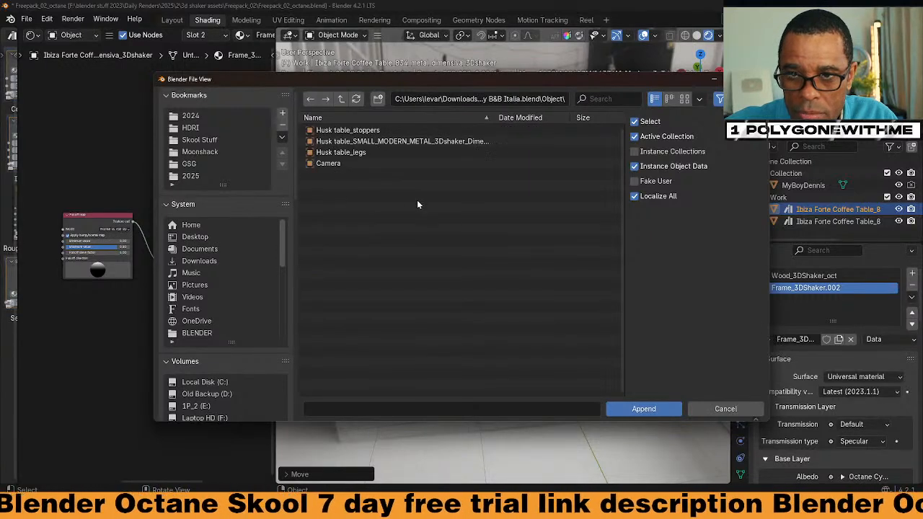
pyautogui.click(356, 131)
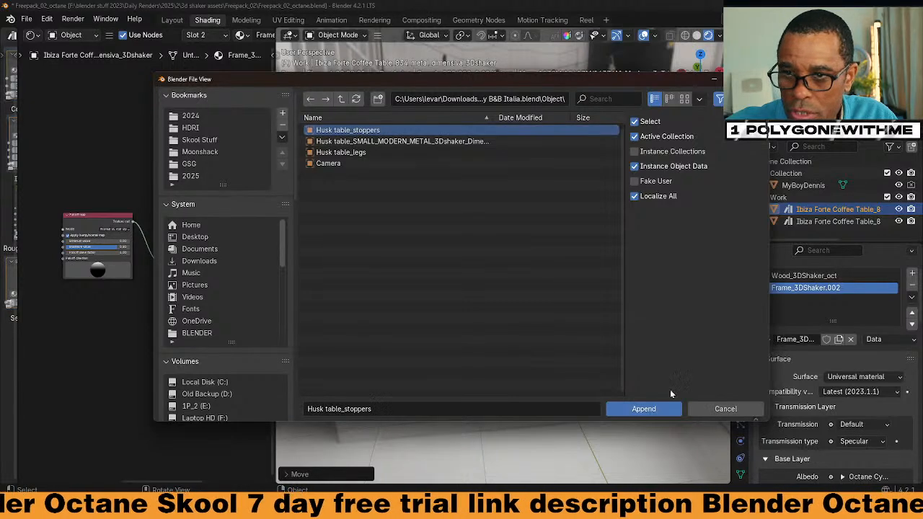
pyautogui.click(648, 409)
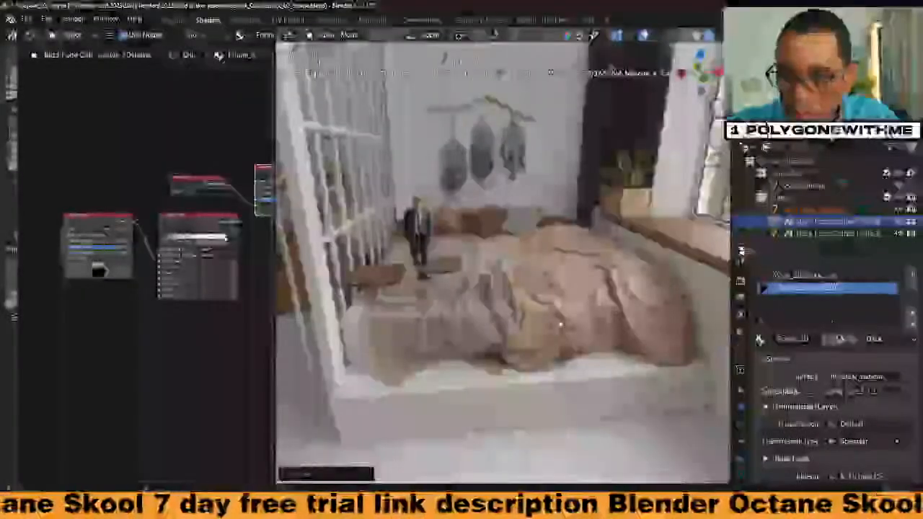
# Copy the appended Husk table stoppers and switch to the Blender window with the Cycles scene.
pyautogui.moveTo(505, 274); pyautogui.dragTo(447, 281, button='middle')
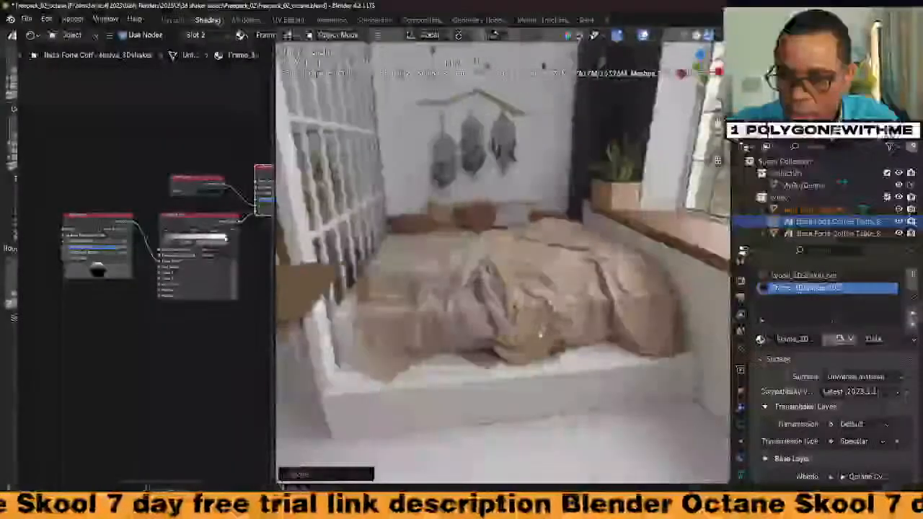
pyautogui.moveTo(612, 338); pyautogui.dragTo(550, 406, button='middle')
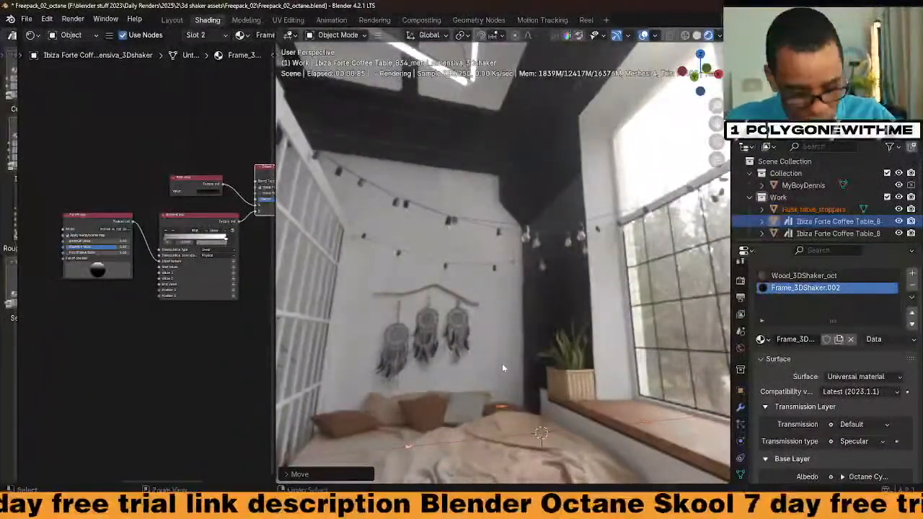
pyautogui.hotkey('ctrl', 'c')
pyautogui.click(487, 276)
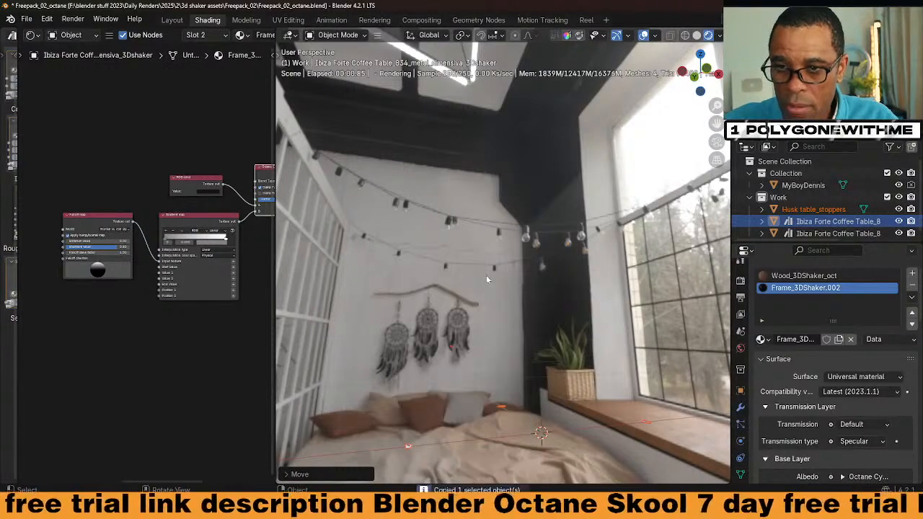
pyautogui.hotkey('ctrl', 'f')
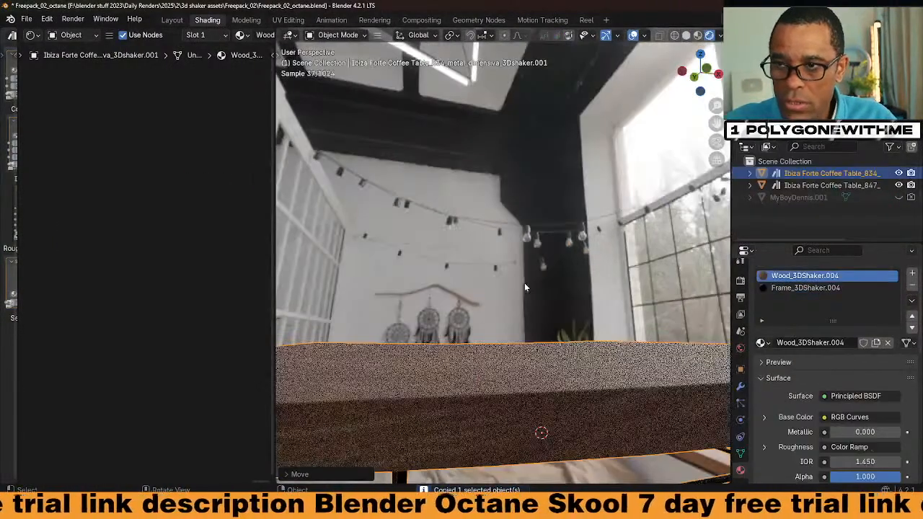
# Move the selected coffee table along the global X axis by about -2.7 m, past the other table.
pyautogui.moveTo(524, 283)
pyautogui.mouseDown(button='middle')
pyautogui.moveTo(501, 316)
pyautogui.moveTo(520, 279)
pyautogui.mouseUp(button='middle')
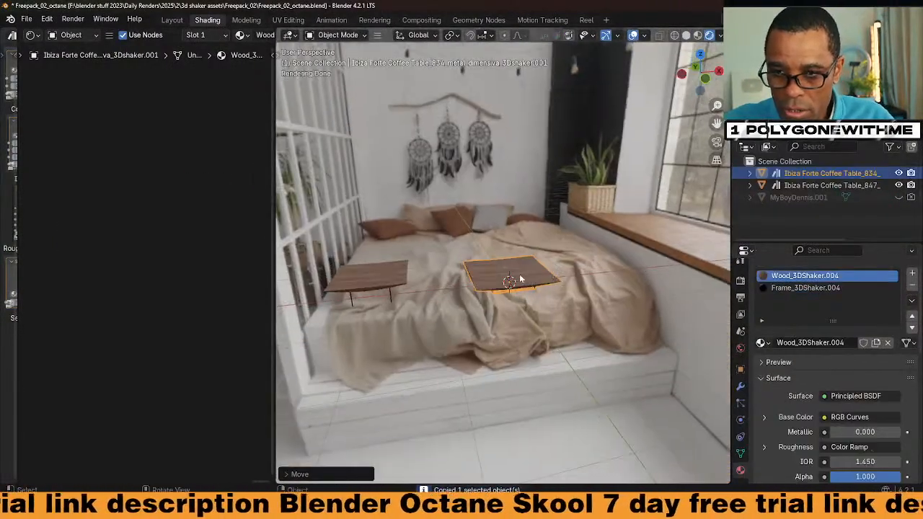
pyautogui.press('g')
pyautogui.press('x')
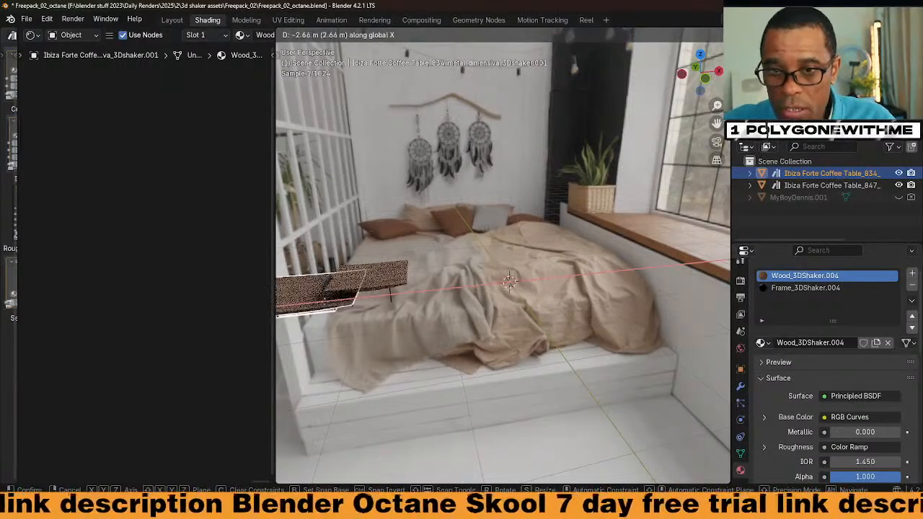
pyautogui.click(353, 294)
# Paste the copied Husk table stoppers into the Cycles scene and frame the Wood_3DShaker.004 nodes in the shader editor.
pyautogui.hotkey('ctrl', 'v')
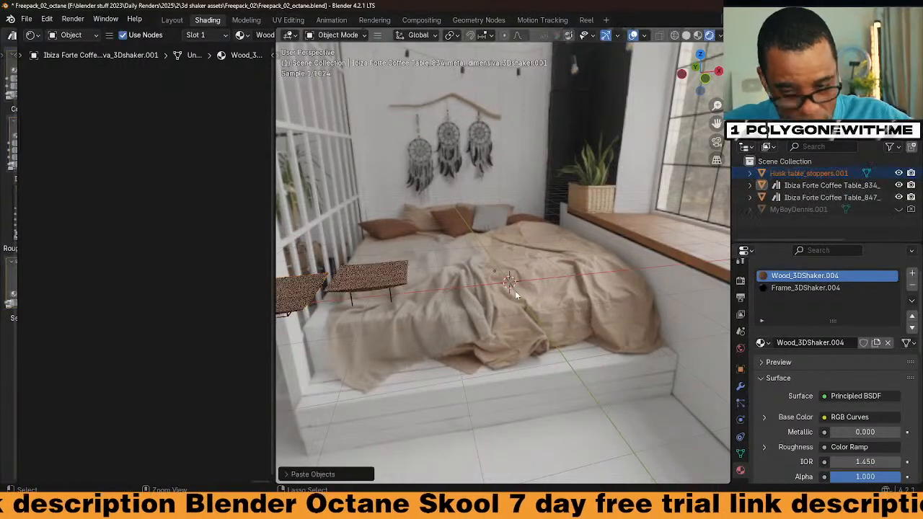
pyautogui.moveTo(545, 312); pyautogui.dragTo(505, 307, button='middle')
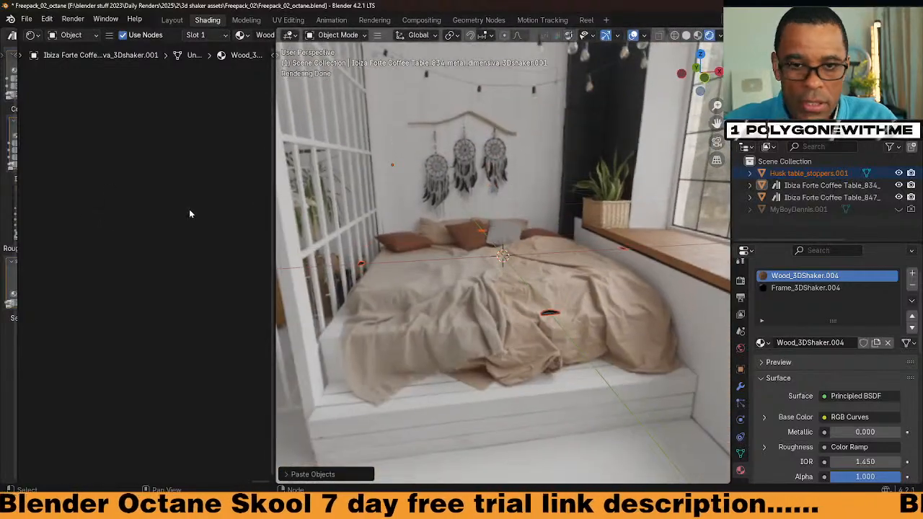
pyautogui.press('Home')
pyautogui.scroll(7, 214, 280)
pyautogui.moveTo(222, 296); pyautogui.dragTo(248, 267, button='middle')
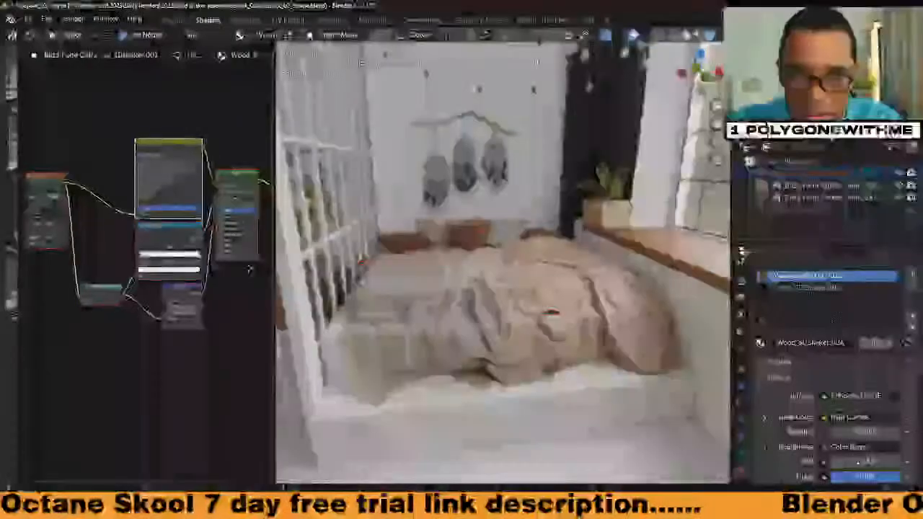
pyautogui.moveTo(248, 267); pyautogui.dragTo(205, 276, button='middle')
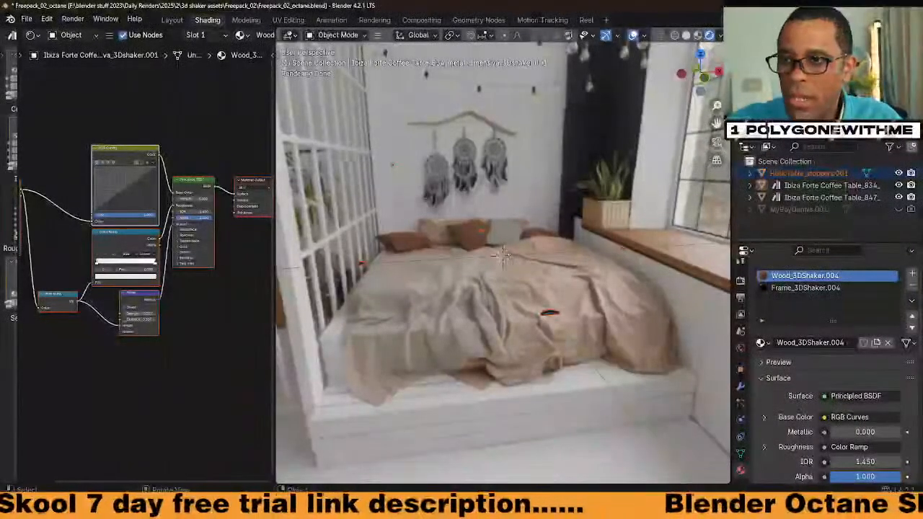
# Switch back to the Octane scene and look over the full node tree of the Frame_3DShaker.002 material.
pyautogui.click(731, 20)
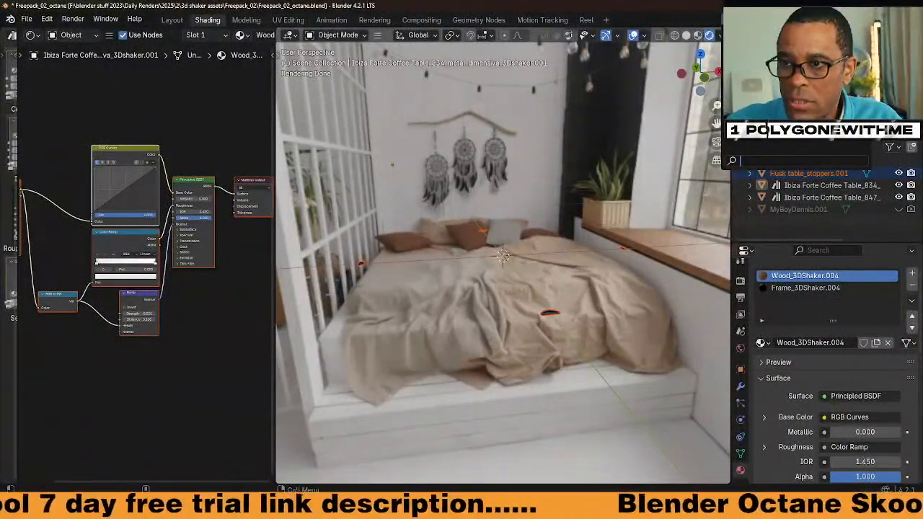
pyautogui.click(829, 185)
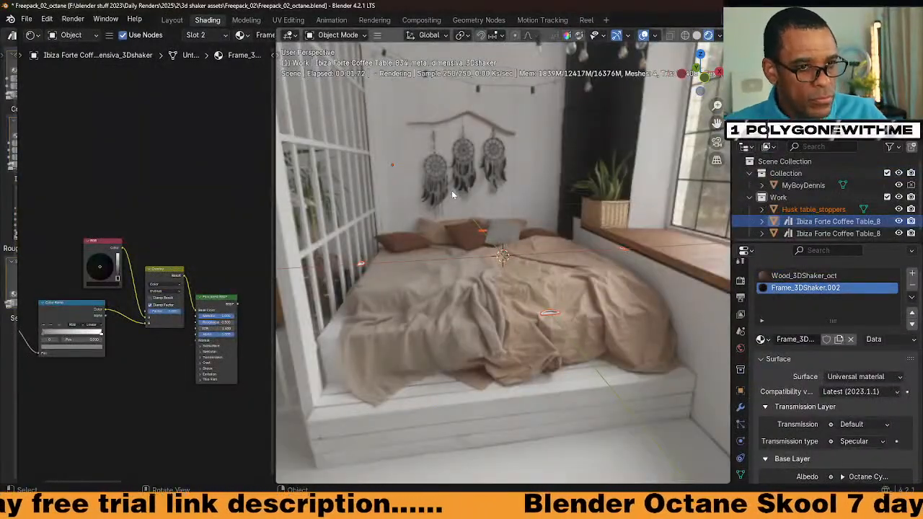
pyautogui.moveTo(543, 308); pyautogui.dragTo(534, 320, button='middle')
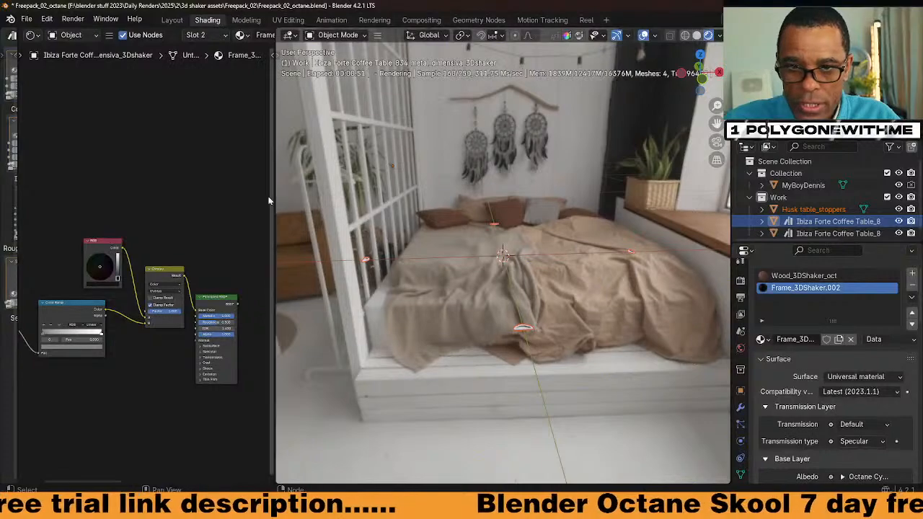
pyautogui.hotkey('ctrl', 'space')
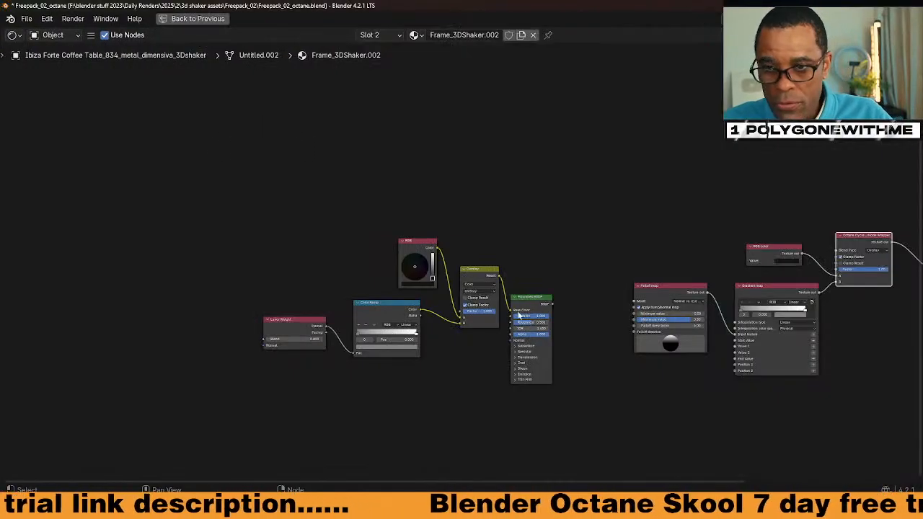
pyautogui.press('Home')
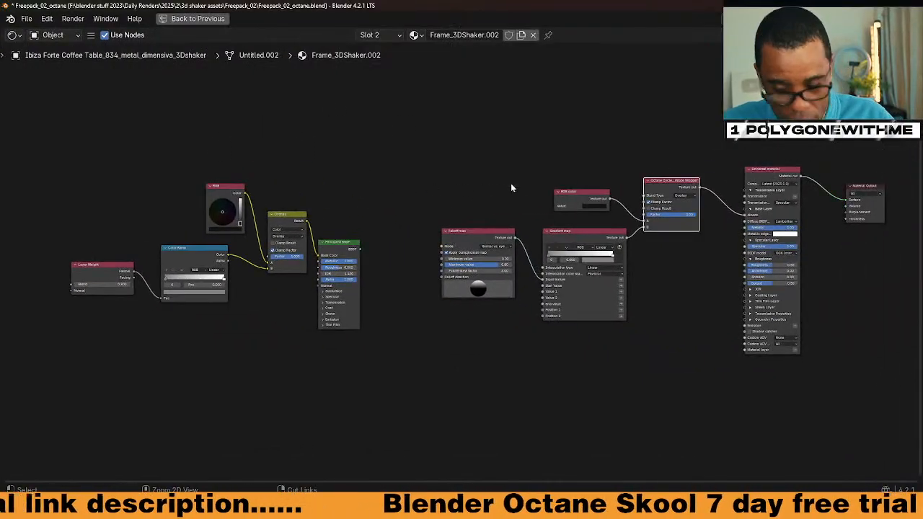
pyautogui.hotkey('ctrl', 'space')
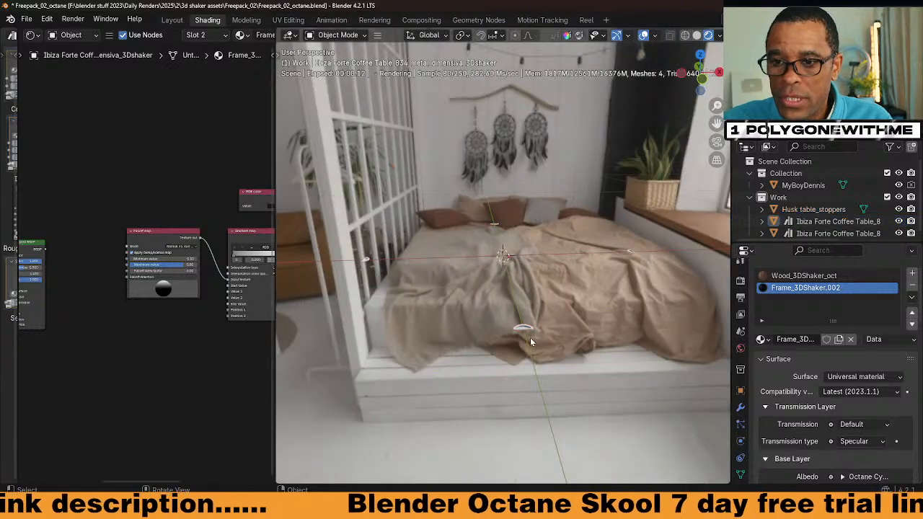
# Select the Husk table stoppers and enlarge the shader editor around their Pads_3DShaker nodes.
pyautogui.click(530, 342)
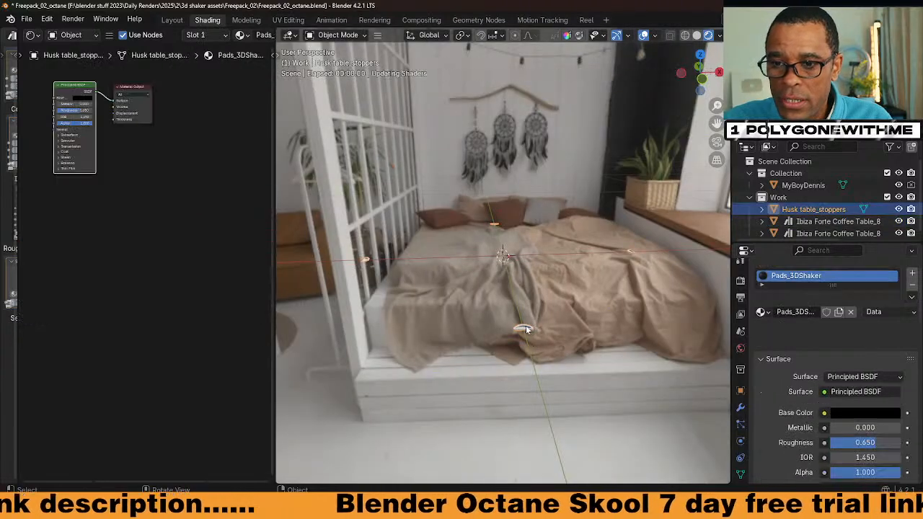
pyautogui.hotkey('ctrl', 'space')
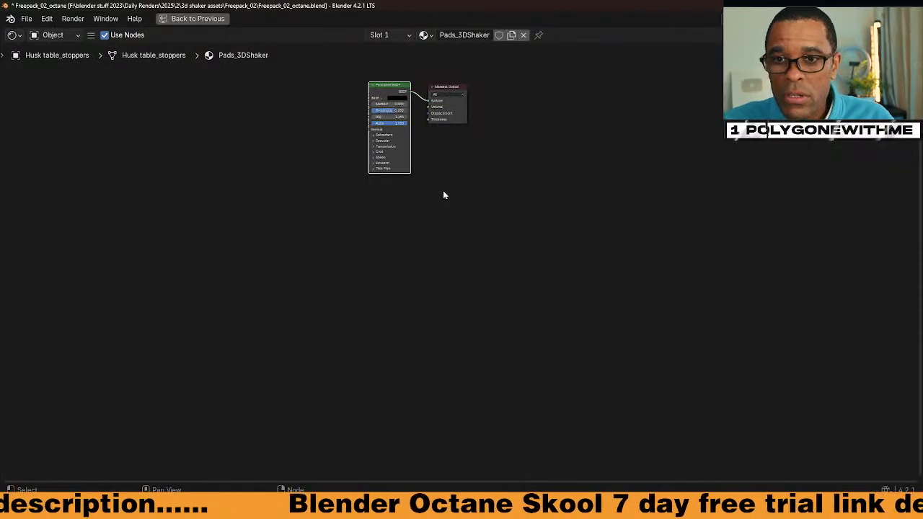
pyautogui.scroll(4, 459, 230)
pyautogui.moveTo(445, 196); pyautogui.dragTo(462, 307, button='middle')
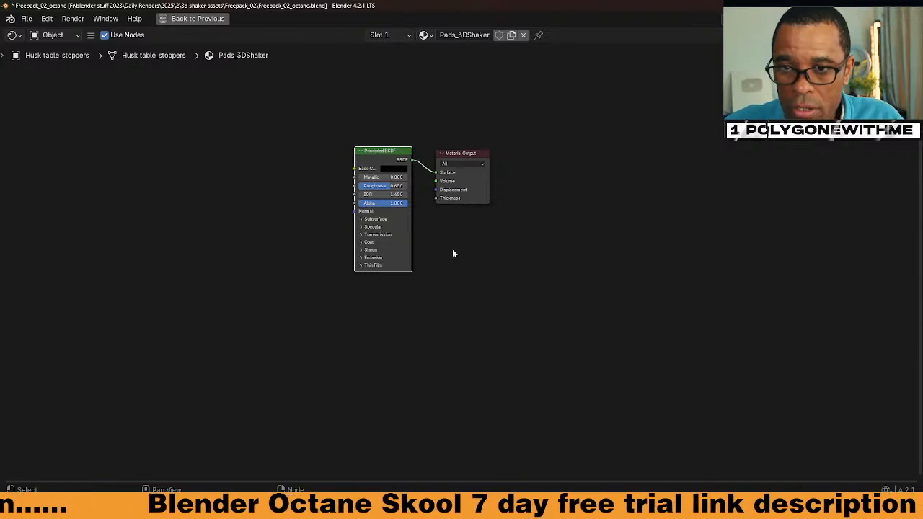
pyautogui.scroll(1, 450, 250)
pyautogui.moveTo(451, 250); pyautogui.dragTo(449, 267, button='middle')
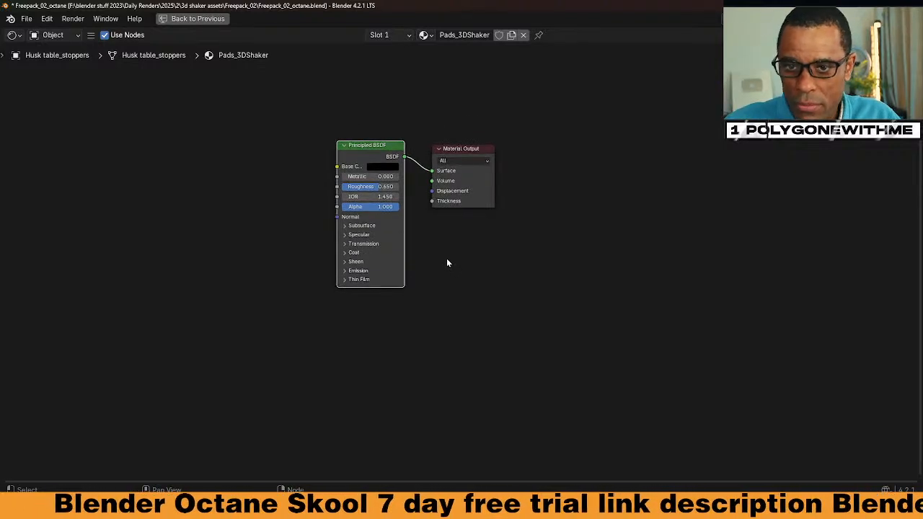
# Add an Octane Universal material node and copy the Principled BSDF's black base color onto its Albedo.
pyautogui.click(447, 259)
pyautogui.moveTo(466, 241); pyautogui.dragTo(310, 244, button='middle')
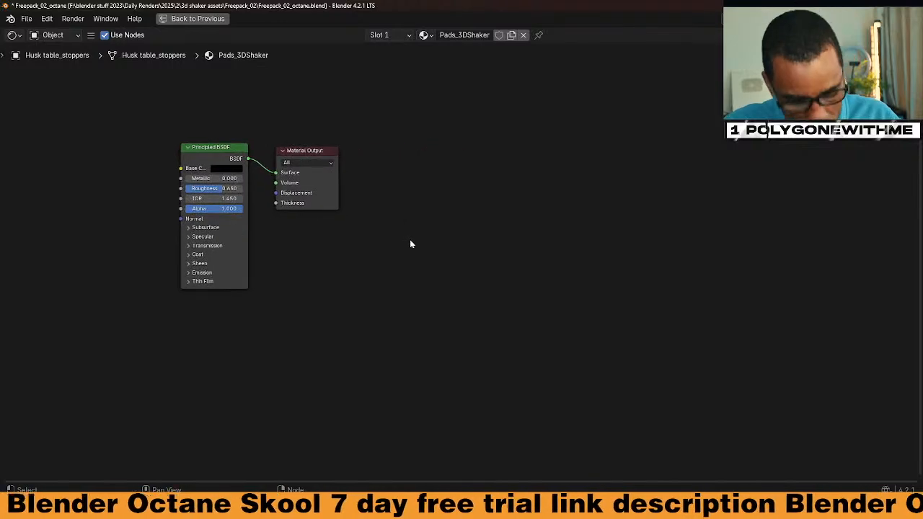
pyautogui.hotkey('shift', 'a')
pyautogui.write('un')
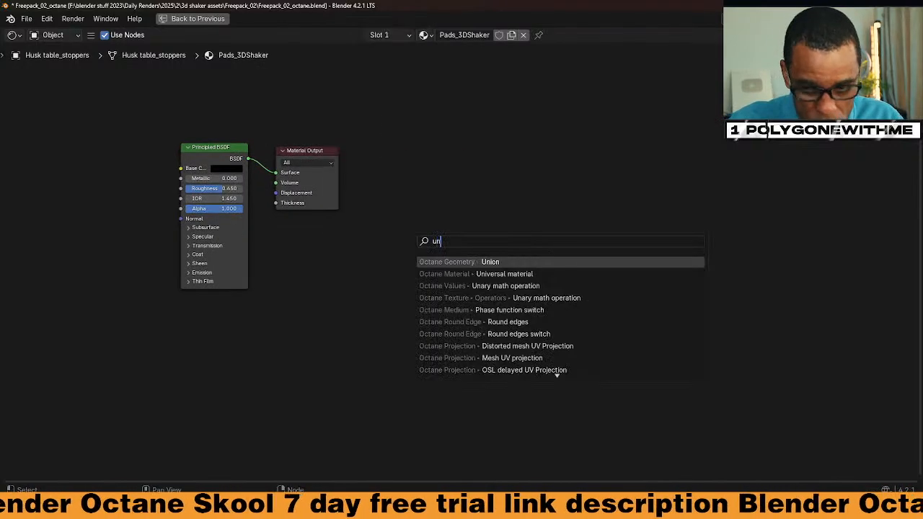
pyautogui.press('Down')
pyautogui.click(475, 274)
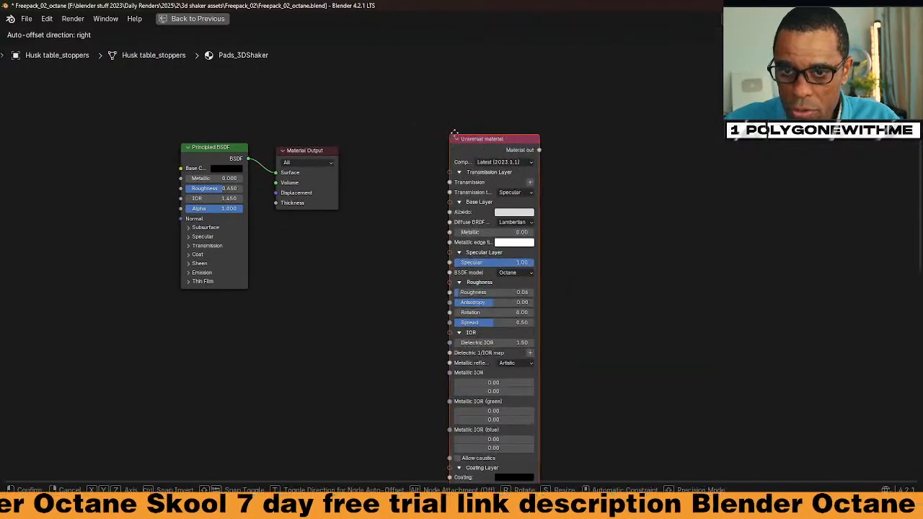
pyautogui.moveTo(228, 175); pyautogui.dragTo(535, 215)
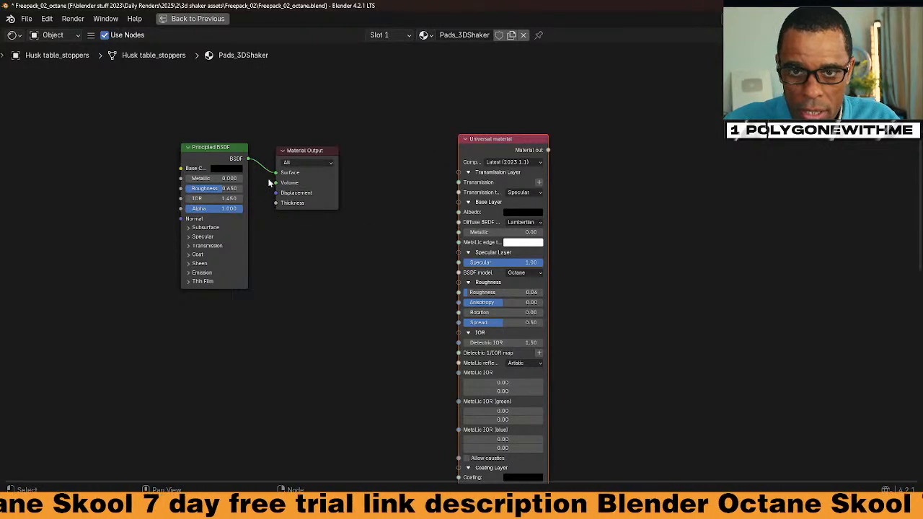
# Move the Material Output beyond the Universal material's output side and the Principled BSDF close to its input side.
pyautogui.moveTo(315, 153); pyautogui.dragTo(649, 152)
pyautogui.scroll(2, 252, 204)
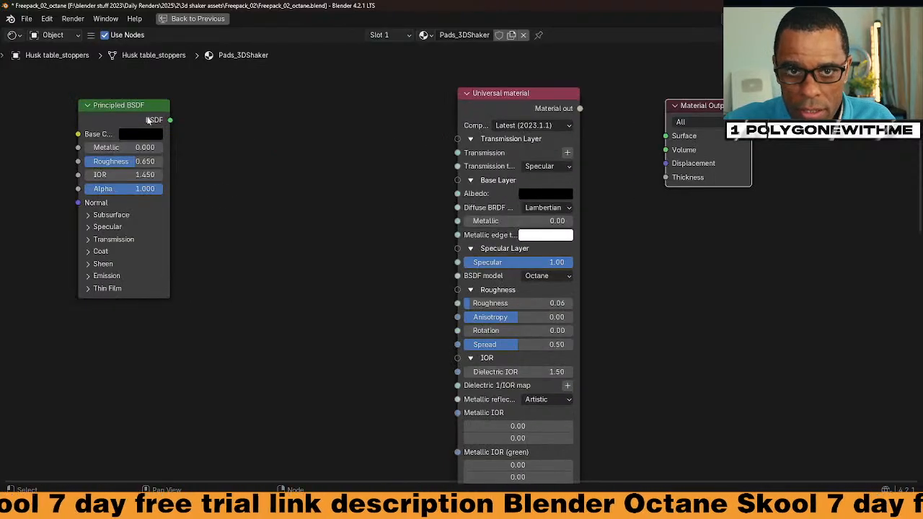
pyautogui.moveTo(148, 121); pyautogui.dragTo(356, 108)
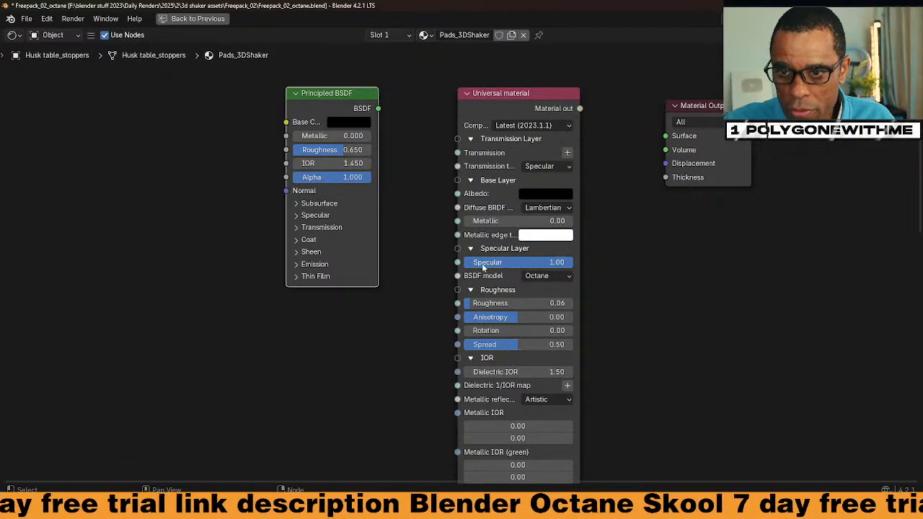
# Set the Universal material's Roughness to 0.65 and its Dielectric IOR to 1.45.
pyautogui.click(497, 303)
pyautogui.press('BackSpace')
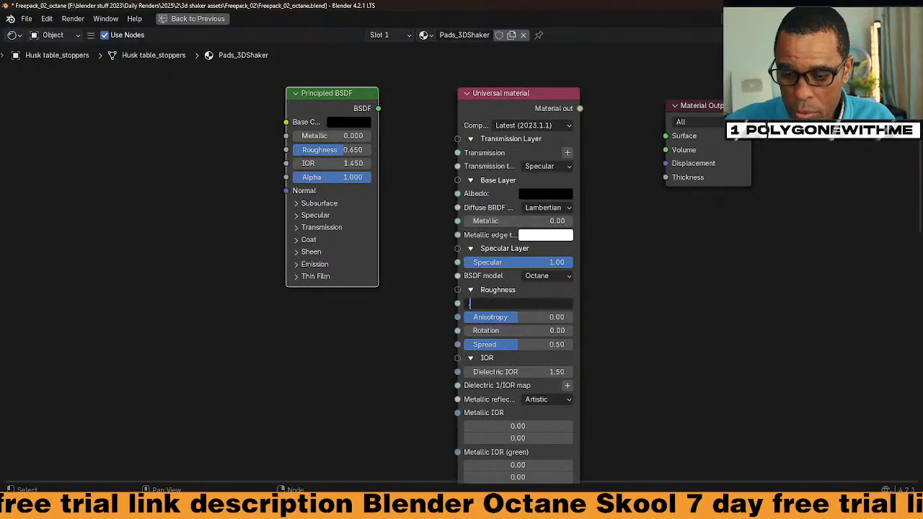
pyautogui.write('.65')
pyautogui.press('Return')
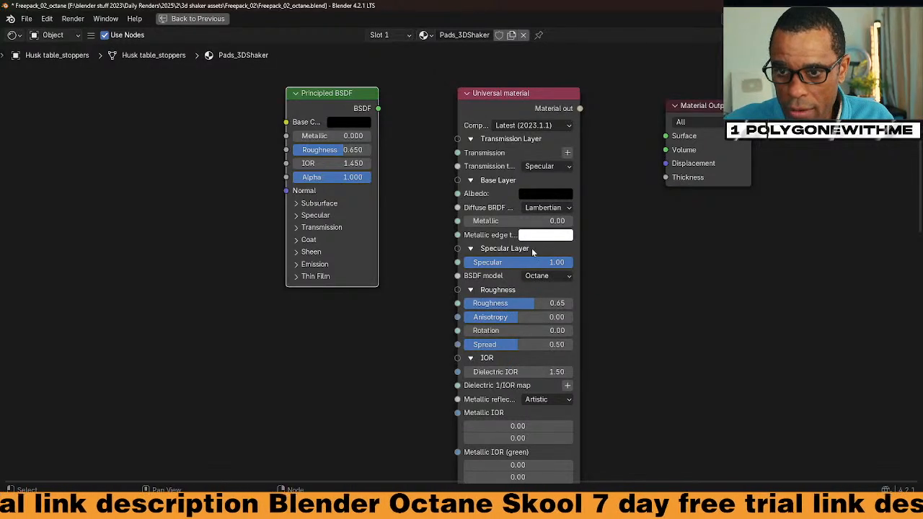
pyautogui.click(525, 370)
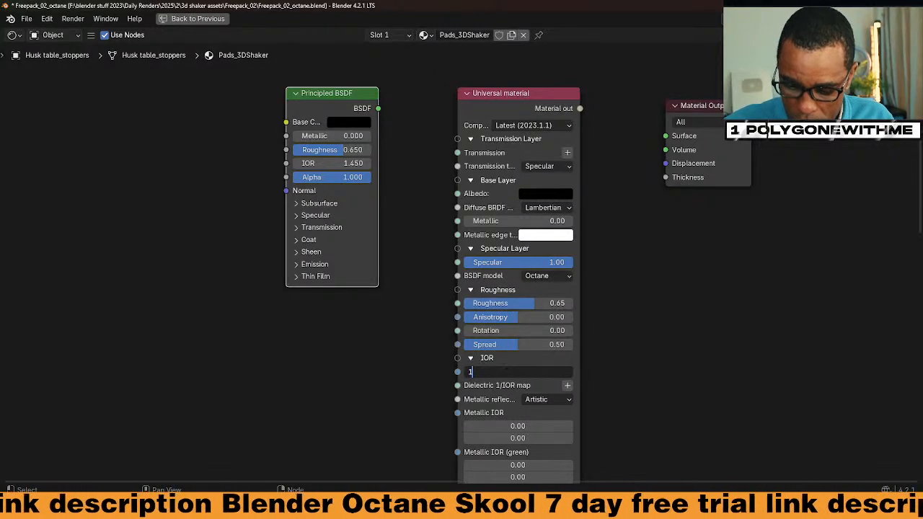
pyautogui.write('1.45')
pyautogui.press('Return')
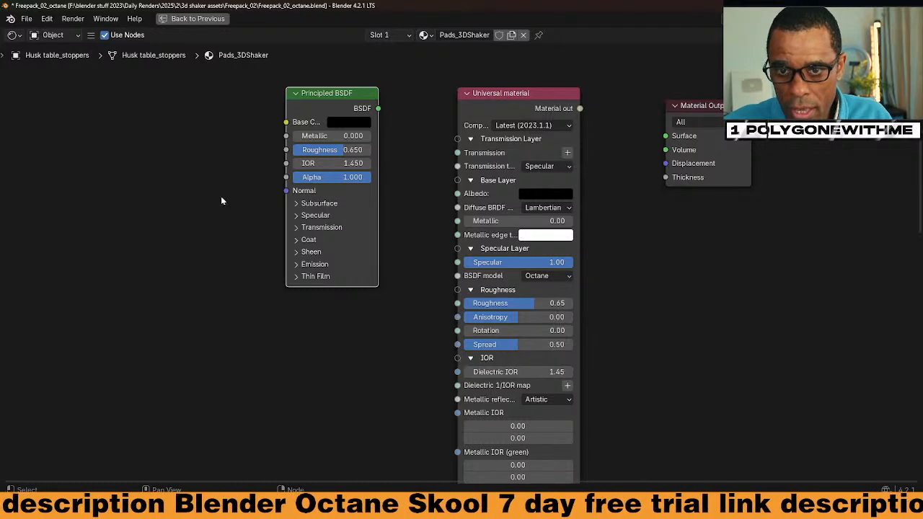
# Connect the Universal material's output to the Material Output's Surface and restore the full shading layout.
pyautogui.moveTo(494, 215); pyautogui.dragTo(325, 204, button='middle')
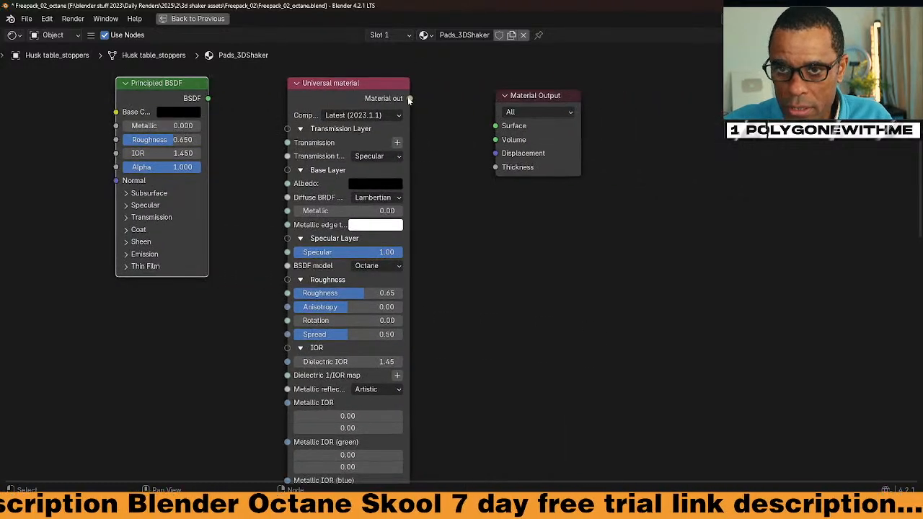
pyautogui.moveTo(409, 99); pyautogui.dragTo(505, 133)
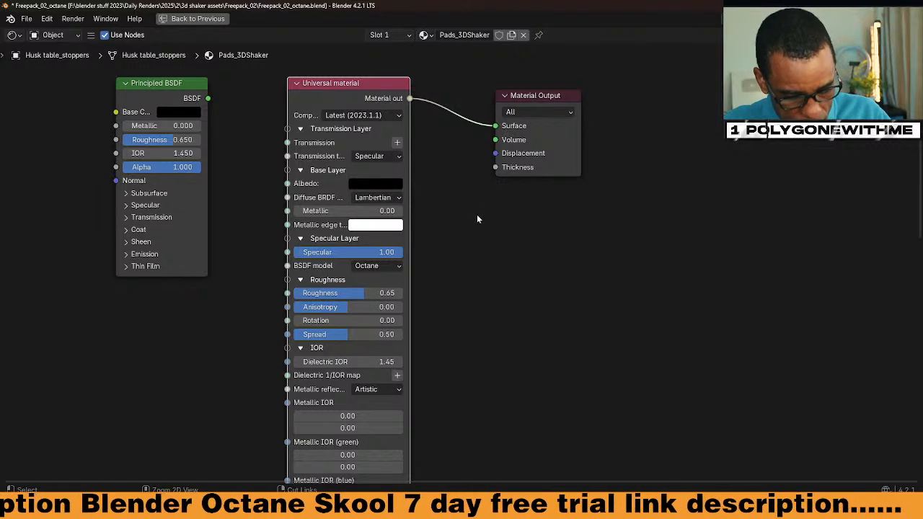
pyautogui.hotkey('ctrl', 'space')
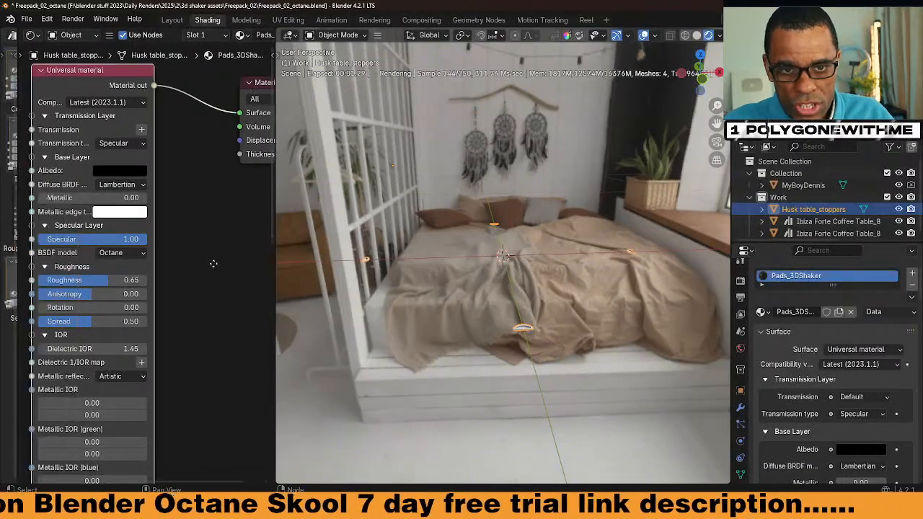
# Change the Universal material's BSDF model to GGX (energy preserving) and reattach its link to the Surface input.
pyautogui.moveTo(213, 263); pyautogui.dragTo(253, 257, button='middle')
pyautogui.click(162, 246)
pyautogui.click(160, 300)
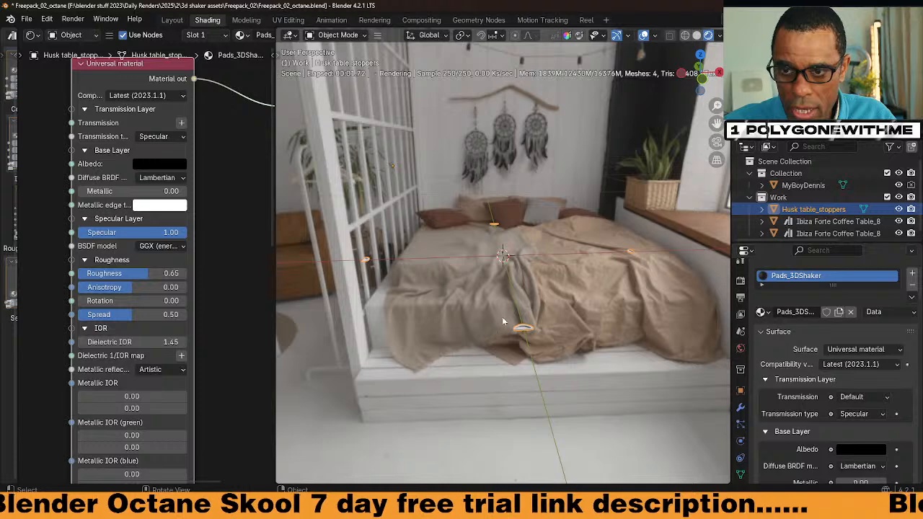
pyautogui.scroll(-1, 228, 170)
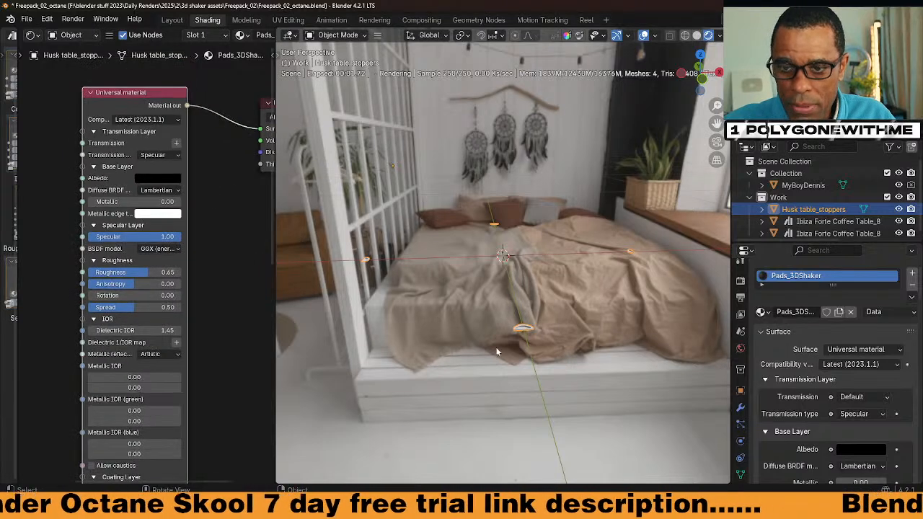
pyautogui.moveTo(233, 195); pyautogui.dragTo(177, 200, button='middle')
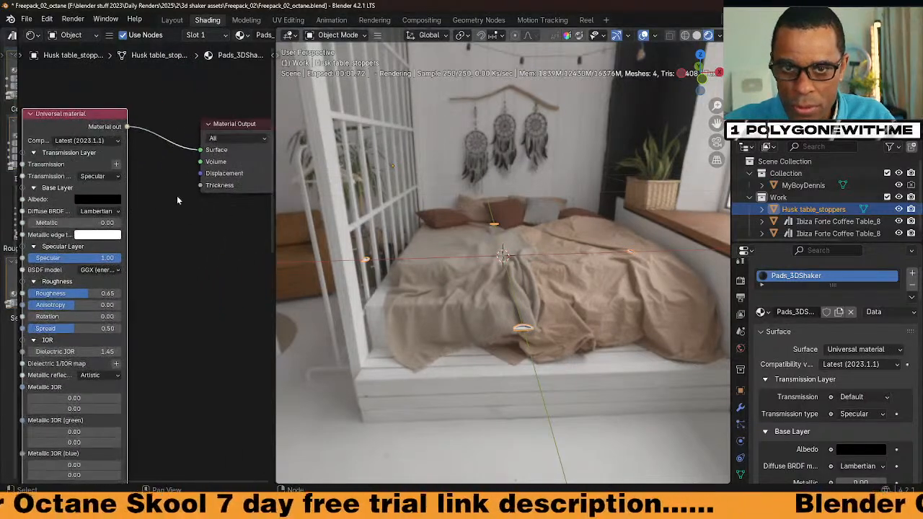
pyautogui.moveTo(203, 150)
pyautogui.mouseDown()
pyautogui.moveTo(159, 135)
pyautogui.moveTo(201, 151)
pyautogui.mouseUp()
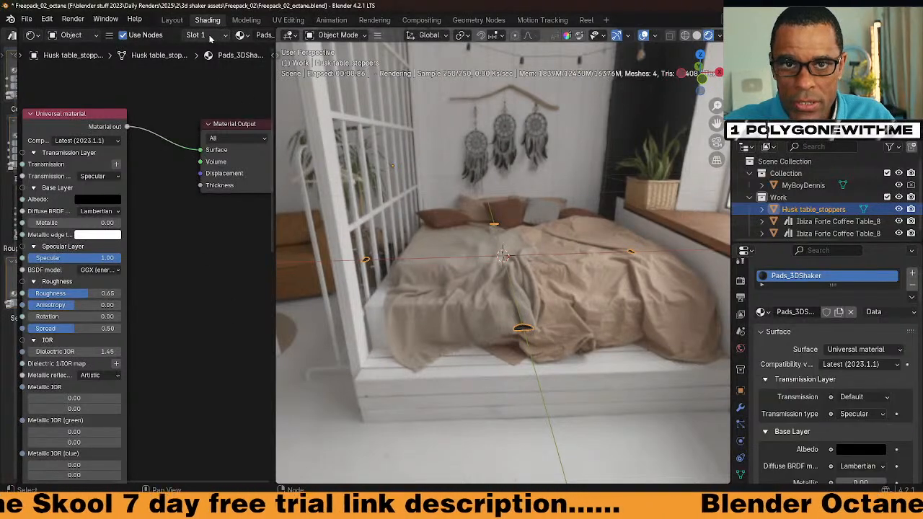
# Rename the stoppers' material as Pads_3DShaker_octane and show the material properties.
pyautogui.scroll(-3, 209, 39)
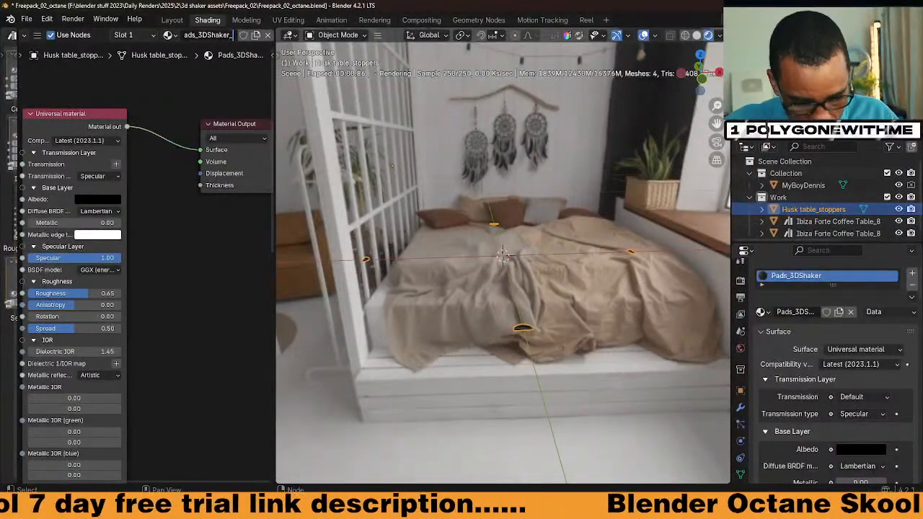
pyautogui.write('octane')
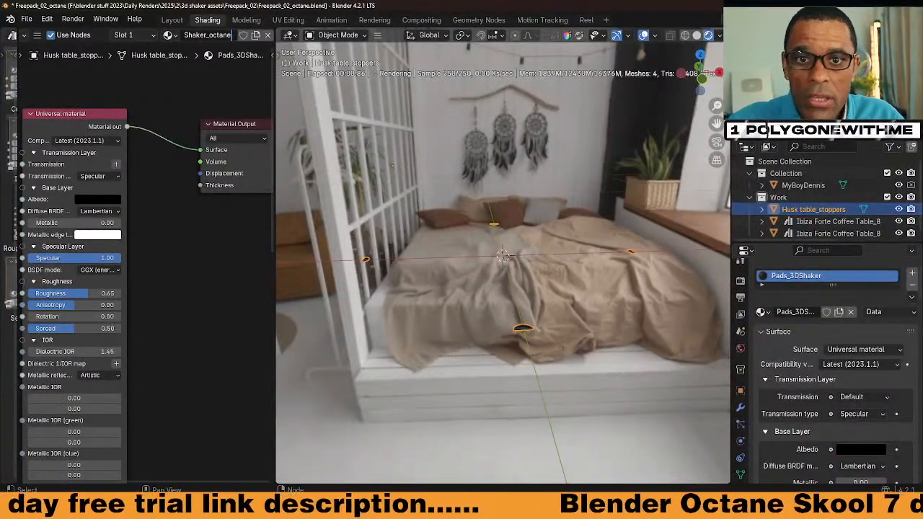
pyautogui.press('Return')
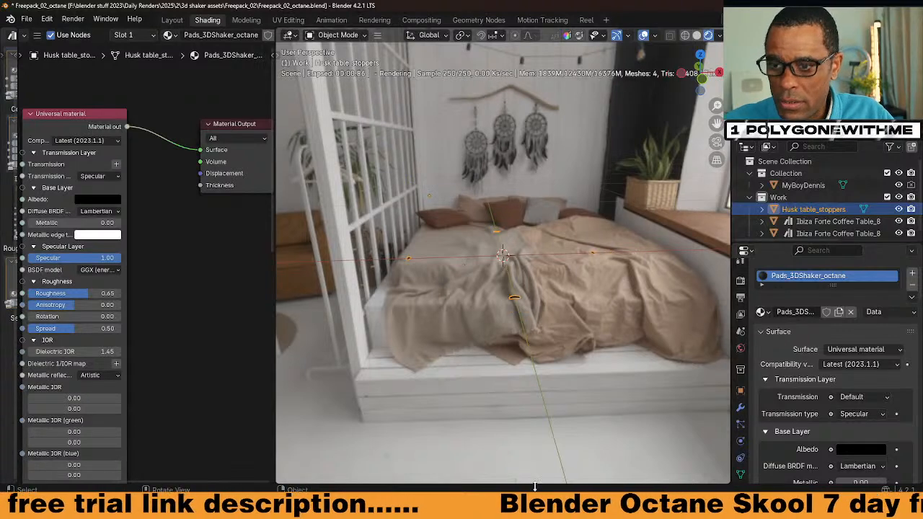
pyautogui.click(740, 442)
pyautogui.click(742, 448)
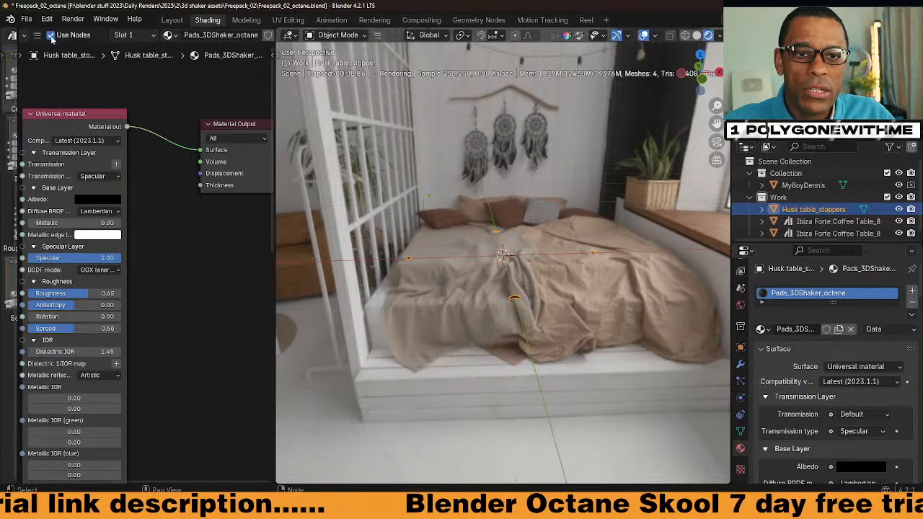
# Append the Husk table_SMALL_MODERN_METAL_3Dshaker_Dimensiva object from the B&B Italia blend file.
pyautogui.click(26, 19)
pyautogui.click(64, 161)
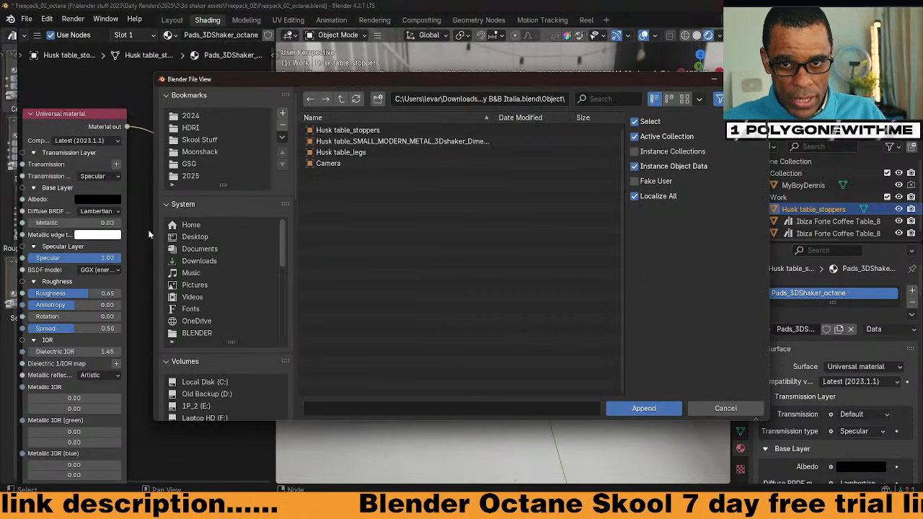
pyautogui.click(400, 142)
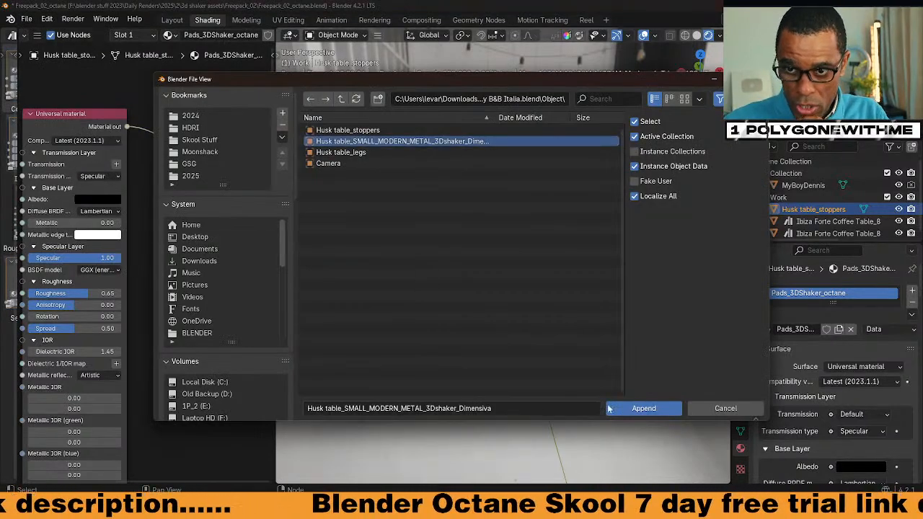
pyautogui.click(642, 409)
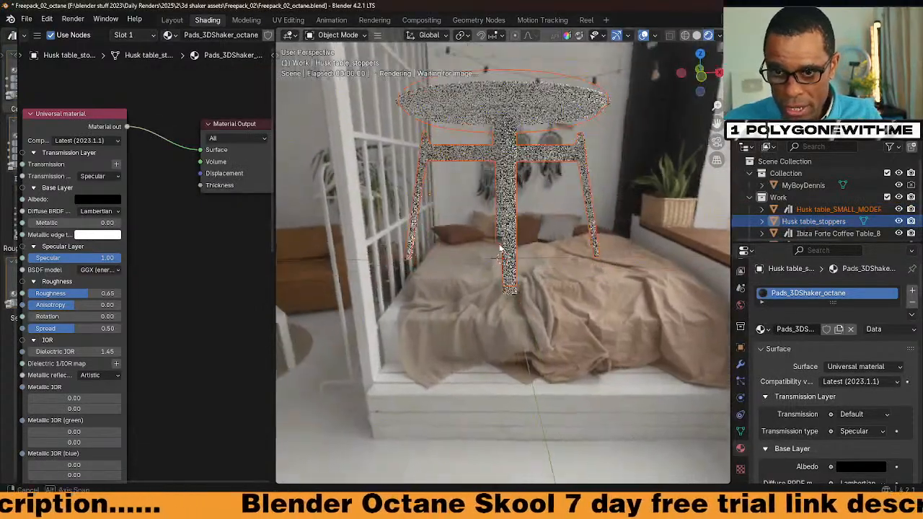
pyautogui.moveTo(500, 248); pyautogui.dragTo(511, 277, button='middle')
# Copy the appended Husk table, switch to the Cycles scene and paste it there.
pyautogui.click(500, 286)
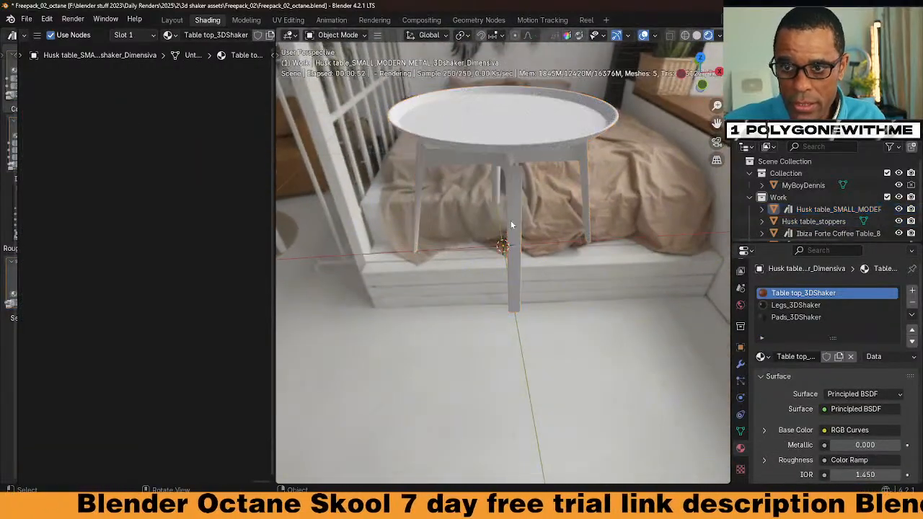
pyautogui.hotkey('ctrl', 'c')
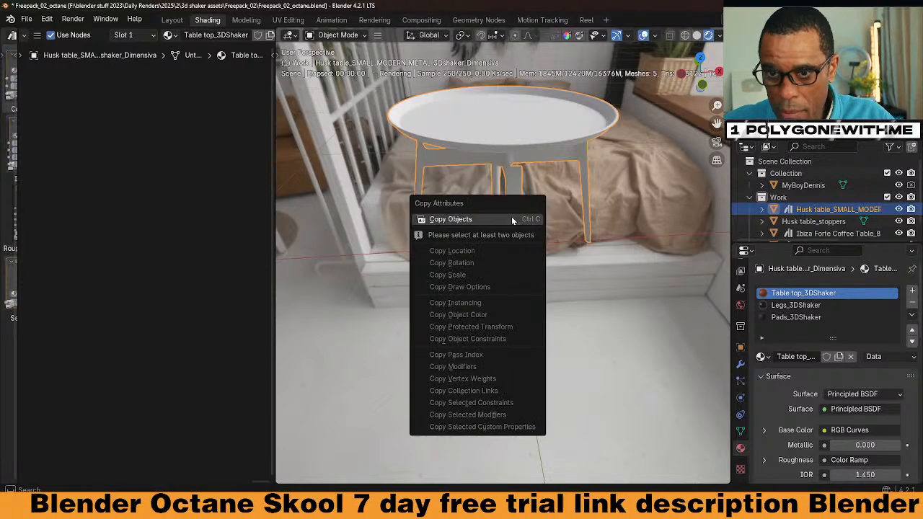
pyautogui.click(511, 220)
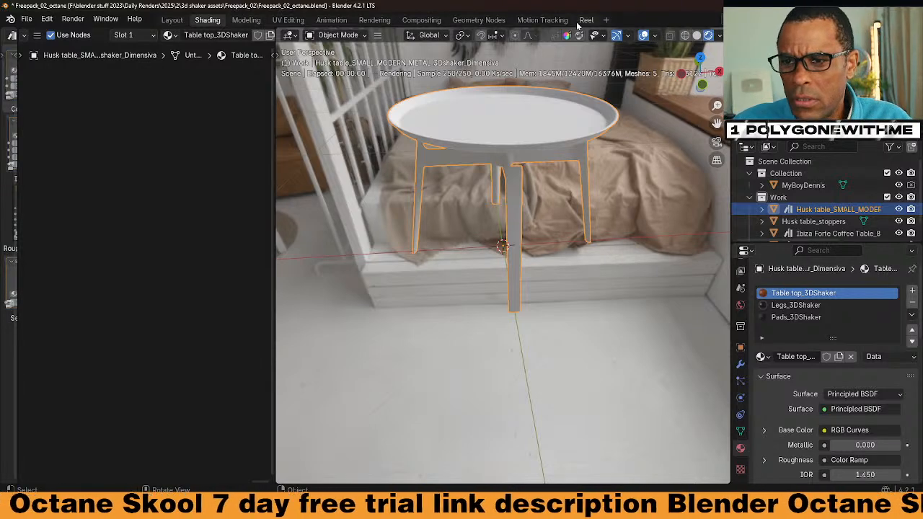
pyautogui.click(731, 18)
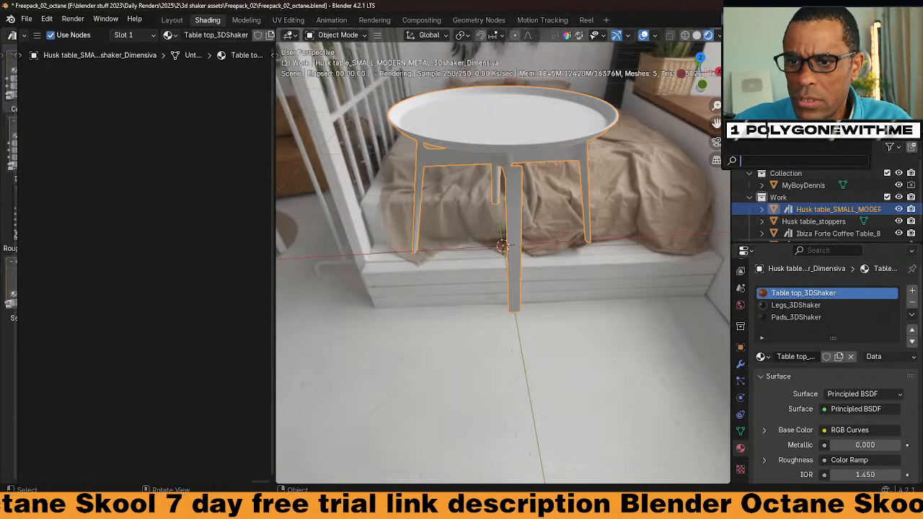
pyautogui.click(768, 72)
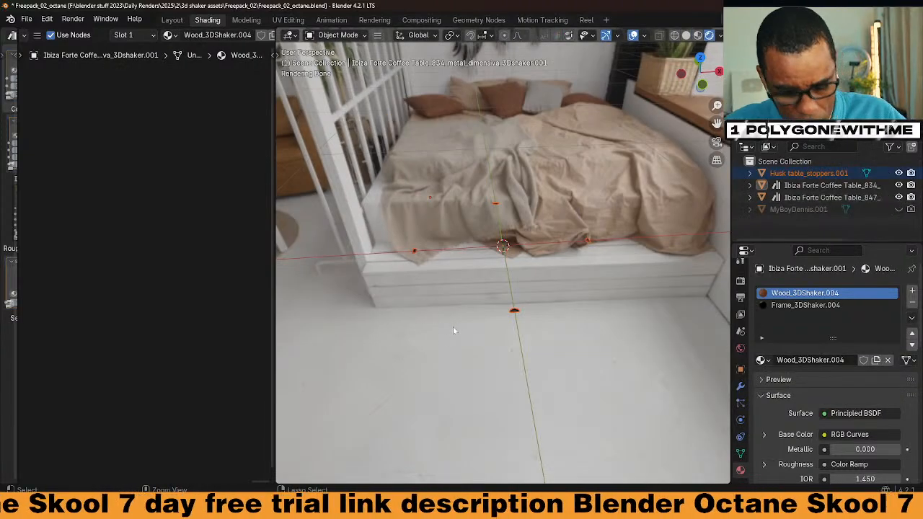
pyautogui.hotkey('ctrl', 'v')
pyautogui.moveTo(453, 326); pyautogui.dragTo(789, 333, button='middle')
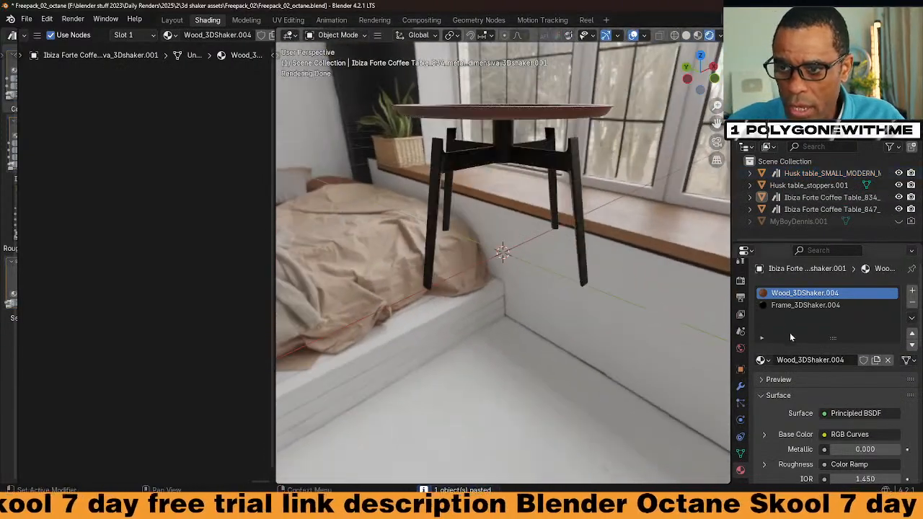
# Select the pasted Husk table and examine the node trees of its Table top_3DShaker.001 and Legs_3DShaker.001 materials.
pyautogui.click(805, 304)
pyautogui.click(576, 198)
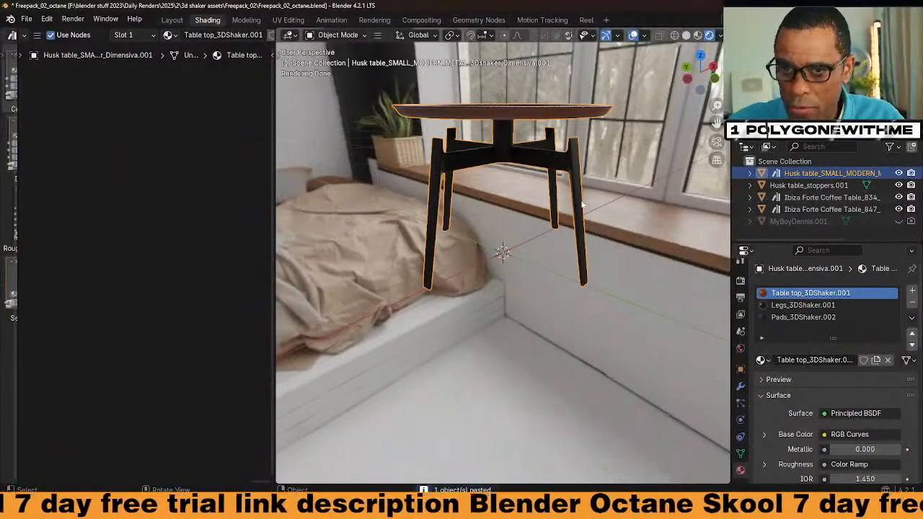
pyautogui.press('Home')
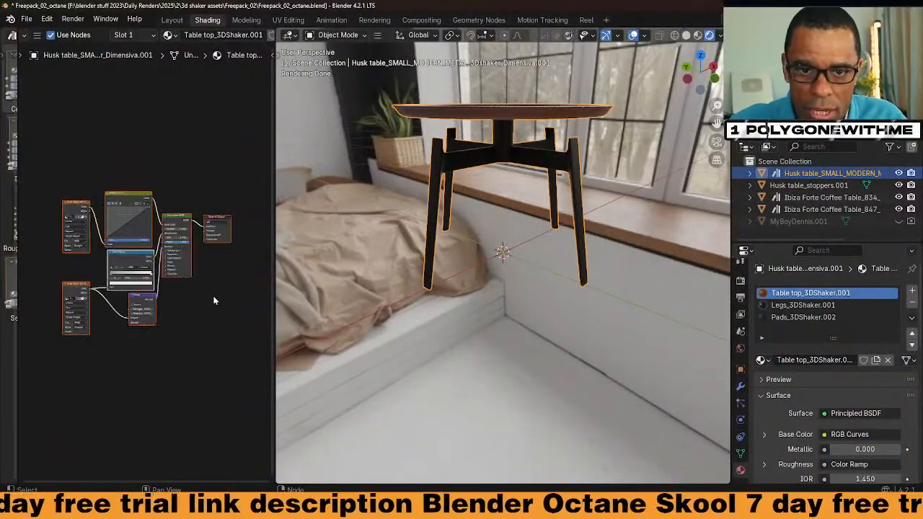
pyautogui.click(804, 306)
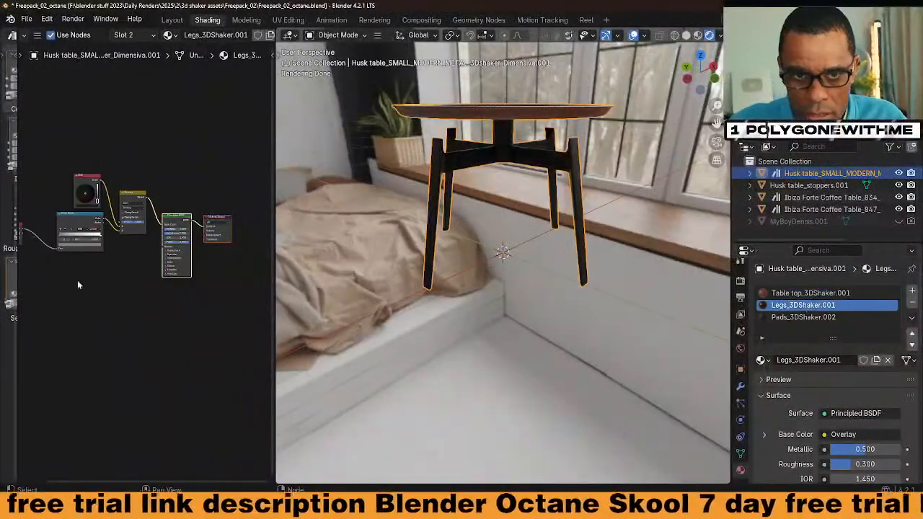
pyautogui.scroll(2, 132, 269)
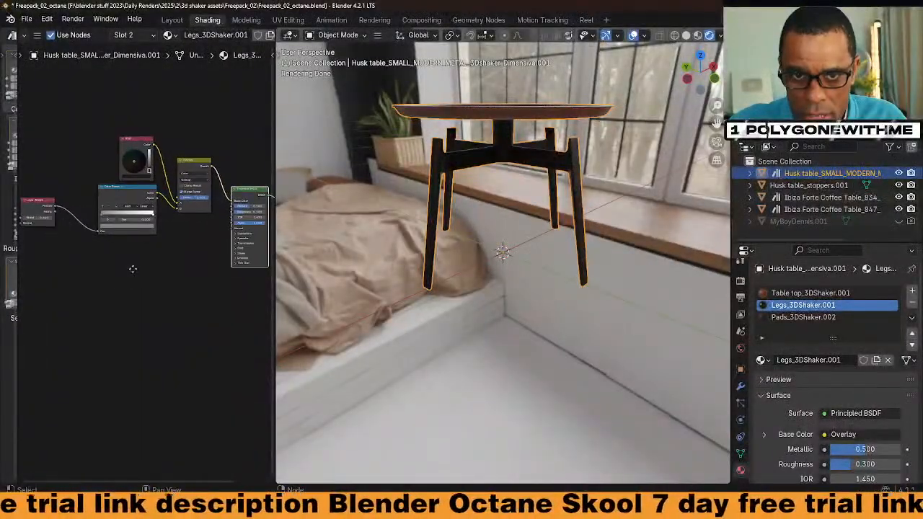
pyautogui.moveTo(132, 268); pyautogui.dragTo(121, 292, button='middle')
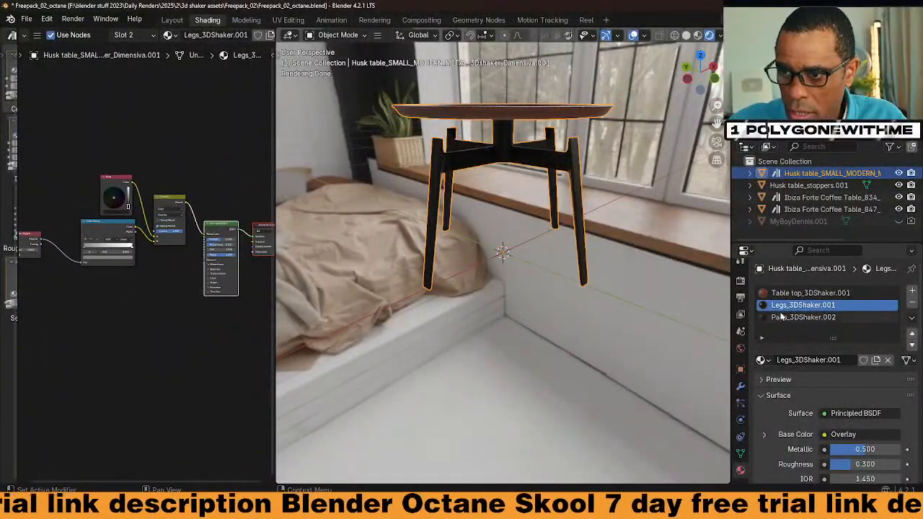
# Examine the node trees of the Pads_3DShaker.002 and Table top_3DShaker.001 materials in the Cycles scene.
pyautogui.click(803, 317)
pyautogui.scroll(3, 183, 285)
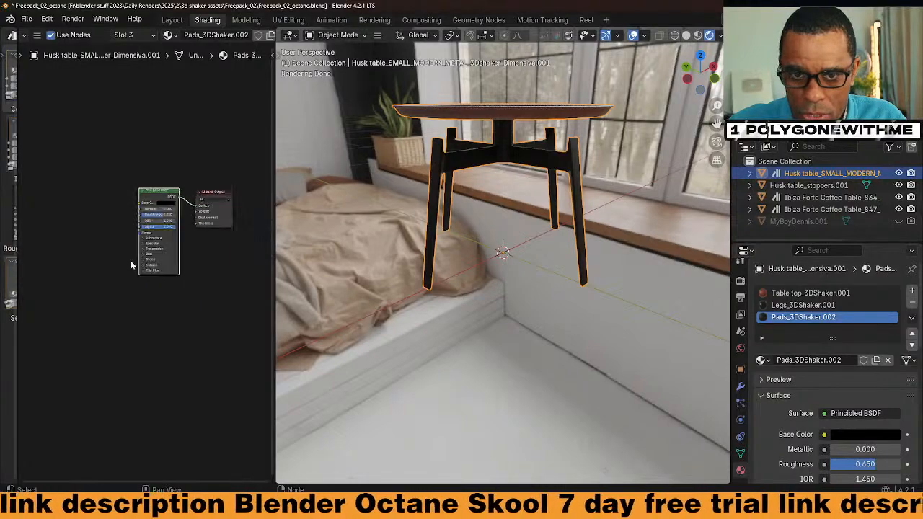
pyautogui.click(807, 293)
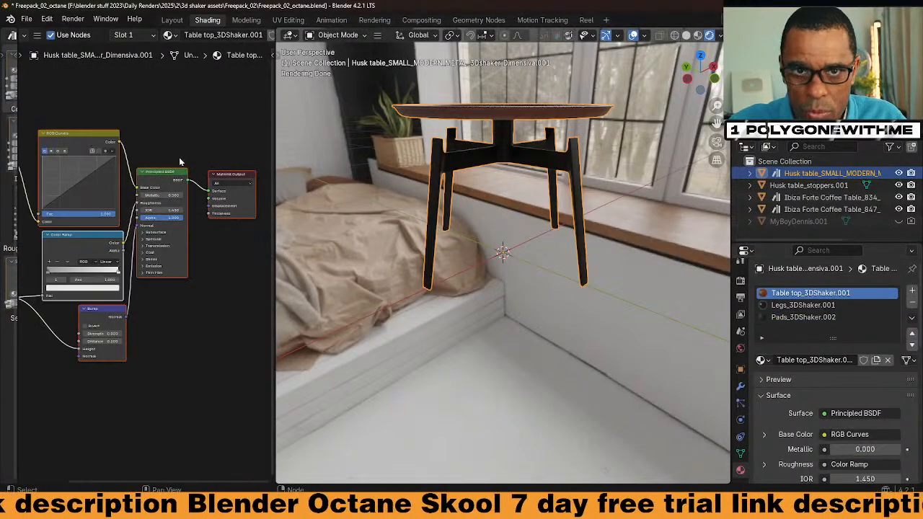
pyautogui.moveTo(108, 205); pyautogui.dragTo(199, 173, button='middle')
pyautogui.scroll(5, 75, 204)
pyautogui.moveTo(88, 231); pyautogui.dragTo(166, 270, button='middle')
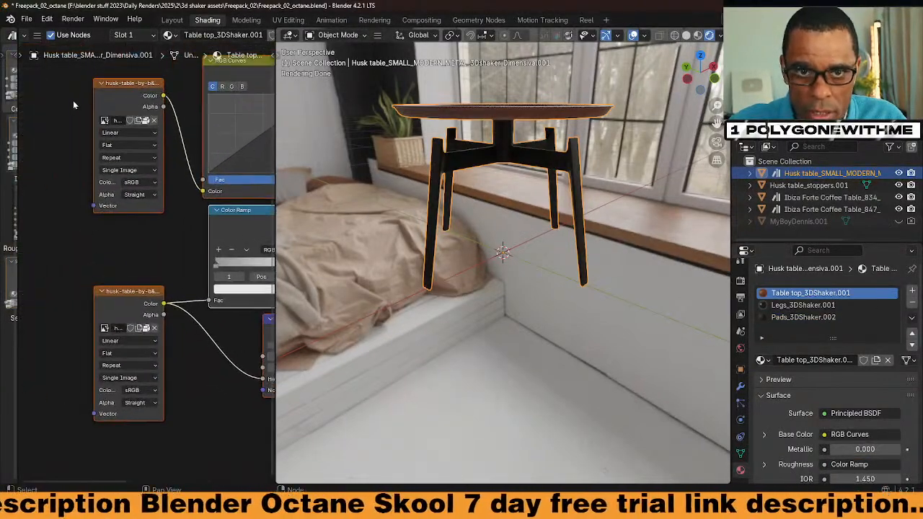
pyautogui.press('g')
pyautogui.click(82, 109)
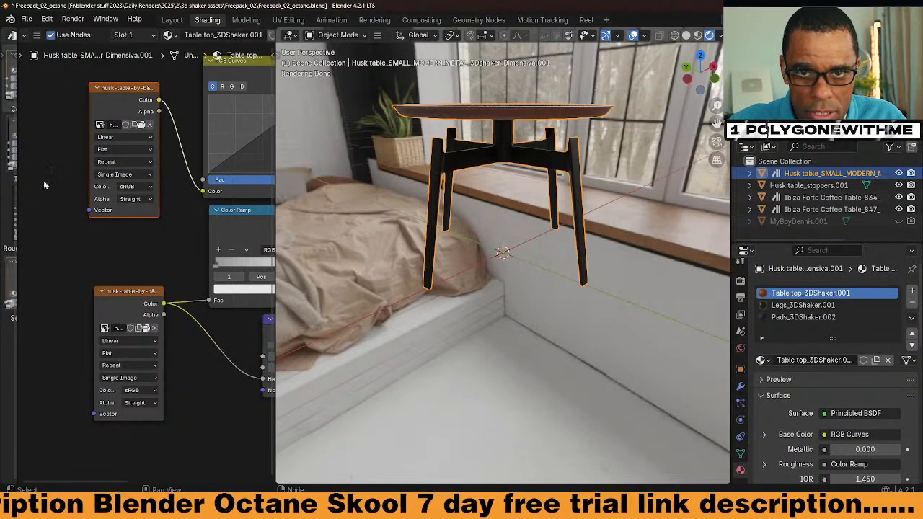
pyautogui.click(44, 181)
pyautogui.scroll(-5, 129, 241)
pyautogui.moveTo(130, 227); pyautogui.dragTo(46, 197, button='middle')
pyautogui.scroll(-2, 45, 200)
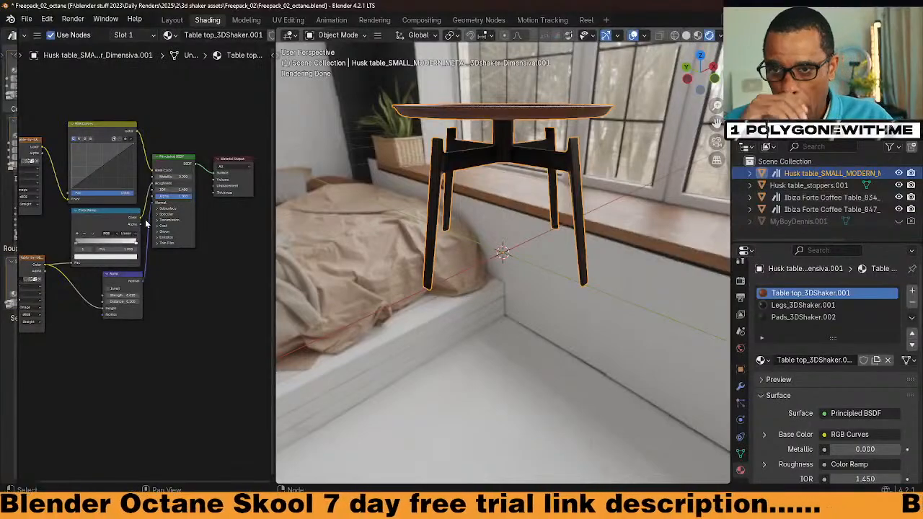
pyautogui.moveTo(417, 227)
pyautogui.mouseDown(button='middle')
pyautogui.moveTo(402, 310)
pyautogui.moveTo(414, 289)
pyautogui.moveTo(533, 218)
pyautogui.moveTo(439, 259)
pyautogui.moveTo(356, 276)
pyautogui.moveTo(404, 238)
pyautogui.mouseUp(button='middle')
# Switch back to the Octane scene and maximize the node editor on the Table top_3DShaker material.
pyautogui.click(730, 19)
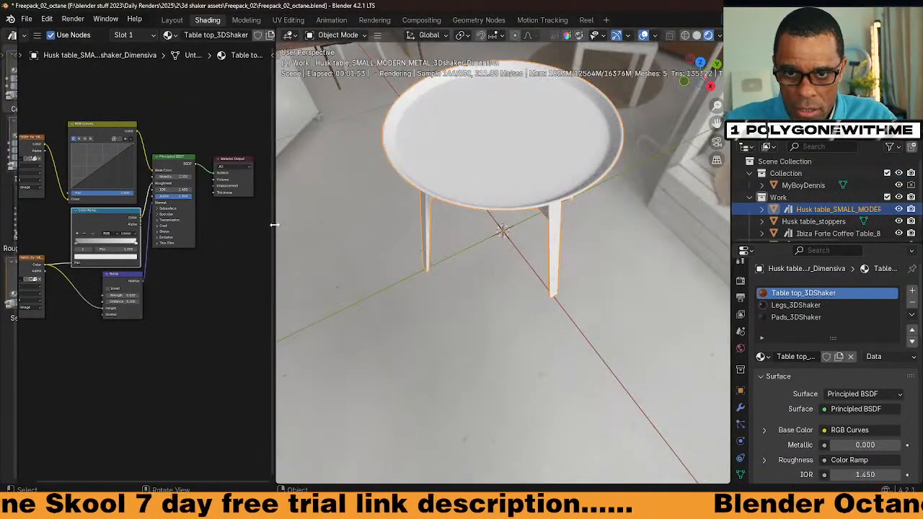
pyautogui.moveTo(274, 225); pyautogui.dragTo(478, 226)
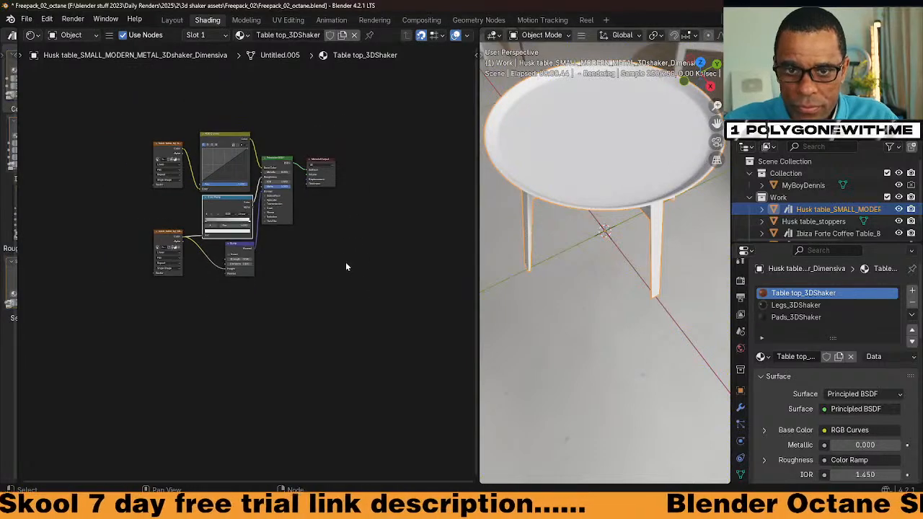
pyautogui.moveTo(345, 267); pyautogui.dragTo(318, 283, button='middle')
pyautogui.scroll(3, 306, 279)
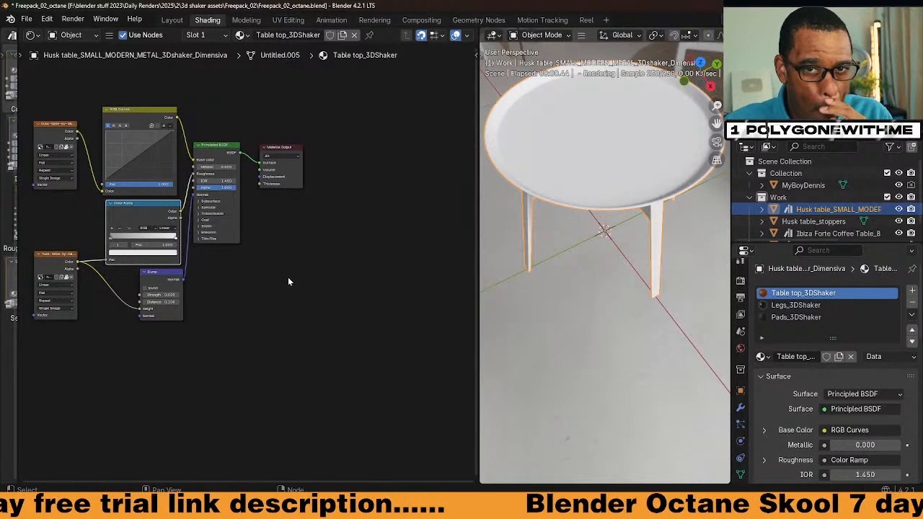
pyautogui.scroll(-3, 289, 271)
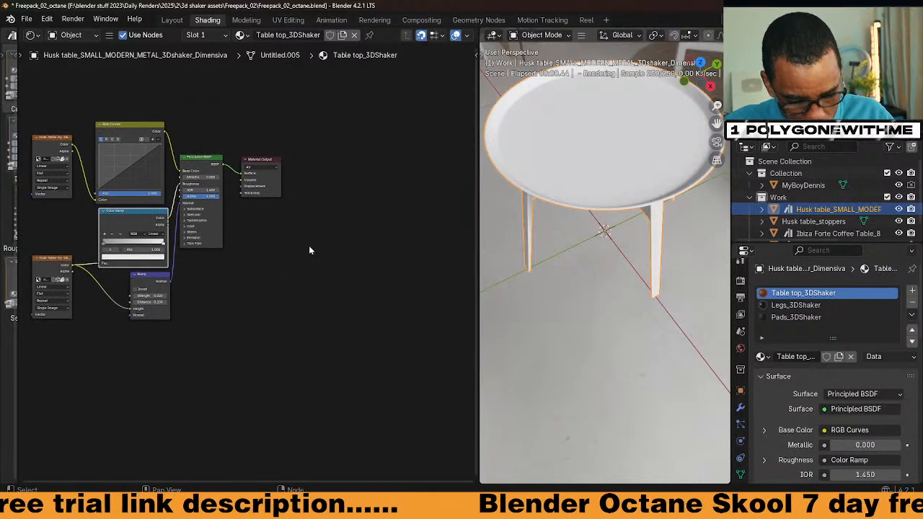
pyautogui.hotkey('shift', 'space')
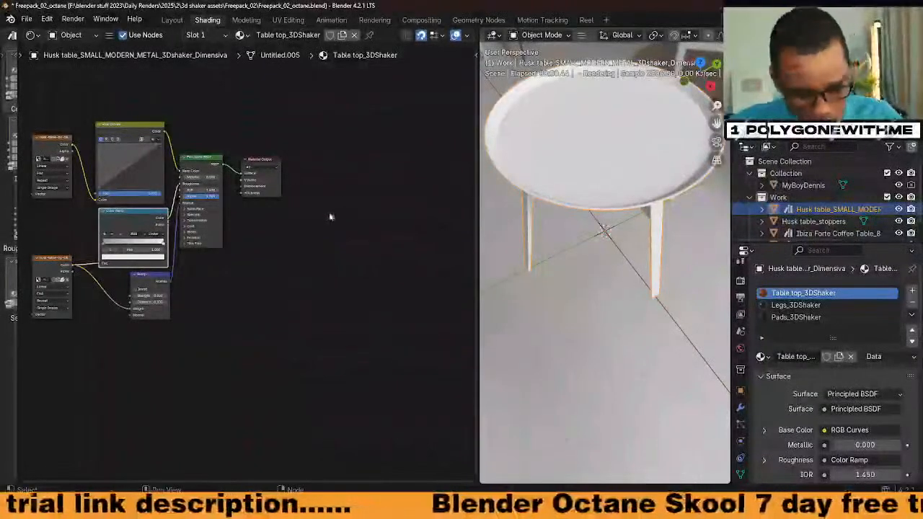
pyautogui.hotkey('shift', 'space')
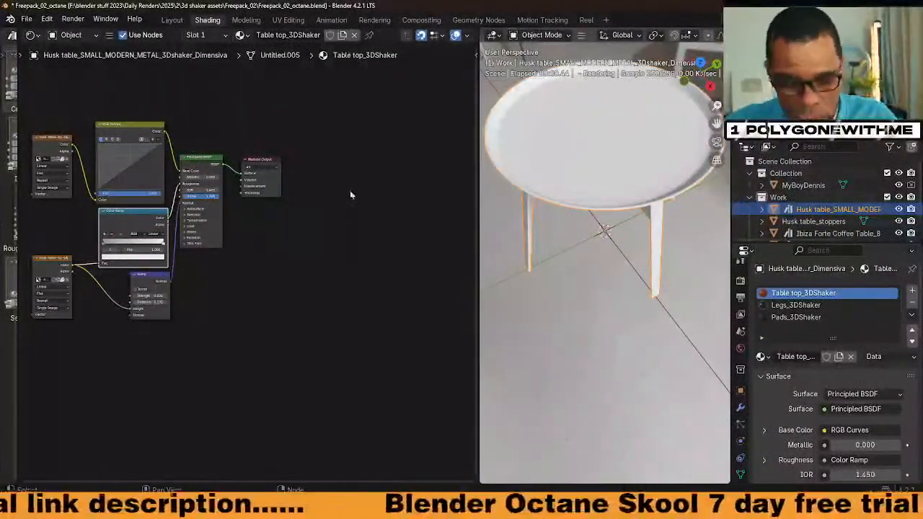
pyautogui.hotkey('ctrl', 'space')
pyautogui.keyDown('ctrl'); pyautogui.scroll(-3, 428, 291); pyautogui.keyUp('ctrl')
pyautogui.scroll(2, 523, 264)
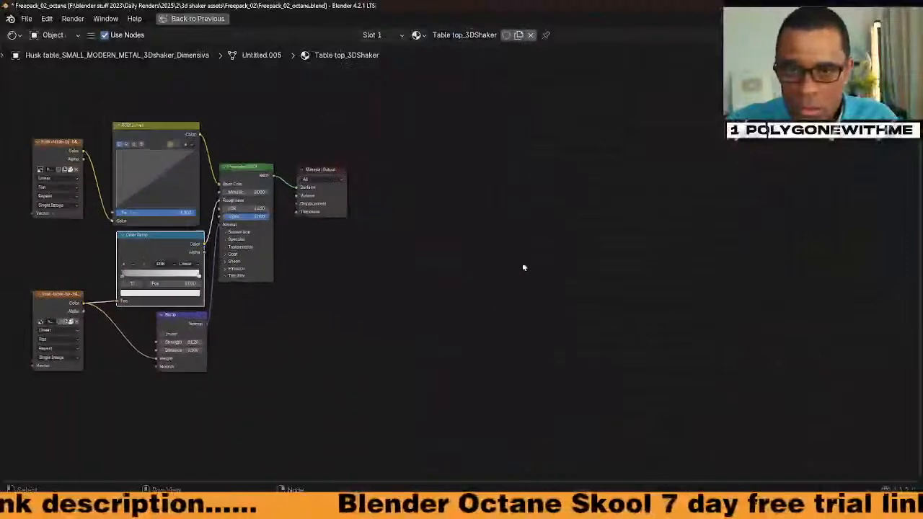
# Add an Octane Universal material node and connect it to the Surface input of the relocated Material Output.
pyautogui.hotkey('shift', 'a')
pyautogui.write('un')
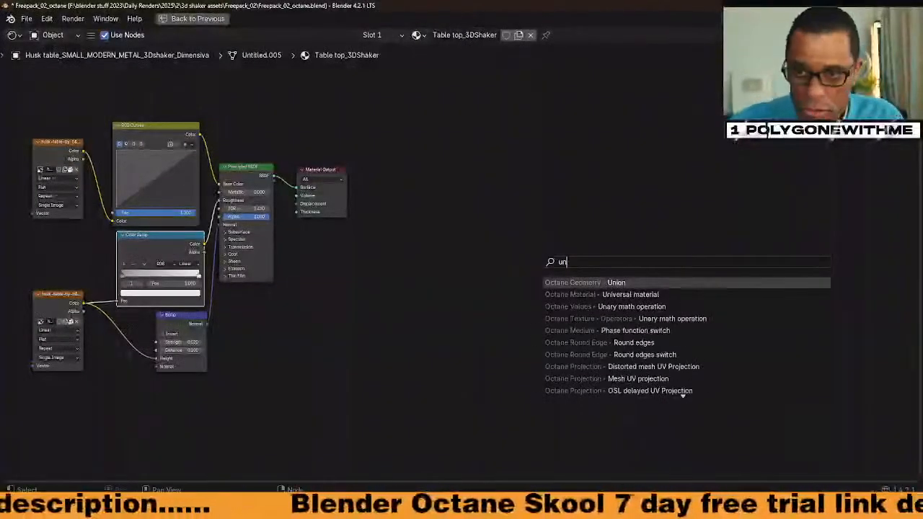
pyautogui.press('Up')
pyautogui.press('Up')
pyautogui.press('Return')
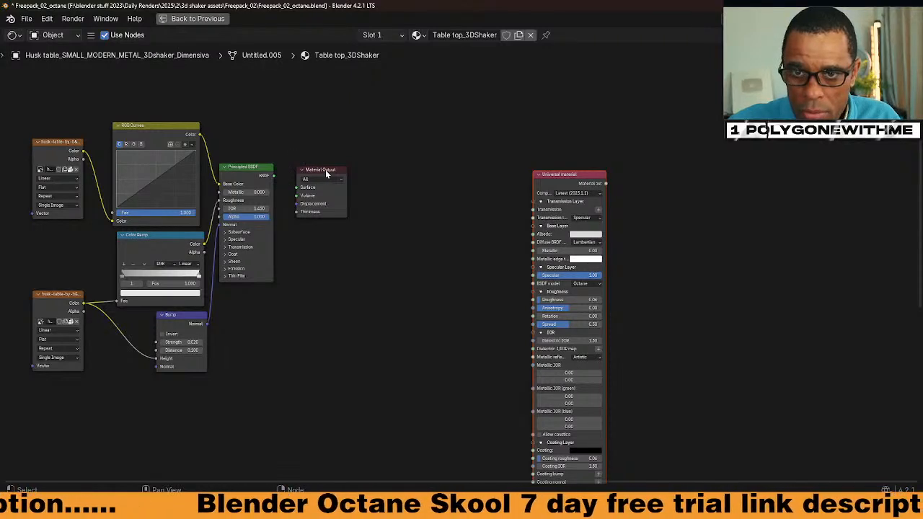
pyautogui.moveTo(326, 169); pyautogui.dragTo(764, 182)
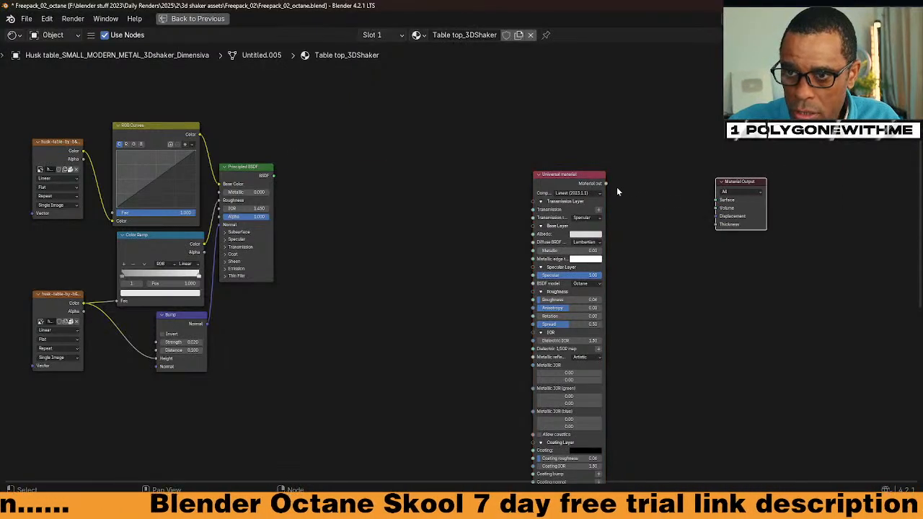
pyautogui.moveTo(606, 184); pyautogui.dragTo(669, 195)
pyautogui.moveTo(606, 185); pyautogui.dragTo(716, 201)
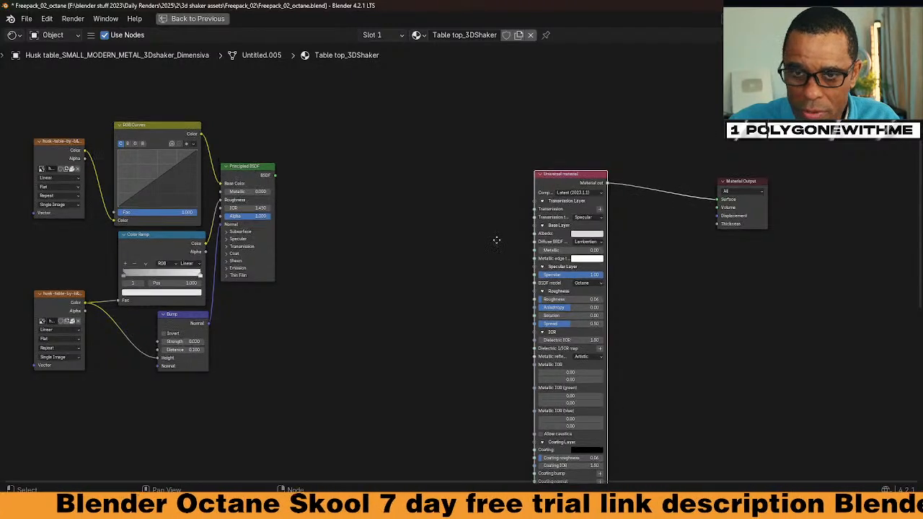
# Add an Octane Color correction node and link its output to the Universal material's Albedo.
pyautogui.moveTo(353, 258); pyautogui.dragTo(382, 245, button='middle')
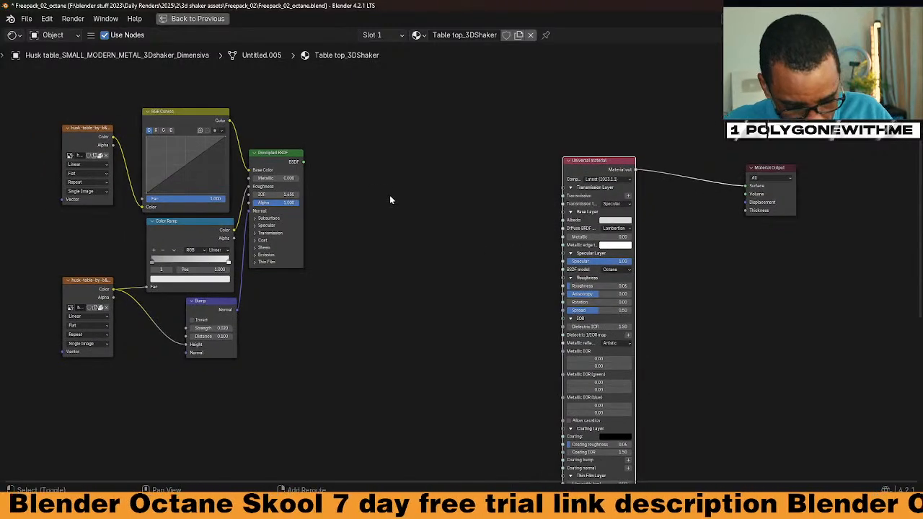
pyautogui.hotkey('shift', 'a')
pyautogui.write('co')
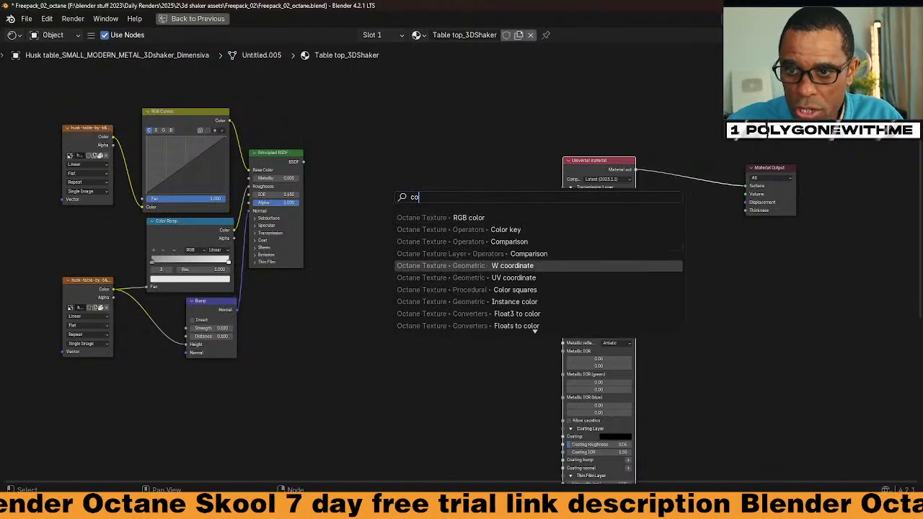
pyautogui.write('r')
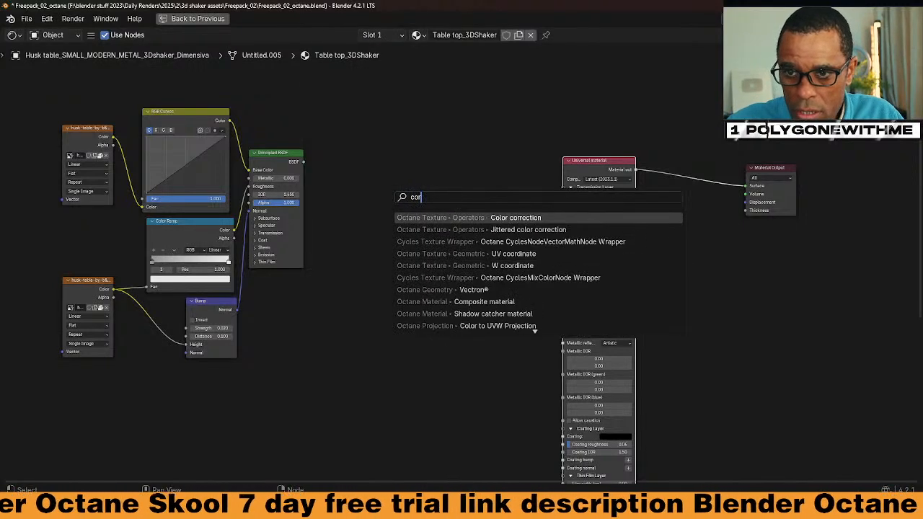
pyautogui.click(516, 217)
pyautogui.click(408, 157)
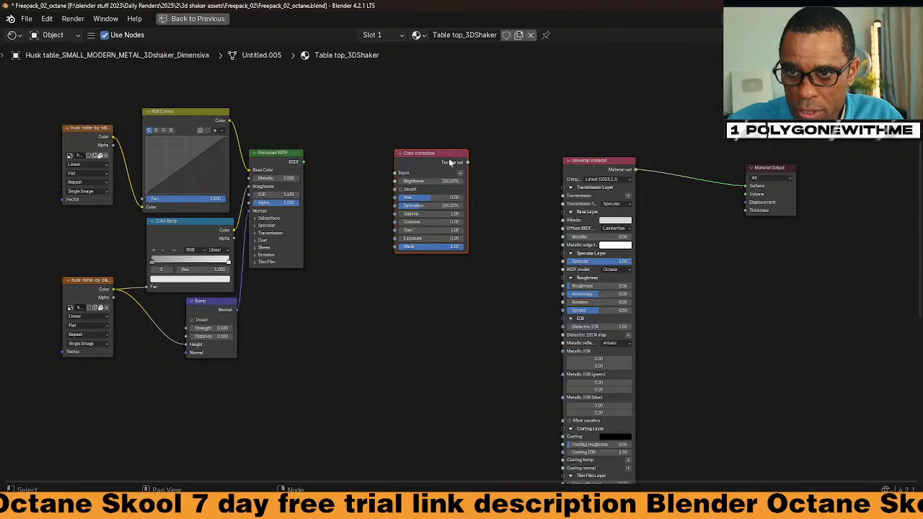
pyautogui.moveTo(450, 163); pyautogui.dragTo(465, 163)
pyautogui.moveTo(542, 227); pyautogui.dragTo(551, 227)
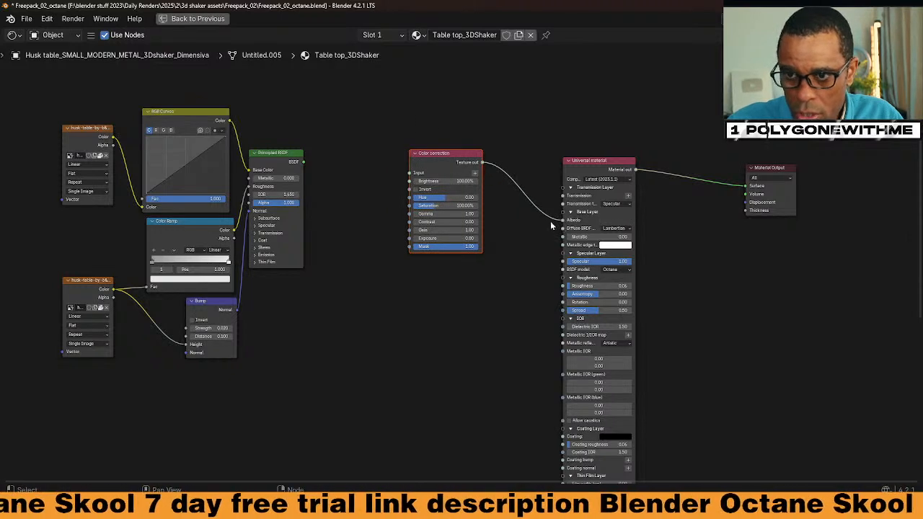
# Move the Color correction, Universal material and Material Output nodes farther from the Cycles nodes to make room.
pyautogui.moveTo(453, 166); pyautogui.dragTo(475, 166)
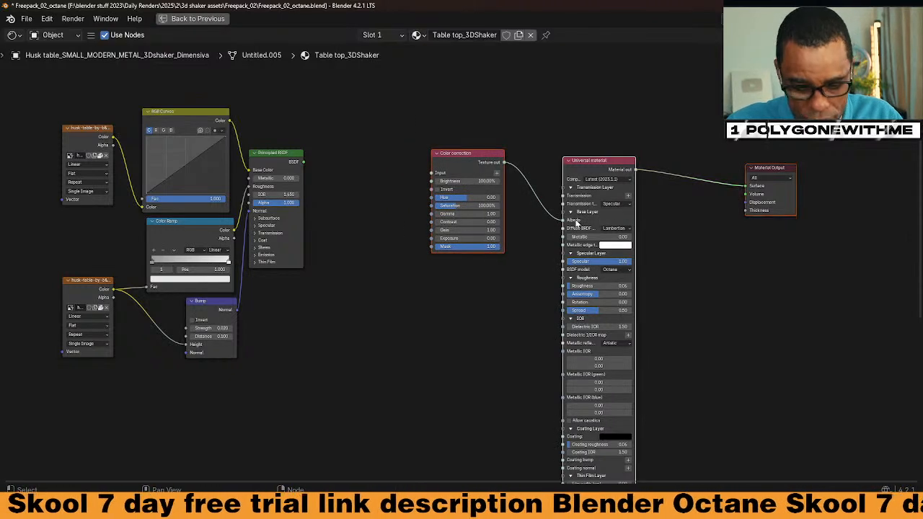
pyautogui.moveTo(575, 219); pyautogui.dragTo(758, 176)
pyautogui.click(502, 264)
# Add an Octane RGB image node just before the Color correction node.
pyautogui.moveTo(228, 186); pyautogui.dragTo(228, 209, button='middle')
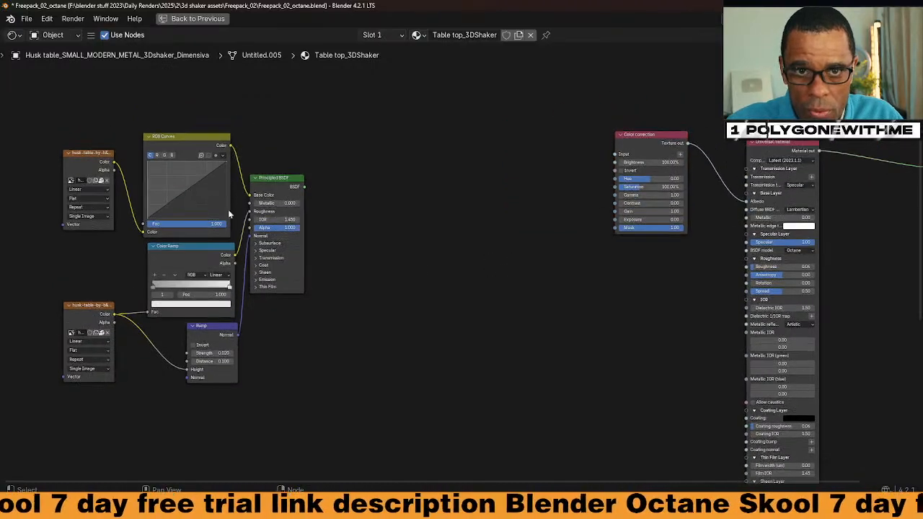
pyautogui.hotkey('shift', 'a')
pyautogui.write('rgm')
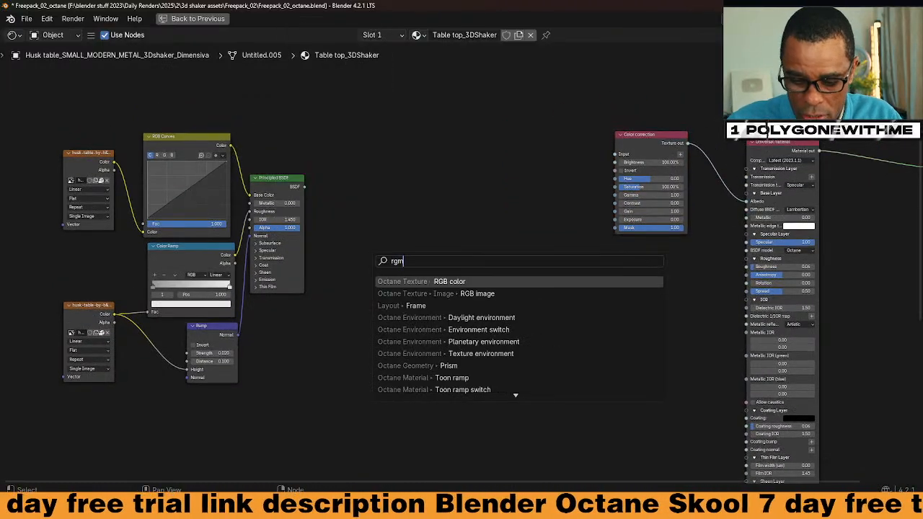
pyautogui.press('Down')
pyautogui.press('Return')
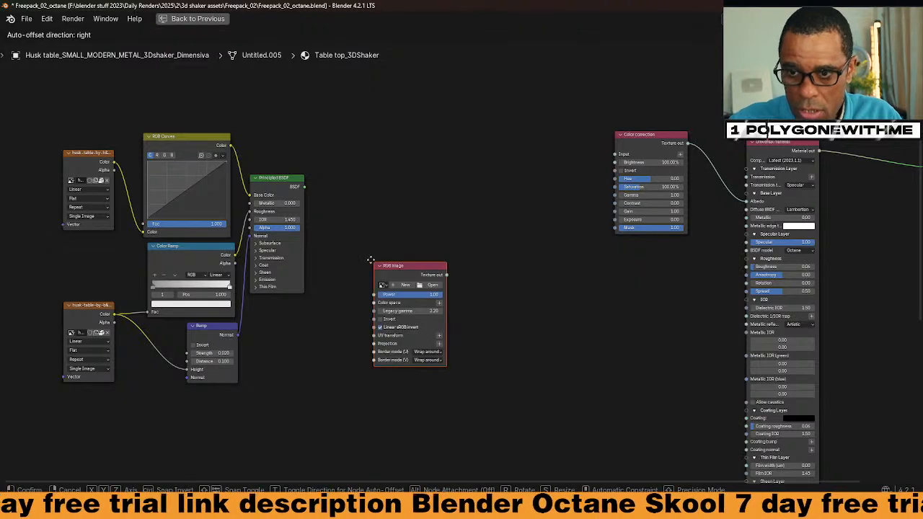
pyautogui.click(499, 135)
# Assign husk-table-by-b&b-italia-top-diffuse.jpg to the RGB image node and link it to the Color correction's Input.
pyautogui.click(78, 177)
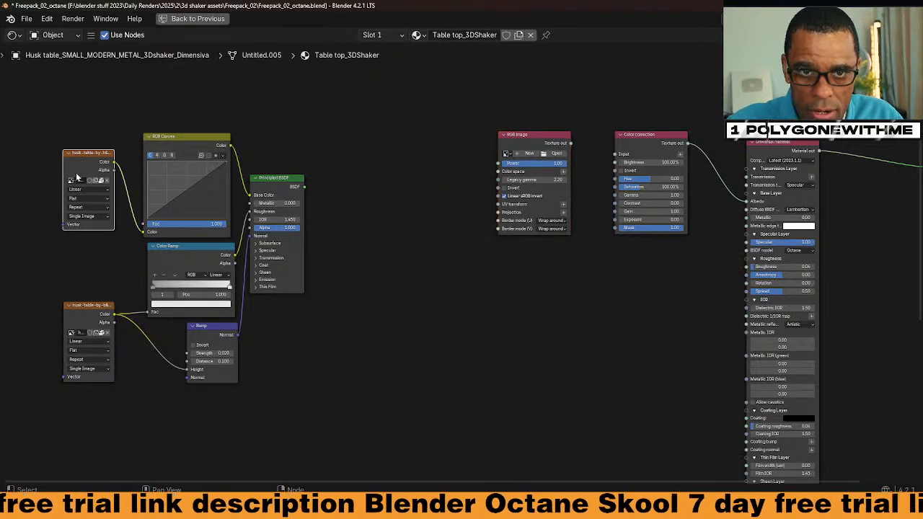
pyautogui.moveTo(64, 175); pyautogui.dragTo(30, 175)
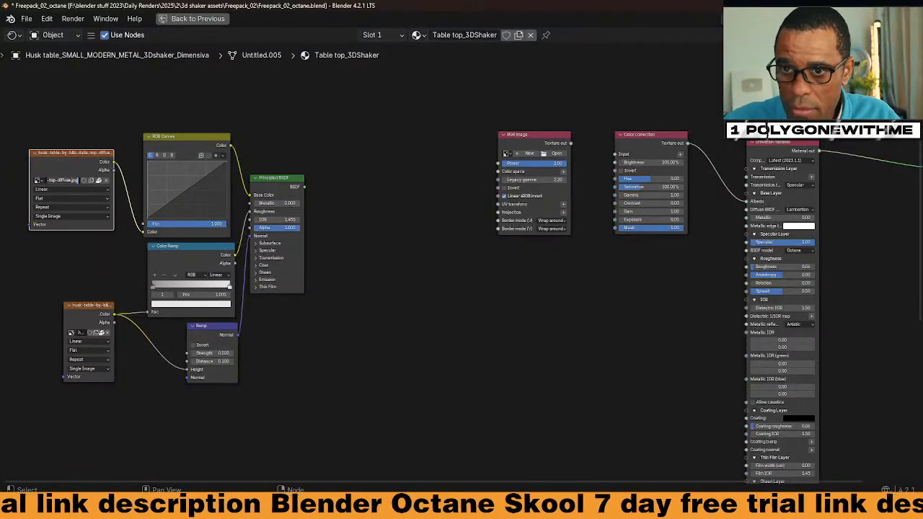
pyautogui.click(507, 155)
pyautogui.write('husk-table-by-b&b-italia-top-diffuse.jpg')
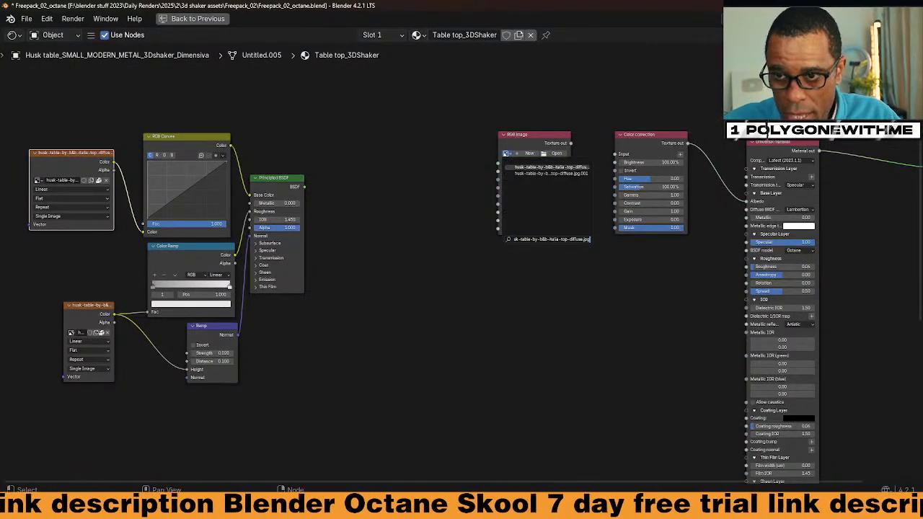
pyautogui.press('Return')
pyautogui.moveTo(568, 143); pyautogui.dragTo(610, 158)
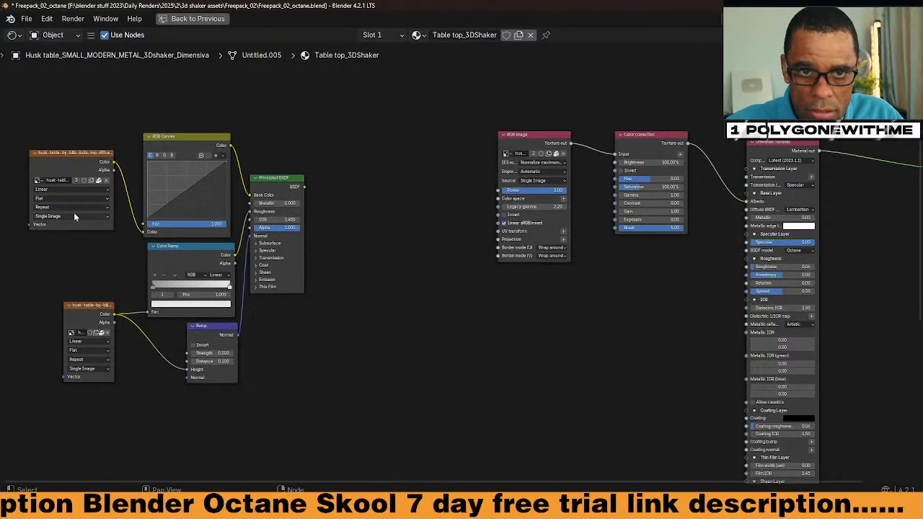
# Widen the two Cycles image texture nodes until their full texture file names can be read.
pyautogui.moveTo(461, 346); pyautogui.dragTo(454, 340, button='middle')
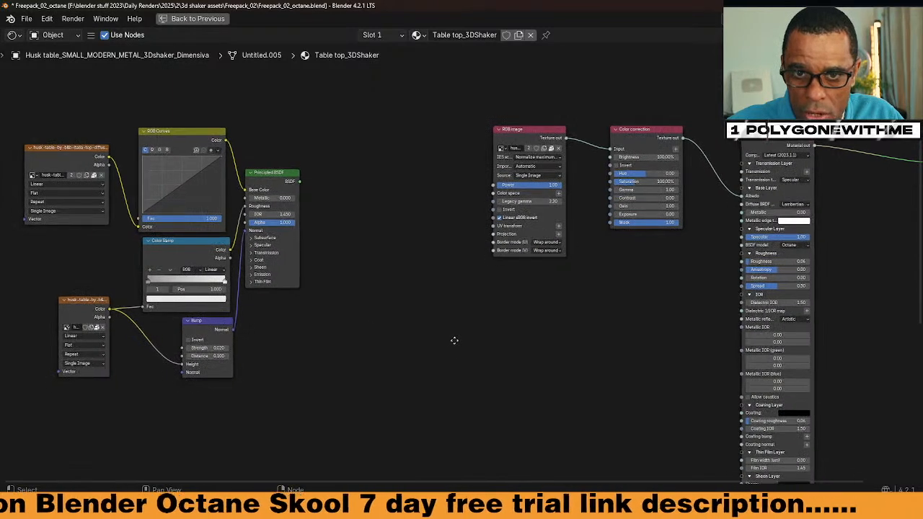
pyautogui.moveTo(325, 337); pyautogui.dragTo(350, 315, button='middle')
pyautogui.click(92, 280)
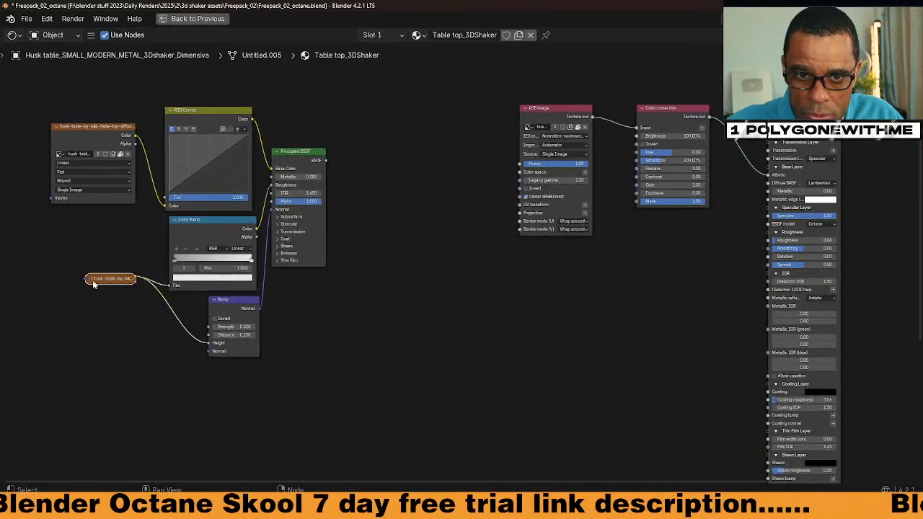
pyautogui.click(92, 281)
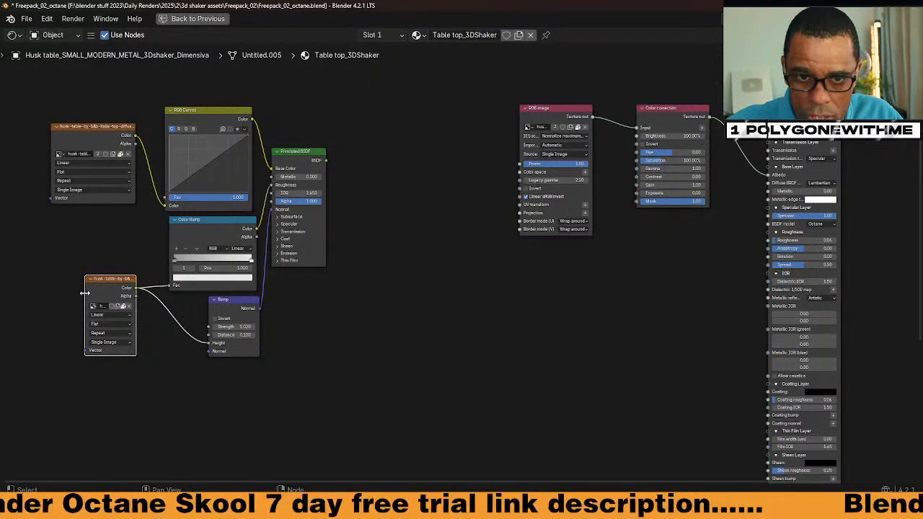
pyautogui.moveTo(86, 293); pyautogui.dragTo(35, 295)
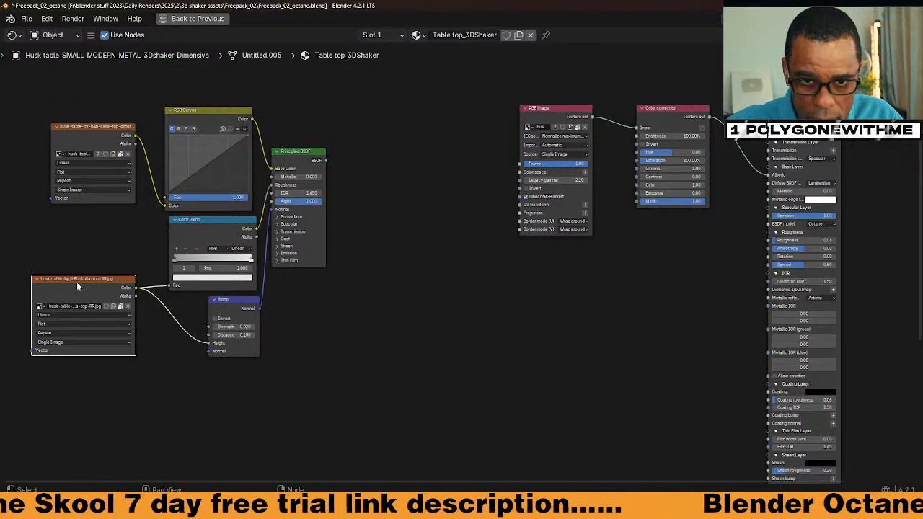
pyautogui.click(67, 146)
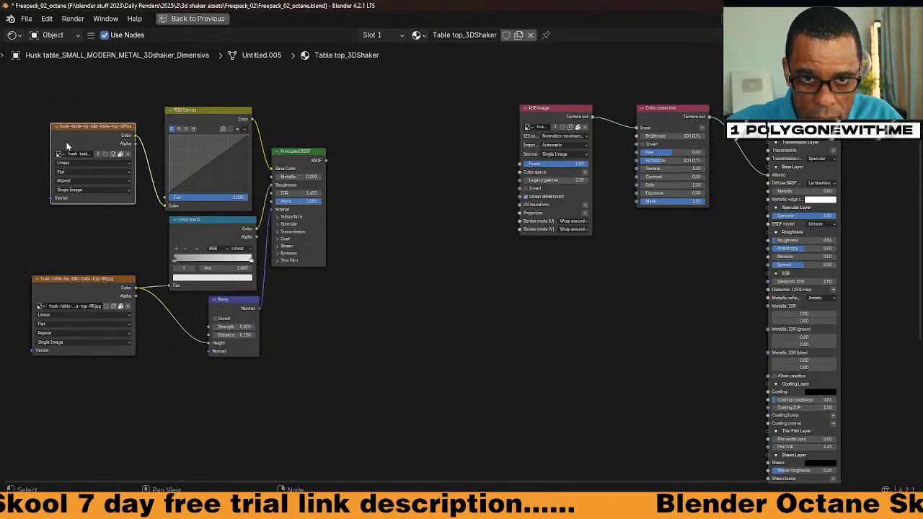
pyautogui.moveTo(52, 139); pyautogui.dragTo(10, 139)
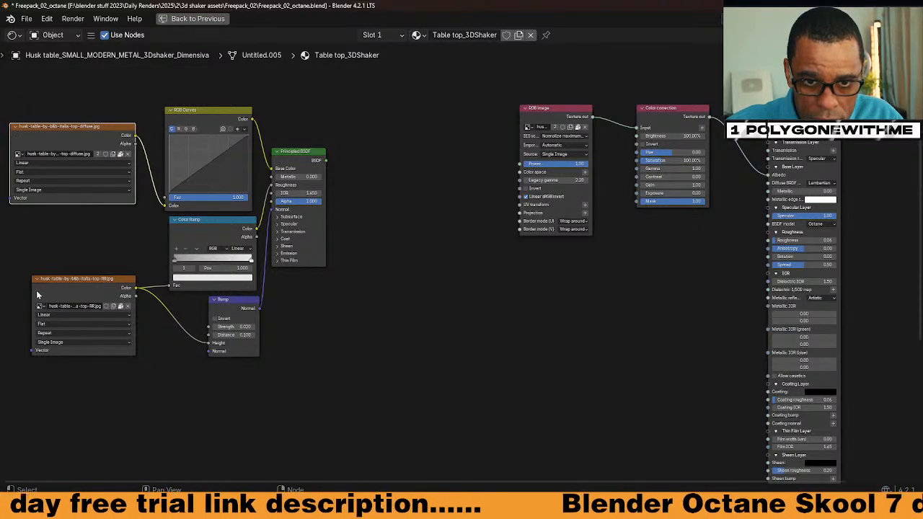
# Widen the lower image texture node and read its full image name.
pyautogui.moveTo(32, 290); pyautogui.dragTo(14, 291)
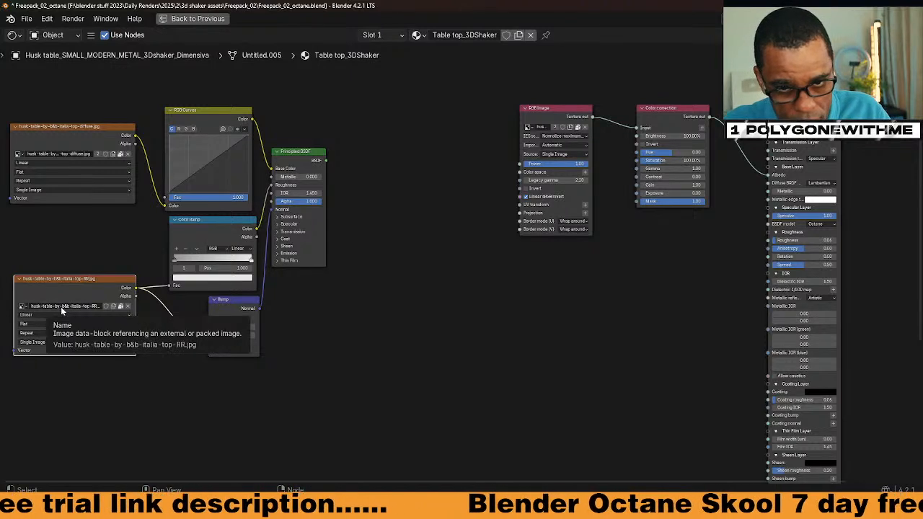
pyautogui.click(60, 307)
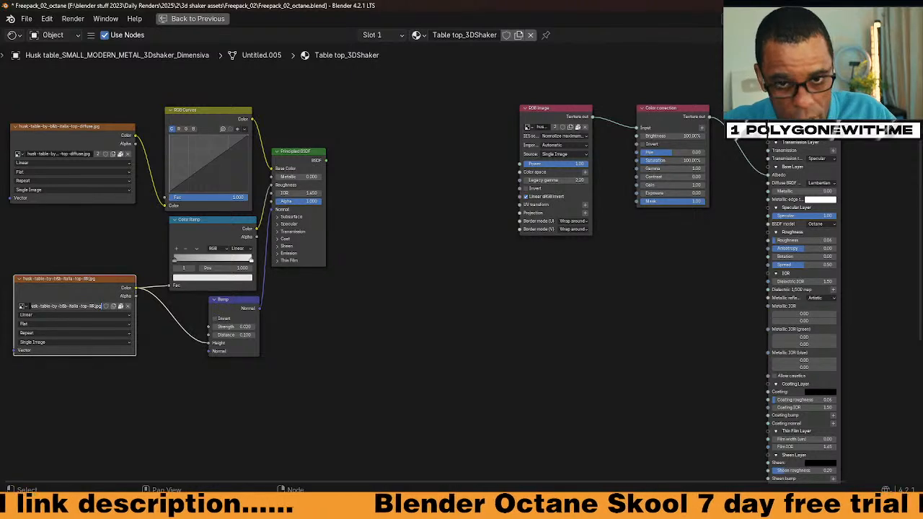
pyautogui.press('Return')
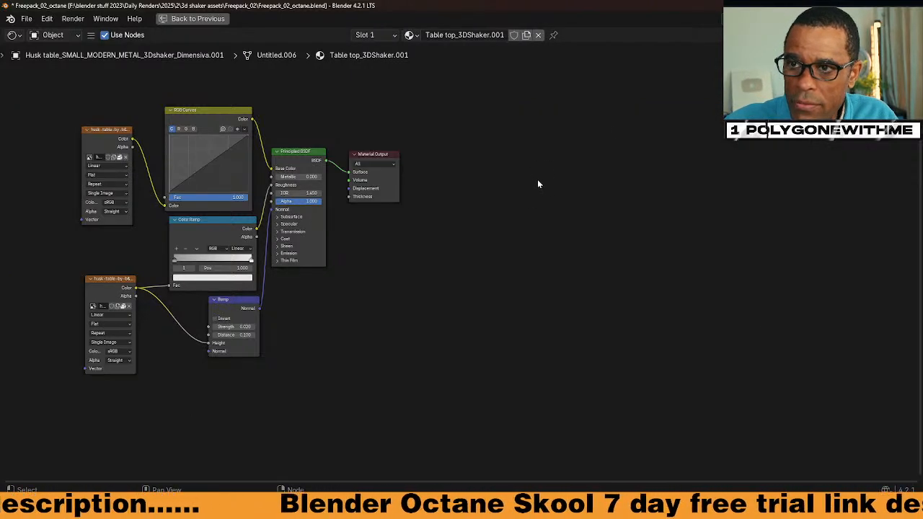
# Preview the lower husk-table image texture directly on the table top in the Cycles version of the scene.
pyautogui.click(200, 20)
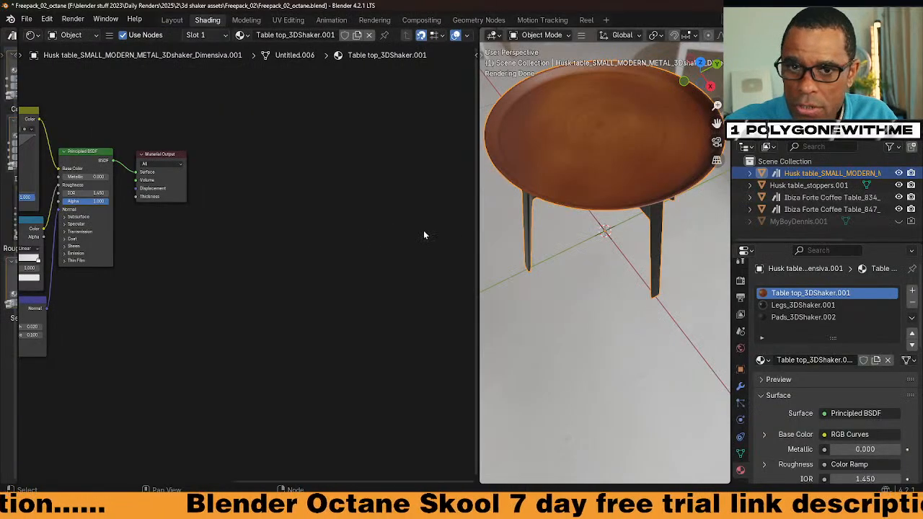
pyautogui.moveTo(312, 211); pyautogui.dragTo(389, 147, button='middle')
pyautogui.moveTo(243, 233); pyautogui.dragTo(346, 276, button='middle')
pyautogui.moveTo(231, 289); pyautogui.dragTo(266, 284, button='middle')
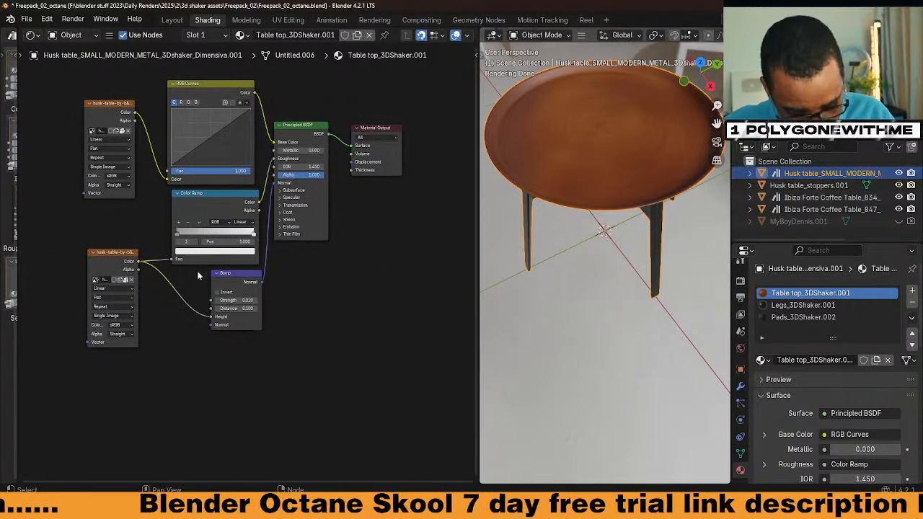
pyautogui.keyDown('ctrl'); pyautogui.keyDown('shift'); pyautogui.click(115, 258); pyautogui.keyUp('shift'); pyautogui.keyUp('ctrl')
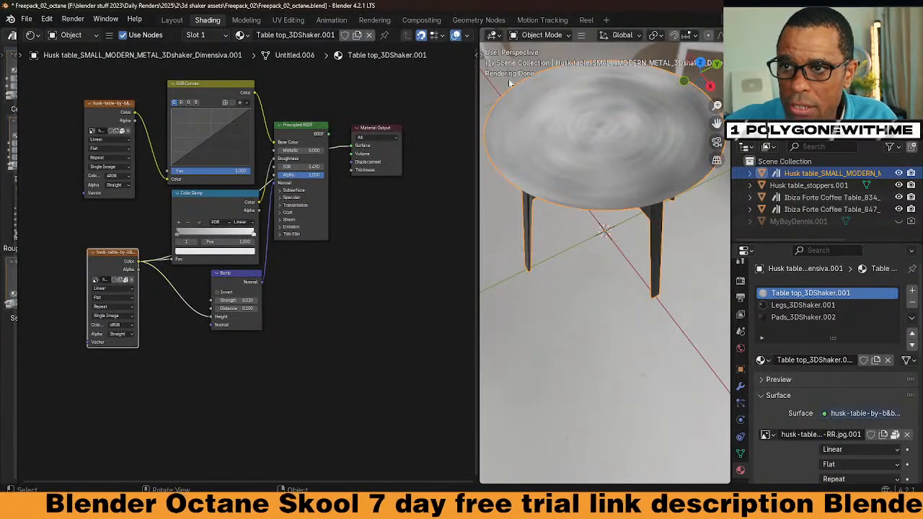
pyautogui.click(730, 20)
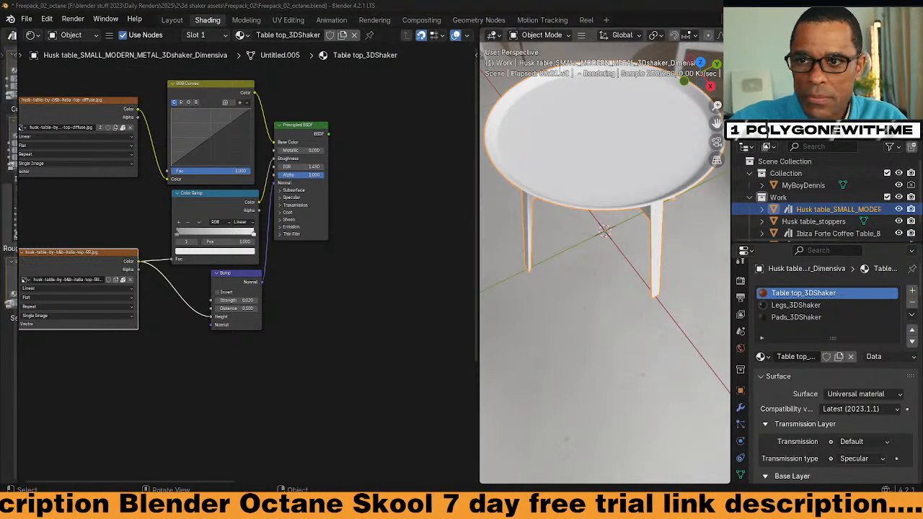
# Add a Grayscale image node below the RGB image node in the Octane table top material.
pyautogui.scroll(-6, 380, 284)
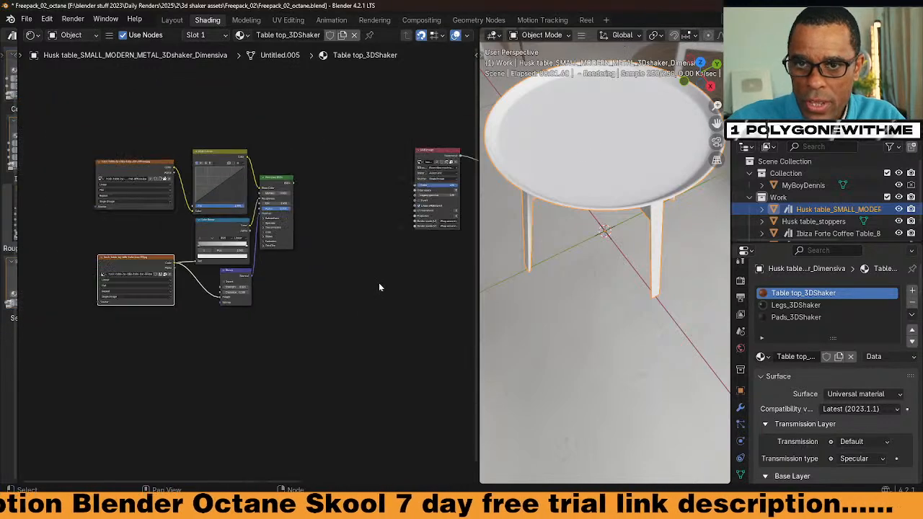
pyautogui.moveTo(380, 283); pyautogui.dragTo(264, 261, button='middle')
pyautogui.hotkey('shift', 'a')
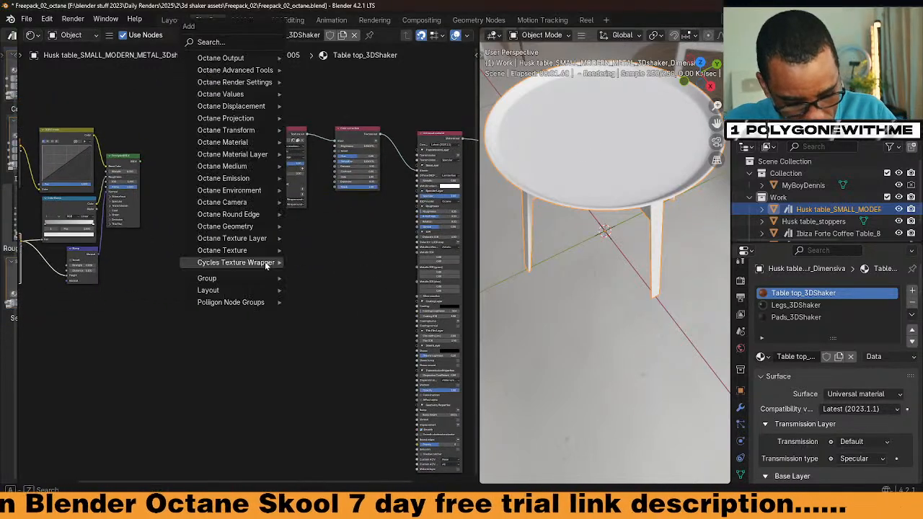
pyautogui.write('gr')
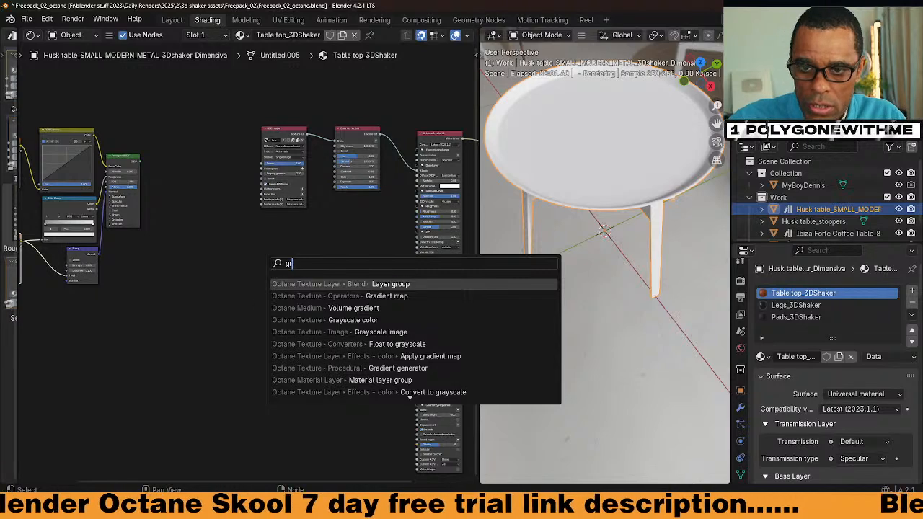
pyautogui.press('Down')
pyautogui.press('Down')
pyautogui.press('Down')
pyautogui.press('Down')
pyautogui.press('Return')
pyautogui.click(265, 262)
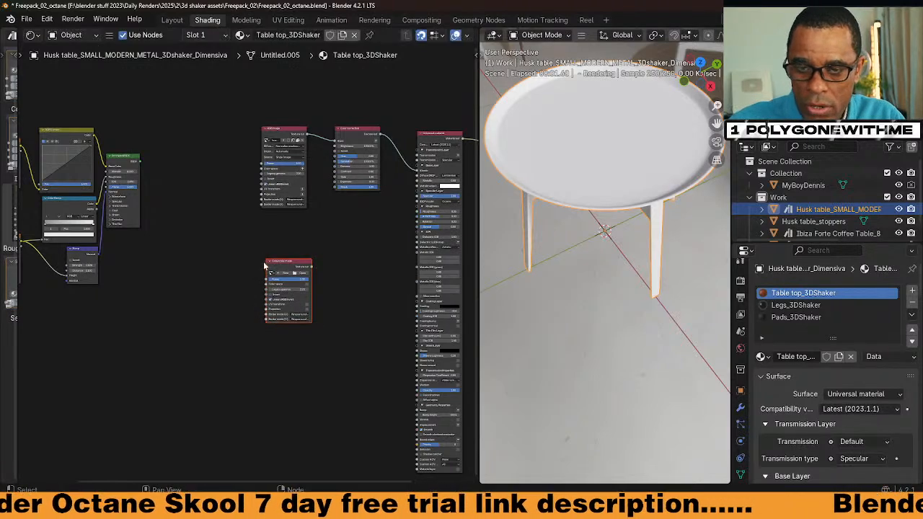
# Assign the husk-table-by-b&b-italia-top-RR.jpg image to the Grayscale image node.
pyautogui.moveTo(263, 261); pyautogui.dragTo(220, 272, button='middle')
pyautogui.scroll(3, 159, 239)
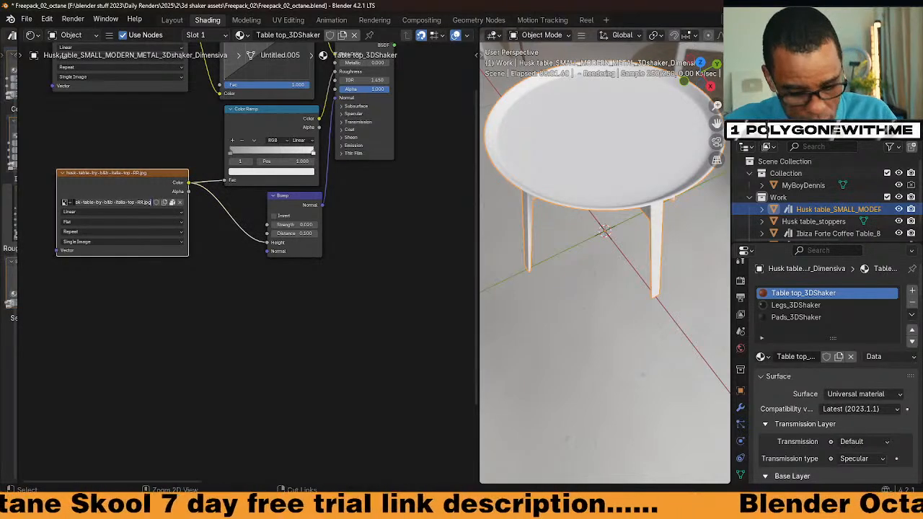
pyautogui.click(334, 335)
pyautogui.moveTo(353, 320); pyautogui.dragTo(19, 338, button='middle')
pyautogui.click(273, 246)
pyautogui.click(260, 260)
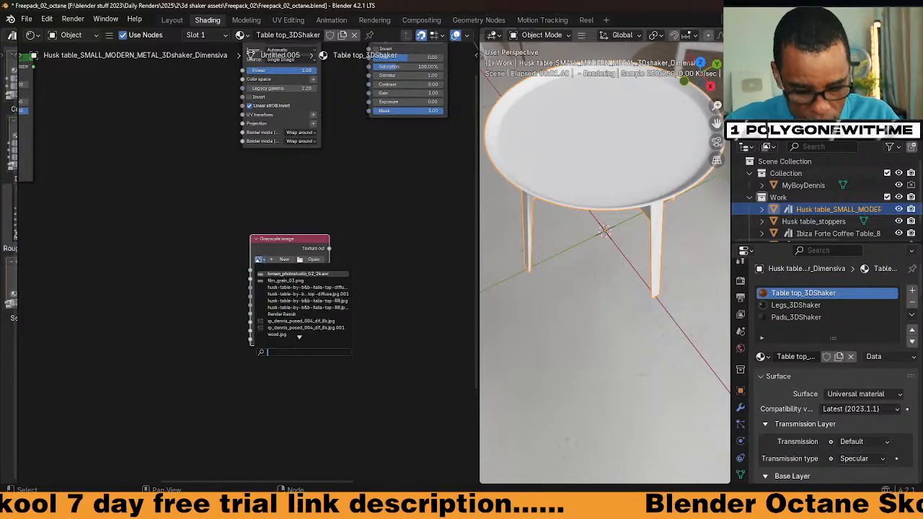
pyautogui.click(303, 287)
# Connect the Grayscale image output to the Universal material's Bump input.
pyautogui.scroll(-3, 238, 264)
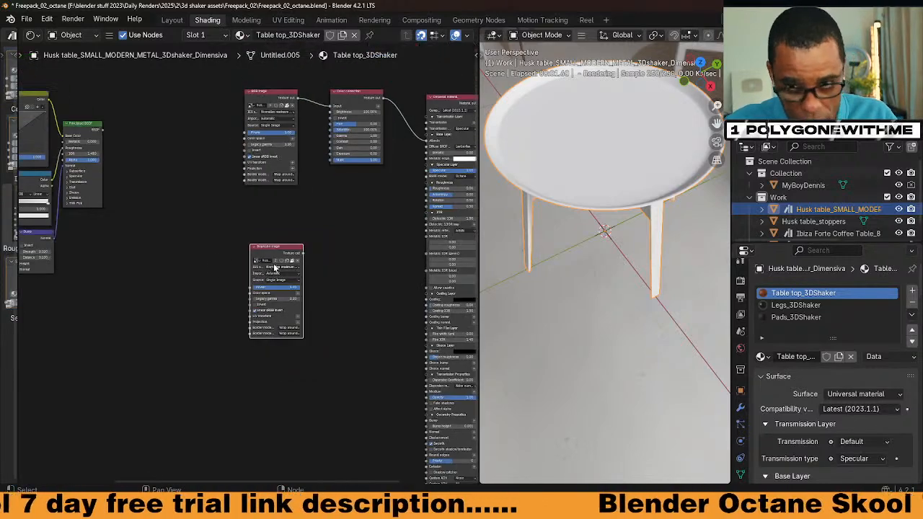
pyautogui.keyDown('alt'); pyautogui.moveTo(272, 252); pyautogui.dragTo(384, 303, button='right'); pyautogui.keyUp('alt')
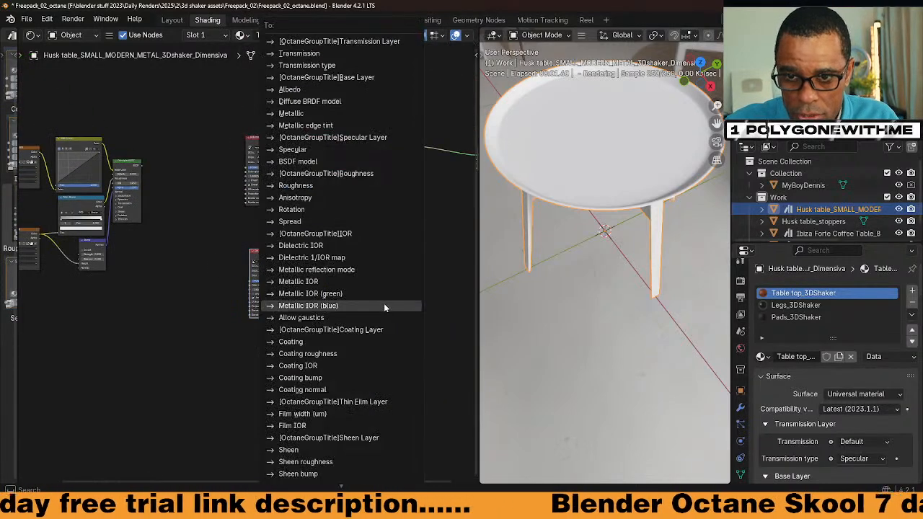
pyautogui.scroll(-3, 332, 433)
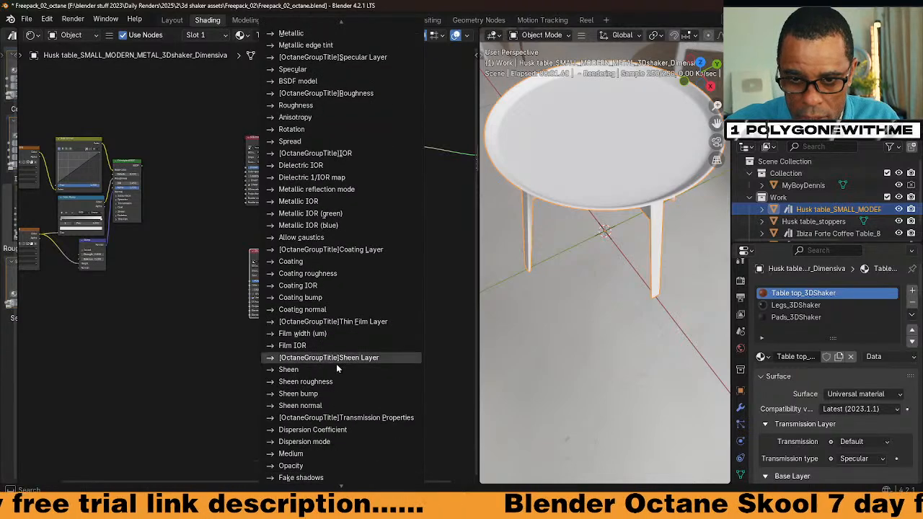
pyautogui.scroll(-2, 332, 460)
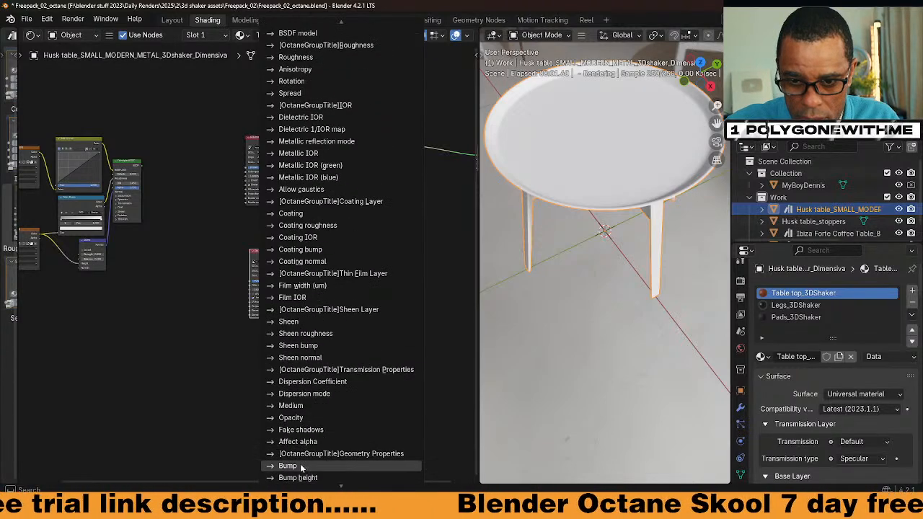
pyautogui.click(326, 465)
pyautogui.scroll(3, 323, 281)
pyautogui.scroll(-3, 322, 281)
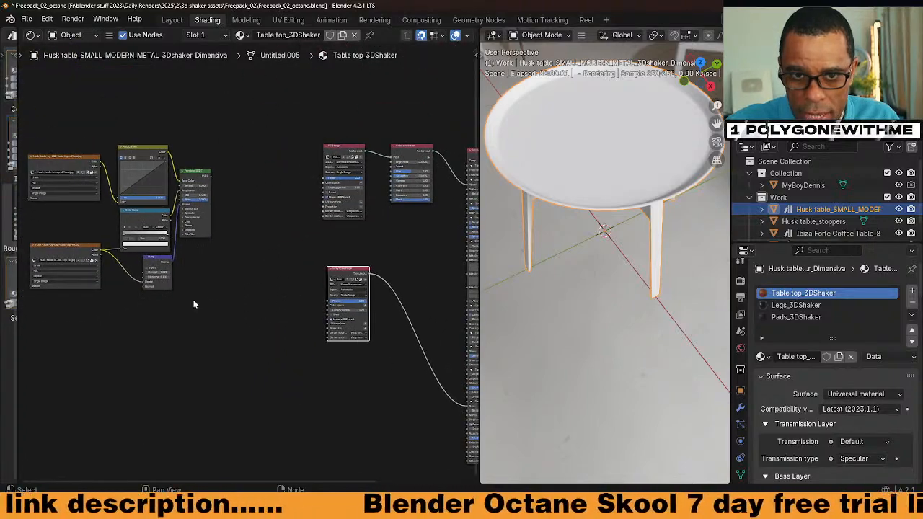
# Insert a Gradient map after the Grayscale image node and reroute its output from Bump to the Universal material's Roughness.
pyautogui.moveTo(336, 272); pyautogui.dragTo(287, 281)
pyautogui.click(352, 261)
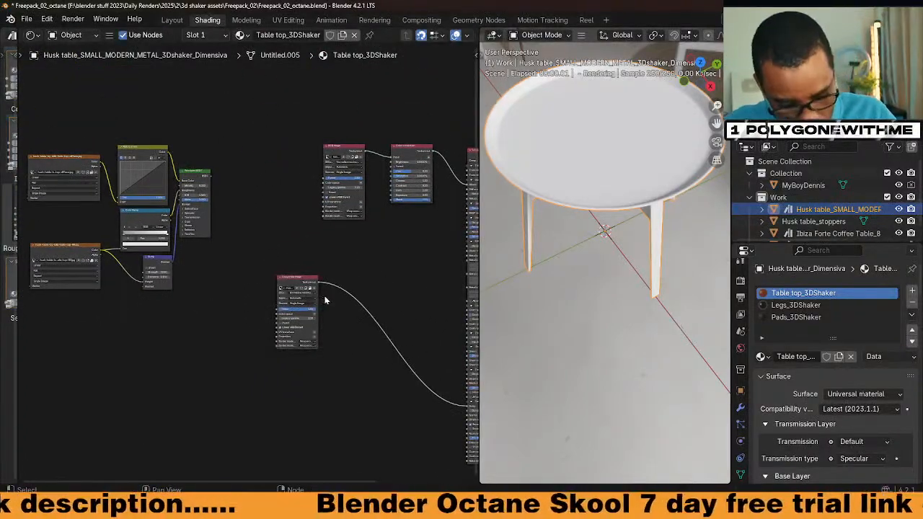
pyautogui.press('q')
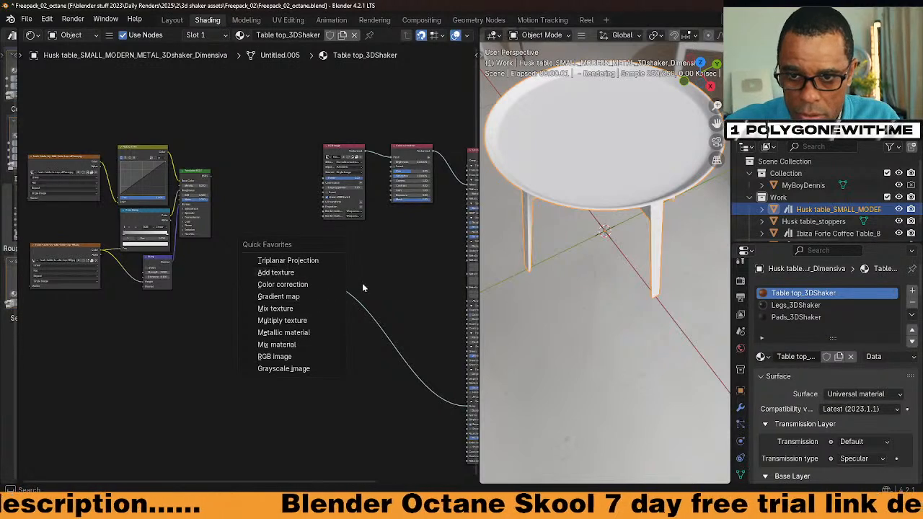
pyautogui.click(312, 297)
pyautogui.click(337, 254)
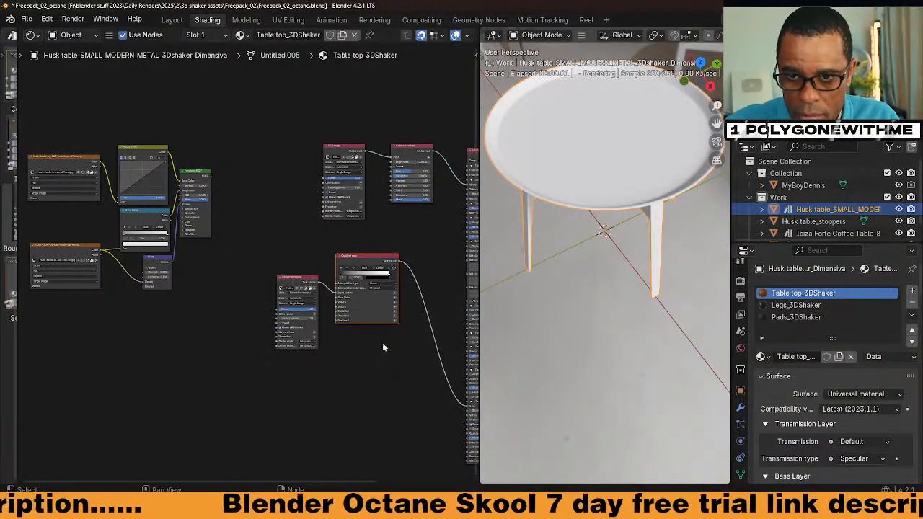
pyautogui.moveTo(382, 343); pyautogui.dragTo(327, 306, button='middle')
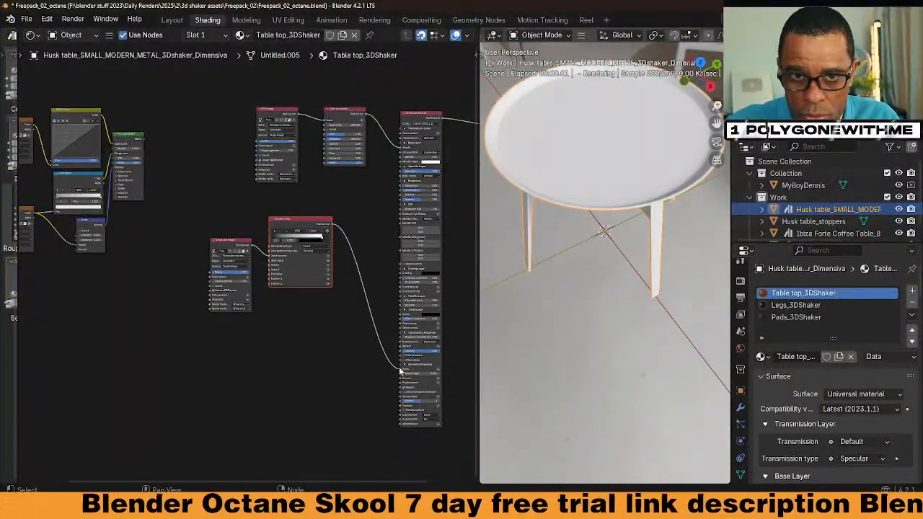
pyautogui.moveTo(401, 370); pyautogui.dragTo(401, 149)
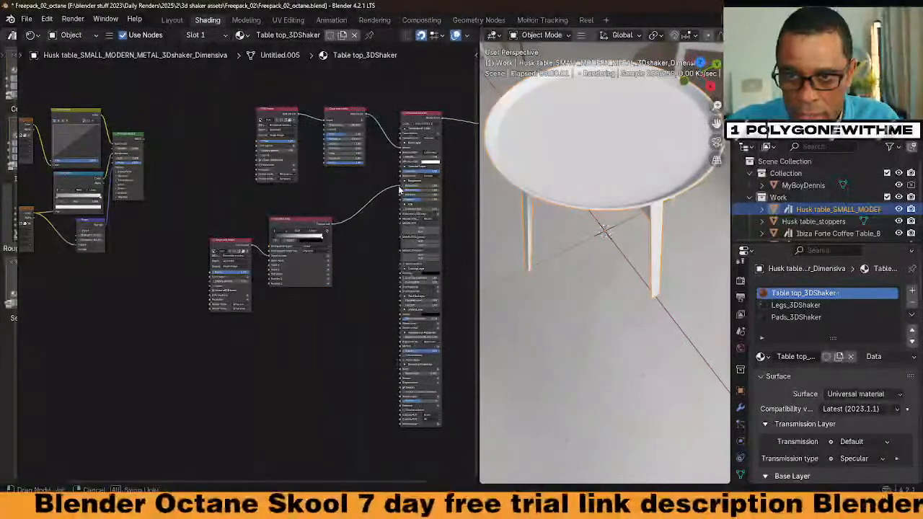
# Set the Universal material's BSDF model to GGX (energy preserving).
pyautogui.scroll(3, 413, 231)
pyautogui.scroll(2, 414, 232)
pyautogui.moveTo(413, 232); pyautogui.dragTo(235, 293, button='middle')
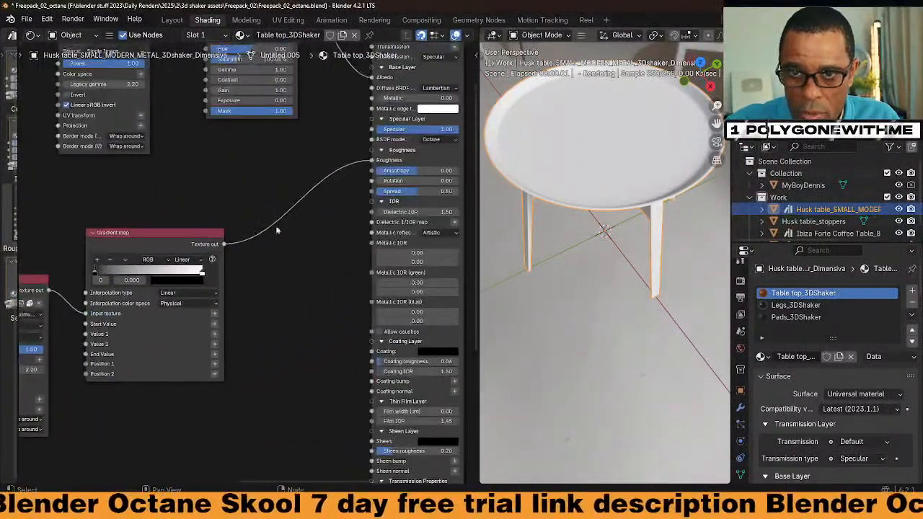
pyautogui.click(447, 141)
pyautogui.click(447, 180)
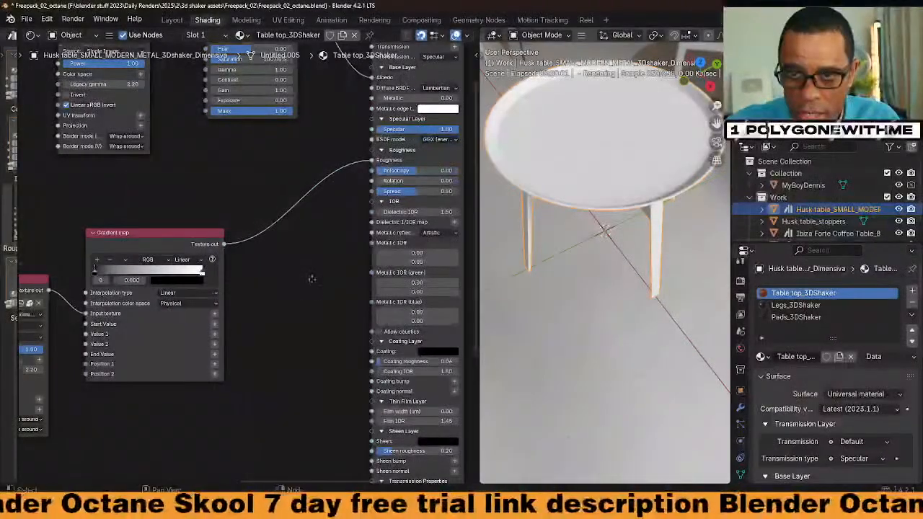
# Link the Grayscale image output directly to the Universal material's Bump input alongside its Gradient map link.
pyautogui.scroll(-2, 152, 209)
pyautogui.click(152, 211)
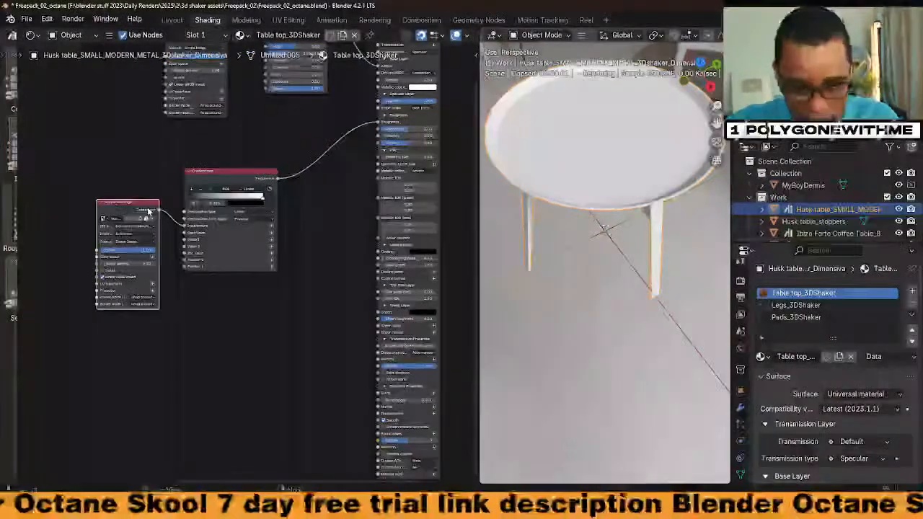
pyautogui.keyDown('alt'); pyautogui.keyDown('shift'); pyautogui.moveTo(151, 211); pyautogui.dragTo(393, 425, button='right'); pyautogui.keyUp('shift'); pyautogui.keyUp('alt')
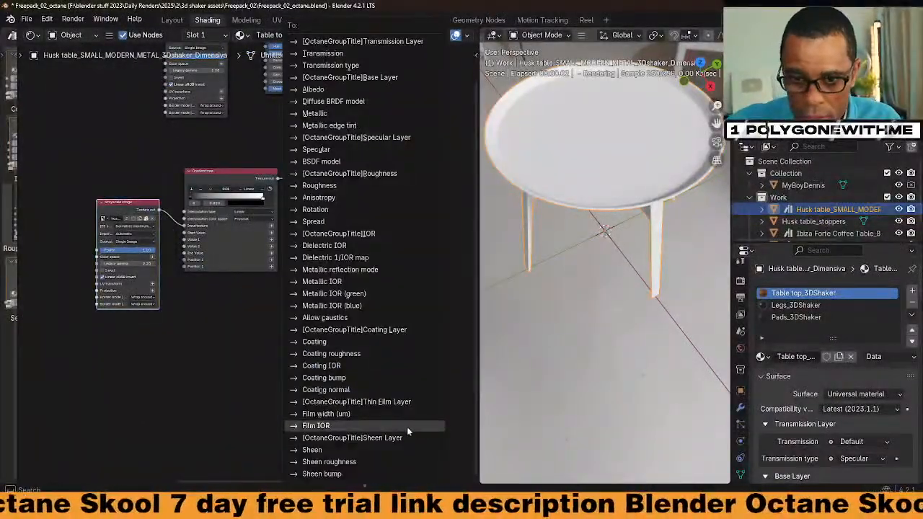
pyautogui.scroll(-19, 407, 427)
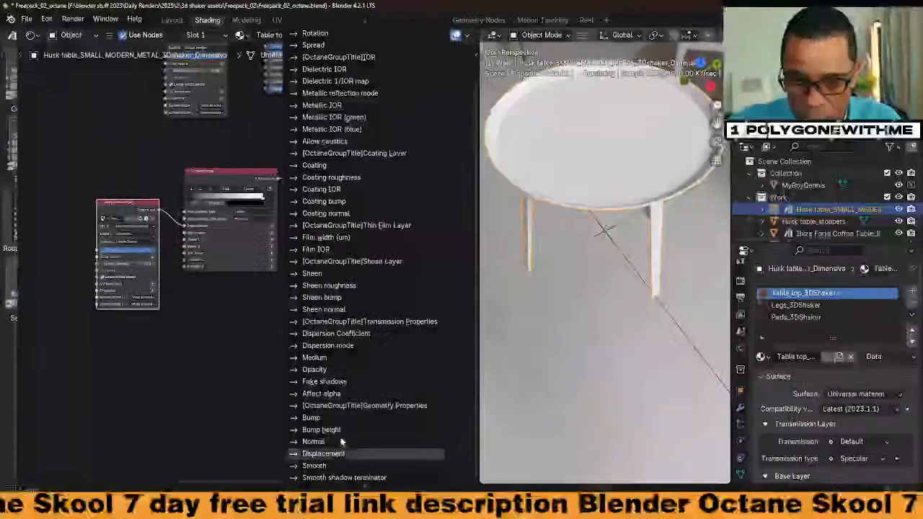
pyautogui.click(402, 418)
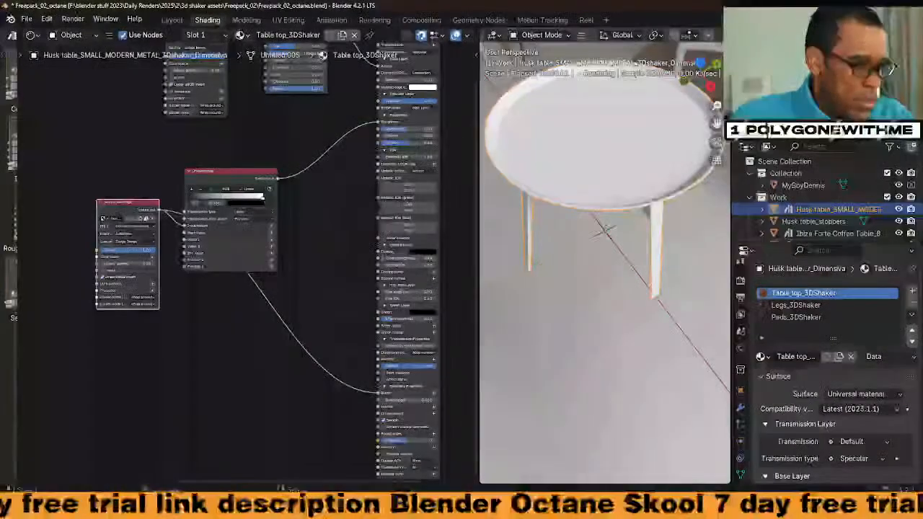
# Rearrange the Gradient map up toward the Roughness input and the Grayscale image node below it so the links read clearly.
pyautogui.scroll(-2, 215, 318)
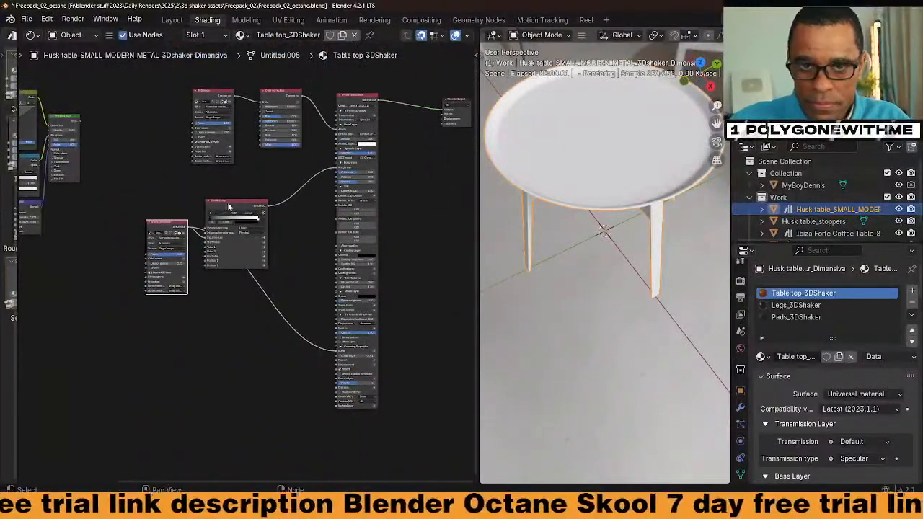
pyautogui.moveTo(230, 202); pyautogui.dragTo(255, 177)
pyautogui.moveTo(174, 220); pyautogui.dragTo(190, 248)
pyautogui.moveTo(126, 245); pyautogui.dragTo(161, 246, button='middle')
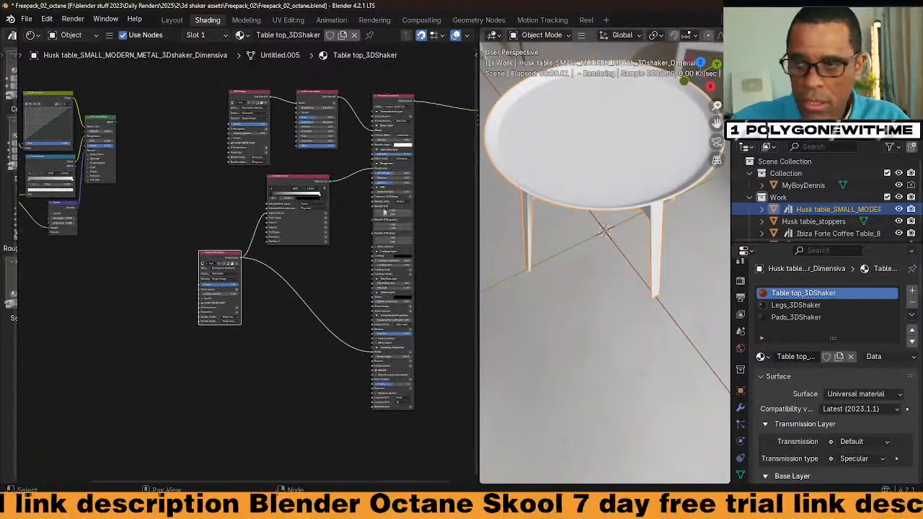
# Refresh the Octane preview by switching the viewport to solid and back to rendered shading, and reconnect the material to the output's Surface.
pyautogui.moveTo(469, 168); pyautogui.dragTo(286, 213, button='middle')
pyautogui.scroll(4, 300, 227)
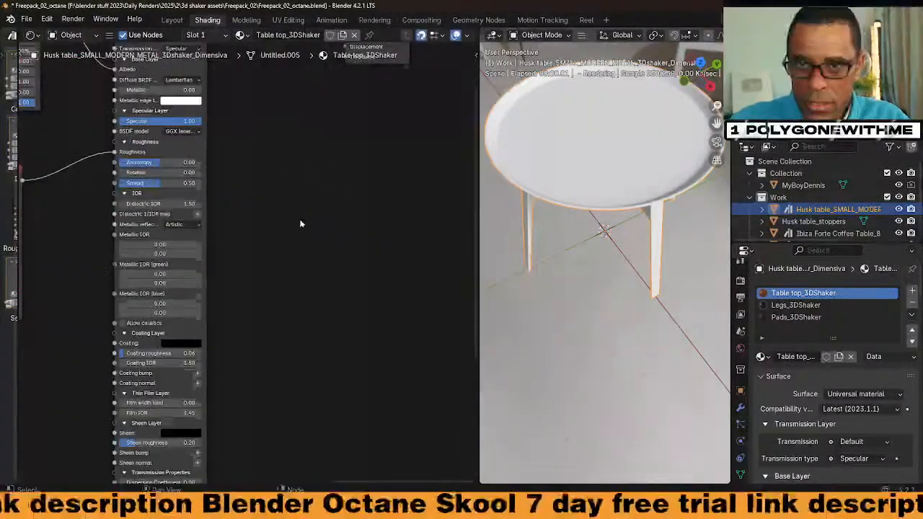
pyautogui.scroll(-5, 710, 40)
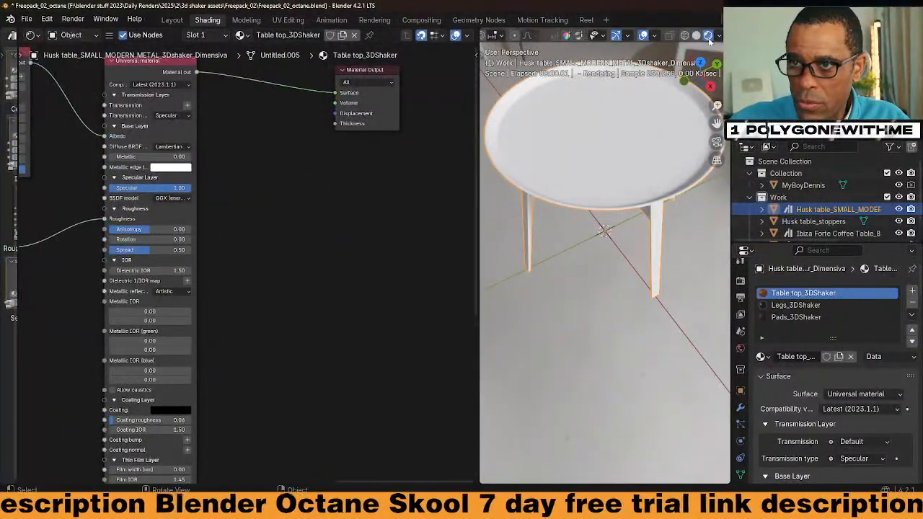
pyautogui.click(697, 36)
pyautogui.click(708, 36)
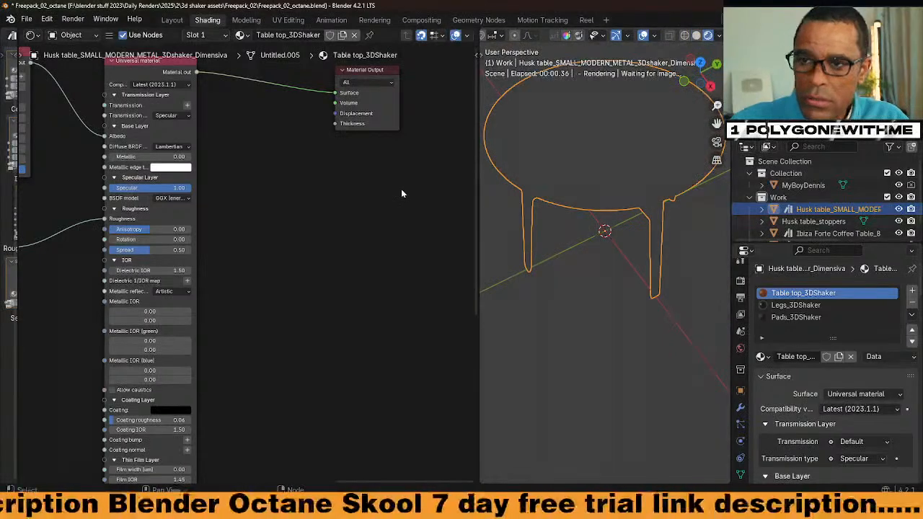
pyautogui.moveTo(334, 91)
pyautogui.mouseDown()
pyautogui.moveTo(276, 95)
pyautogui.moveTo(199, 71)
pyautogui.moveTo(334, 93)
pyautogui.mouseUp()
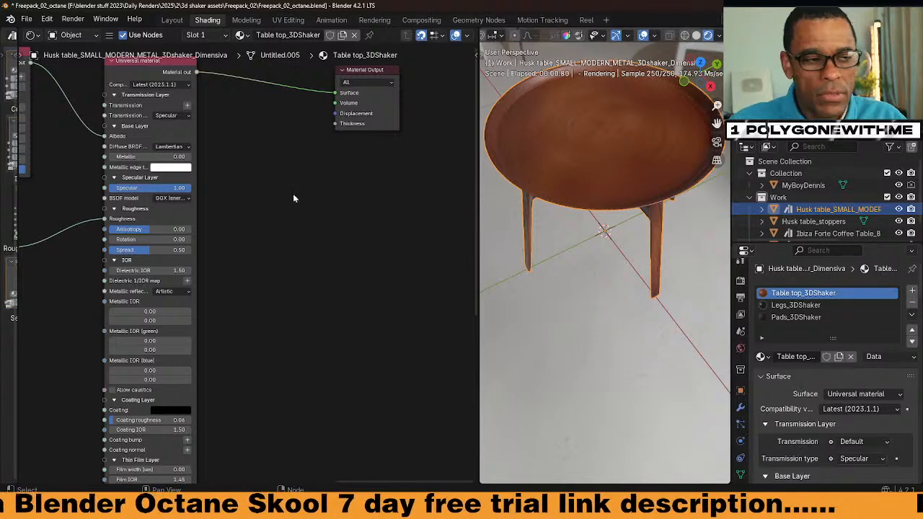
# Rename the Husk table's converted table top material as Table top_3DShaker_octane.
pyautogui.moveTo(615, 255); pyautogui.dragTo(617, 235, button='middle')
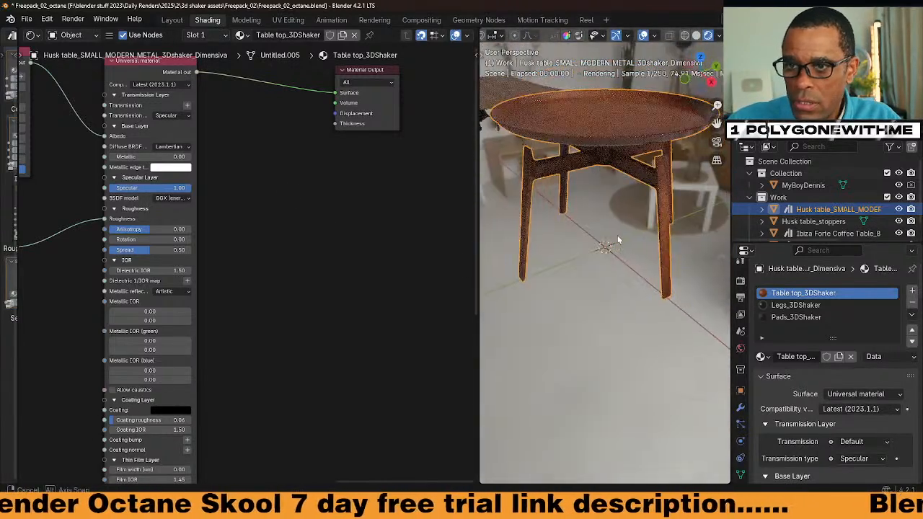
pyautogui.click(308, 36)
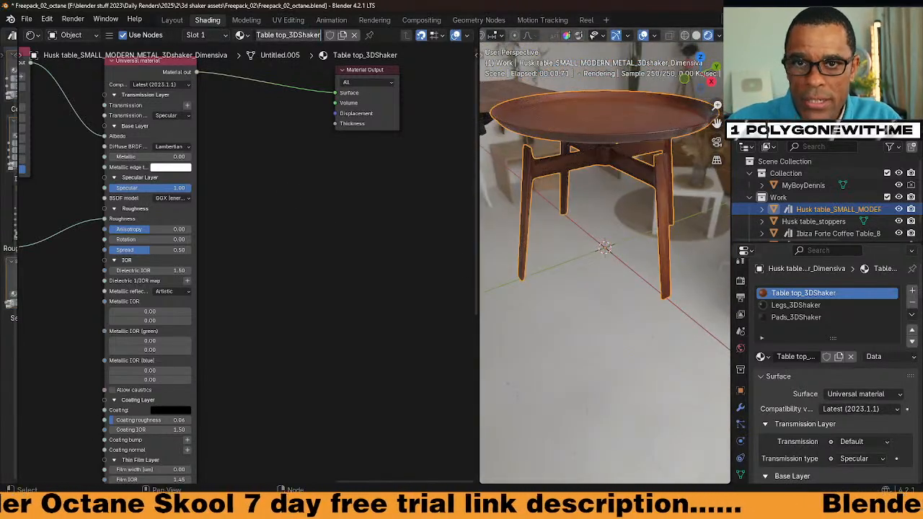
pyautogui.press('Right')
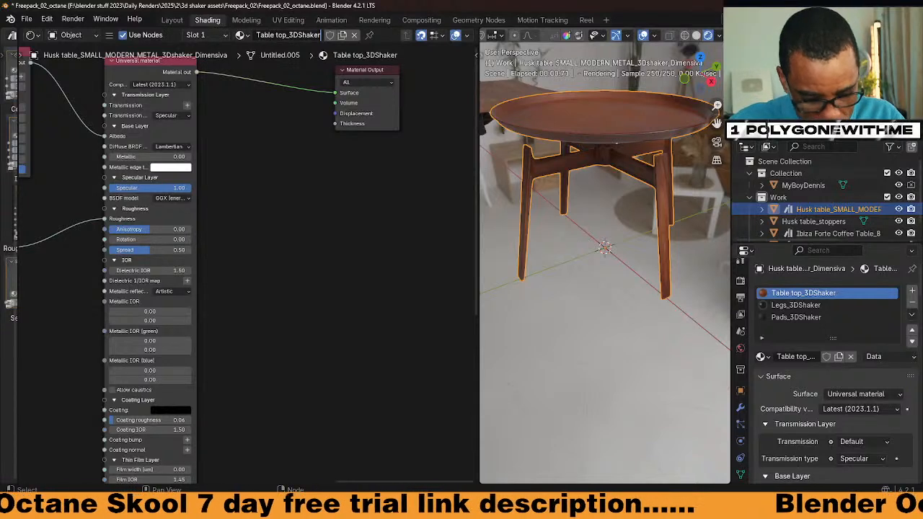
pyautogui.write('_oc')
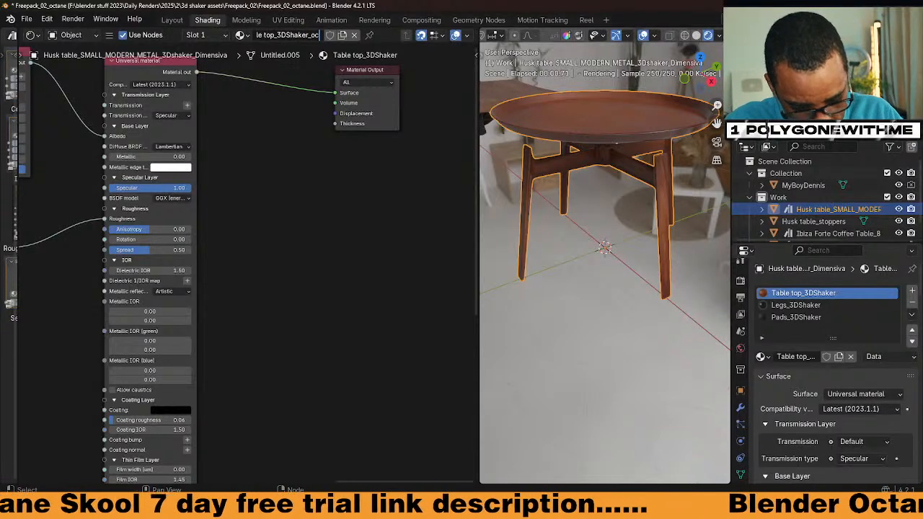
pyautogui.write('tane')
pyautogui.press('Return')
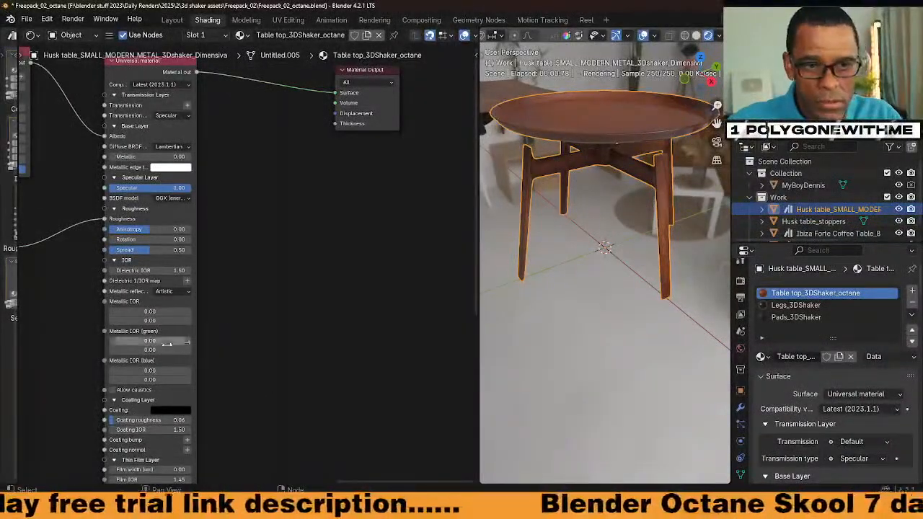
# Examine the Husk table's legs material nodes in the original Cycles scene, and return to the Octane scene with Legs_3DShaker selected.
pyautogui.click(796, 304)
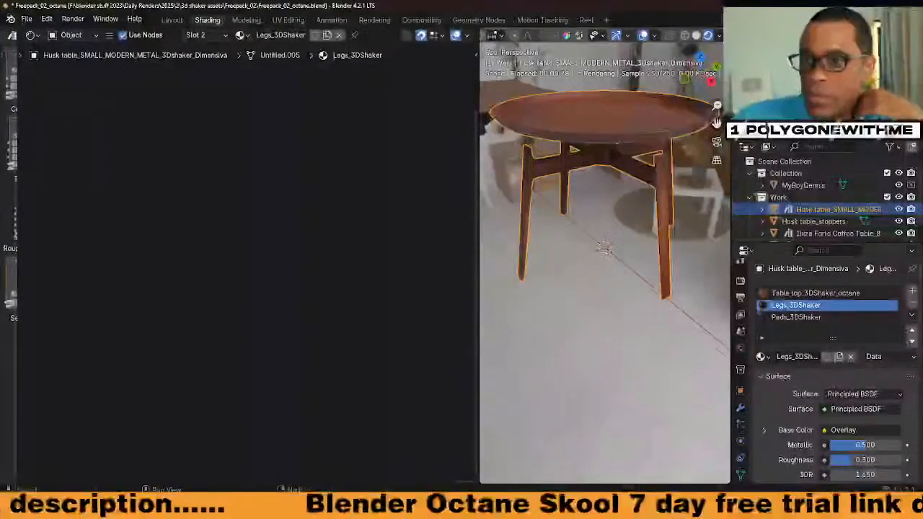
pyautogui.click(737, 20)
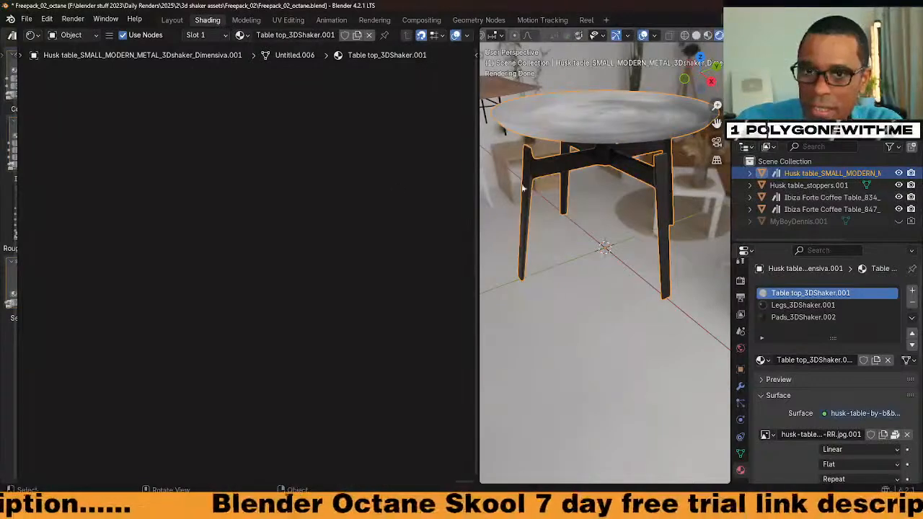
pyautogui.press('Home')
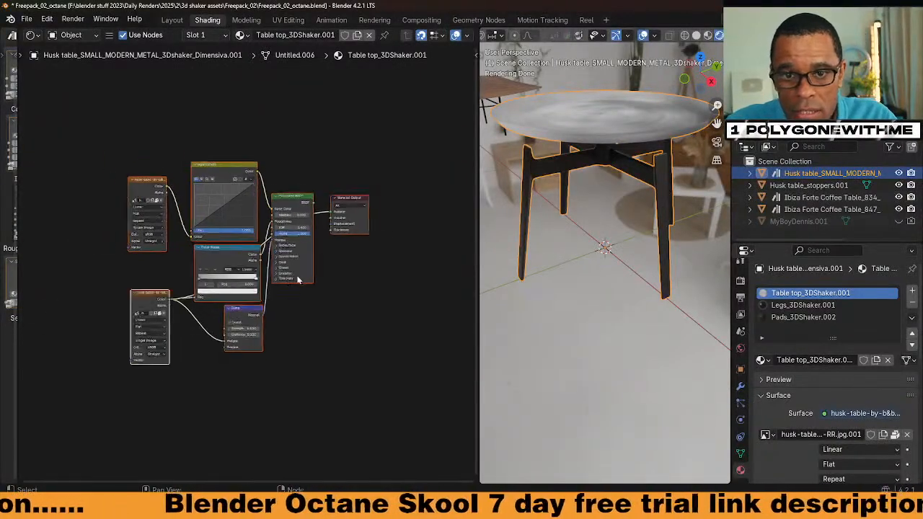
pyautogui.click(803, 305)
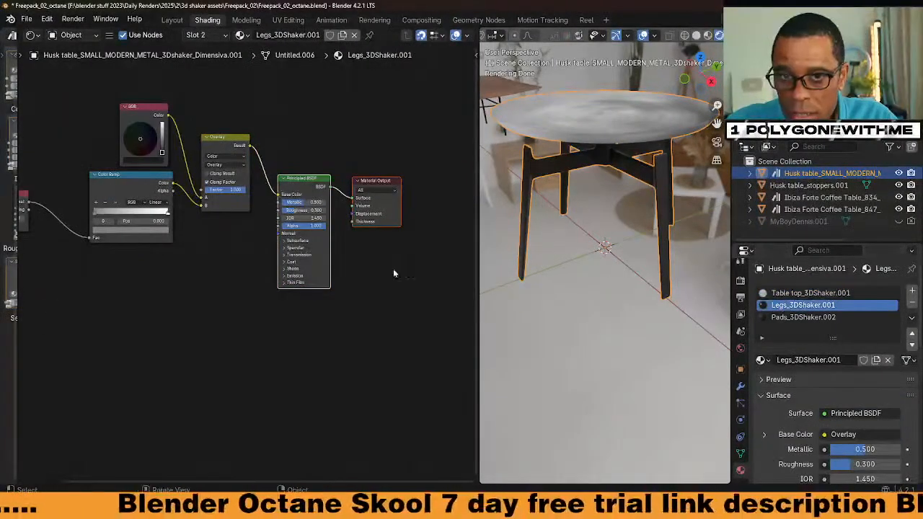
pyautogui.press('Home')
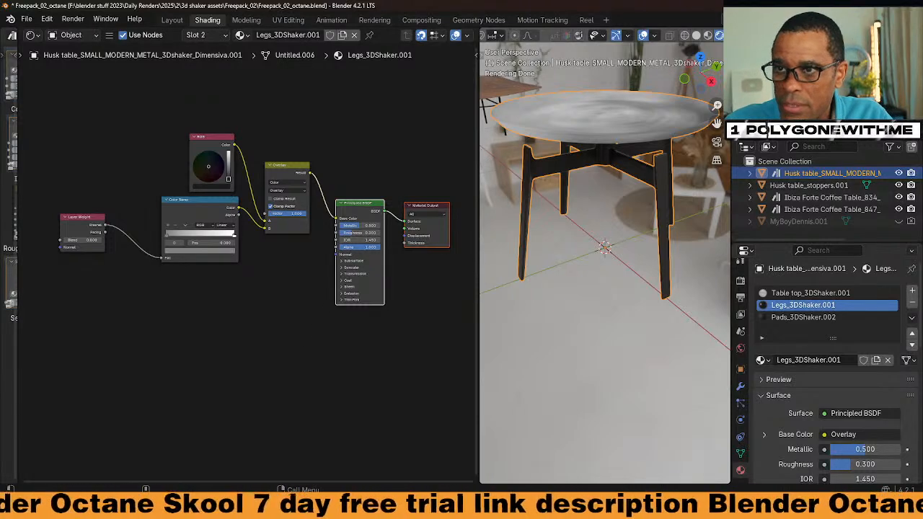
pyautogui.click(729, 19)
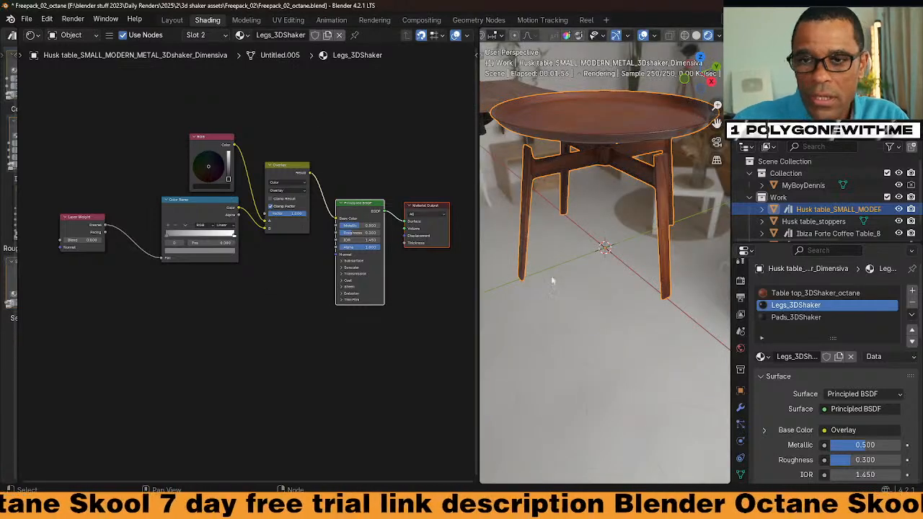
pyautogui.scroll(-4, 368, 180)
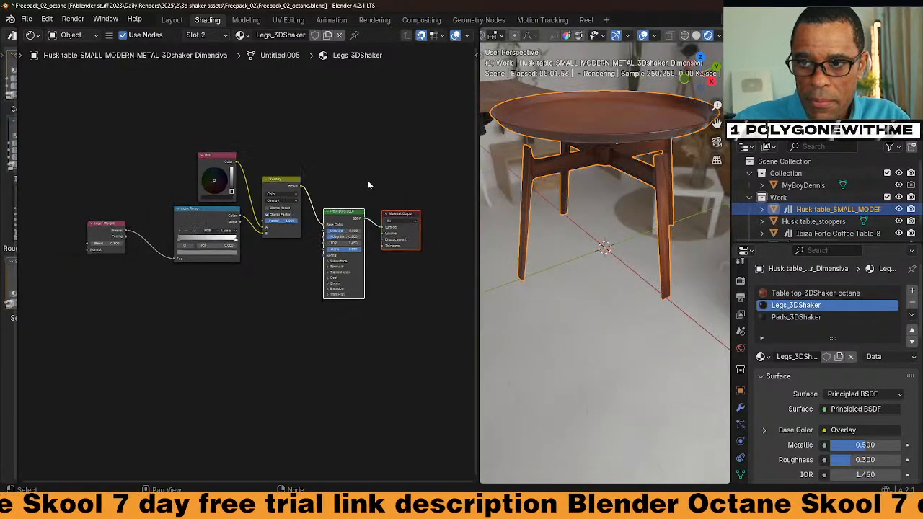
# Look through the existing materials for a converted Octane frame material suitable for the Husk table's legs.
pyautogui.click(240, 34)
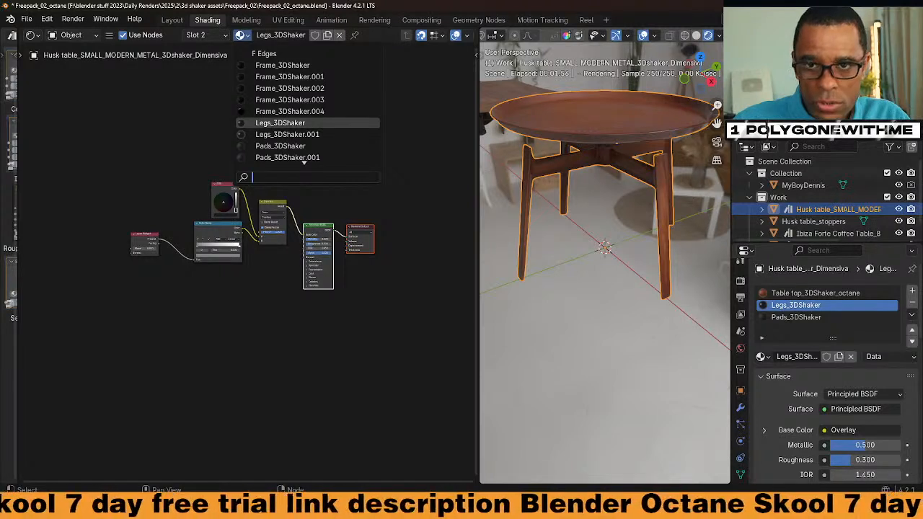
pyautogui.scroll(-10, 307, 108)
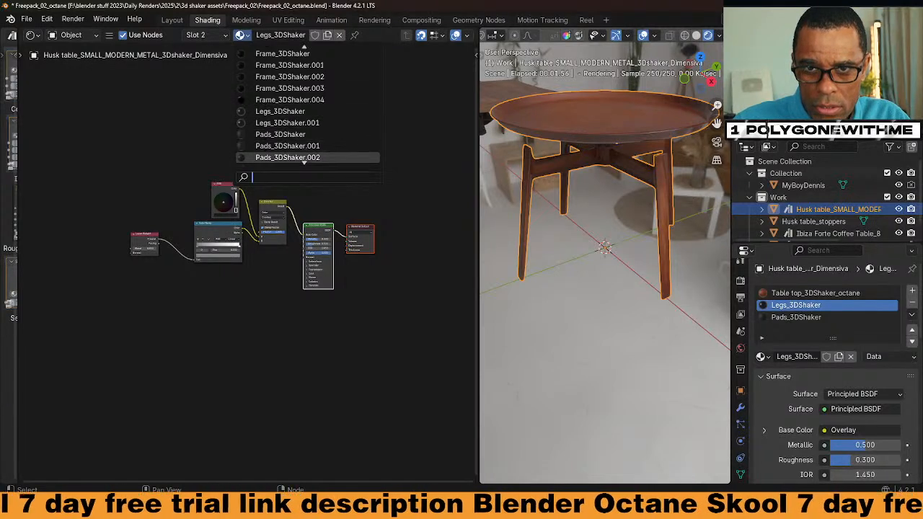
pyautogui.scroll(-5, 307, 108)
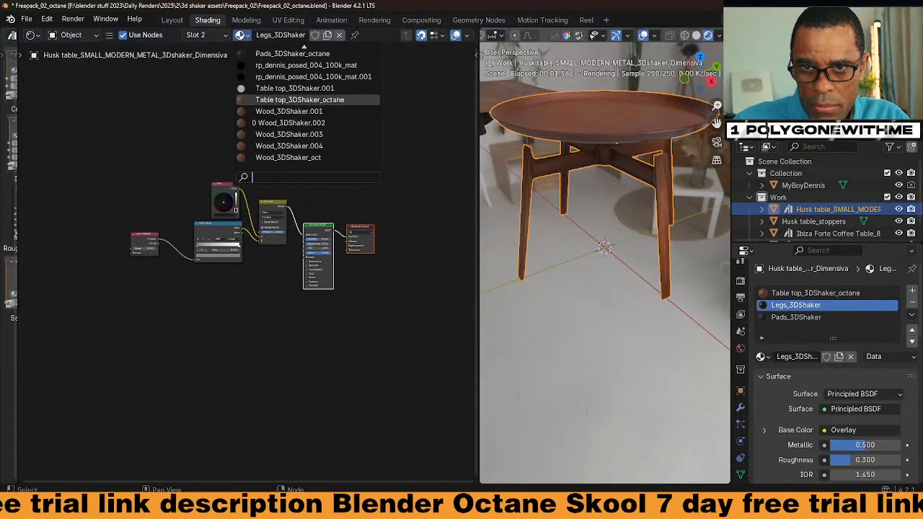
pyautogui.scroll(3, 306, 108)
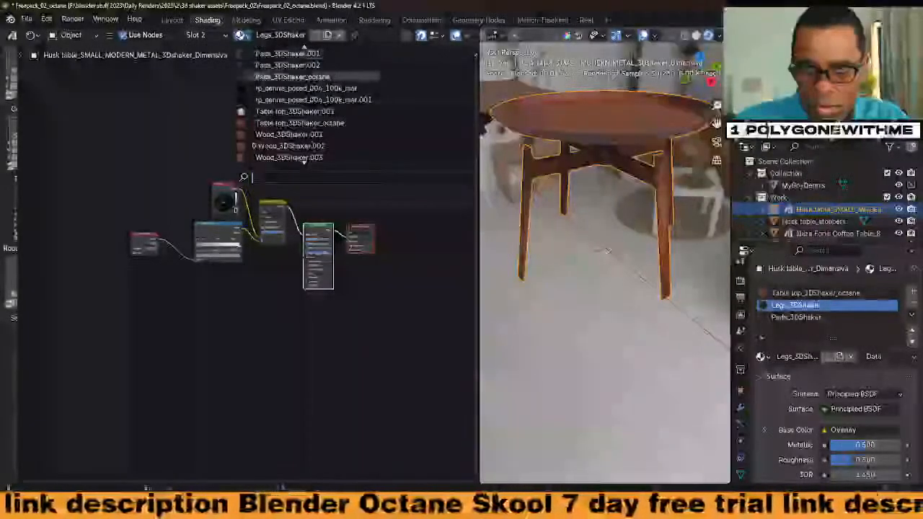
pyautogui.scroll(4, 307, 109)
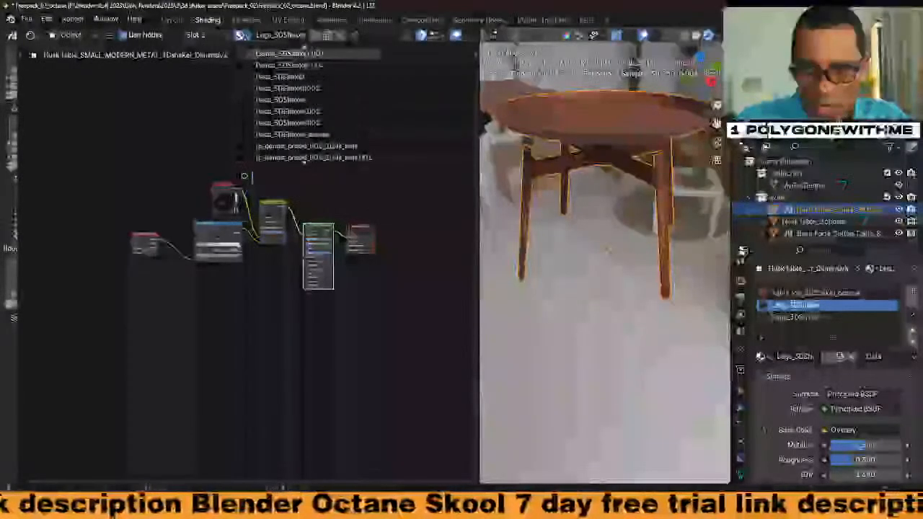
pyautogui.scroll(6, 307, 108)
pyautogui.click(134, 162)
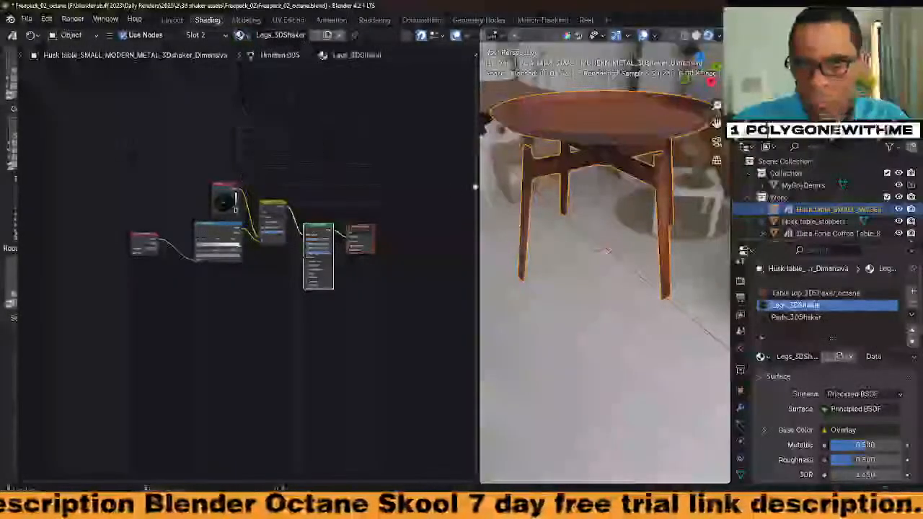
# Rename the frame material of the smaller Ibiza Forte coffee table as Frame_3DShaker_octane.
pyautogui.scroll(-4, 581, 279)
pyautogui.scroll(-3, 581, 279)
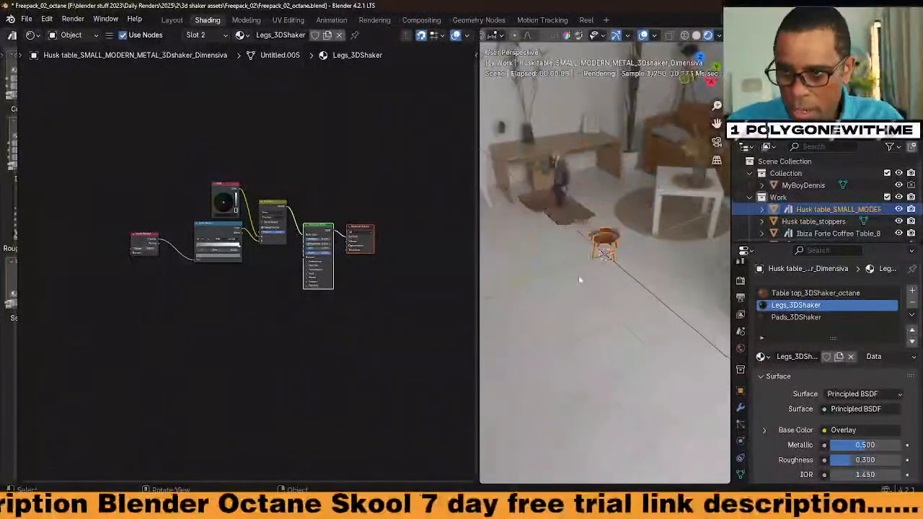
pyautogui.moveTo(572, 257); pyautogui.dragTo(555, 231, button='middle')
pyautogui.click(554, 235)
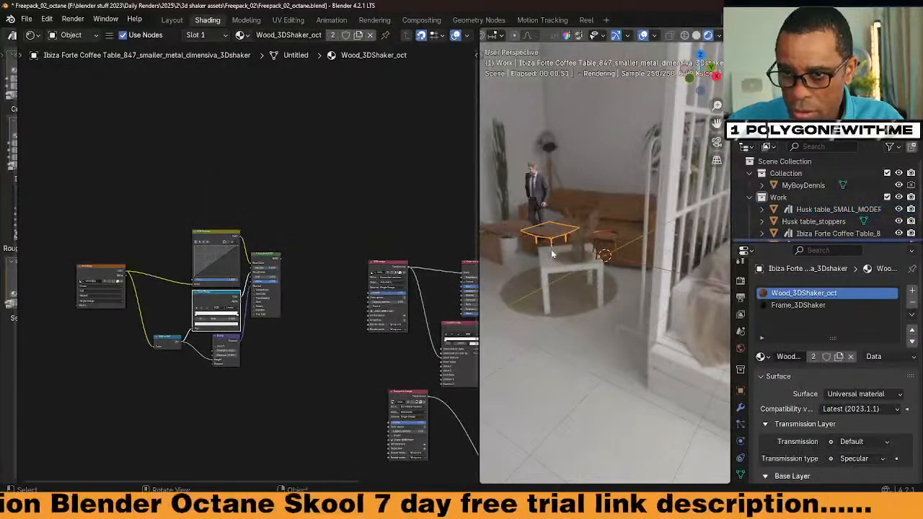
pyautogui.click(829, 305)
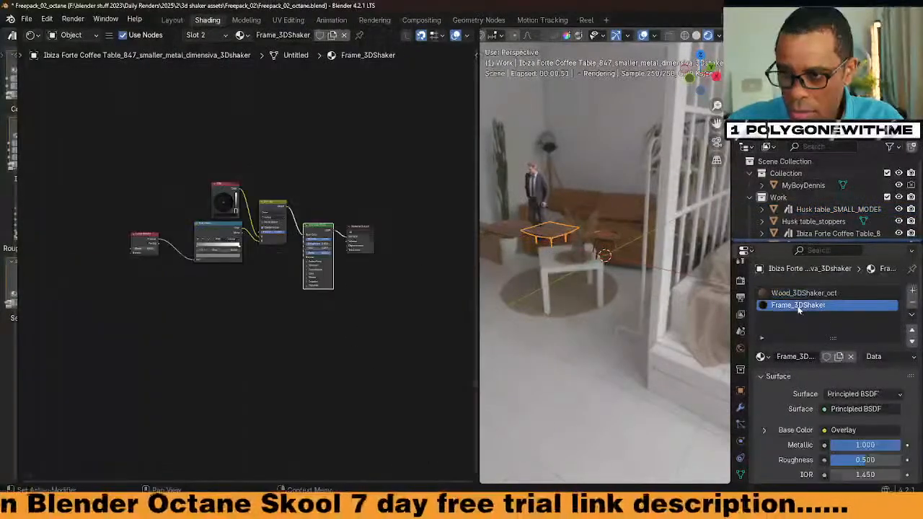
pyautogui.doubleClick(267, 36)
pyautogui.press('End')
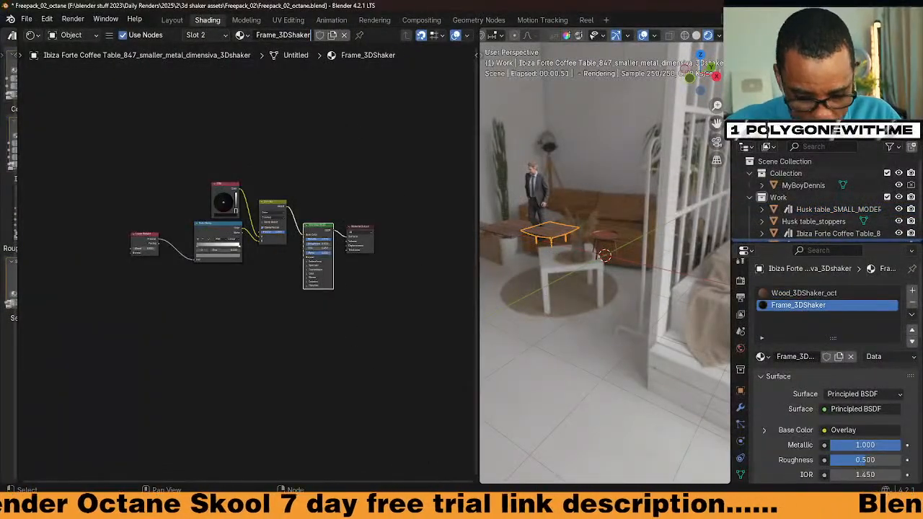
pyautogui.write('_octane')
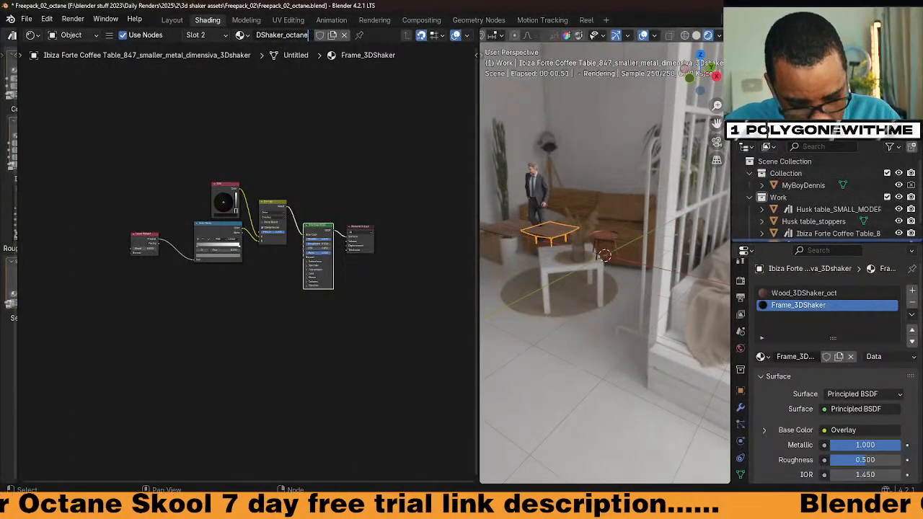
pyautogui.press('Return')
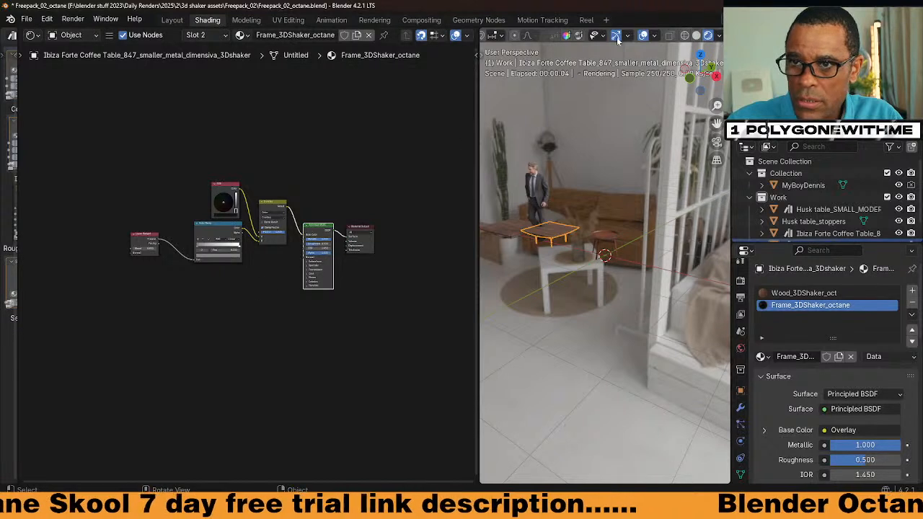
# Replace the Legs_3DShaker material on the Husk table with Frame_3DShaker_octane.
pyautogui.click(605, 246)
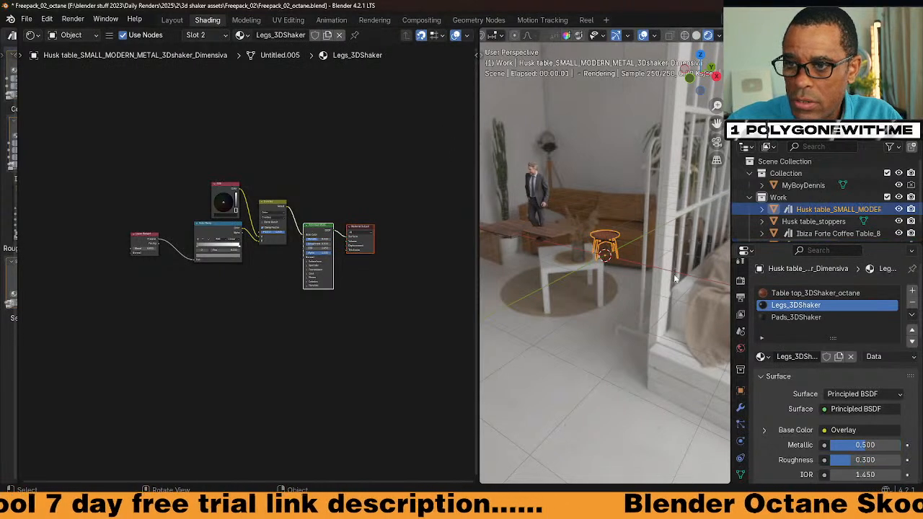
pyautogui.moveTo(571, 257); pyautogui.dragTo(647, 246, button='middle')
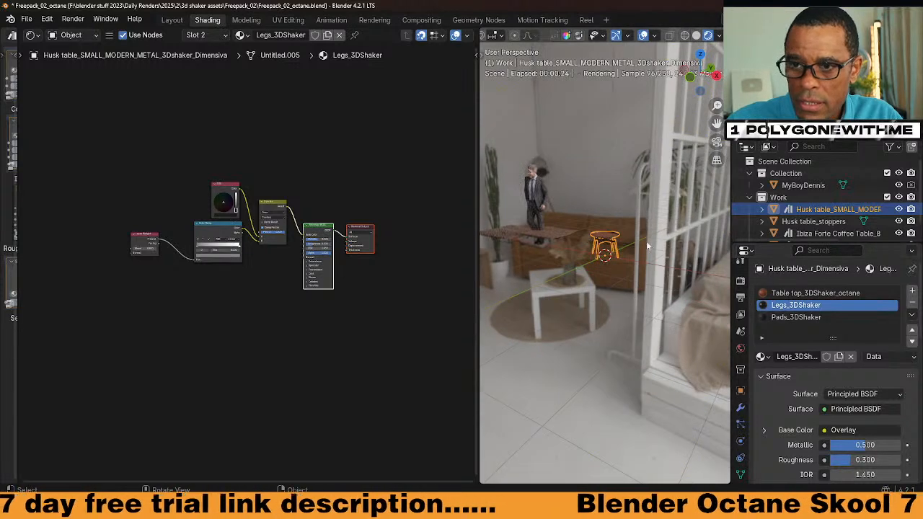
pyautogui.press('KP_Decimal')
pyautogui.click(240, 34)
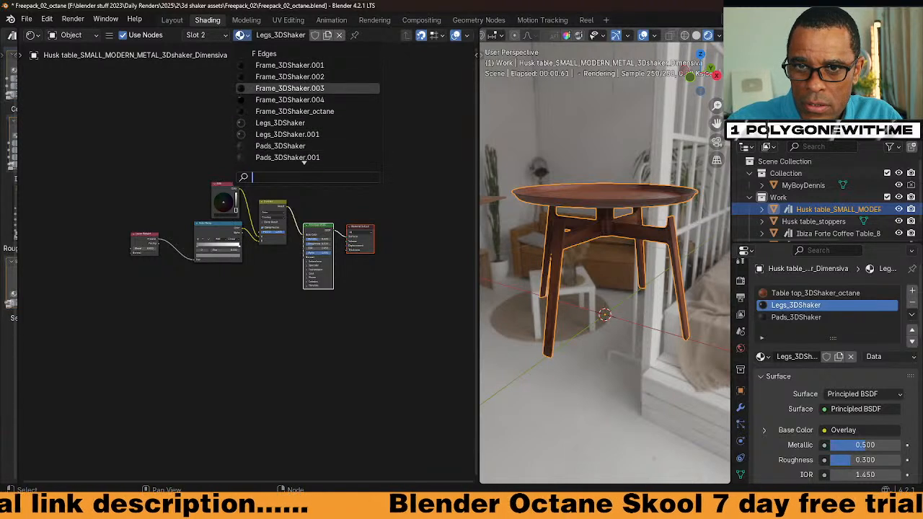
pyautogui.click(331, 111)
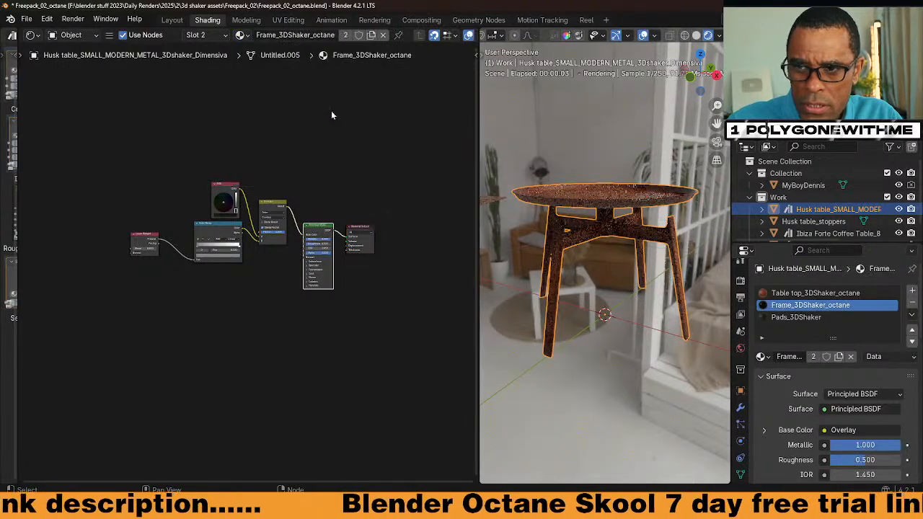
# Inspect the Husk table from below and above with its Pads_3DShaker material slot selected.
pyautogui.moveTo(595, 253); pyautogui.dragTo(567, 235, button='middle')
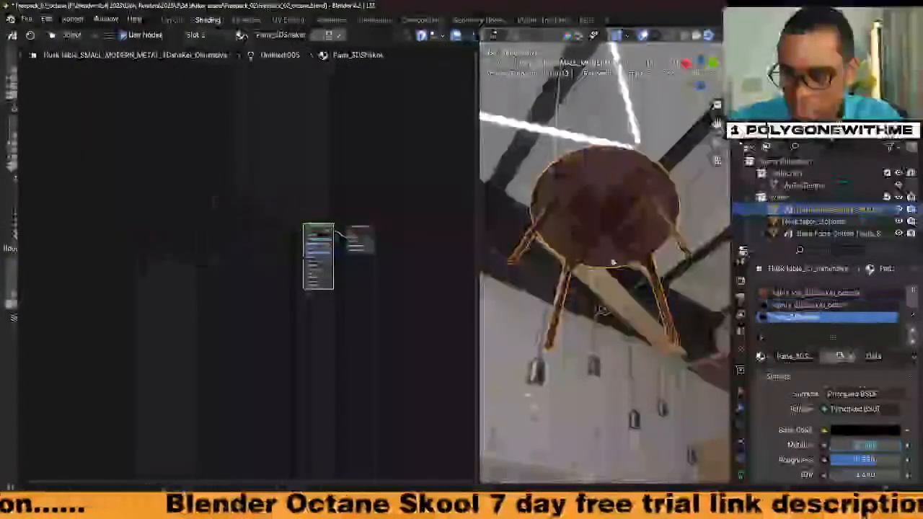
pyautogui.moveTo(614, 263); pyautogui.dragTo(635, 349, button='middle')
pyautogui.scroll(2, 597, 259)
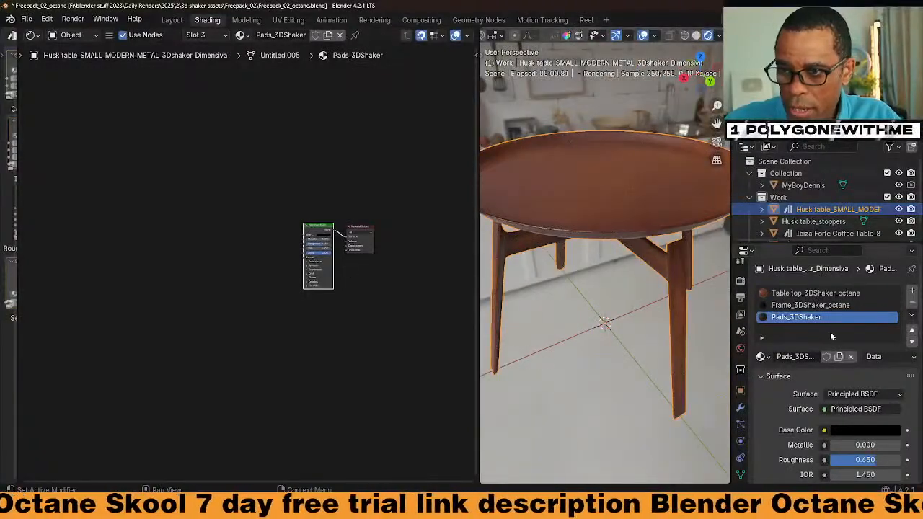
# Check the Bump node's Strength and Distance in the original Principled BSDF network of Table top_3DShaker_octane.
pyautogui.click(814, 293)
pyautogui.moveTo(393, 297); pyautogui.dragTo(361, 304, button='middle')
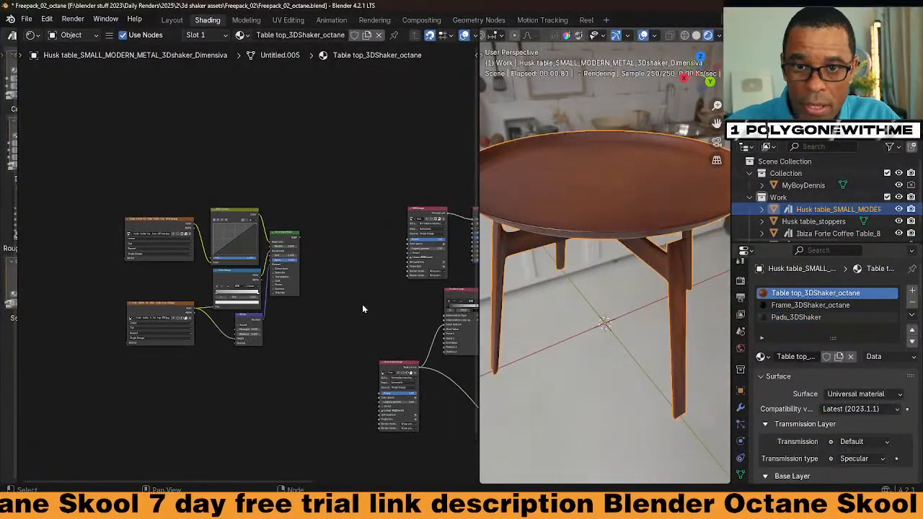
pyautogui.scroll(1, 314, 350)
pyautogui.scroll(8, 315, 351)
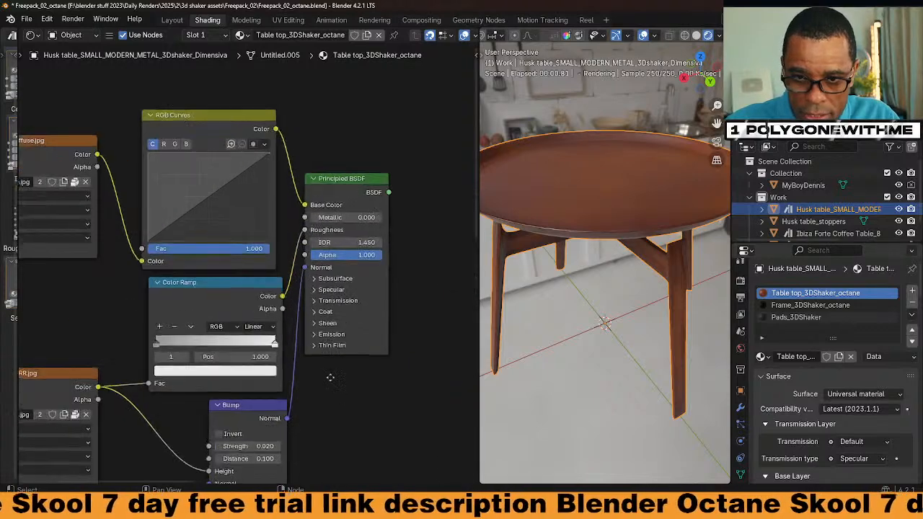
pyautogui.moveTo(338, 432); pyautogui.dragTo(317, 261, button='middle')
pyautogui.scroll(3, 310, 264)
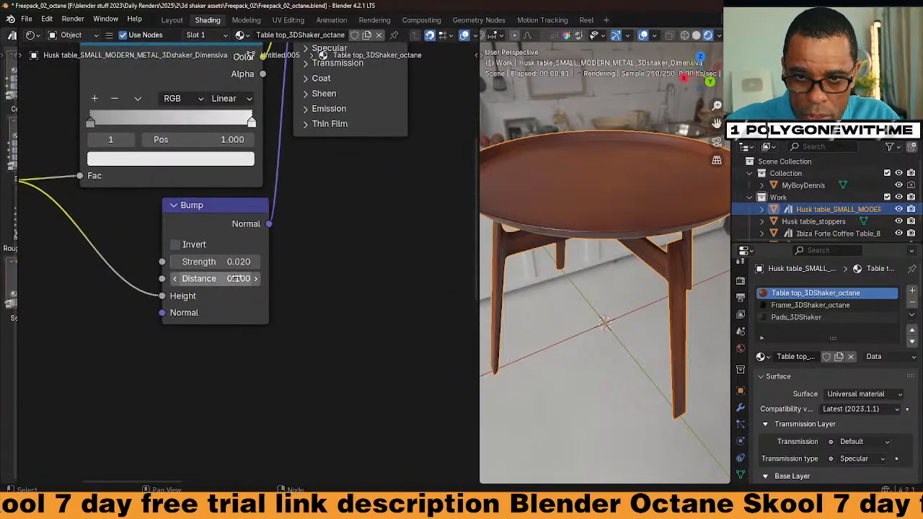
pyautogui.scroll(-2, 330, 307)
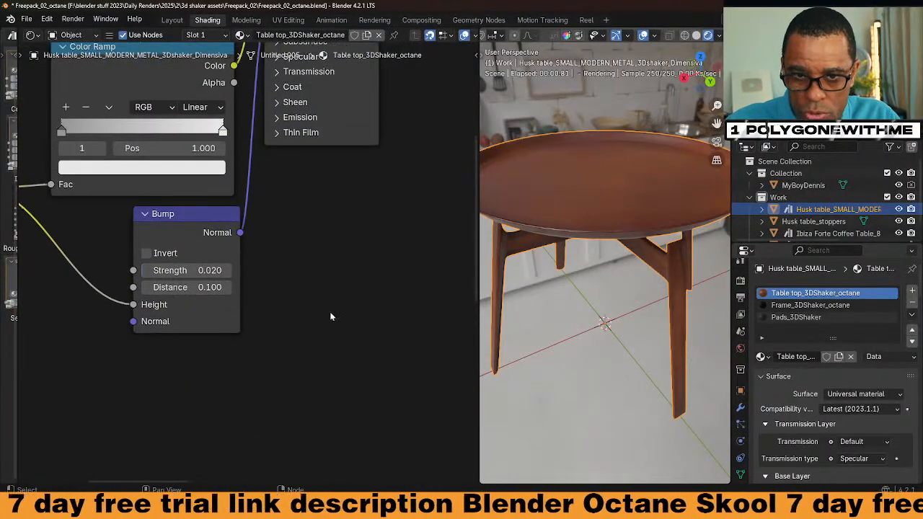
pyautogui.moveTo(391, 251); pyautogui.dragTo(387, 254, button='middle')
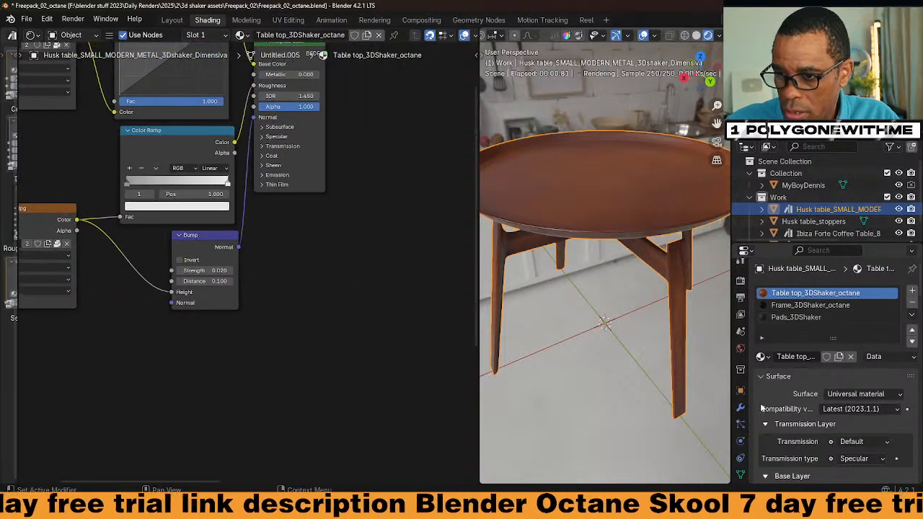
# Set the Bump height of the Table top_3DShaker_octane Universal material to 0.02 and check the table top's surface.
pyautogui.moveTo(361, 150); pyautogui.dragTo(124, 291, button='middle')
pyautogui.moveTo(229, 303); pyautogui.dragTo(111, 186, button='middle')
pyautogui.moveTo(258, 297); pyautogui.dragTo(162, 214, button='middle')
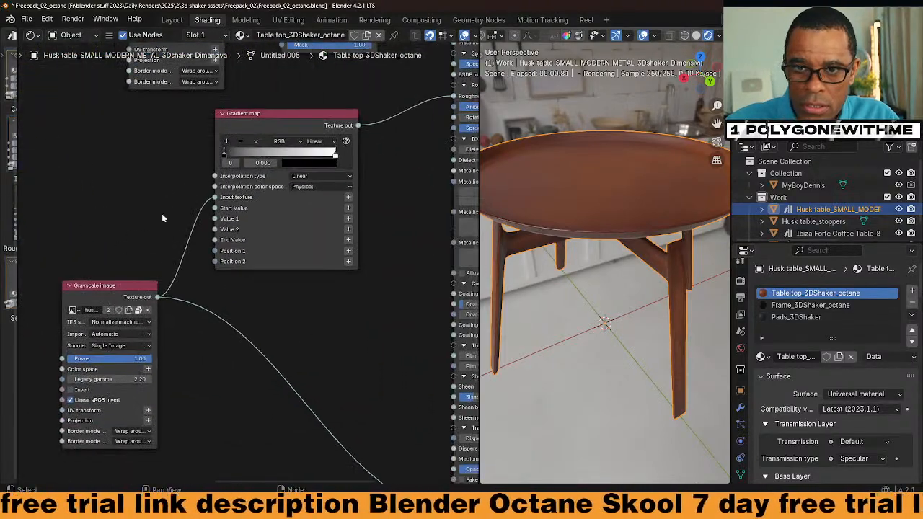
pyautogui.moveTo(375, 362)
pyautogui.mouseDown(button='middle')
pyautogui.moveTo(252, 313)
pyautogui.moveTo(208, 179)
pyautogui.moveTo(204, 120)
pyautogui.mouseUp(button='middle')
pyautogui.click(324, 277)
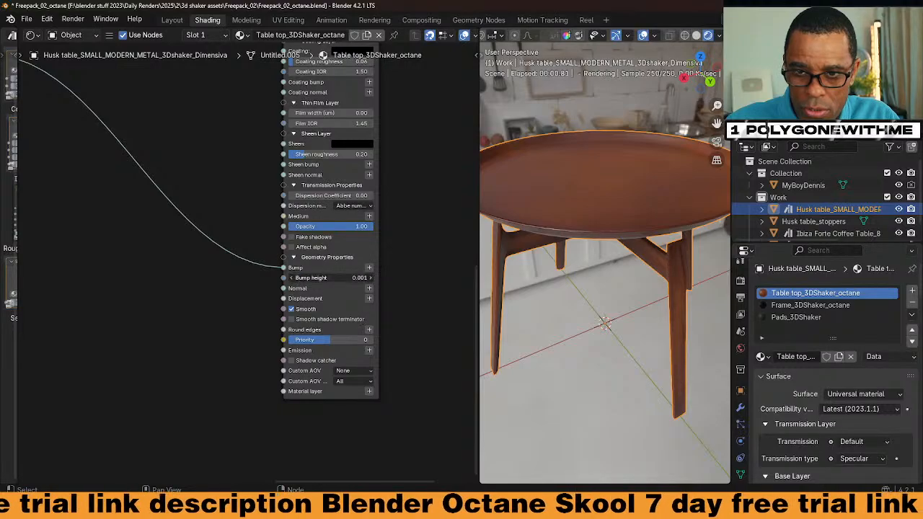
pyautogui.write('0.02')
pyautogui.press('Return')
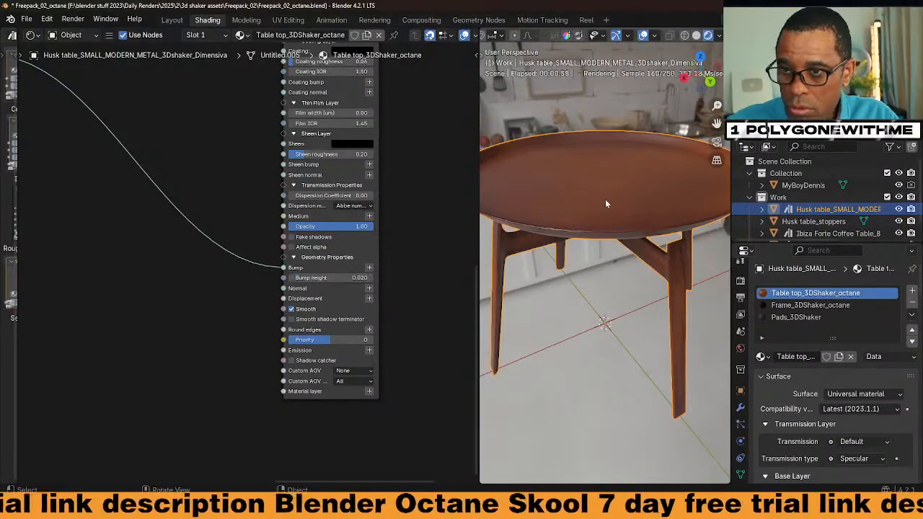
pyautogui.moveTo(604, 199); pyautogui.dragTo(565, 234, button='middle')
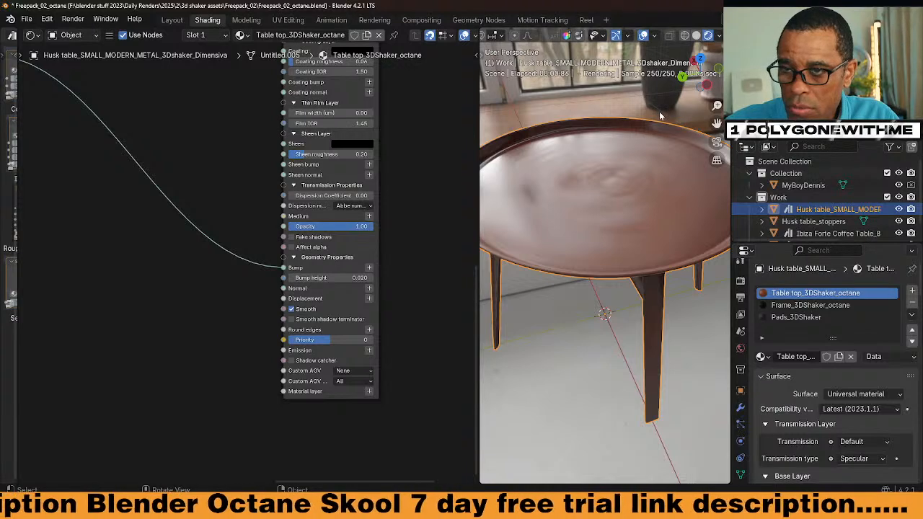
# Compare the table top with its original in the Cycles scene, examining the Table top_3DShaker.001 node network, and return to the Octane scene.
pyautogui.click(730, 20)
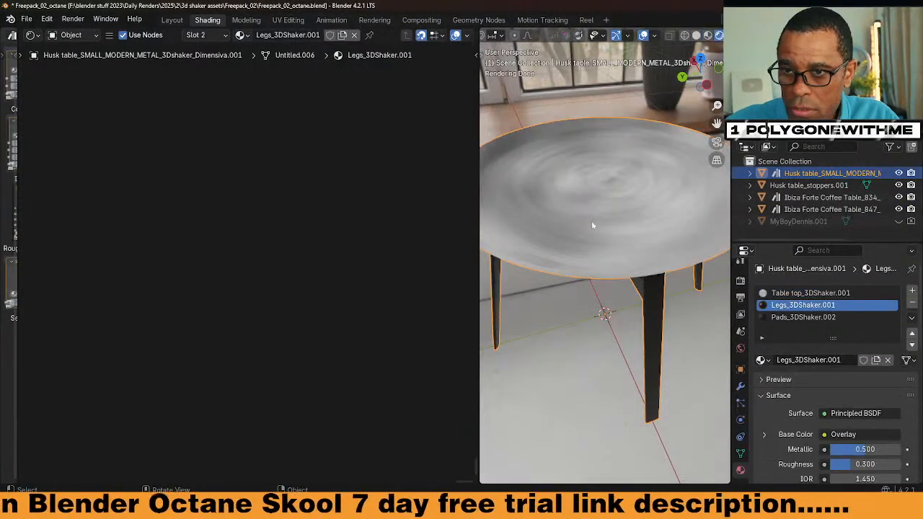
pyautogui.moveTo(592, 222); pyautogui.dragTo(598, 221, button='middle')
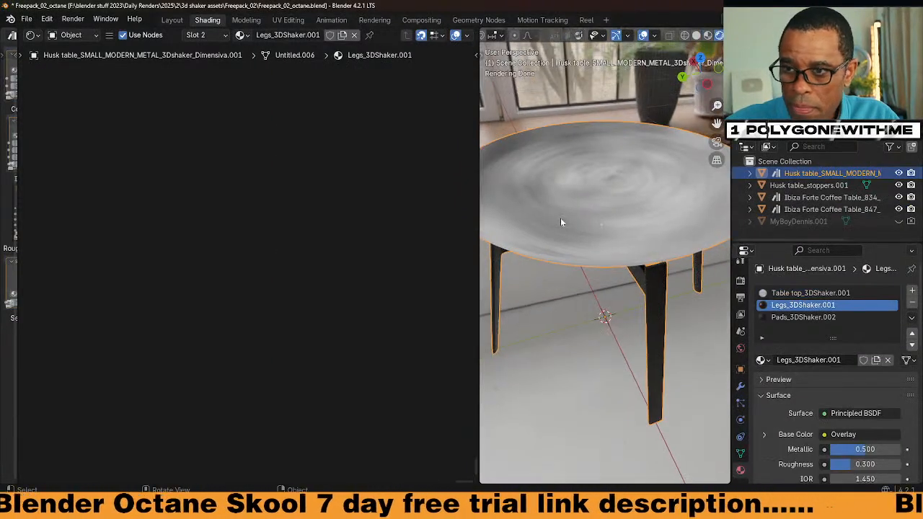
pyautogui.click(807, 317)
pyautogui.click(806, 294)
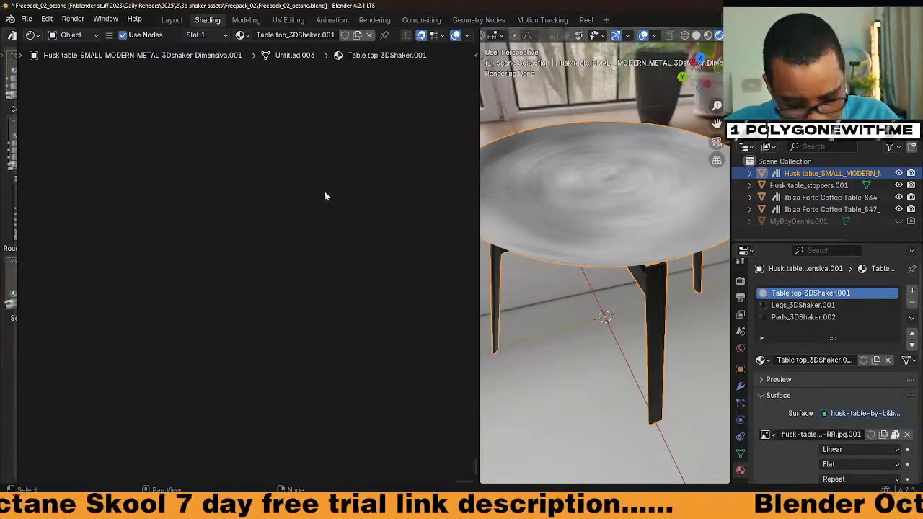
pyautogui.press('Home')
pyautogui.scroll(5, 325, 268)
pyautogui.scroll(-10, 346, 279)
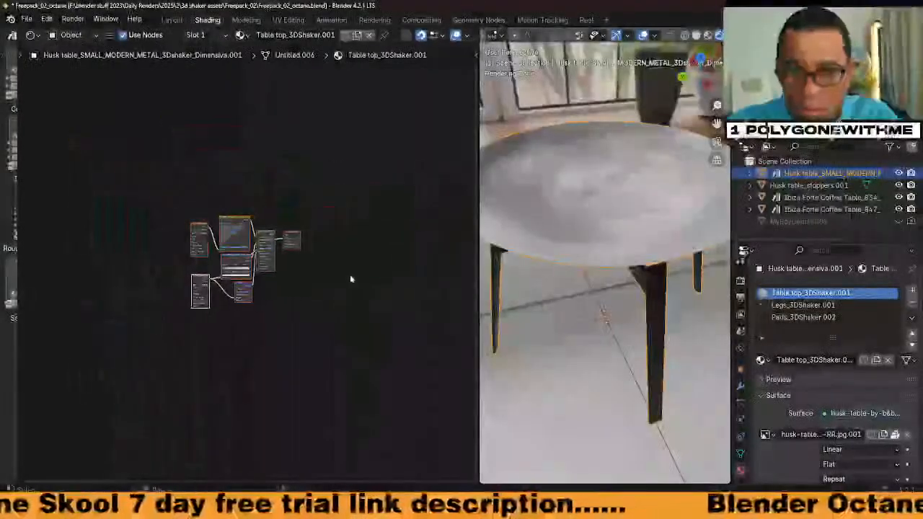
pyautogui.scroll(4, 351, 278)
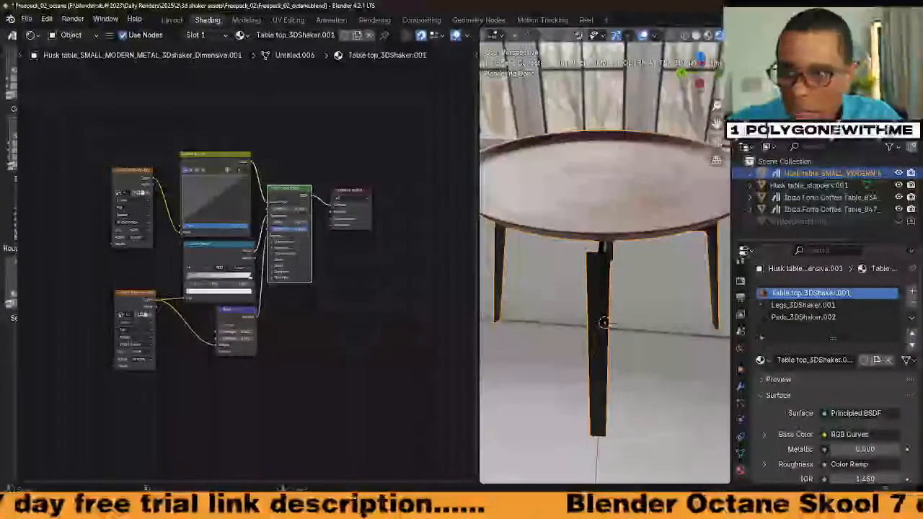
pyautogui.click(733, 20)
pyautogui.click(757, 54)
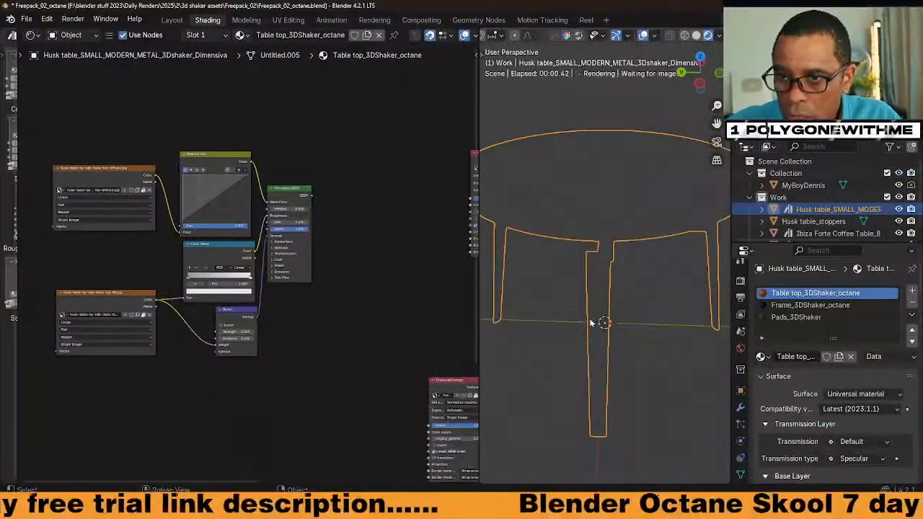
# Copy the grey stop colour of the original Color Ramp into the first stop of the Octane Gradient map for roughness.
pyautogui.scroll(3, 339, 252)
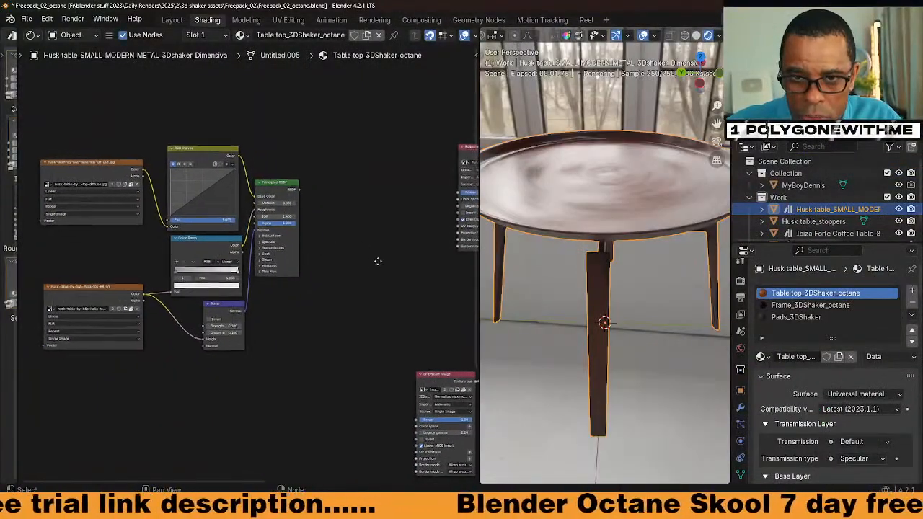
pyautogui.scroll(1, 368, 266)
pyautogui.moveTo(367, 264); pyautogui.dragTo(248, 236, button='middle')
pyautogui.scroll(-2, 253, 233)
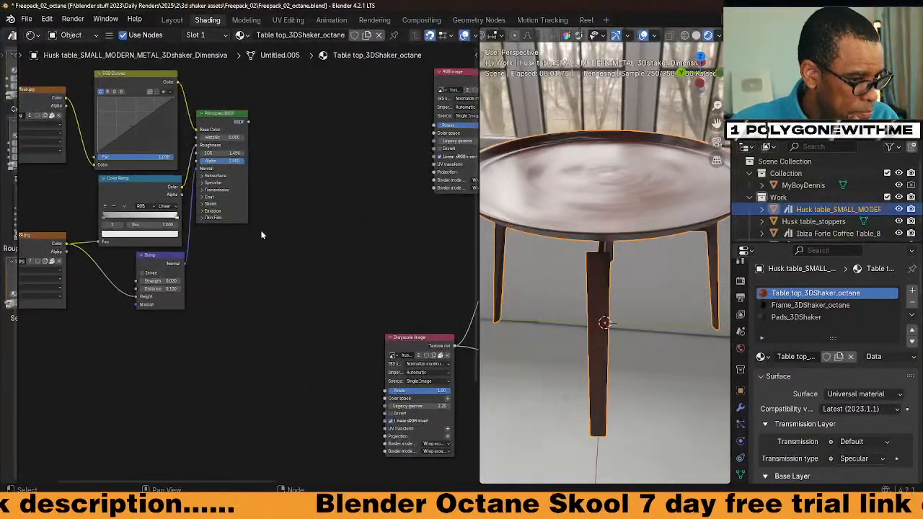
pyautogui.scroll(-2, 261, 233)
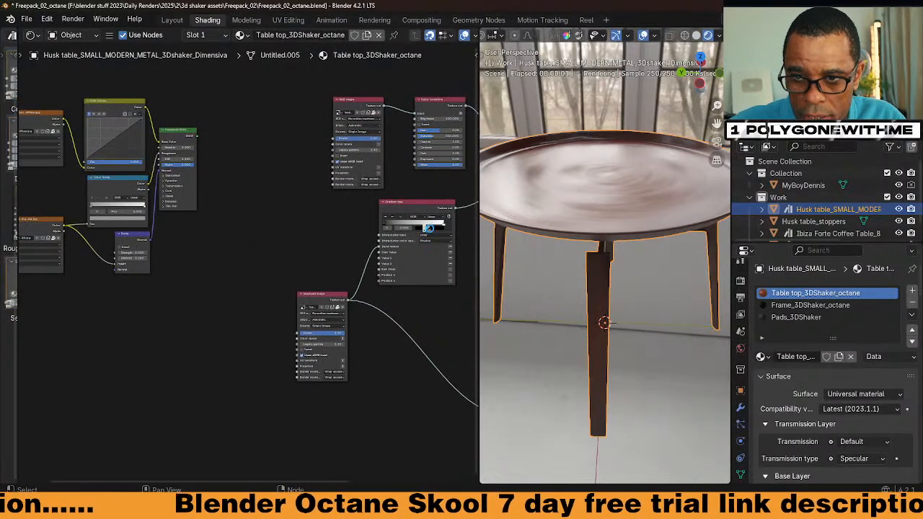
pyautogui.hotkey('ctrl', 'v')
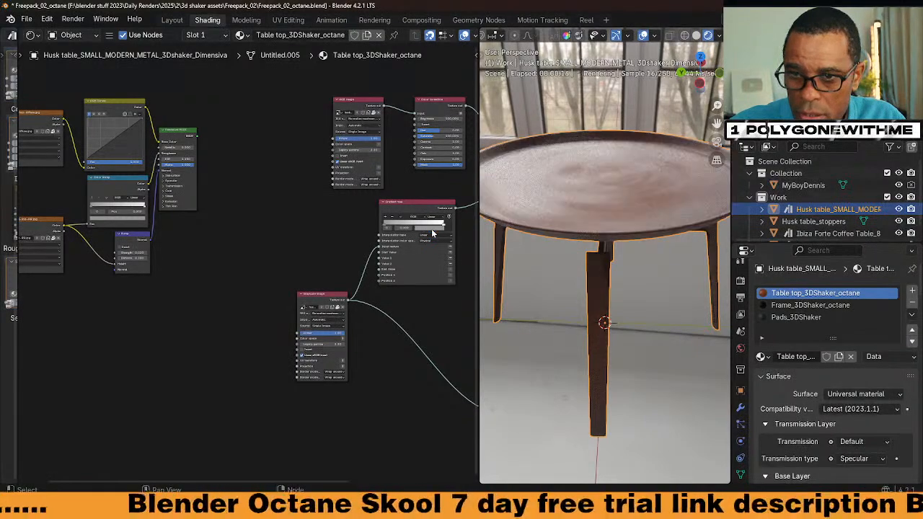
pyautogui.moveTo(595, 206); pyautogui.dragTo(635, 198, button='middle')
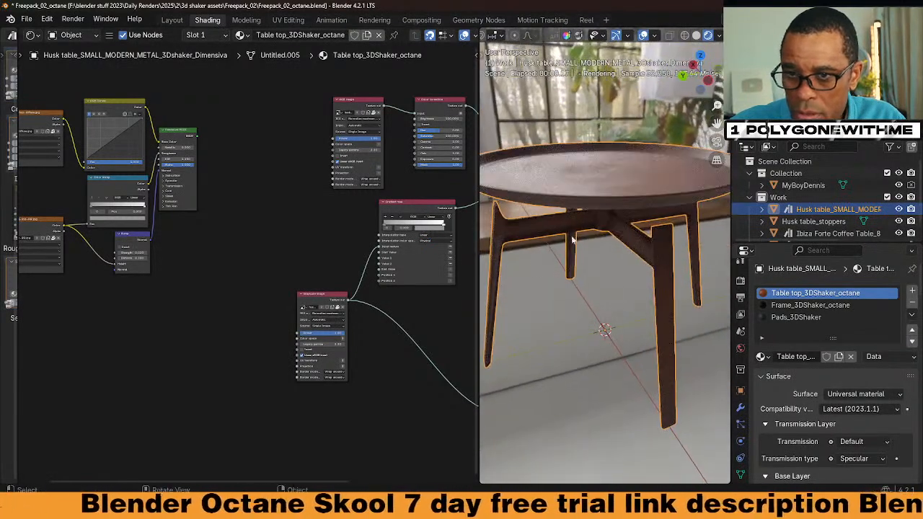
# Save the Freepack_02_octane file with the table top's node network framed.
pyautogui.press('Home')
pyautogui.scroll(-1, 360, 203)
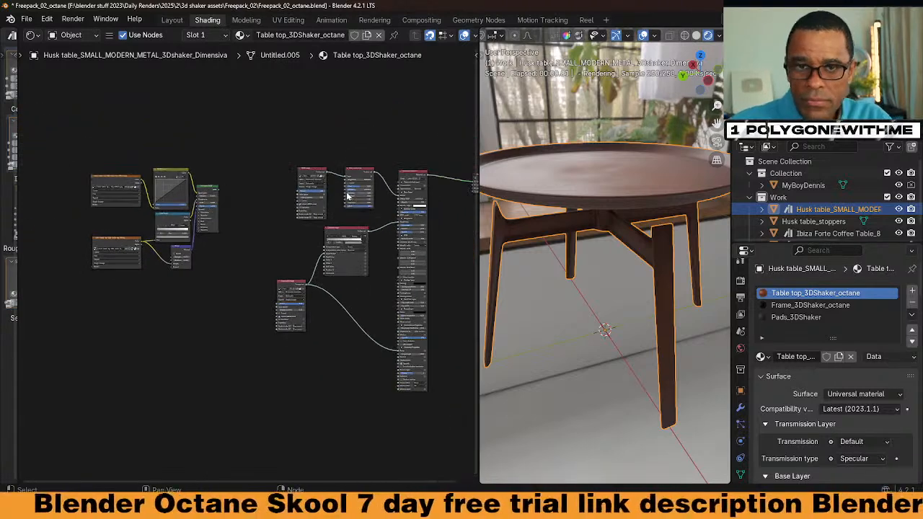
pyautogui.scroll(-1, 242, 219)
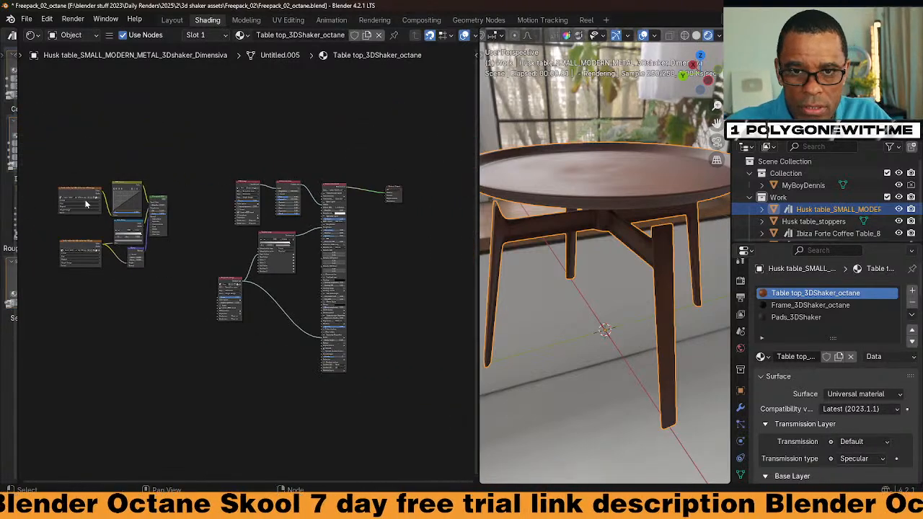
pyautogui.hotkey('ctrl', 's')
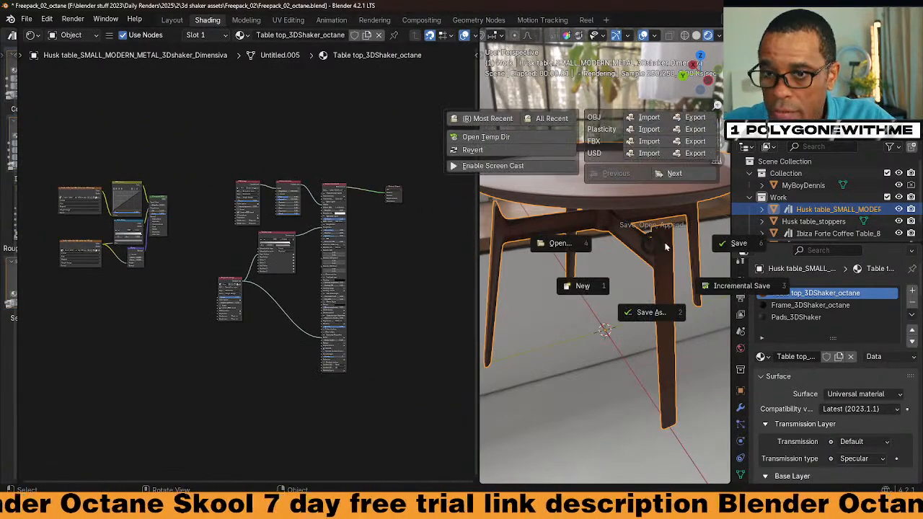
pyautogui.click(731, 244)
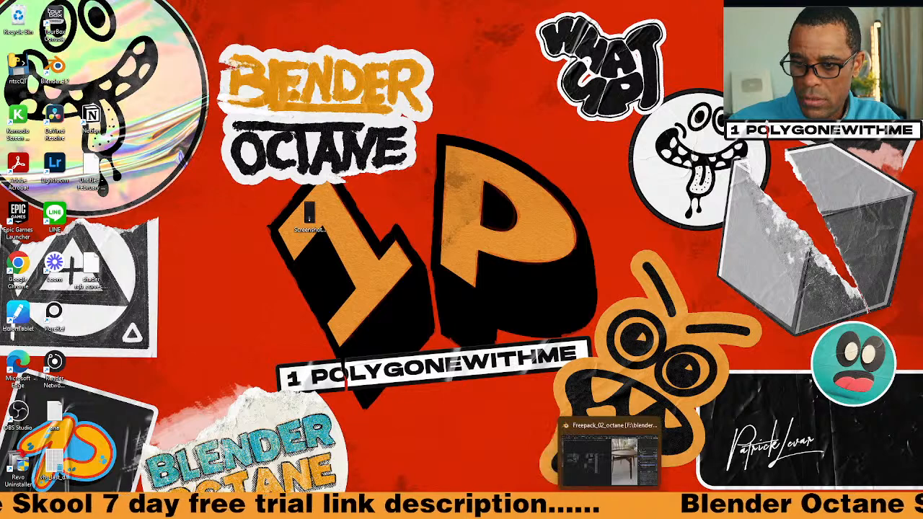
# Return to the Blender window and append the Husk table_legs object from the downloaded B&B Italia blend file.
pyautogui.click(613, 439)
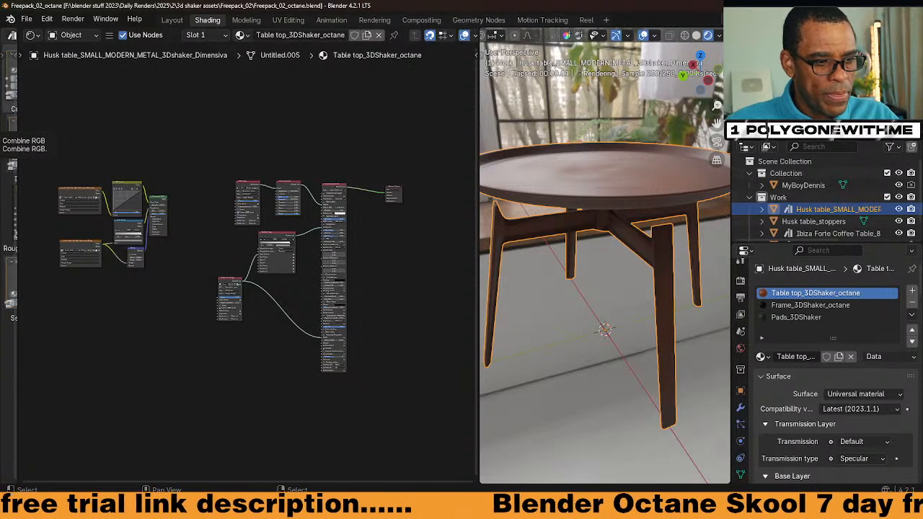
pyautogui.scroll(-3, 444, 273)
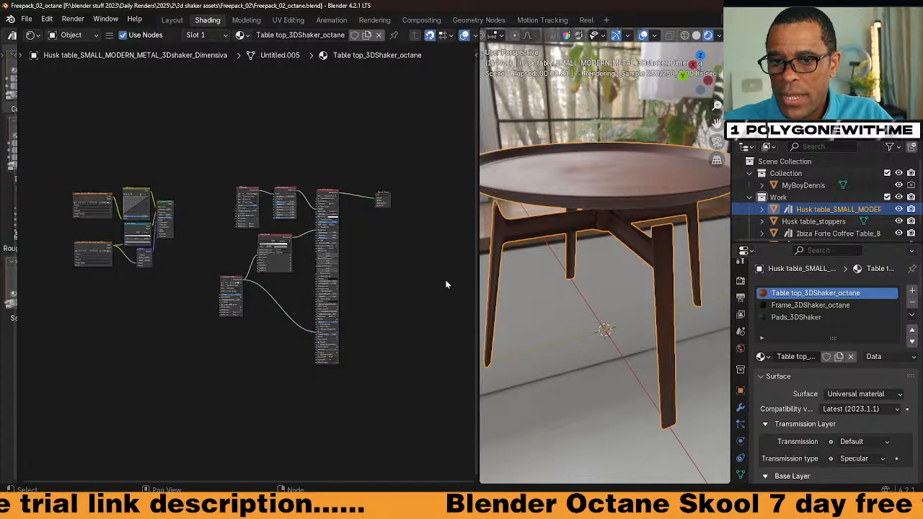
pyautogui.click(26, 18)
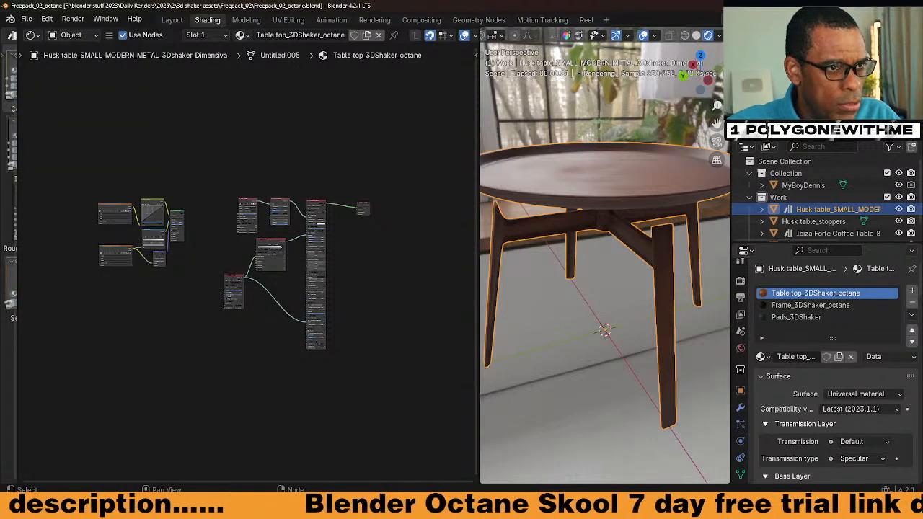
pyautogui.click(26, 19)
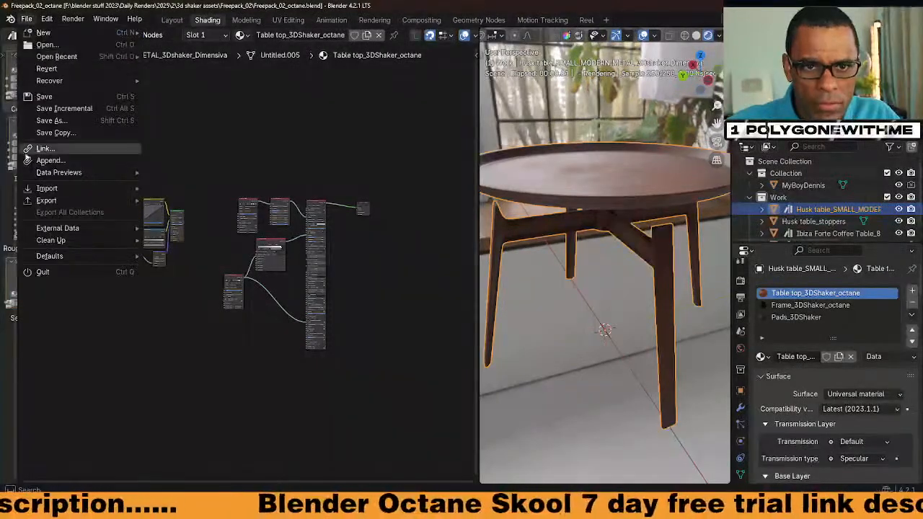
pyautogui.click(49, 160)
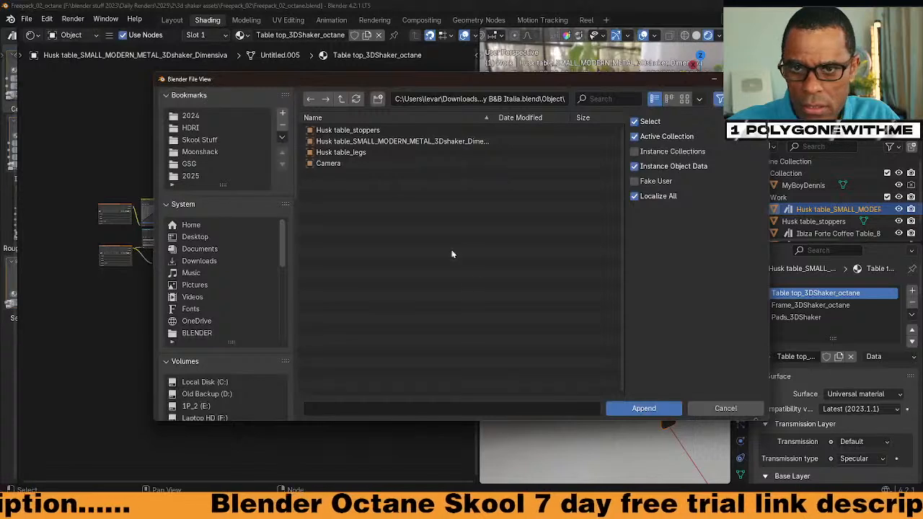
pyautogui.click(351, 152)
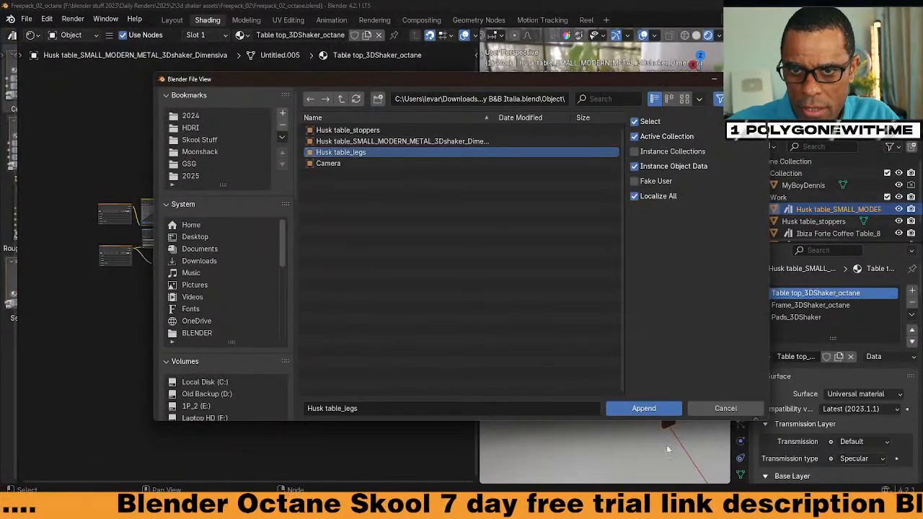
pyautogui.click(645, 408)
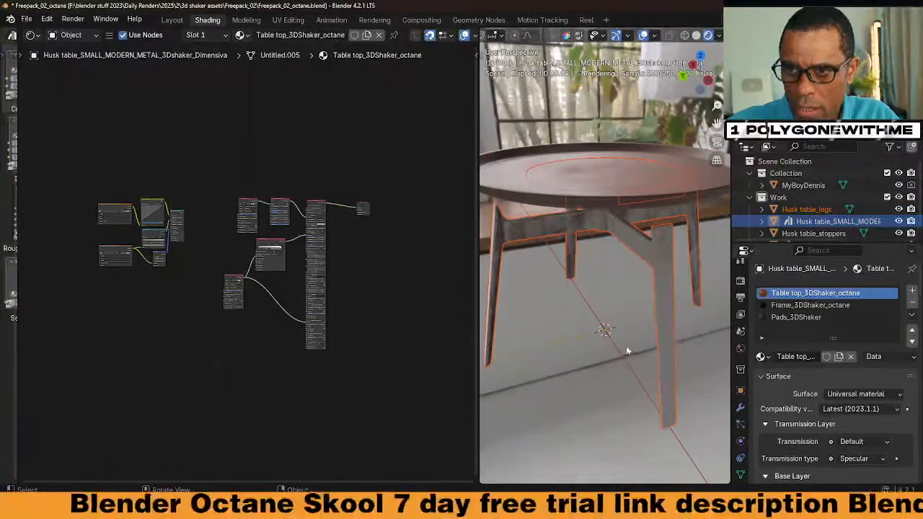
# Try to move the appended Husk table_legs away from the existing table.
pyautogui.moveTo(626, 345); pyautogui.dragTo(587, 331, button='middle')
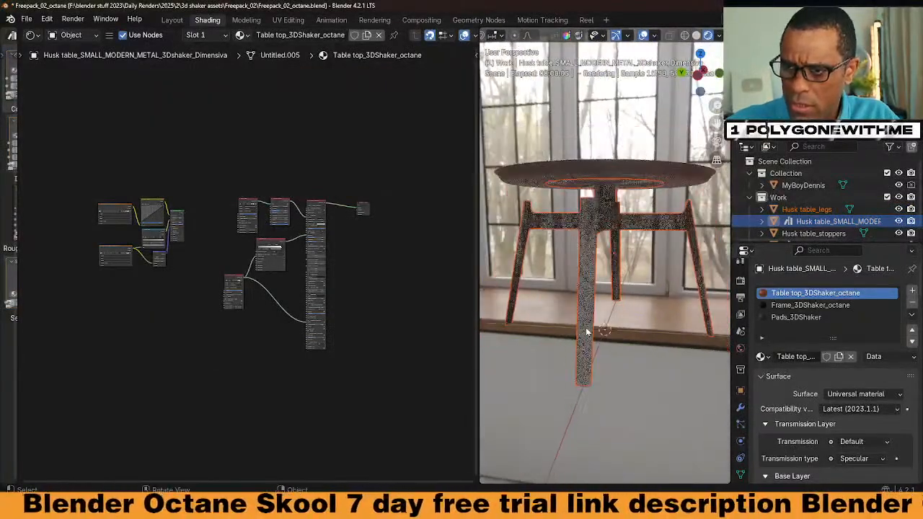
pyautogui.press('g')
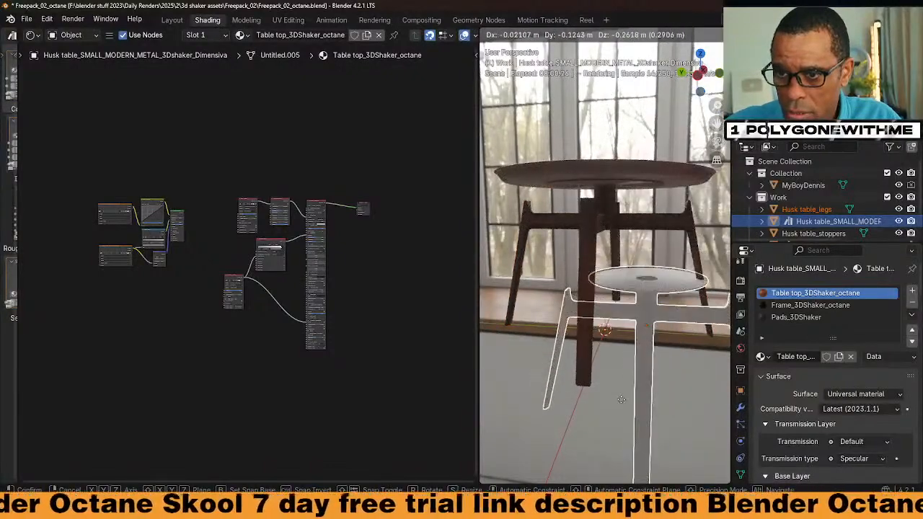
pyautogui.press('Escape')
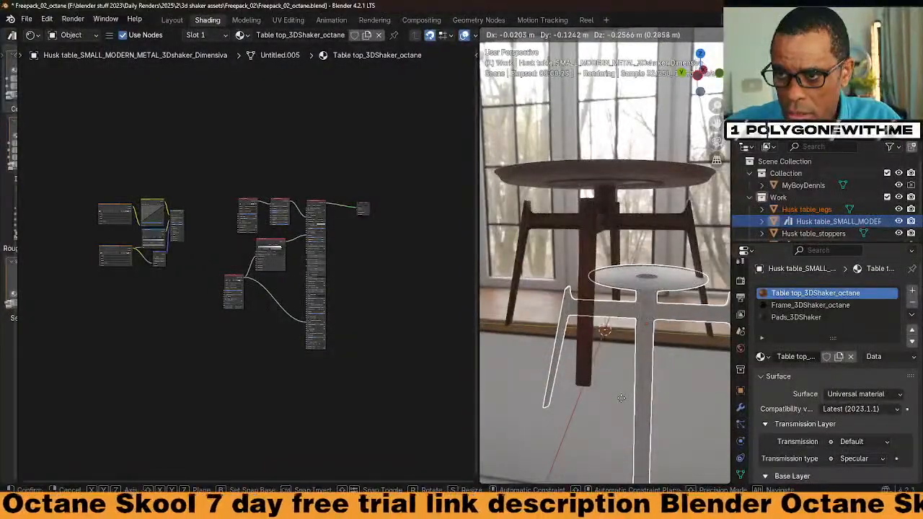
# Delete the Husk table_stoppers and Husk table_legs objects from the Work collection.
pyautogui.scroll(-2, 829, 216)
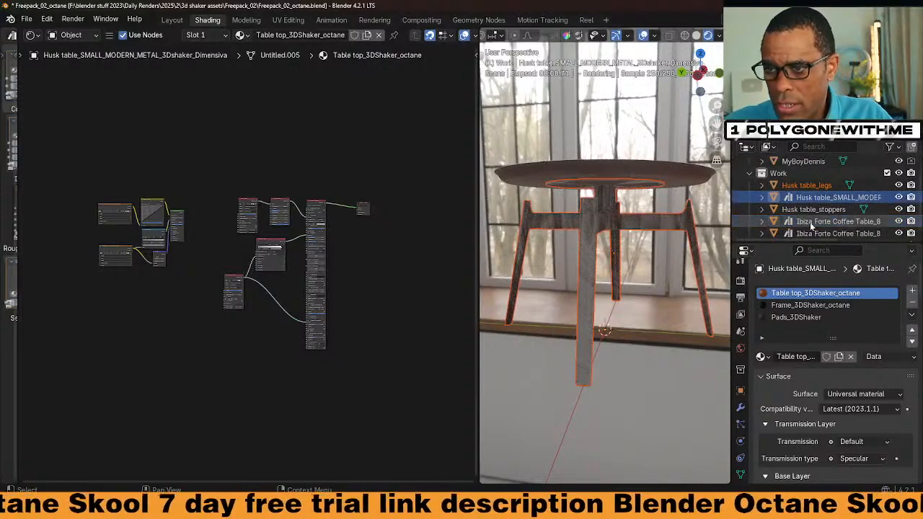
pyautogui.click(820, 183)
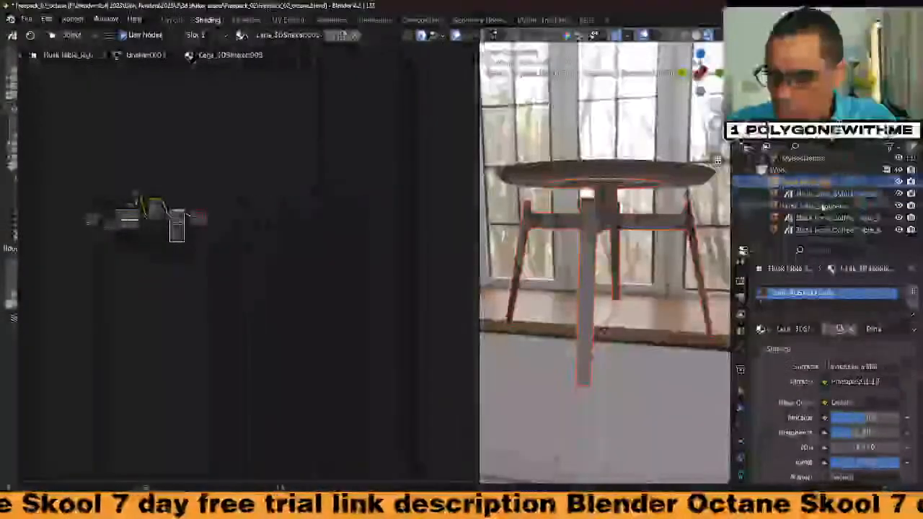
pyautogui.click(815, 207)
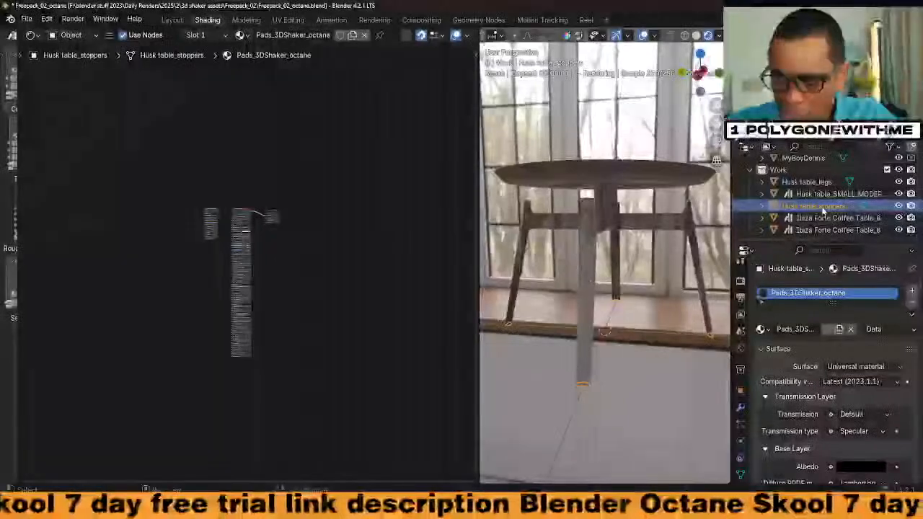
pyautogui.press('Delete')
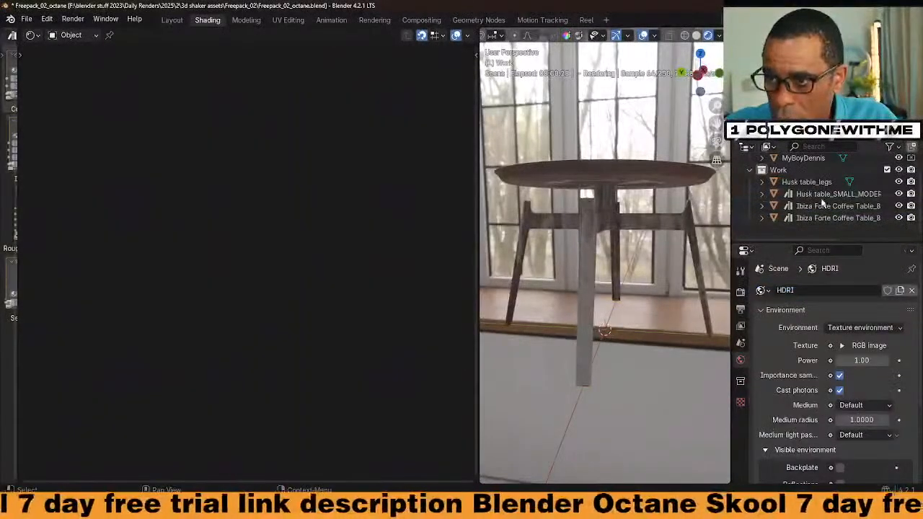
pyautogui.scroll(1, 818, 206)
pyautogui.click(808, 194)
pyautogui.press('Delete')
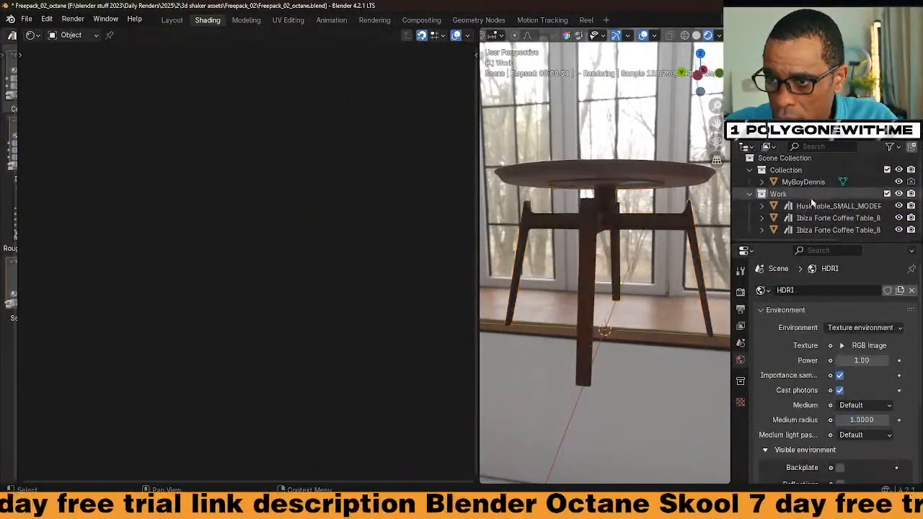
pyautogui.moveTo(577, 274); pyautogui.dragTo(570, 237, button='middle')
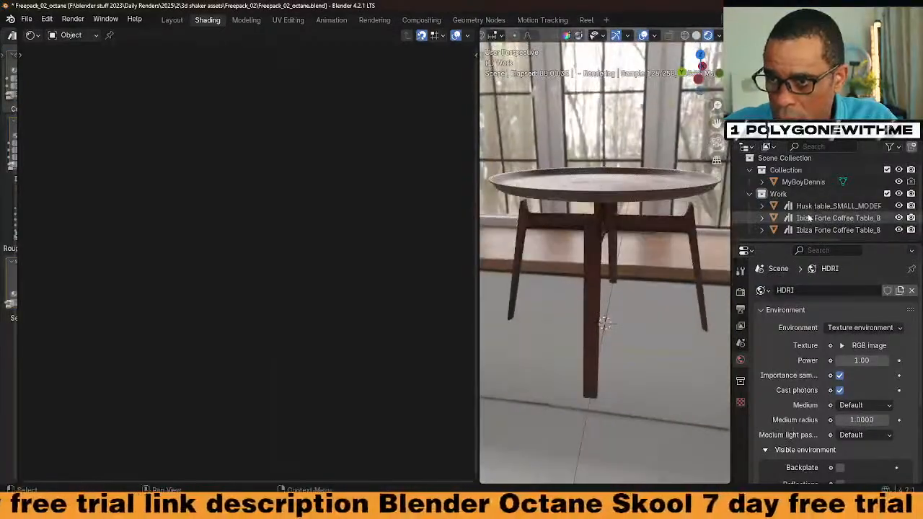
# Save the Freepack_02_octane file after removing the surplus table parts.
pyautogui.moveTo(613, 288); pyautogui.dragTo(593, 332, button='middle')
pyautogui.hotkey('ctrl', 's')
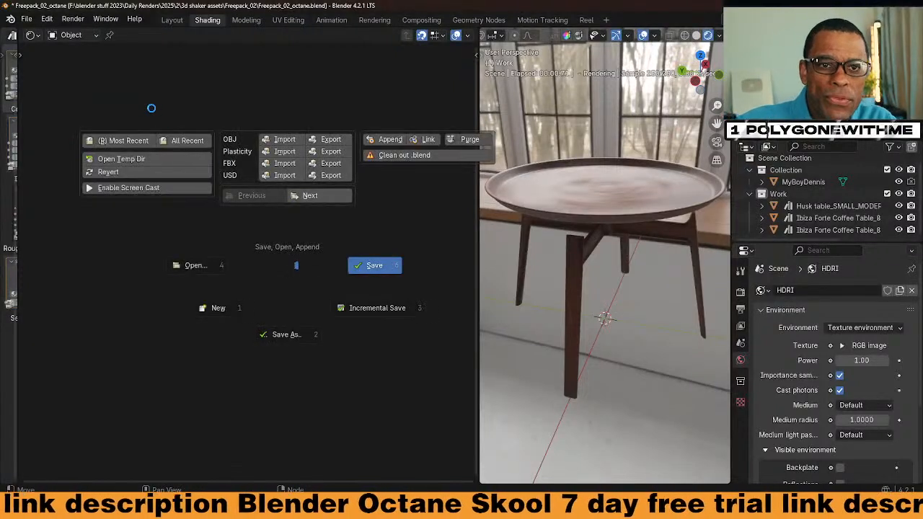
pyautogui.click(151, 109)
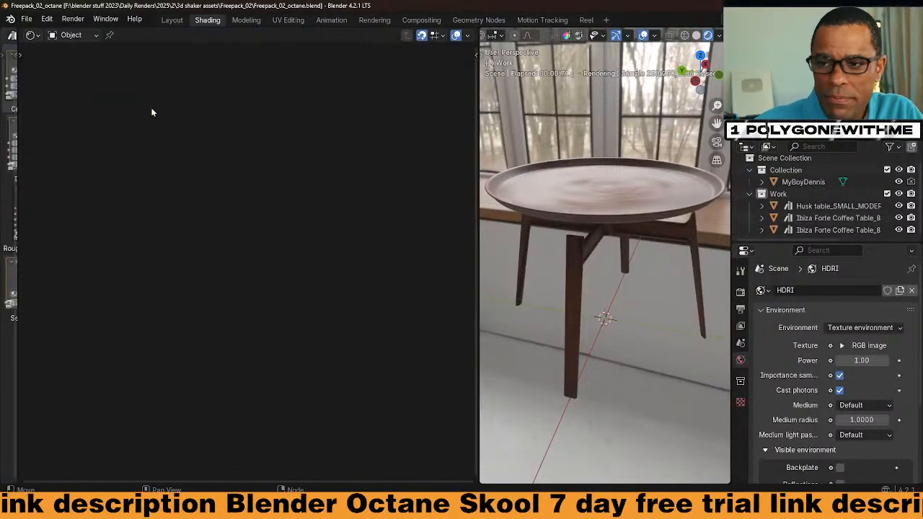
# Append the Hoop Coat Rack object from the Hoop Coat Rack by Covo blend file in the 3Dshaker_FREEpack_02 folder.
pyautogui.click(26, 21)
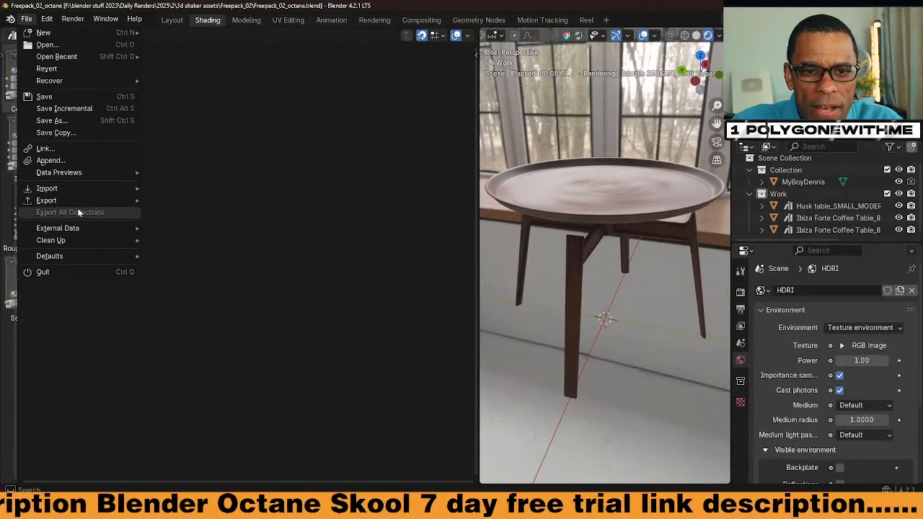
pyautogui.click(87, 158)
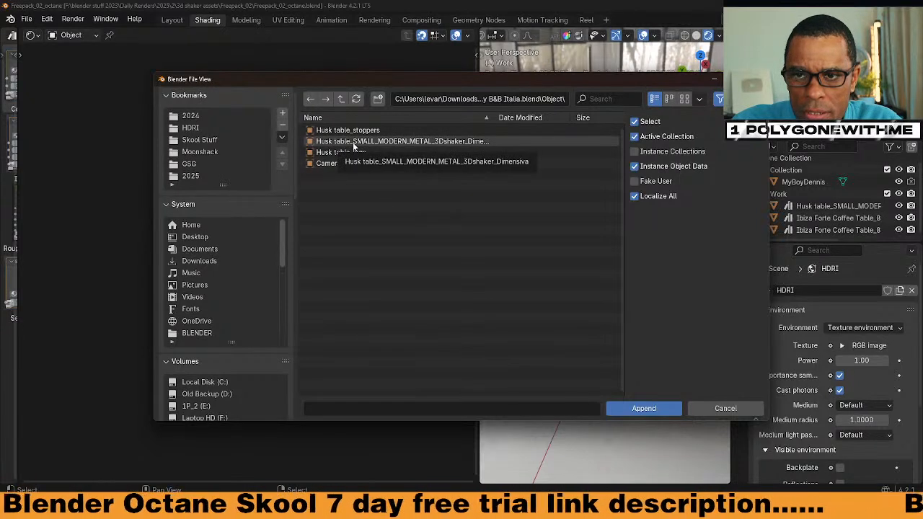
pyautogui.click(342, 99)
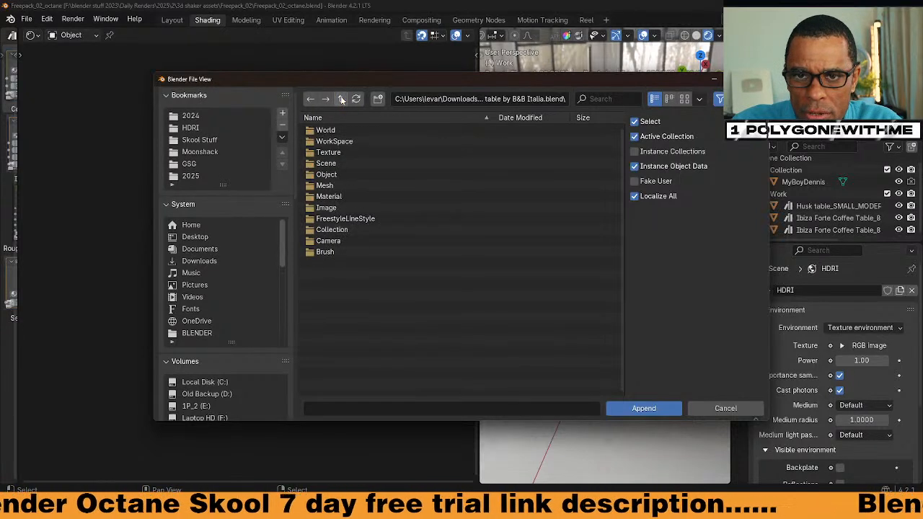
pyautogui.click(342, 99)
pyautogui.click(342, 99)
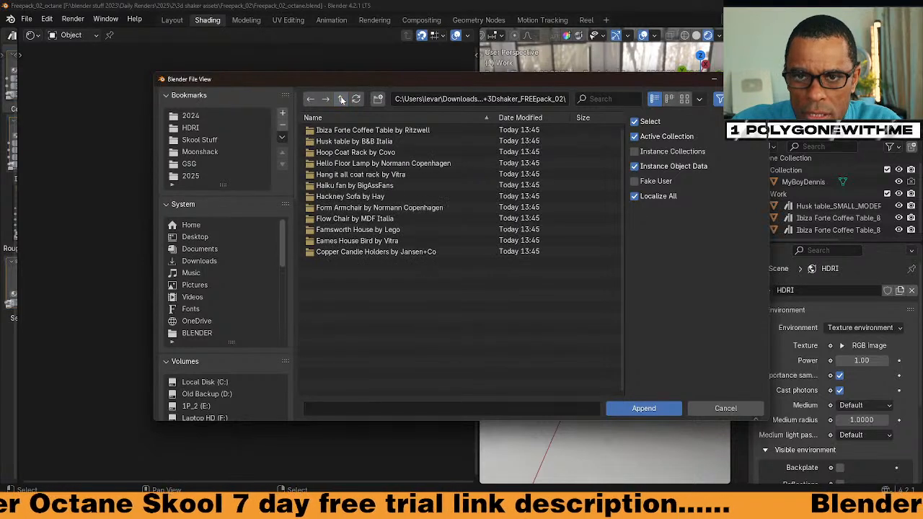
pyautogui.click(309, 153)
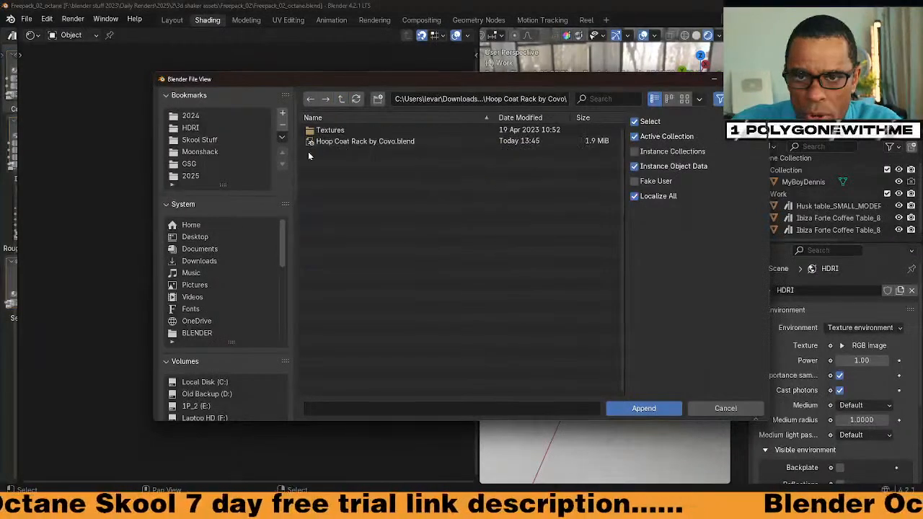
pyautogui.doubleClick(354, 142)
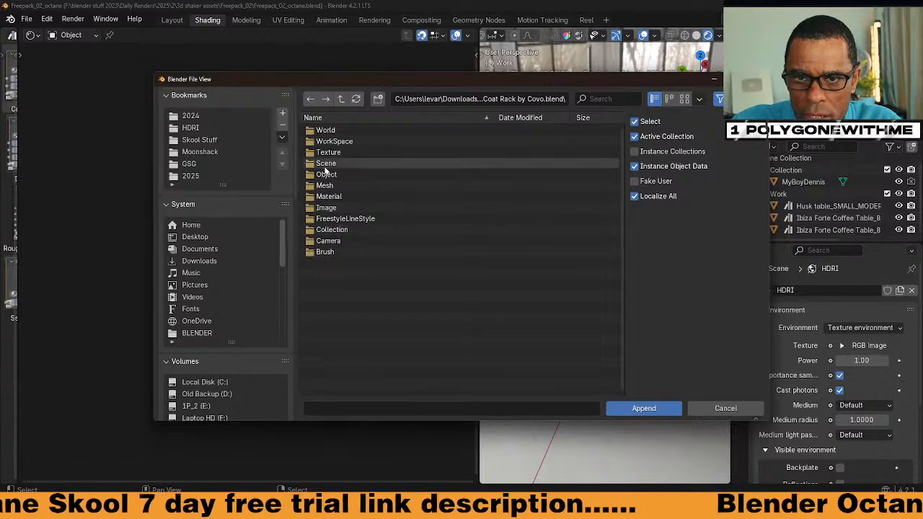
pyautogui.click(328, 176)
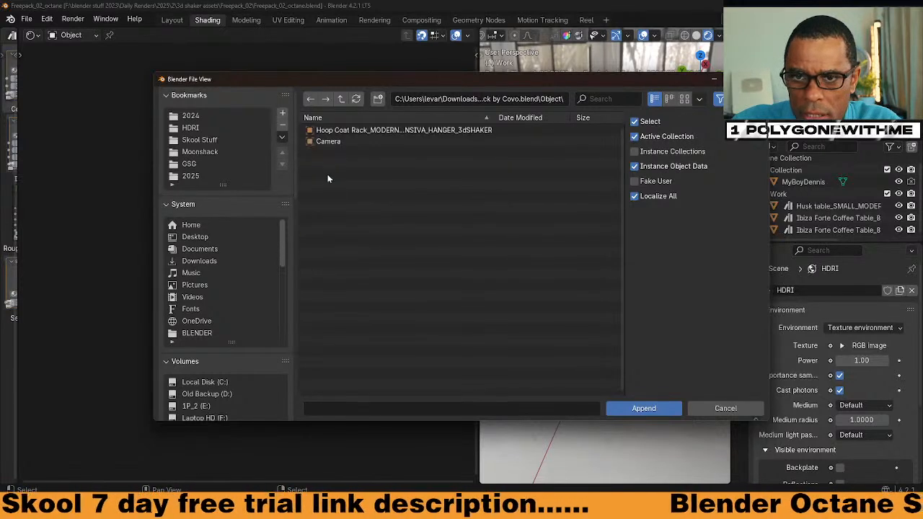
pyautogui.click(369, 129)
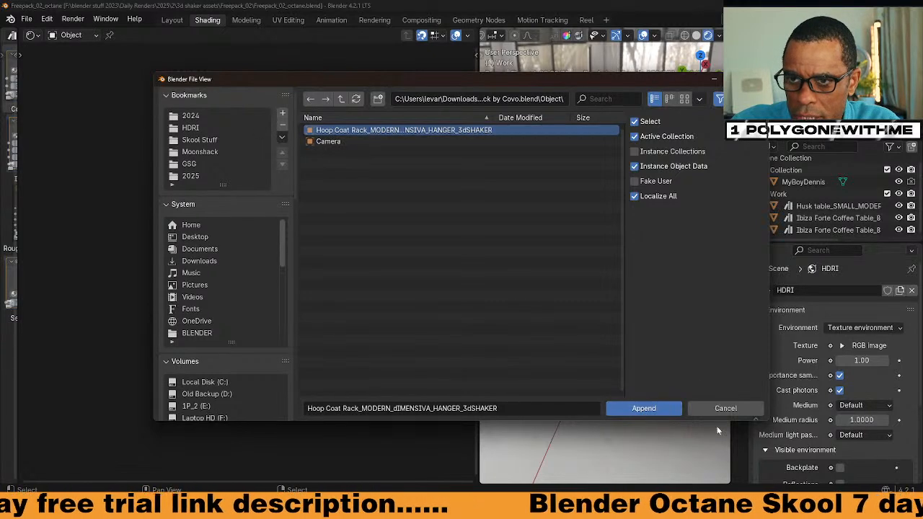
pyautogui.click(644, 409)
# Move the Husk table about 1.27 m along the global X axis, clear of the coat rack.
pyautogui.scroll(-8, 584, 298)
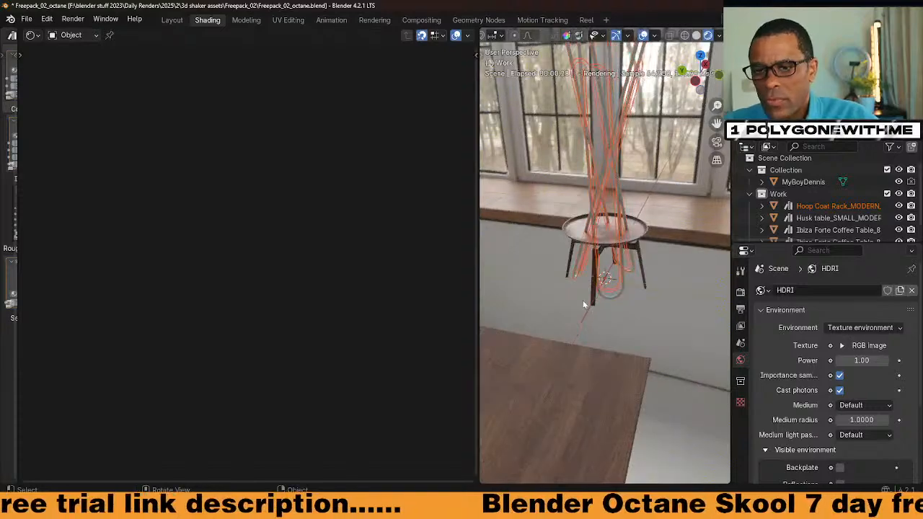
pyautogui.moveTo(604, 294); pyautogui.dragTo(625, 261, button='middle')
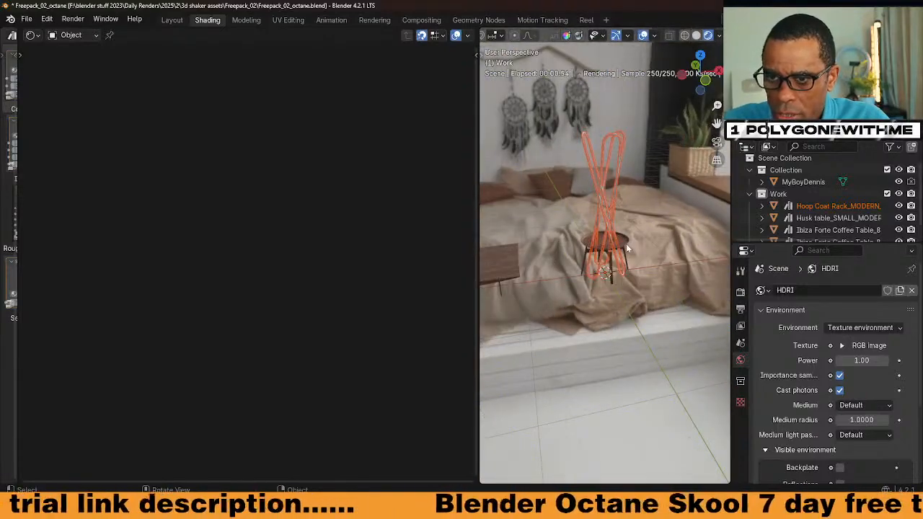
pyautogui.click(625, 262)
pyautogui.press('g')
pyautogui.press('x')
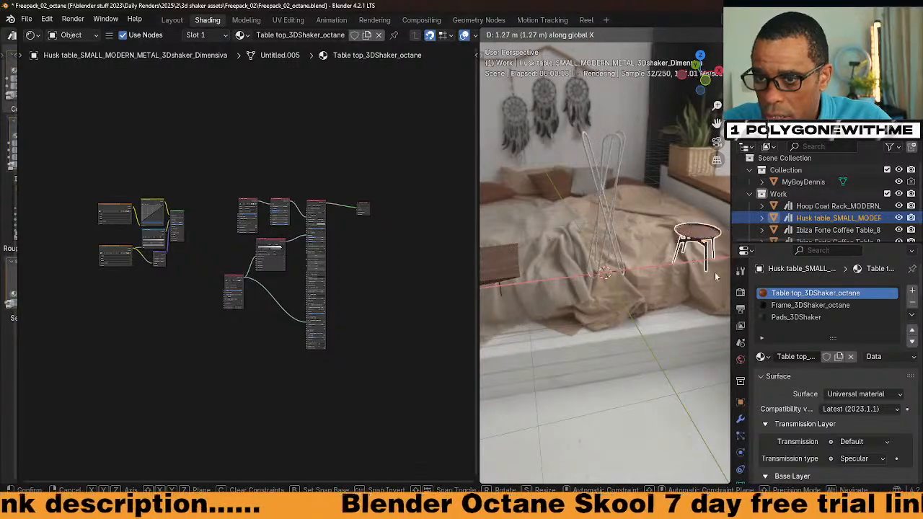
pyautogui.click(637, 284)
# Copy the coat rack into the Cycles Blender window and move that scene's Husk table aside along the X axis.
pyautogui.click(612, 201)
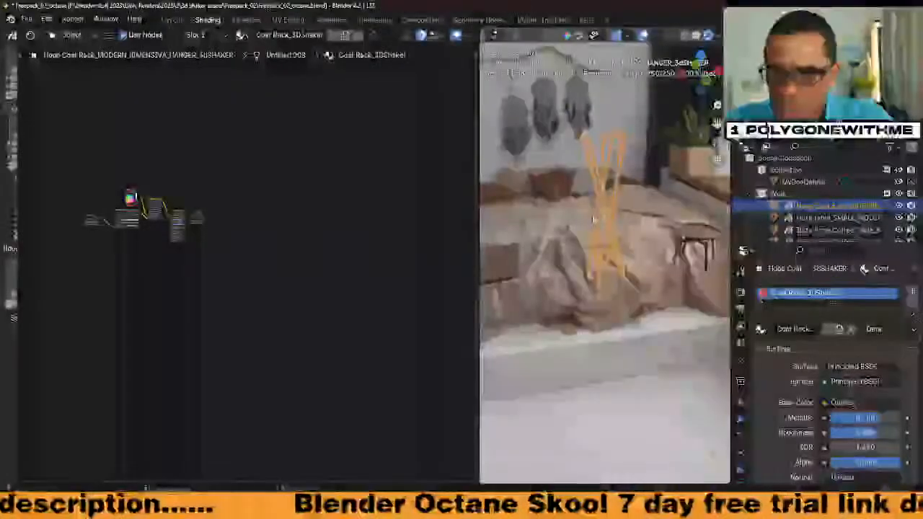
pyautogui.rightClick(594, 220)
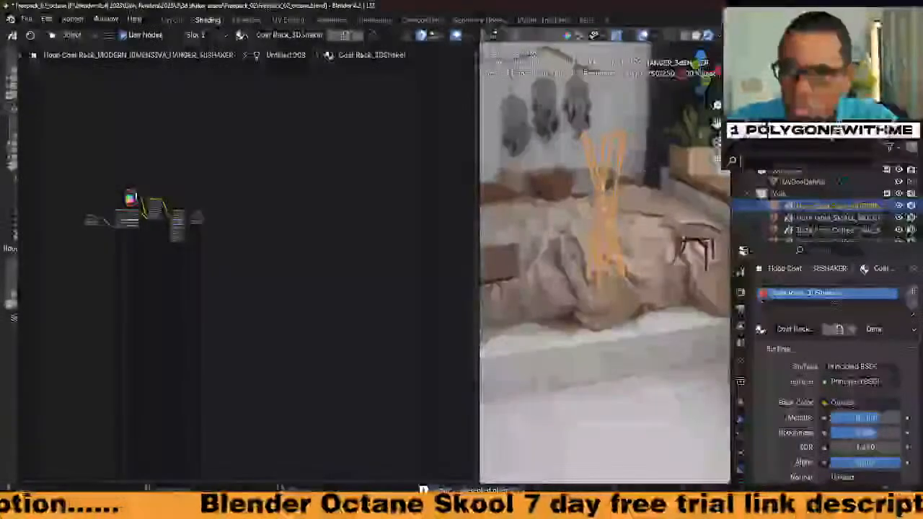
pyautogui.click(610, 267)
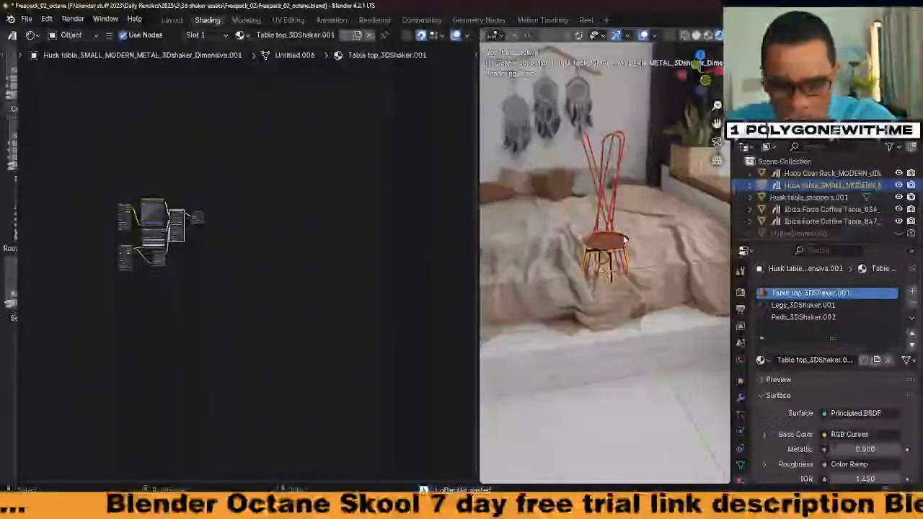
pyautogui.press('g')
pyautogui.press('x')
pyautogui.click(537, 232)
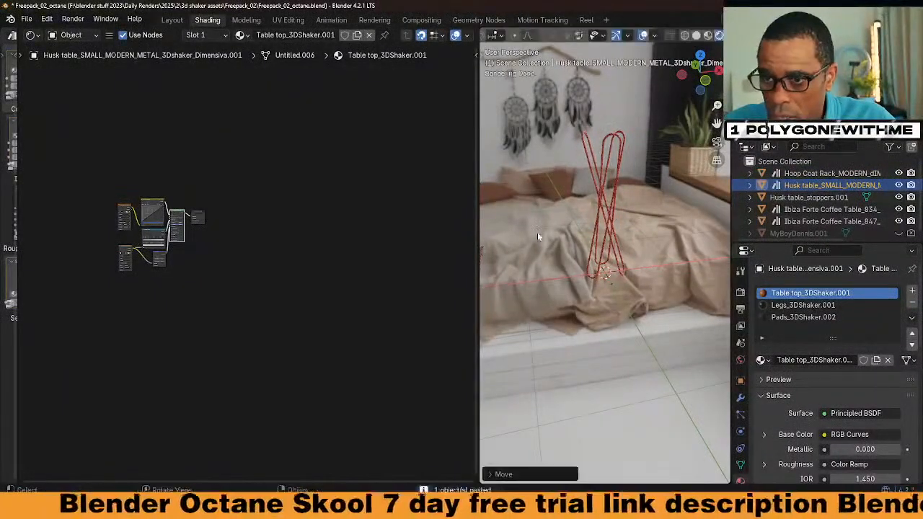
# Delete the leftover Husk table_stoppers.001 object around the base of the coat rack.
pyautogui.click(609, 229)
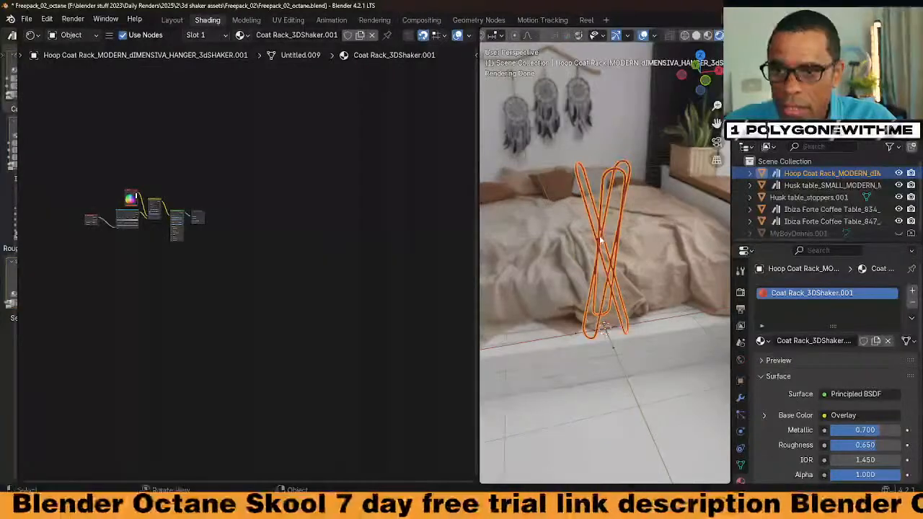
pyautogui.scroll(5, 605, 238)
pyautogui.scroll(-5, 651, 334)
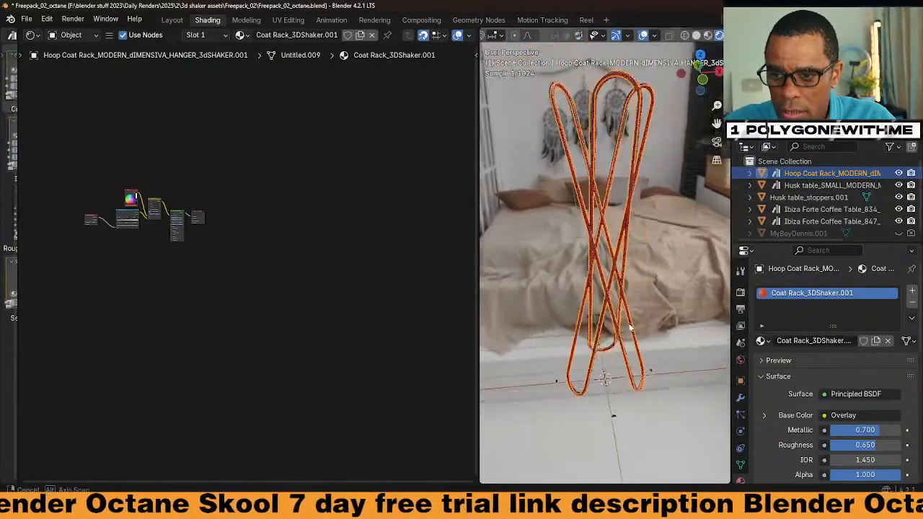
pyautogui.click(657, 389)
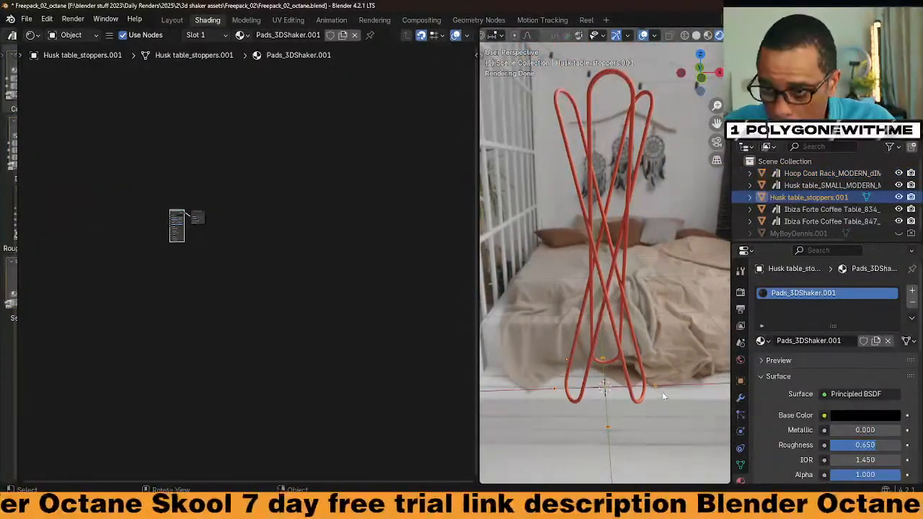
pyautogui.press('Delete')
# Select the Cycles coat rack and examine the node network of its Coat Rack_3DShaker.001 material.
pyautogui.moveTo(661, 393); pyautogui.dragTo(613, 246, button='middle')
pyautogui.click(613, 245)
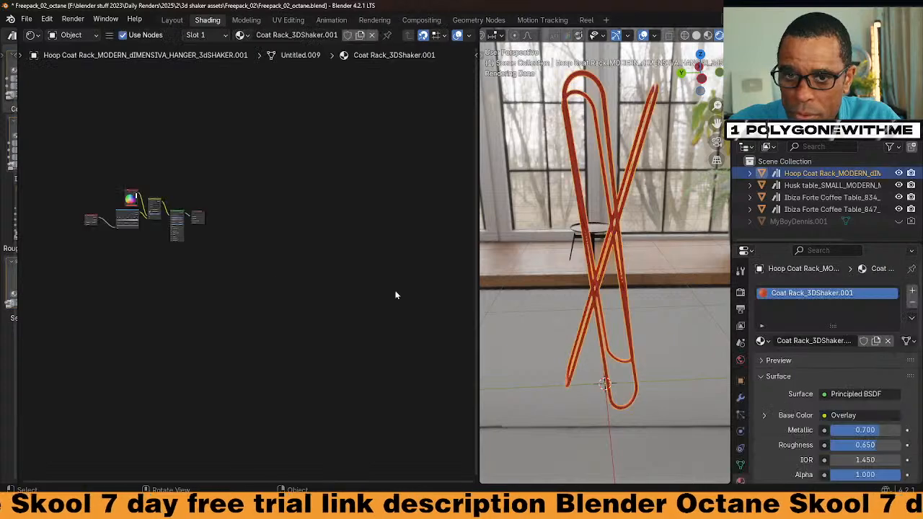
pyautogui.scroll(2, 176, 289)
pyautogui.scroll(12, 290, 280)
pyautogui.moveTo(98, 245); pyautogui.dragTo(239, 316, button='middle')
pyautogui.scroll(1, 274, 286)
pyautogui.moveTo(274, 287); pyautogui.dragTo(236, 312, button='middle')
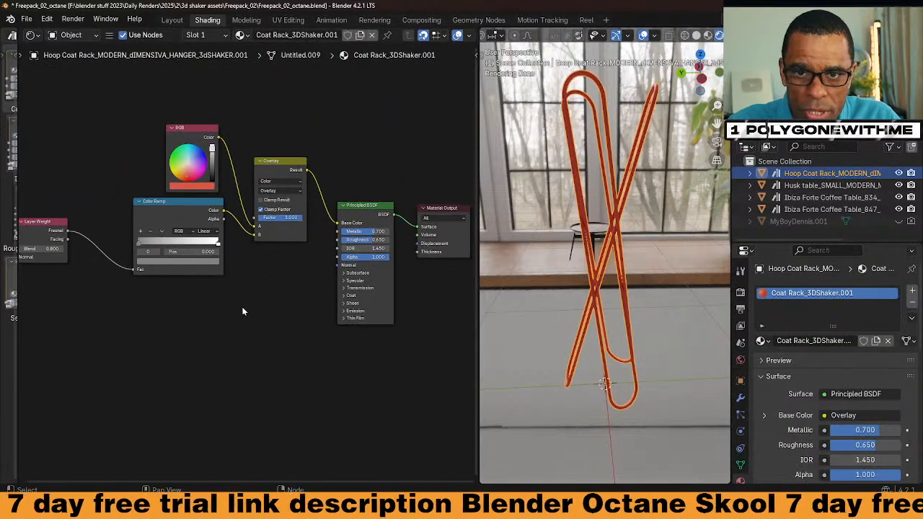
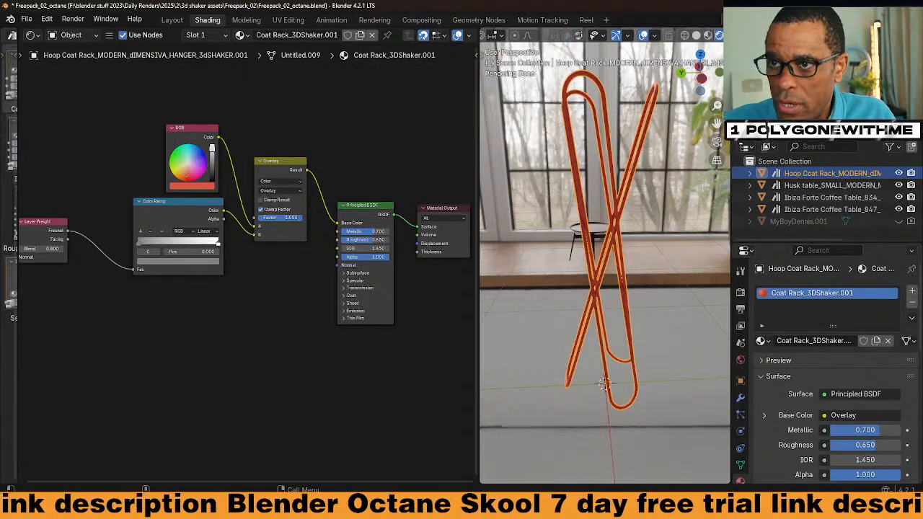
# Return to the Octane Blender window and assign the Frame_3DShaker_octane material to the coat rack.
pyautogui.hotkey('ctrl', 'f')
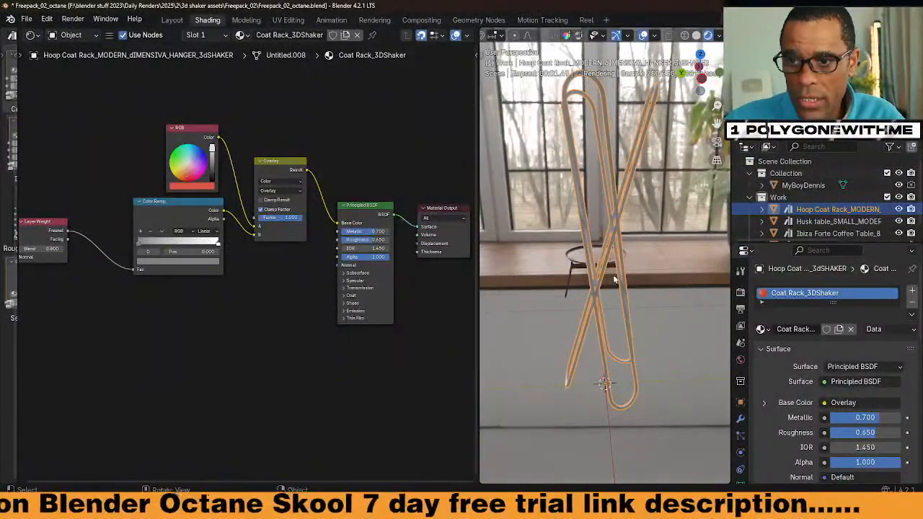
pyautogui.click(528, 302)
pyautogui.click(588, 306)
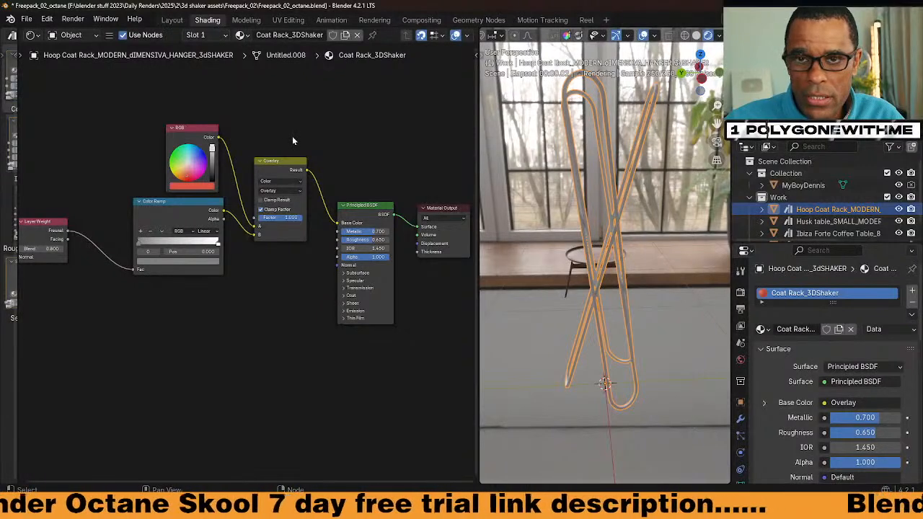
pyautogui.scroll(-1, 319, 132)
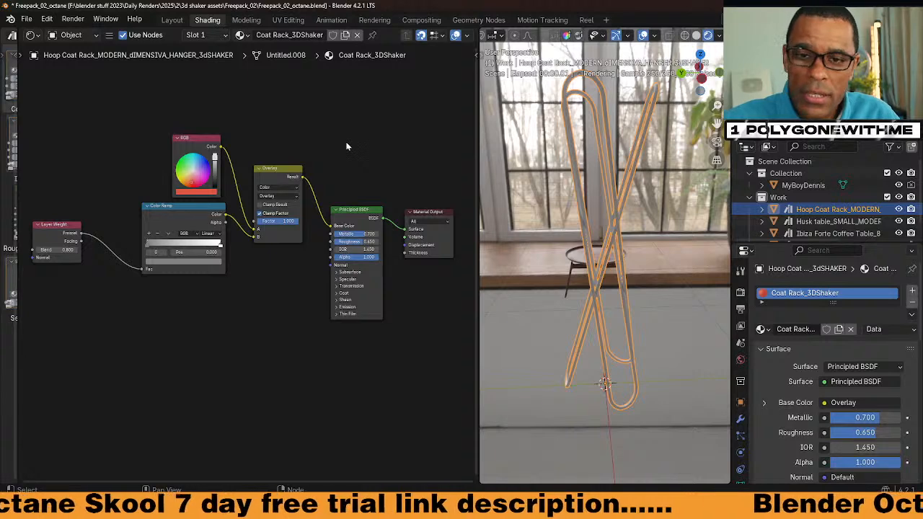
pyautogui.click(240, 36)
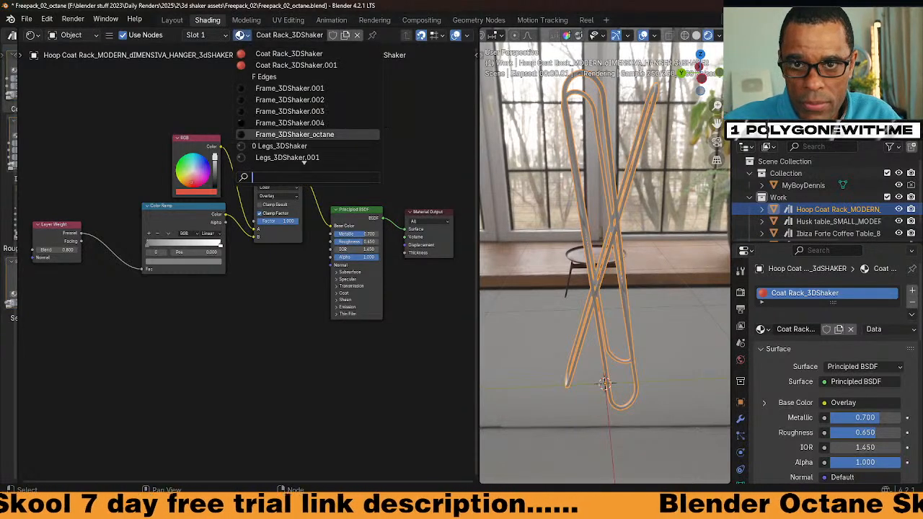
pyautogui.click(294, 134)
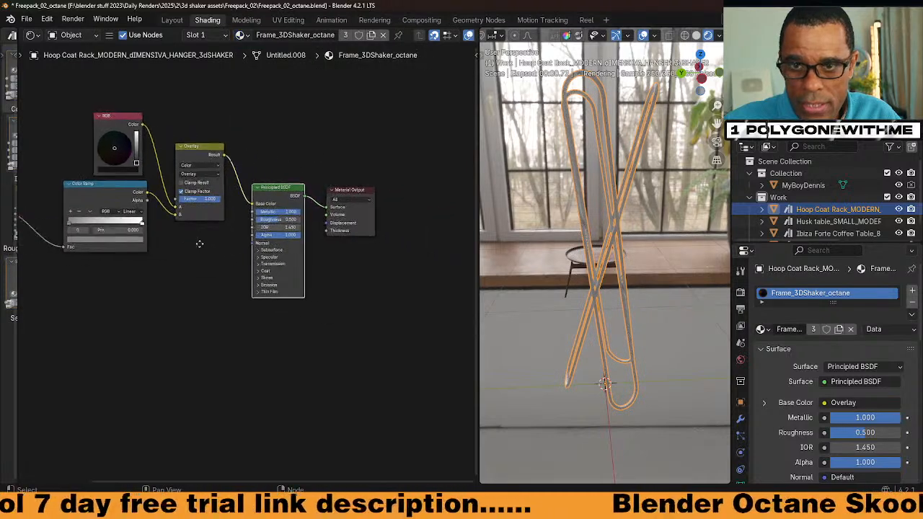
# Make the coat rack's material a single-user copy and rename it Coat Rack_3DShaker_ocatne.
pyautogui.click(344, 35)
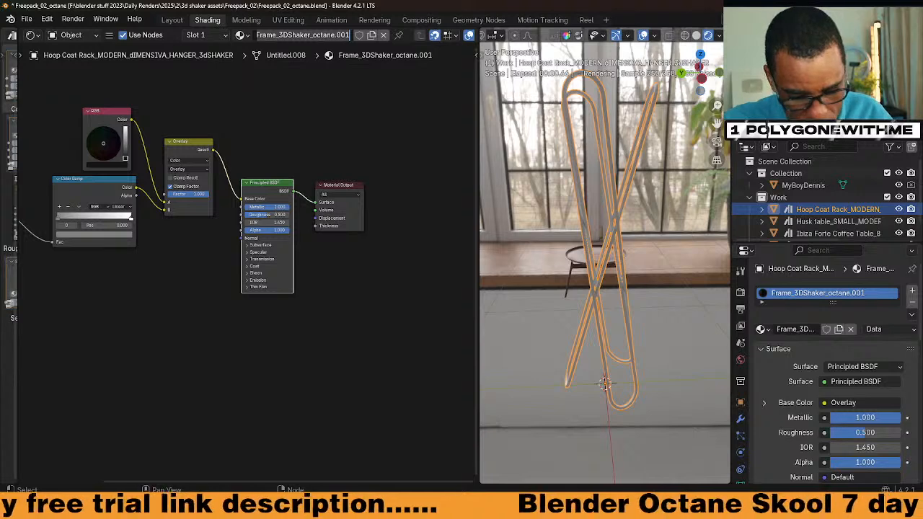
pyautogui.write('Coat Rack_3DShaker')
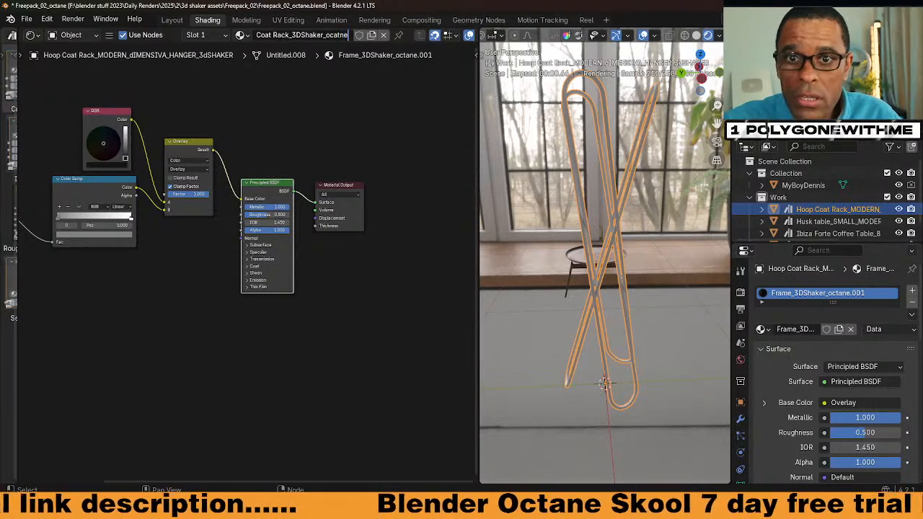
pyautogui.press('Return')
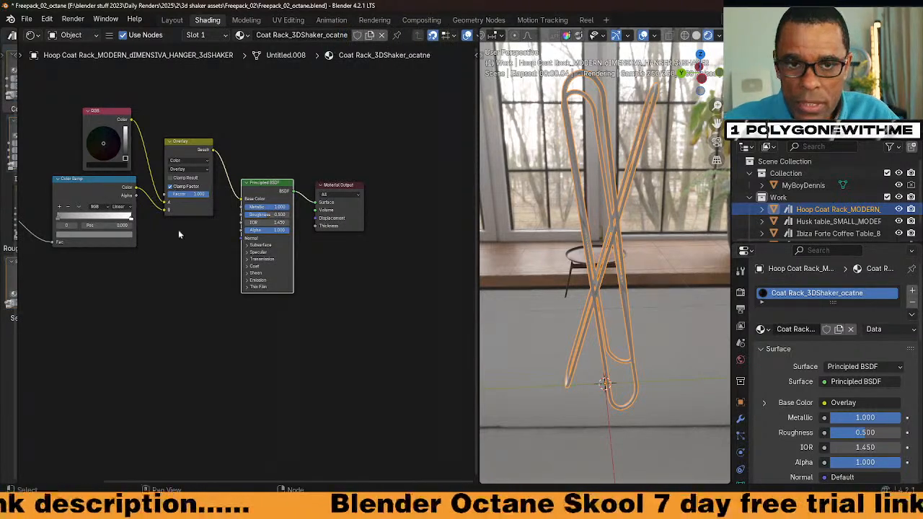
pyautogui.moveTo(179, 235); pyautogui.dragTo(268, 237, button='middle')
pyautogui.scroll(-6, 268, 239)
pyautogui.scroll(1, 267, 239)
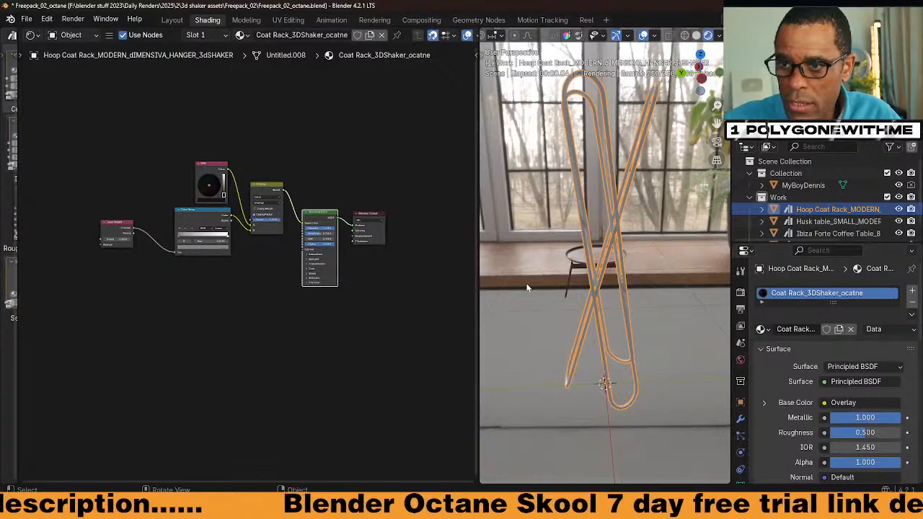
# Assign the Coat Rack_3DShaker.001 material to the coat rack and copy the hex value of its red RGB node colour.
pyautogui.click(240, 35)
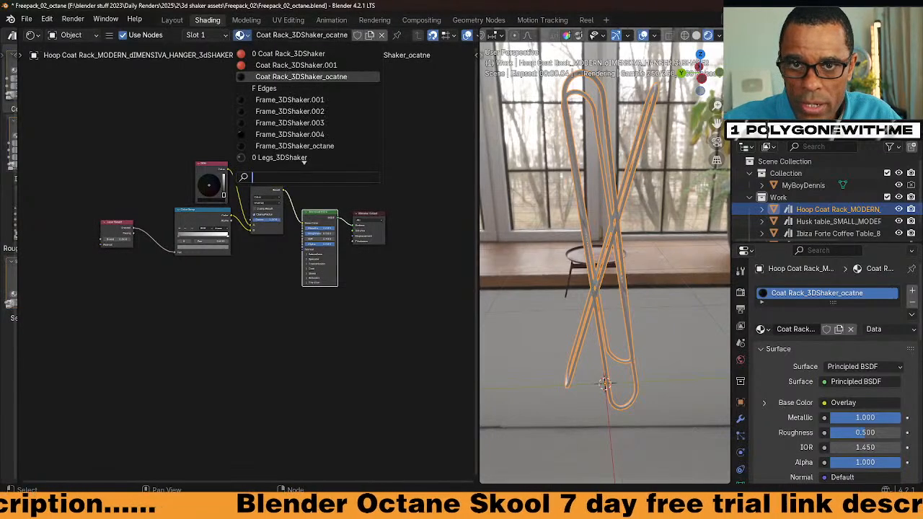
pyautogui.click(288, 64)
pyautogui.scroll(5, 216, 194)
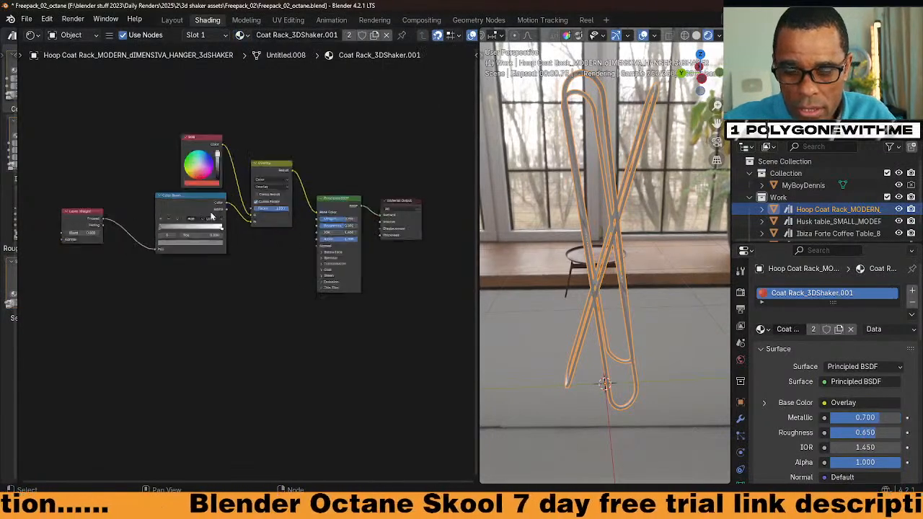
pyautogui.click(123, 103)
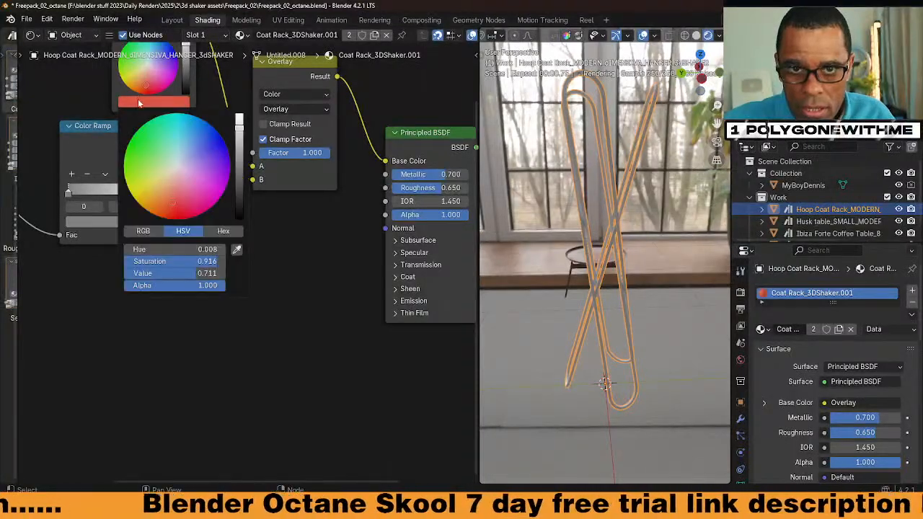
pyautogui.click(223, 232)
pyautogui.click(177, 249)
pyautogui.hotkey('ctrl', 'c')
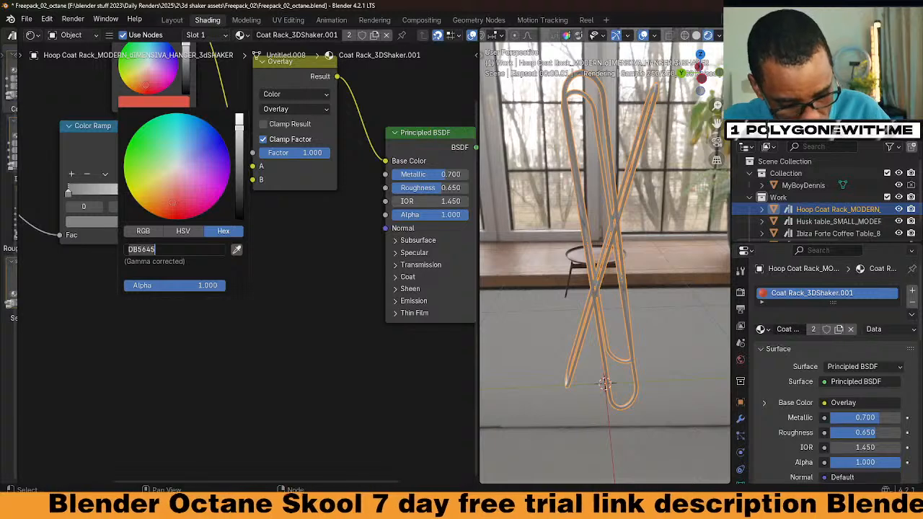
pyautogui.press('Return')
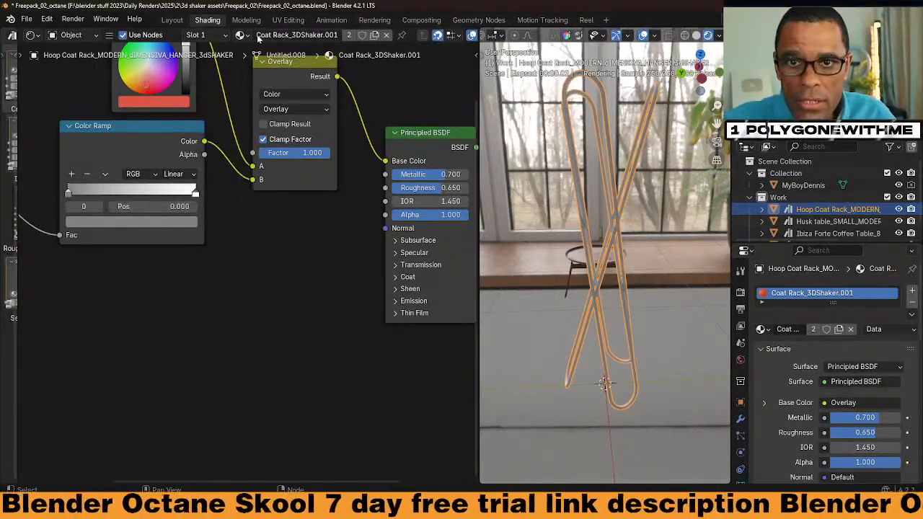
# Reassign Coat Rack_3DShaker_ocatne to the coat rack and set its RGB node colour to hex DB5645.
pyautogui.moveTo(646, 341); pyautogui.dragTo(593, 252)
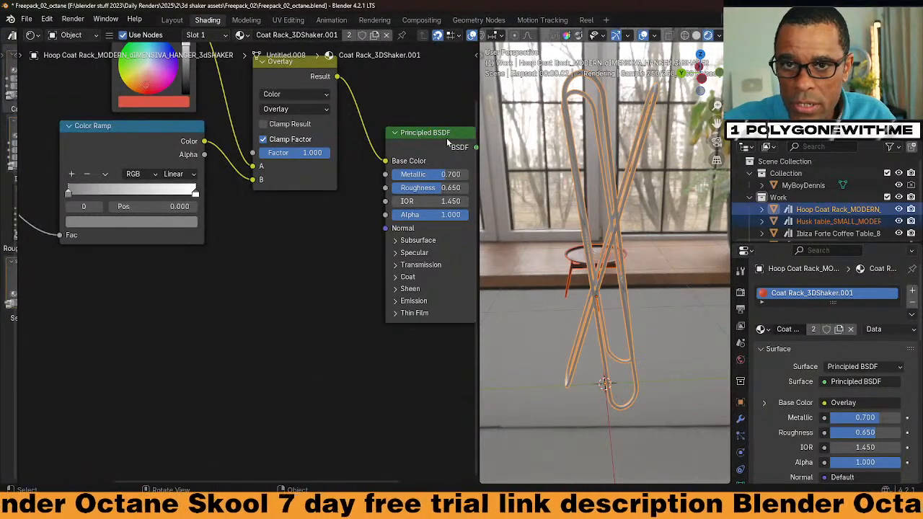
pyautogui.click(243, 34)
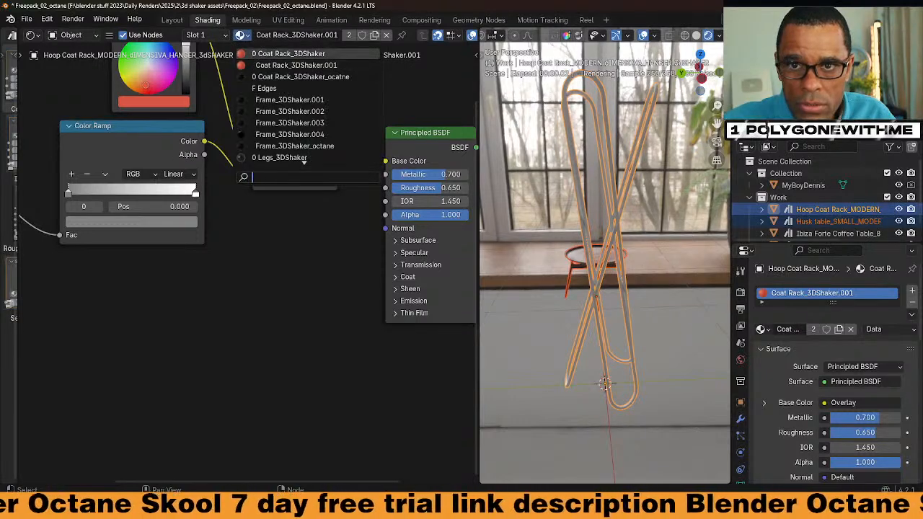
pyautogui.click(299, 77)
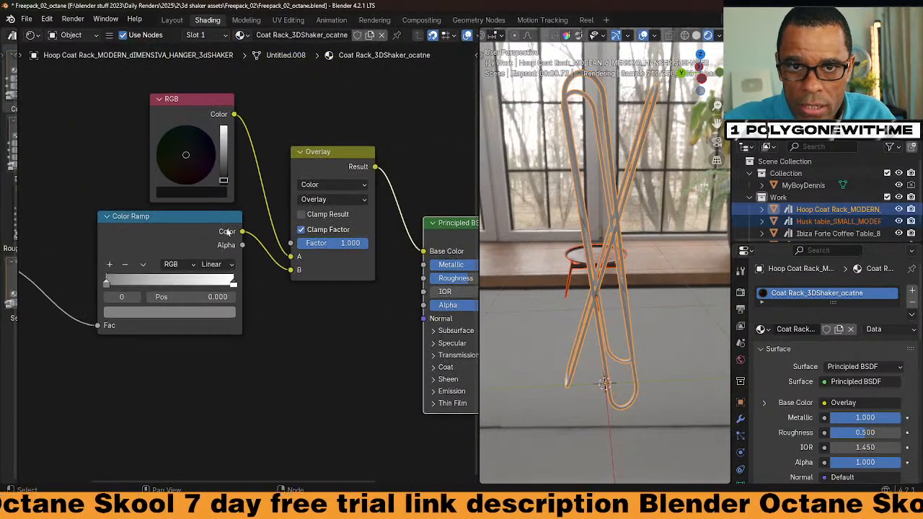
pyautogui.click(214, 191)
pyautogui.click(217, 340)
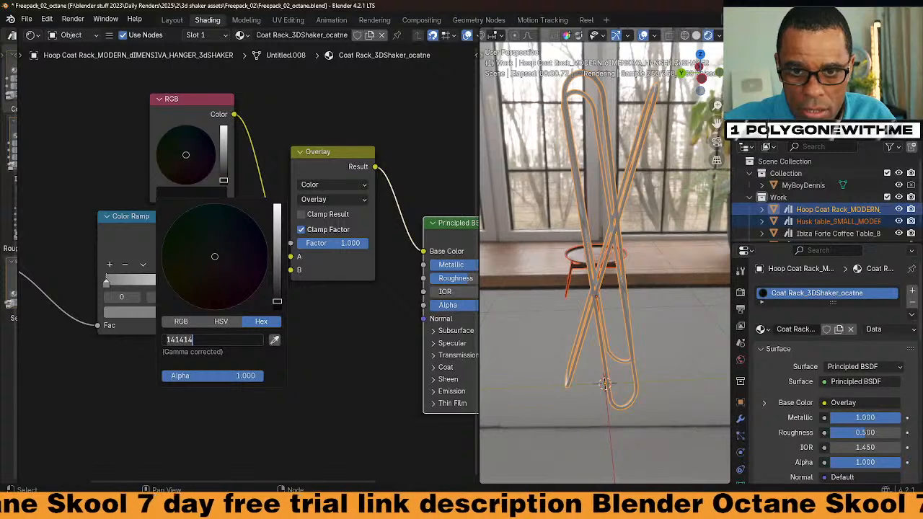
pyautogui.hotkey('ctrl', 'v')
pyautogui.press('Return')
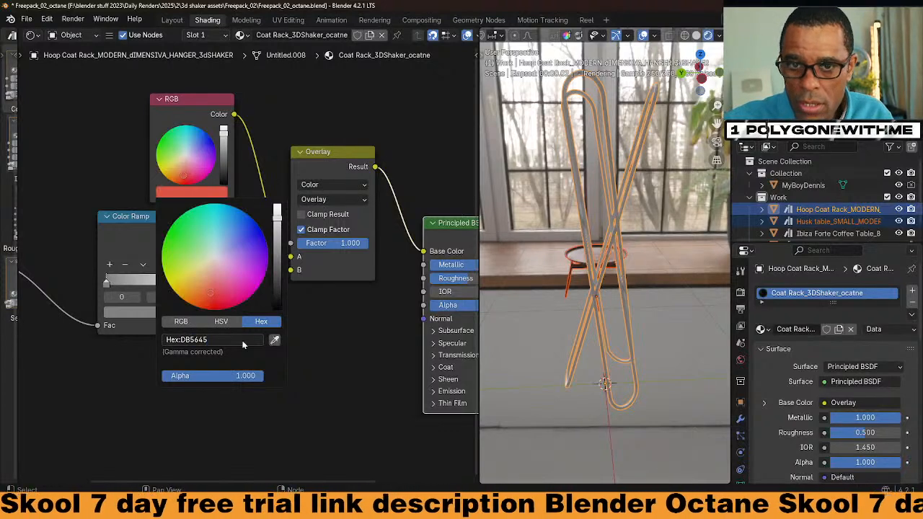
# Examine the full node network of the Coat Rack_3DShaker_ocatne material and the empty space around it.
pyautogui.moveTo(317, 404); pyautogui.dragTo(186, 376, button='middle')
pyautogui.scroll(-2, 235, 330)
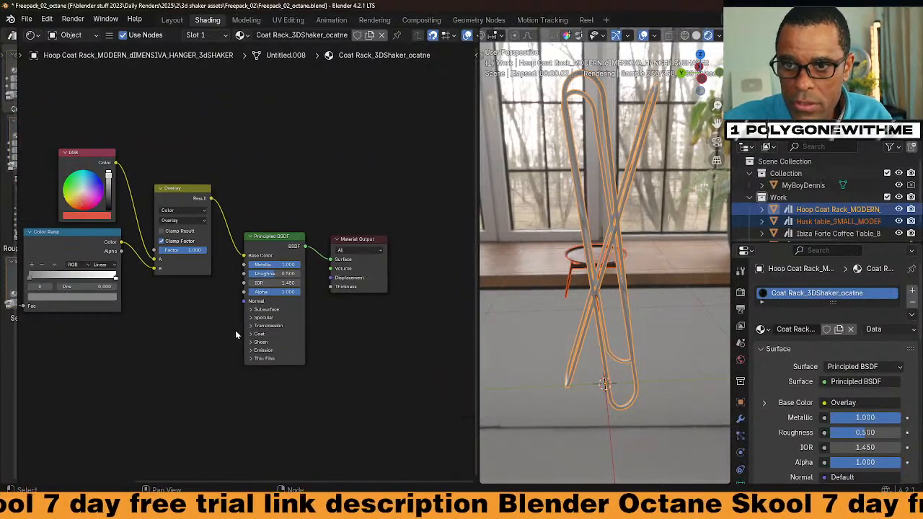
pyautogui.scroll(-3, 331, 325)
pyautogui.scroll(-1, 339, 343)
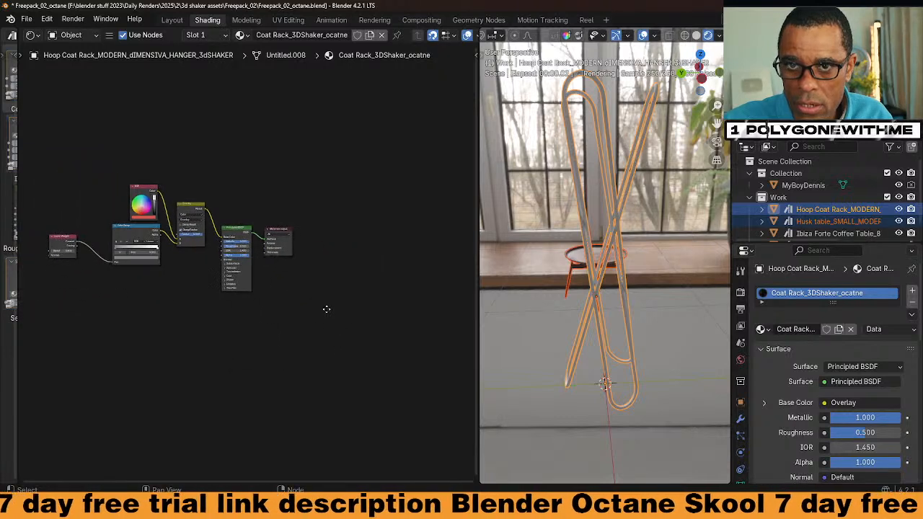
pyautogui.scroll(-4, 351, 284)
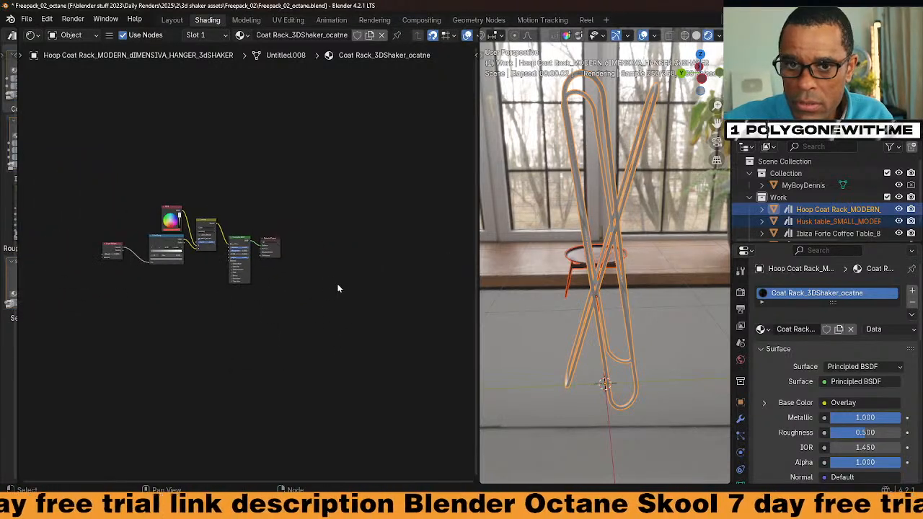
pyautogui.scroll(5, 334, 288)
pyautogui.scroll(-4, 344, 303)
pyautogui.scroll(5, 331, 260)
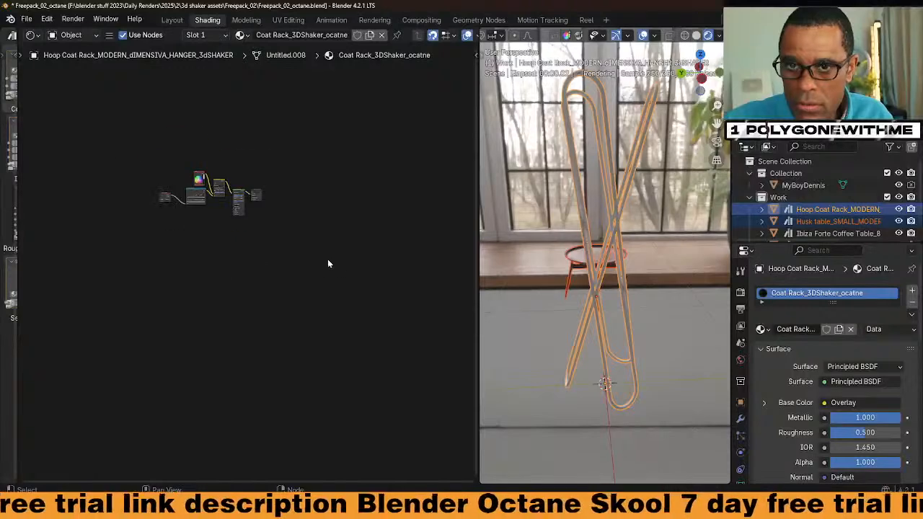
pyautogui.moveTo(341, 269); pyautogui.dragTo(369, 325, button='middle')
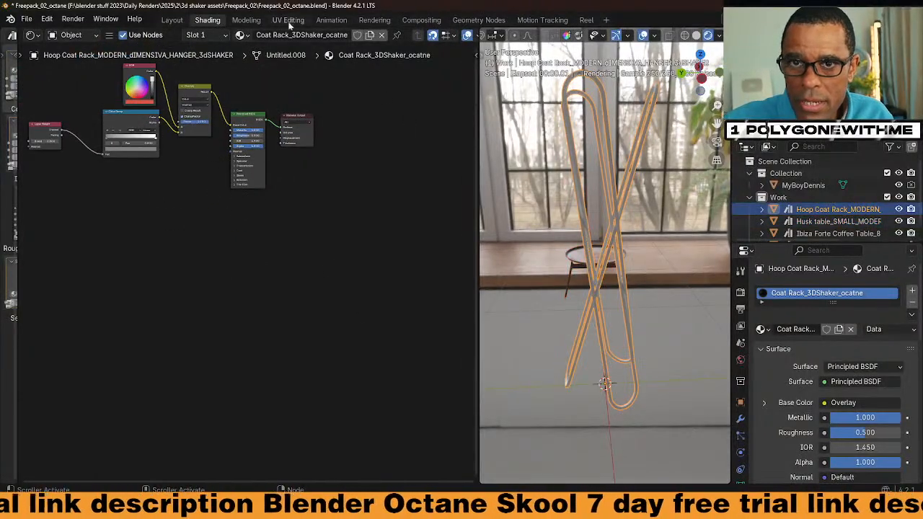
# Switch the coat rack to the Frame_3DShaker.004 material and inspect its node network.
pyautogui.click(241, 35)
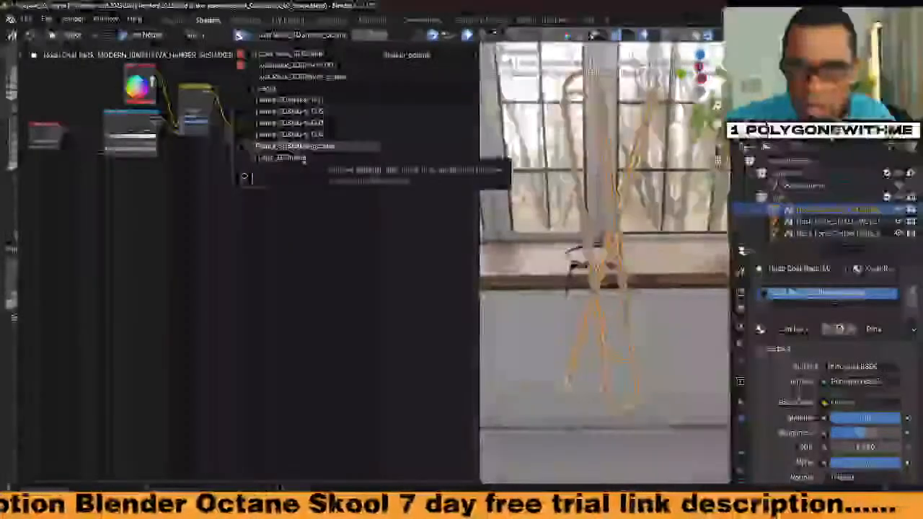
pyautogui.click(317, 145)
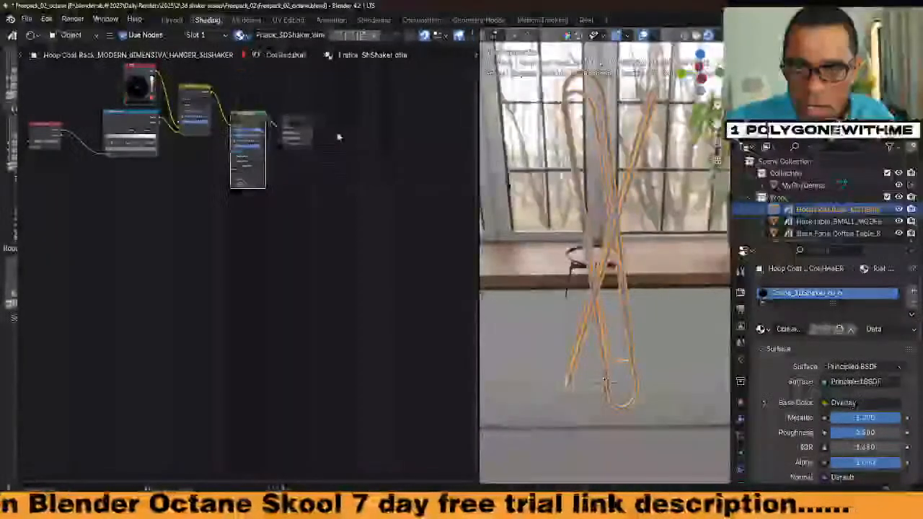
pyautogui.moveTo(334, 146); pyautogui.dragTo(101, 188, button='middle')
pyautogui.scroll(-5, 284, 284)
pyautogui.moveTo(207, 170); pyautogui.dragTo(294, 141, button='middle')
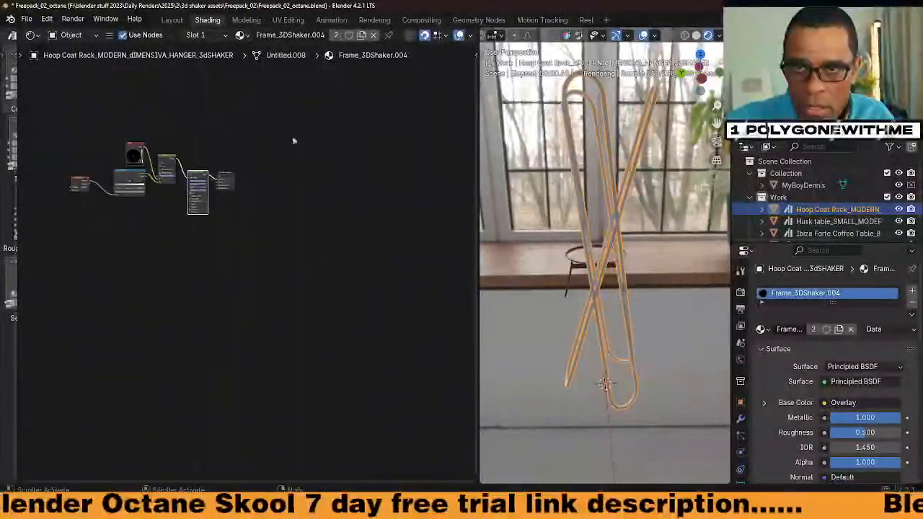
# Switch the coat rack to Frame_3DShaker_octane and inspect its whole node network in a maximized editor.
pyautogui.click(241, 35)
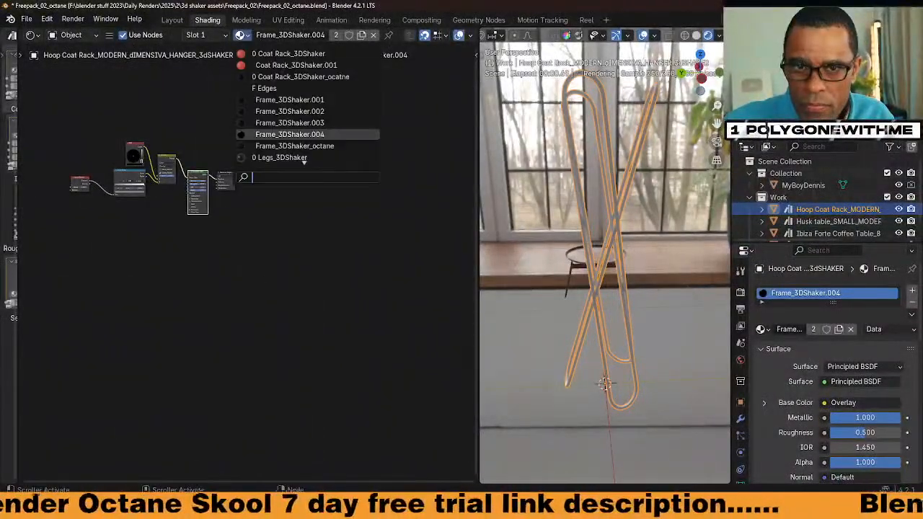
pyautogui.click(285, 147)
pyautogui.scroll(-4, 278, 198)
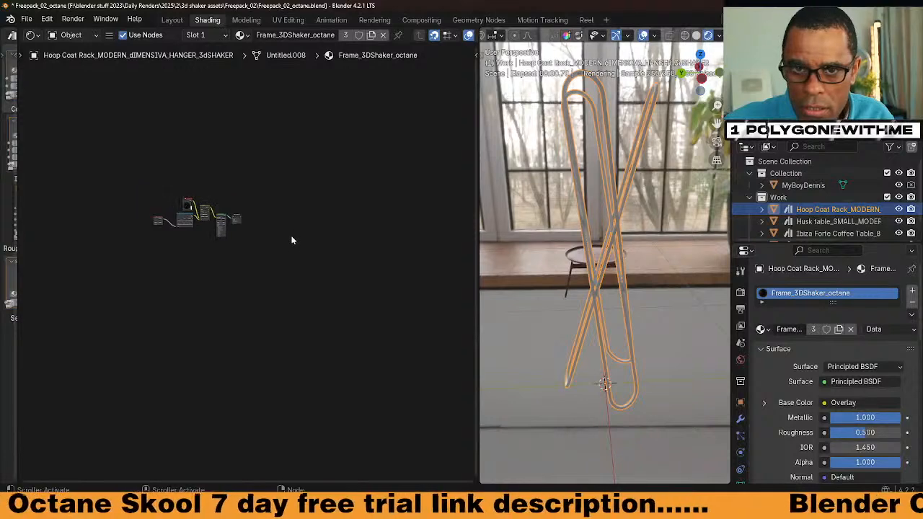
pyautogui.press('Home')
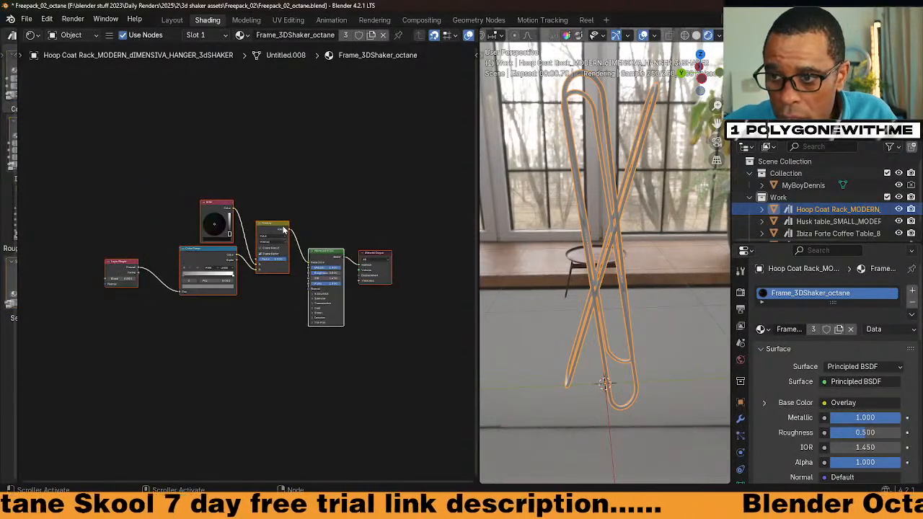
pyautogui.scroll(2, 288, 233)
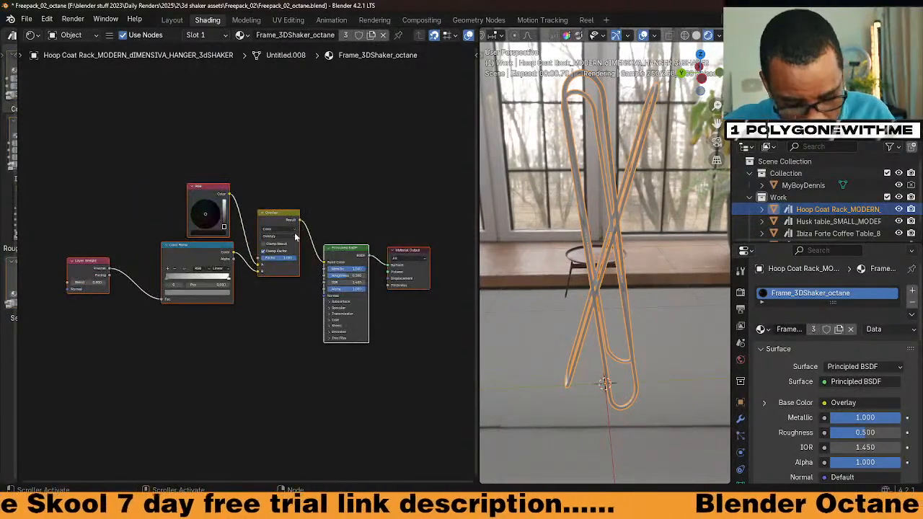
pyautogui.hotkey('ctrl', 'space')
pyautogui.scroll(-5, 423, 244)
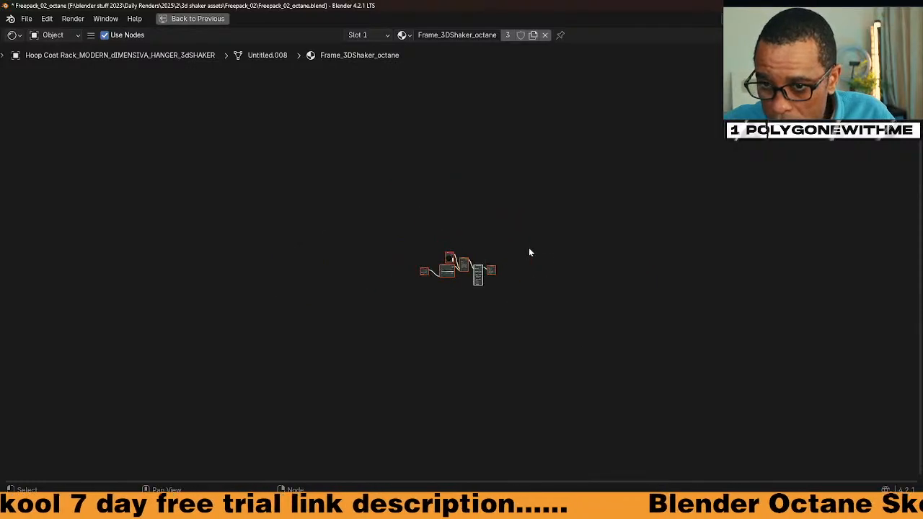
pyautogui.hotkey('ctrl', 'space')
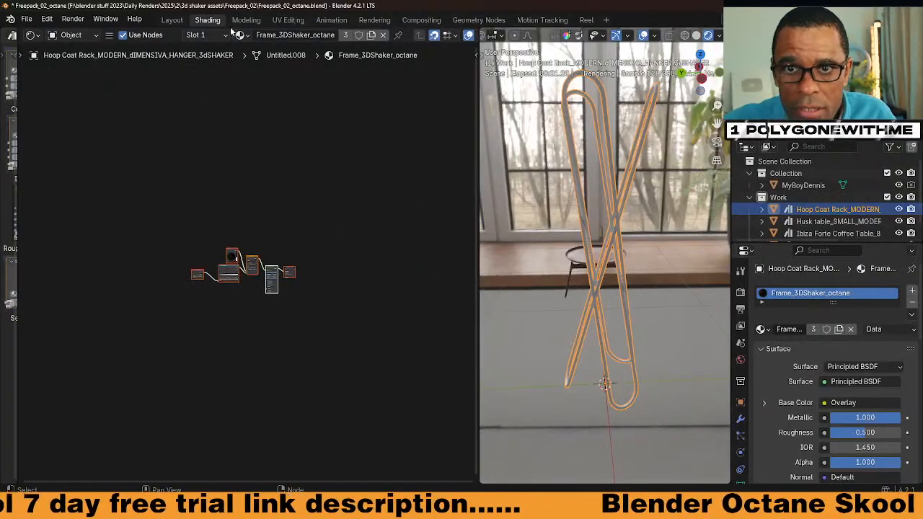
# Look through the available materials and put Coat Rack_3DShaker_ocatne back on the coat rack.
pyautogui.click(241, 35)
pyautogui.scroll(-1, 303, 157)
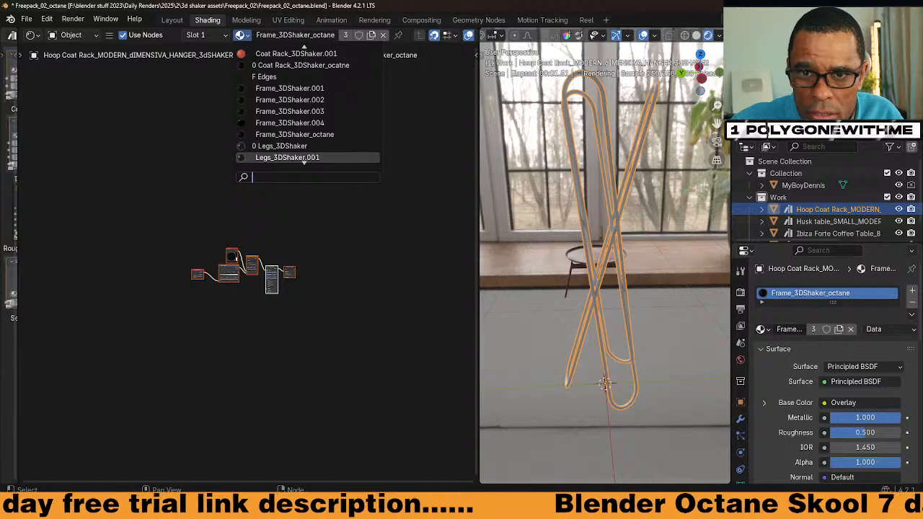
pyautogui.scroll(-3, 303, 157)
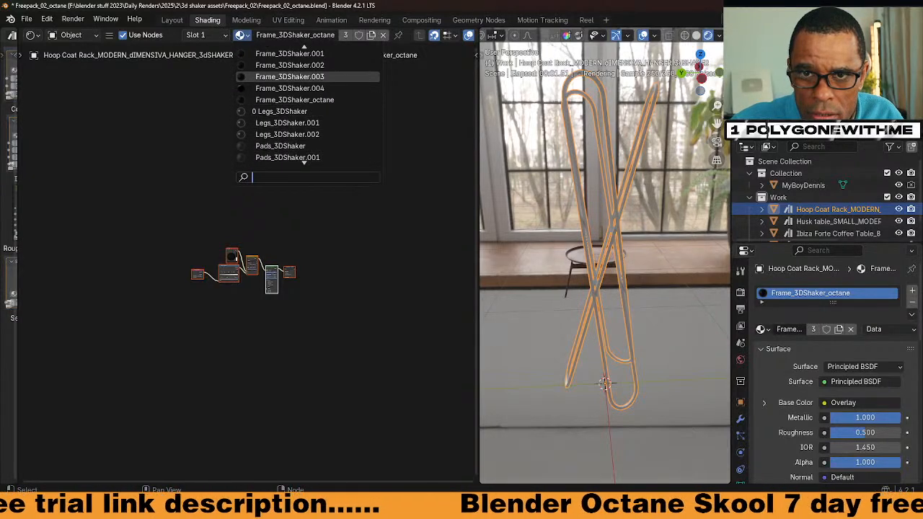
pyautogui.scroll(2, 289, 76)
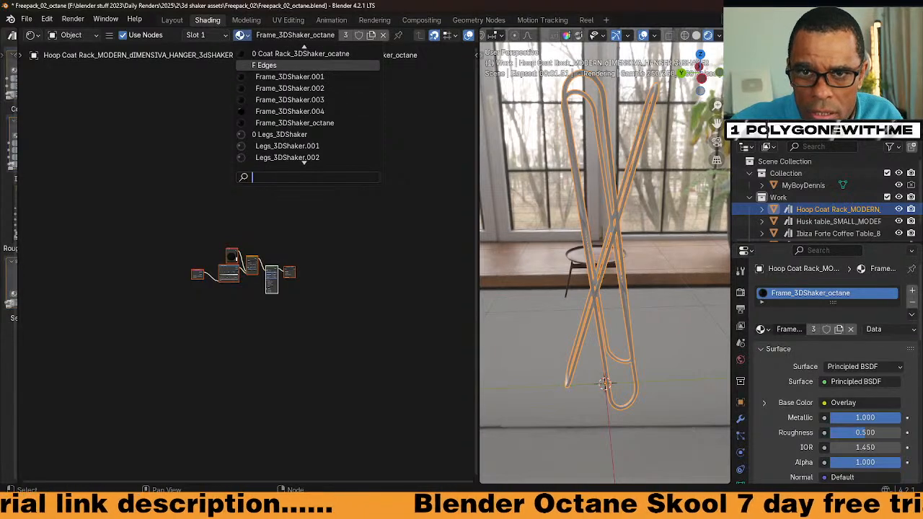
pyautogui.click(292, 52)
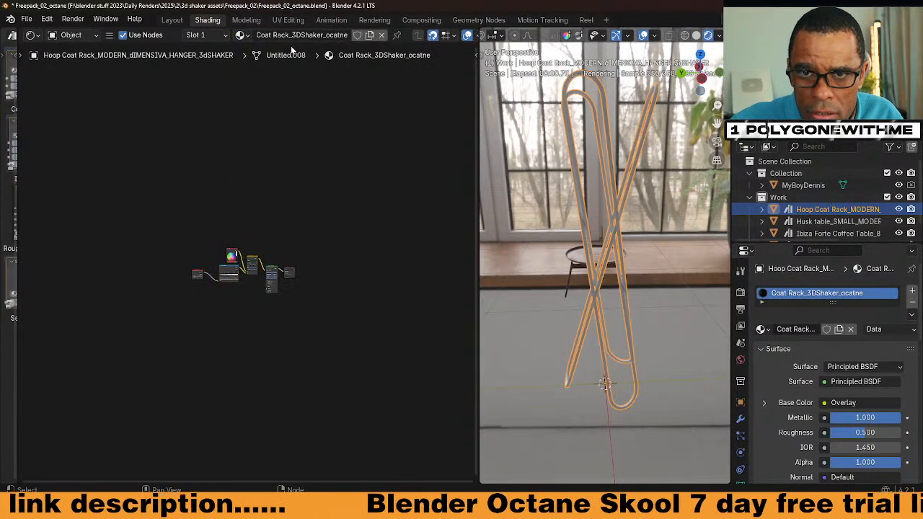
# Try Frame_3DShaker_octane, Legs_3DShaker and Wood_3DShaker.001 on the coat rack to compare their node networks.
pyautogui.click(241, 35)
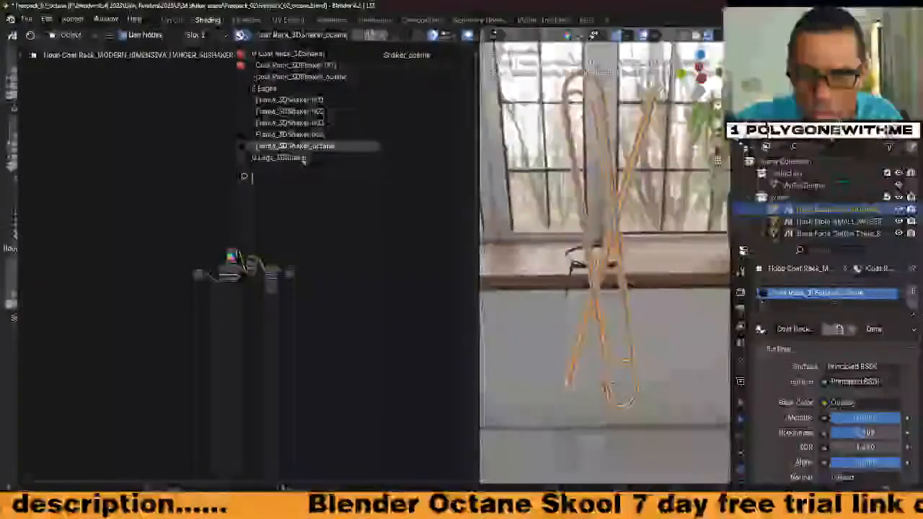
pyautogui.click(291, 147)
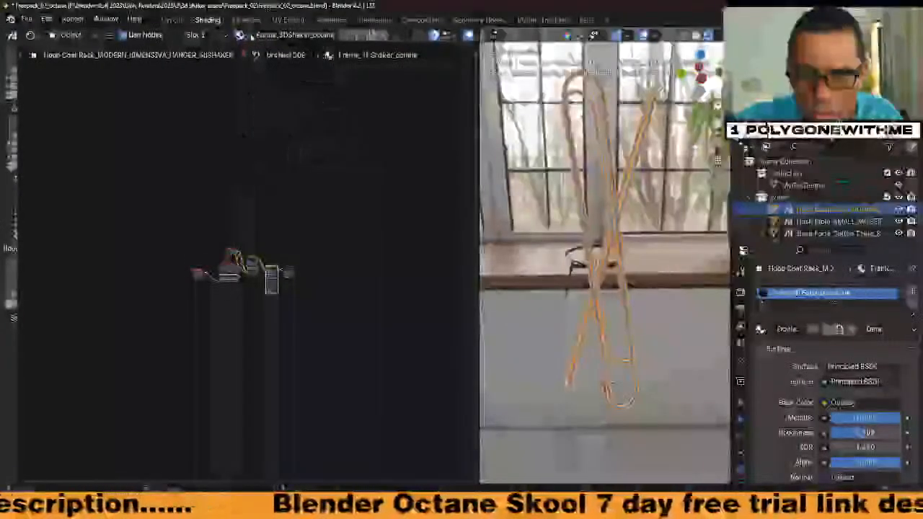
pyautogui.click(241, 34)
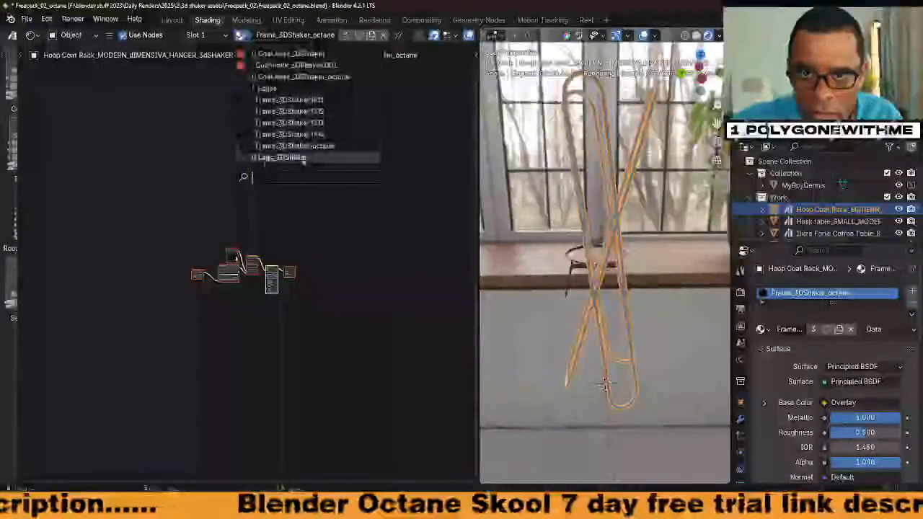
pyautogui.click(265, 160)
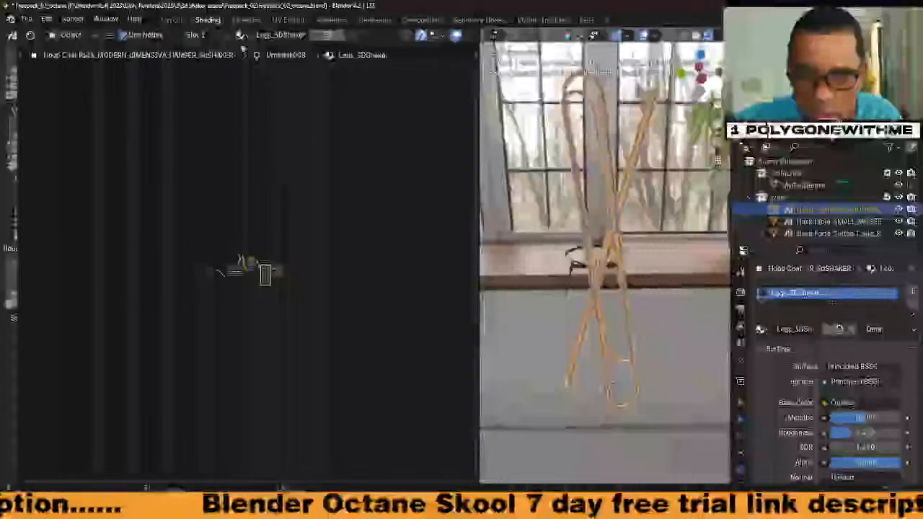
pyautogui.click(241, 35)
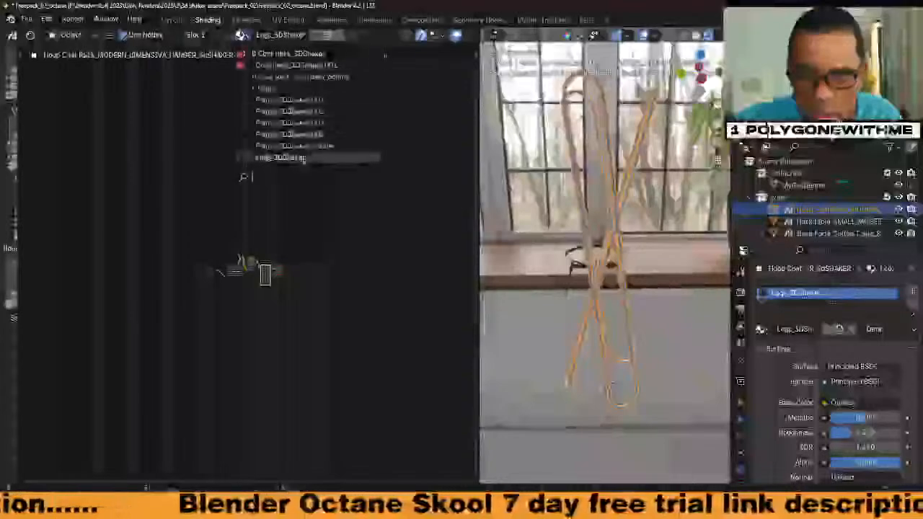
pyautogui.scroll(-8, 303, 159)
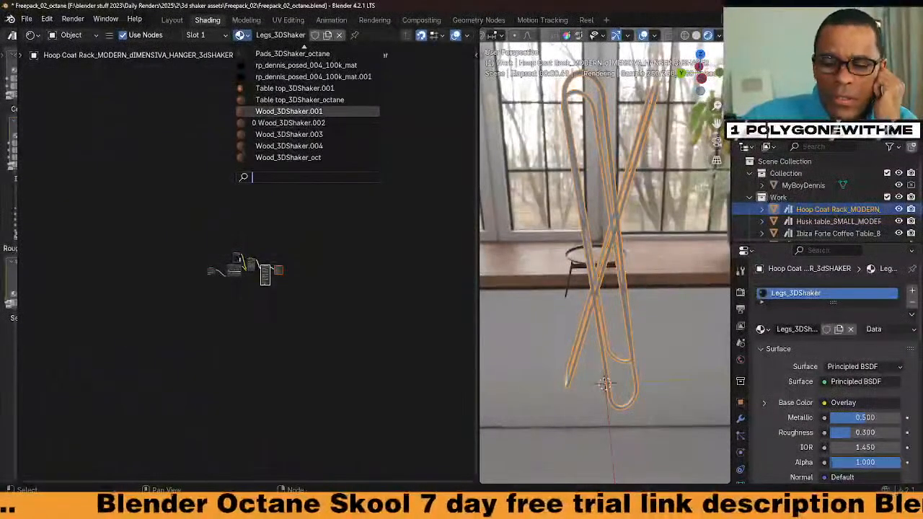
pyautogui.click(287, 120)
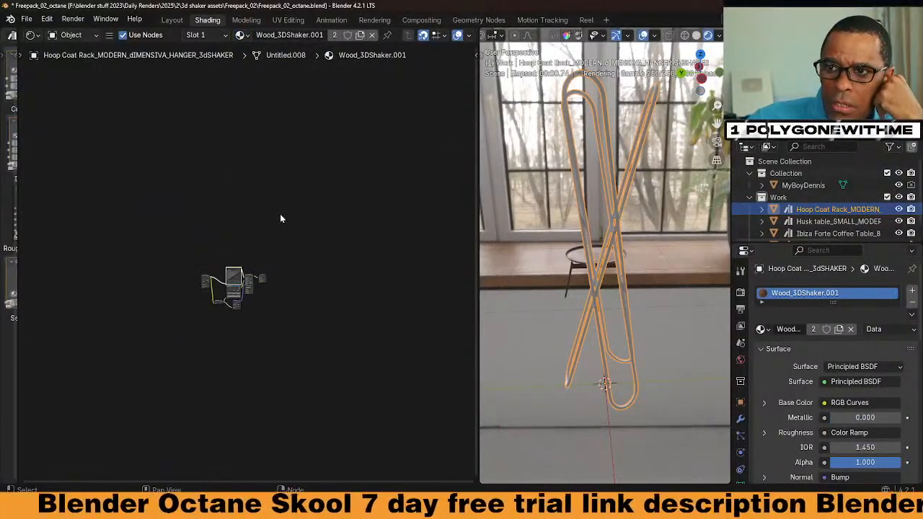
# Switch the coat rack back to Legs_3DShaker and inspect its node network up close.
pyautogui.click(240, 35)
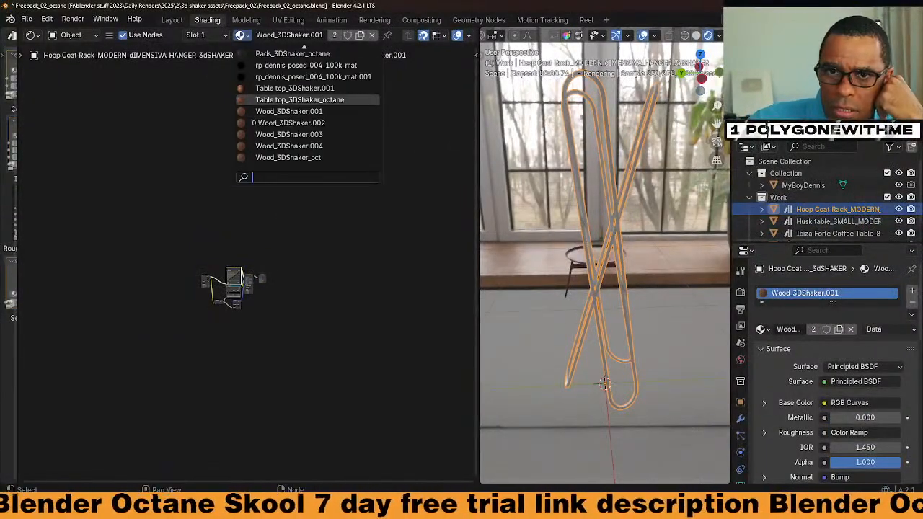
pyautogui.scroll(8, 303, 77)
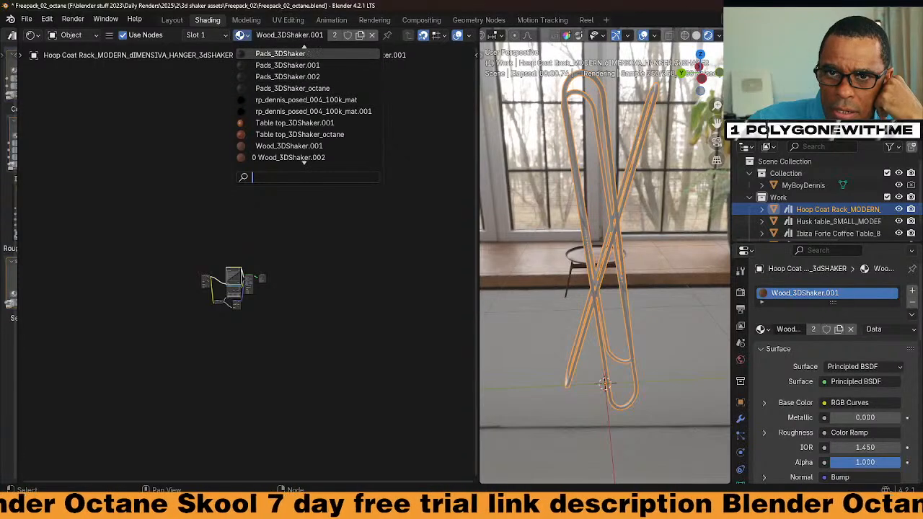
pyautogui.scroll(4, 289, 72)
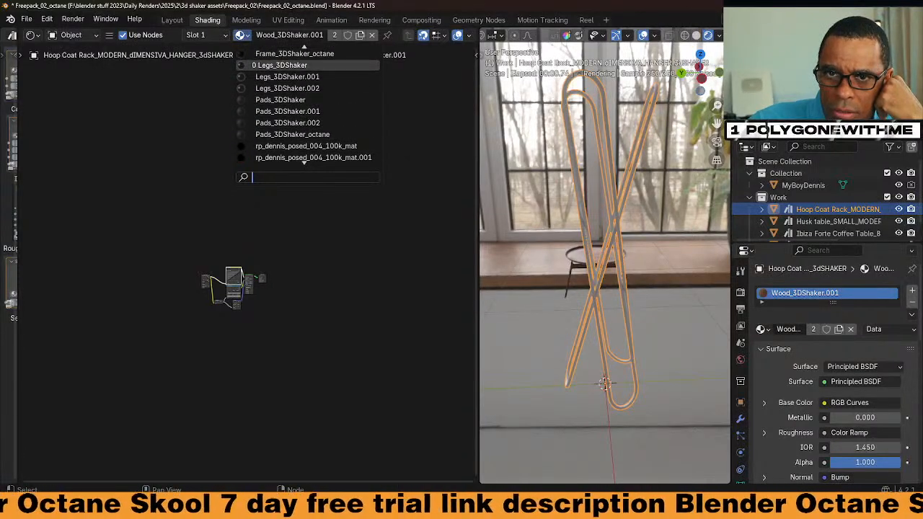
pyautogui.click(281, 64)
pyautogui.scroll(6, 296, 266)
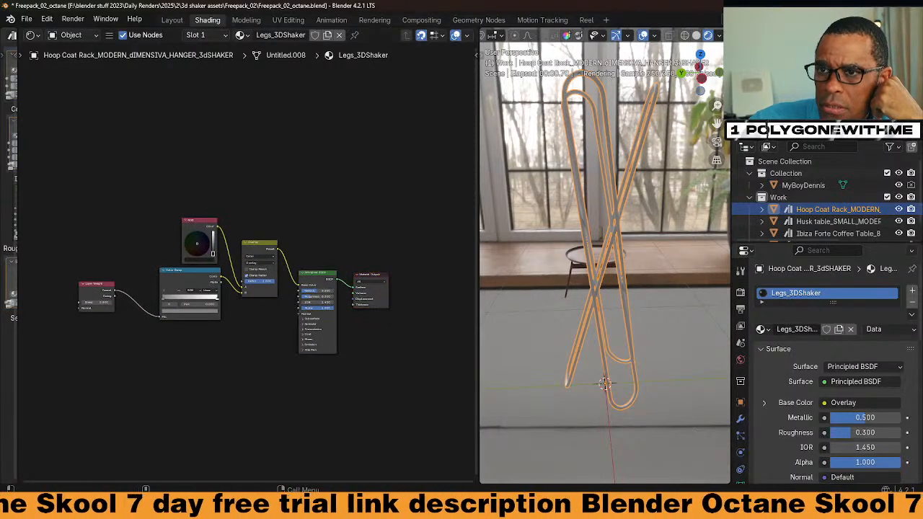
# Check the coat rack's material in the Cycles scene and return to the Octane scene.
pyautogui.click(730, 20)
pyautogui.click(757, 51)
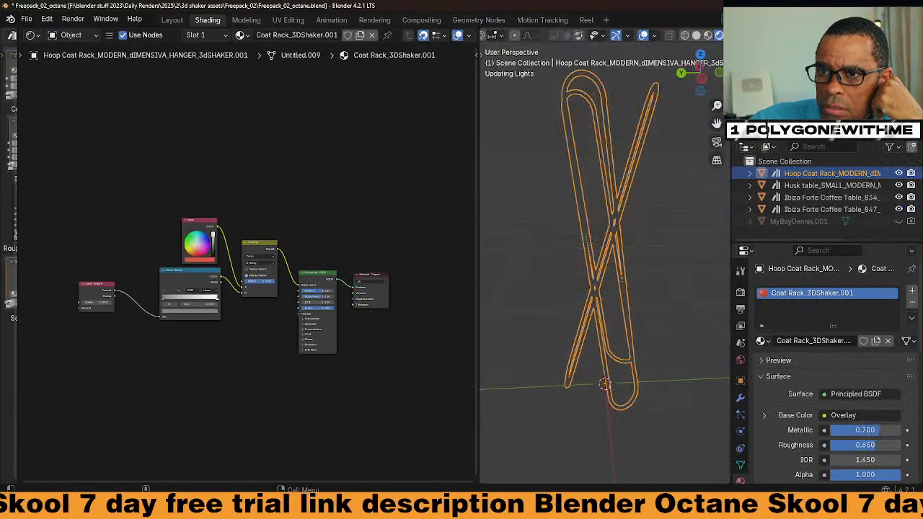
pyautogui.click(729, 19)
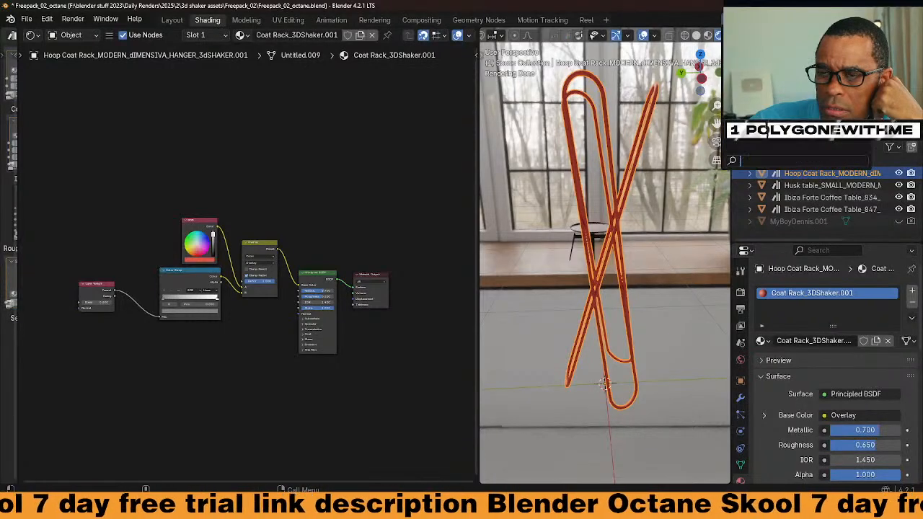
pyautogui.click(757, 40)
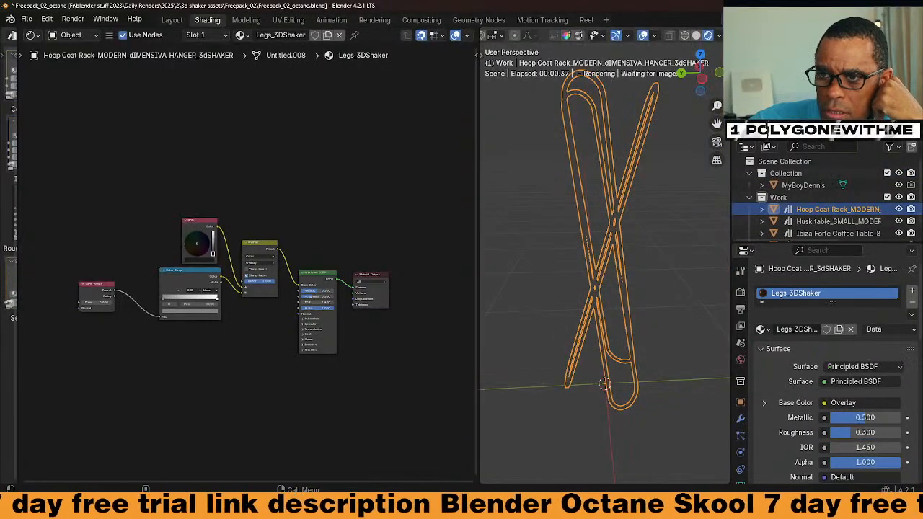
# Select the smaller Ibiza Forte Coffee Table 847 and inspect its Frame_3DShaker_octane node network, keeping that material assigned.
pyautogui.scroll(-1, 824, 229)
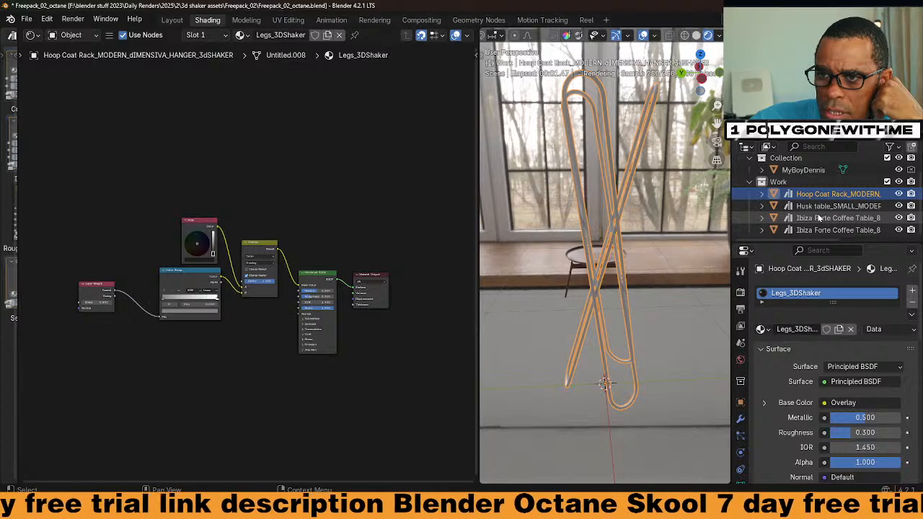
pyautogui.click(819, 230)
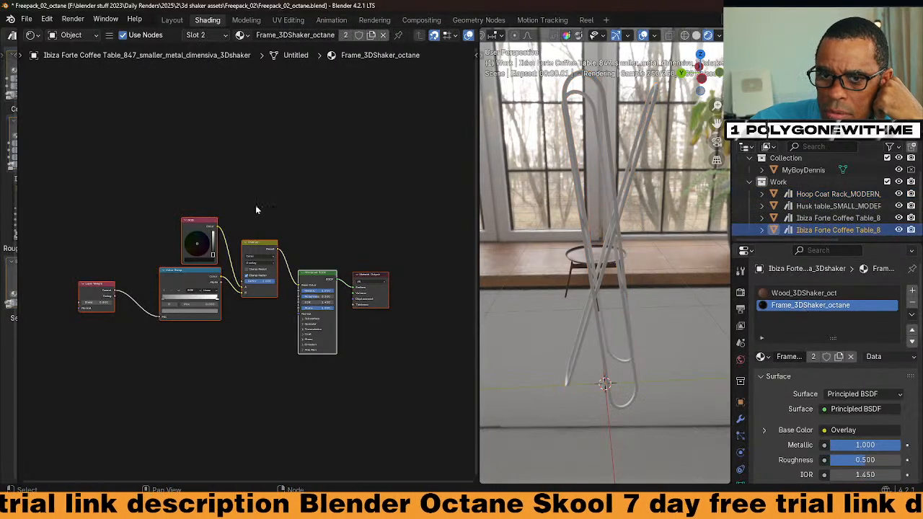
pyautogui.scroll(-6, 243, 212)
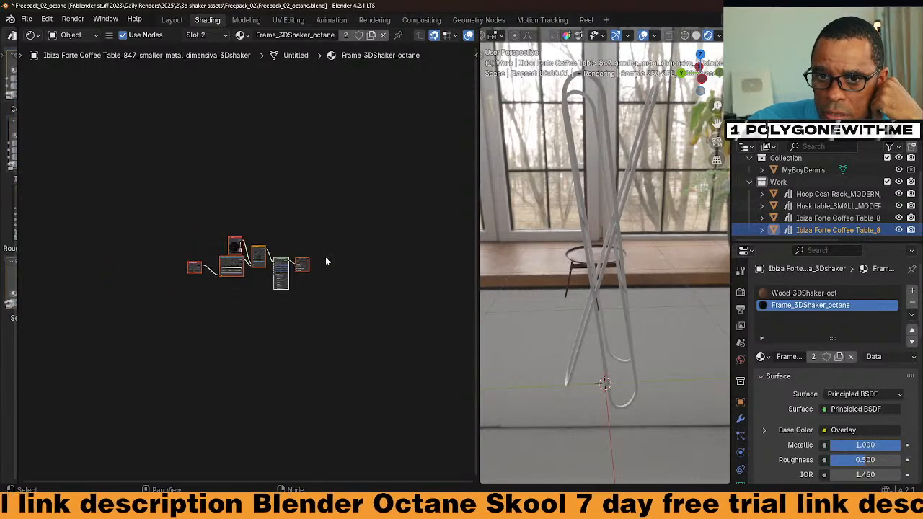
pyautogui.press('Home')
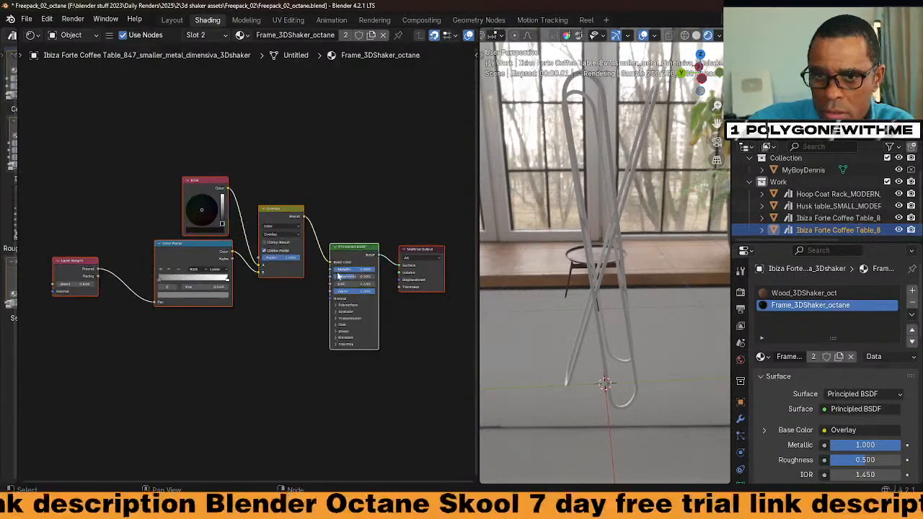
pyautogui.click(240, 36)
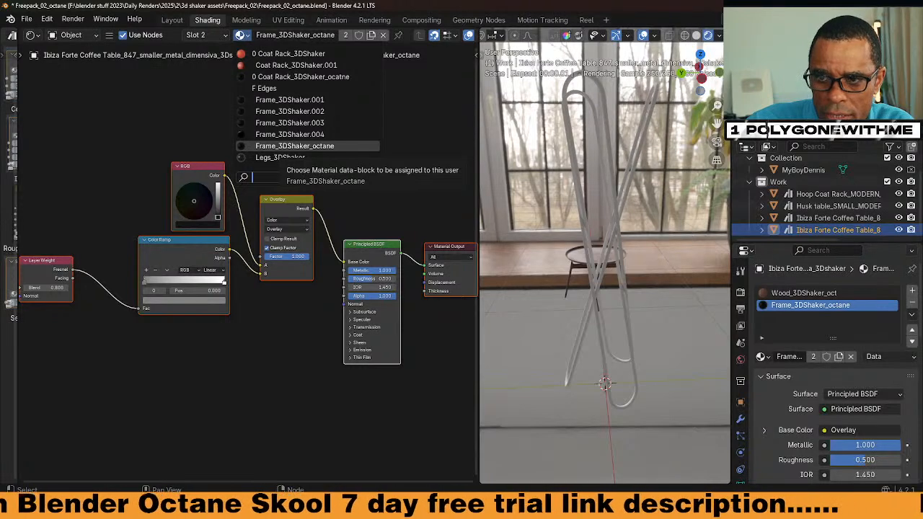
pyautogui.click(294, 146)
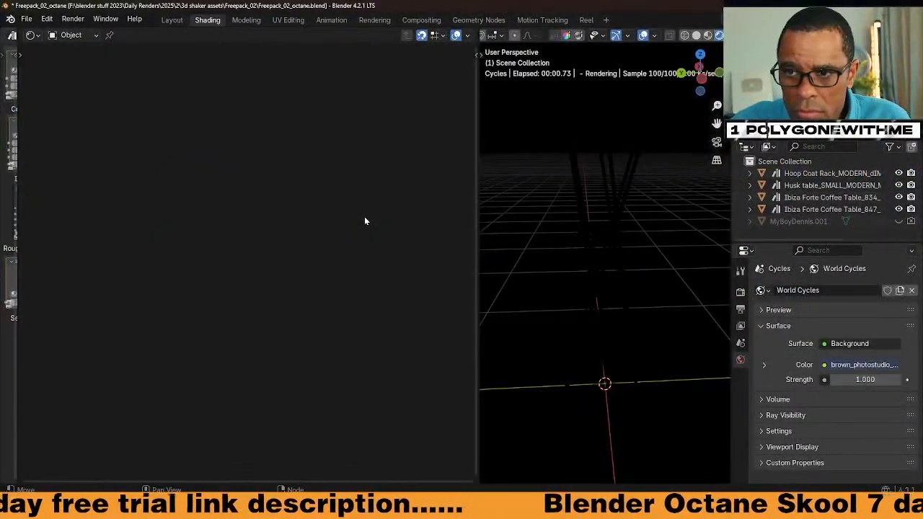
# Look around the Cycles scene's assets and check the Coat Rack_3DShaker node network on the Octane scene's coat rack.
pyautogui.moveTo(654, 273); pyautogui.dragTo(619, 250, button='middle')
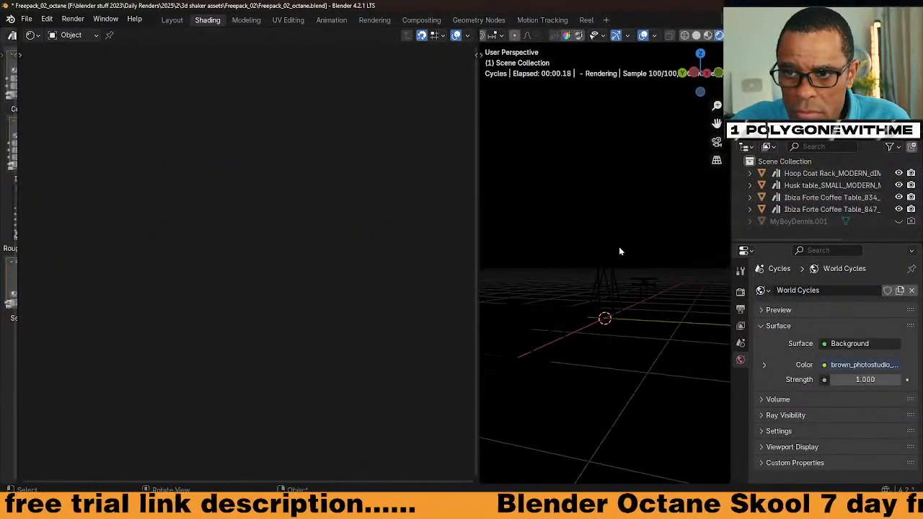
pyautogui.press('F3')
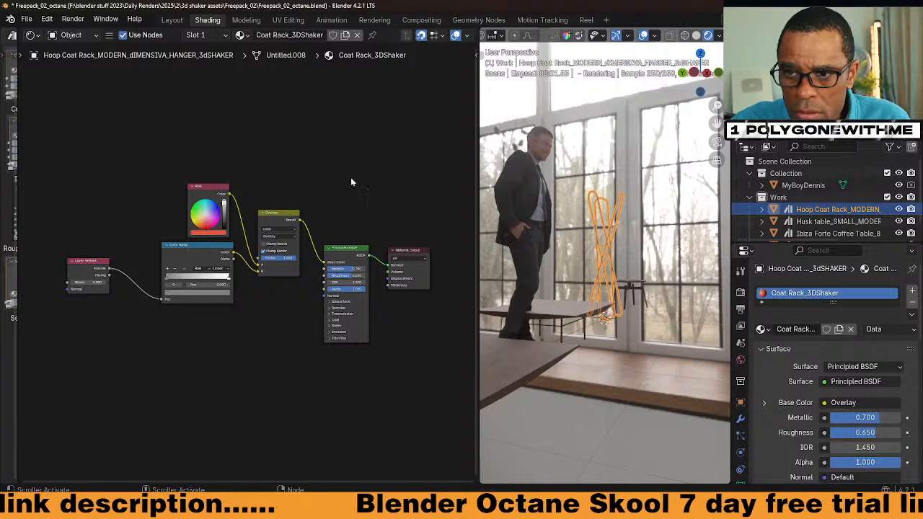
pyautogui.moveTo(351, 179); pyautogui.dragTo(354, 202, button='middle')
# Select the smaller Ibiza Forte coffee table and examine its frame and the Frame_3DShaker_octane nodes.
pyautogui.moveTo(598, 332); pyautogui.dragTo(573, 312, button='middle')
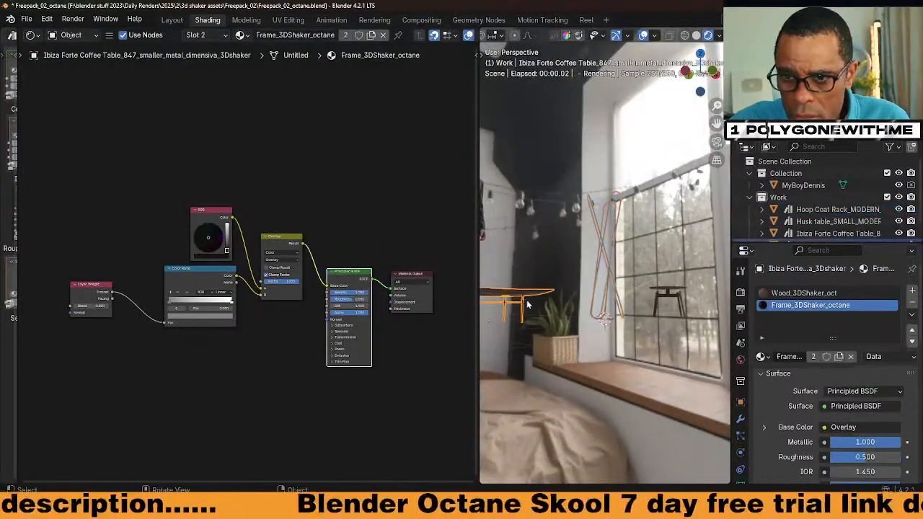
pyautogui.moveTo(534, 318); pyautogui.dragTo(521, 329, button='middle')
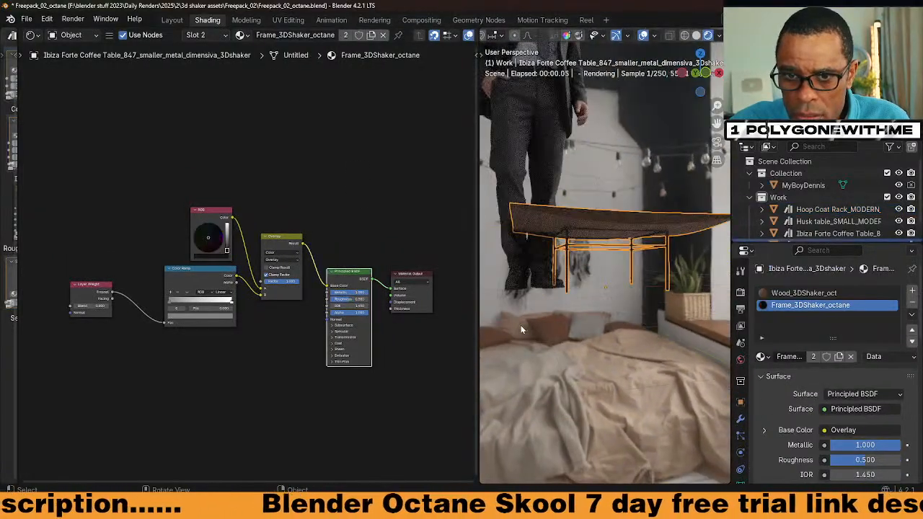
pyautogui.scroll(4, 600, 288)
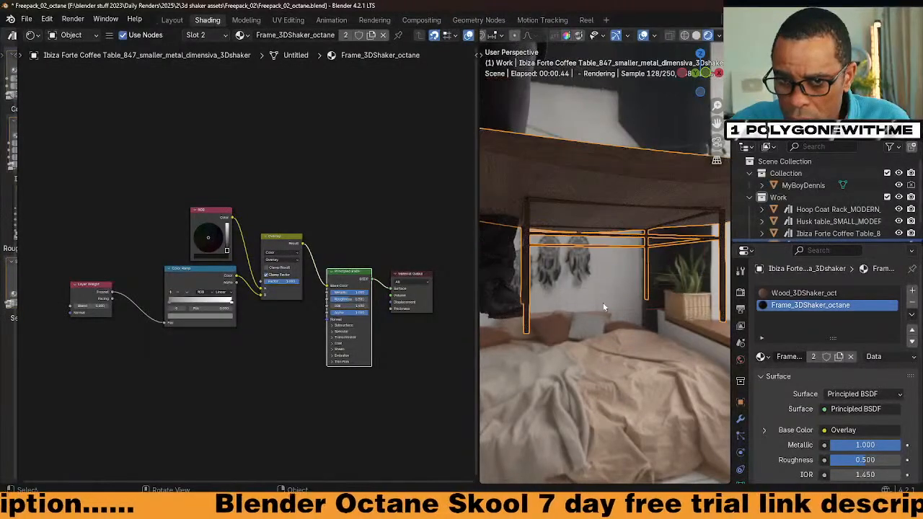
pyautogui.scroll(-5, 416, 312)
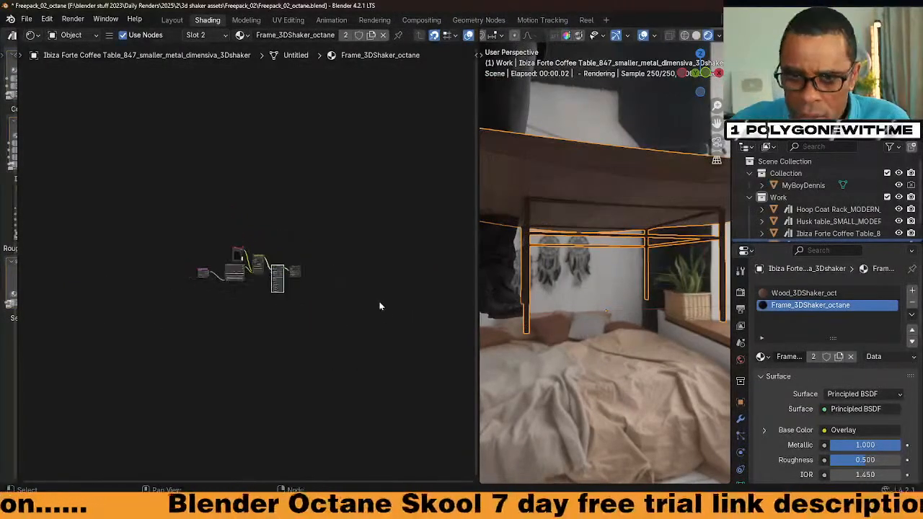
pyautogui.scroll(2, 375, 295)
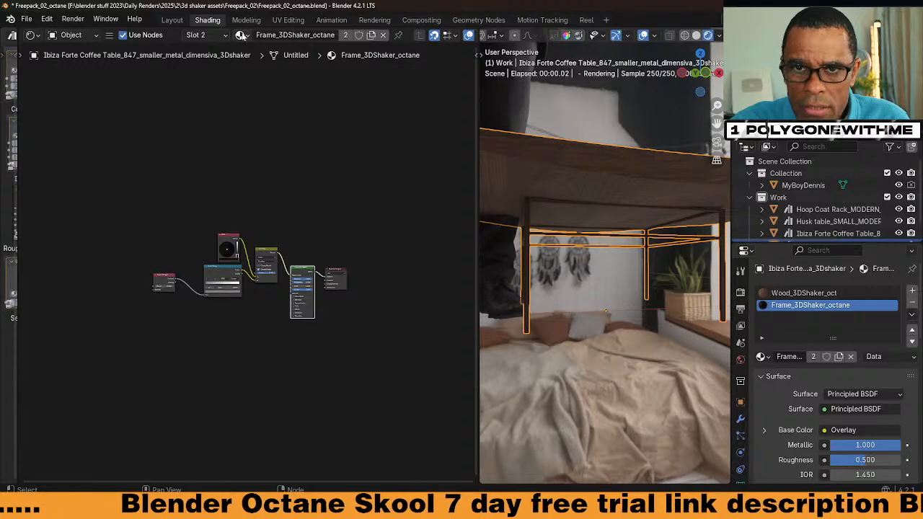
# Try Frame_3DShaker.004, .003 and .002 in turn on the coffee table's second material slot and examine the .002 node network.
pyautogui.click(241, 35)
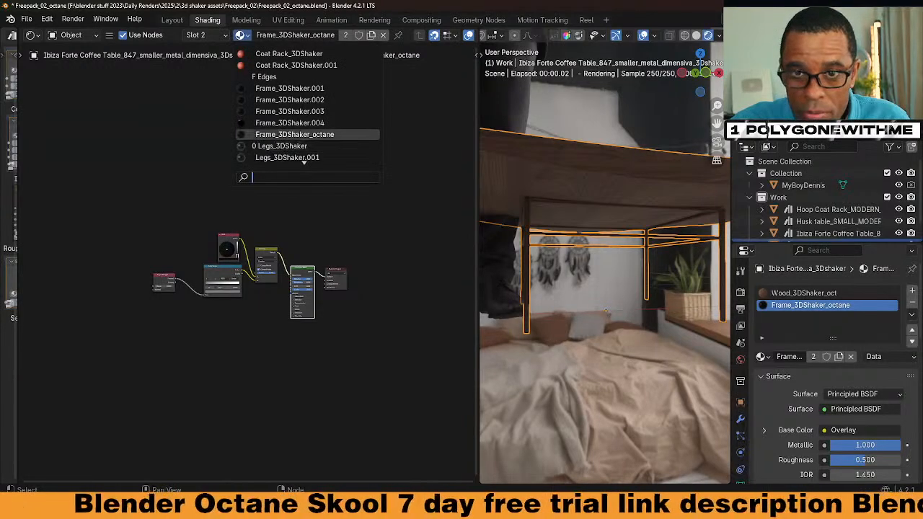
pyautogui.click(289, 122)
pyautogui.click(241, 35)
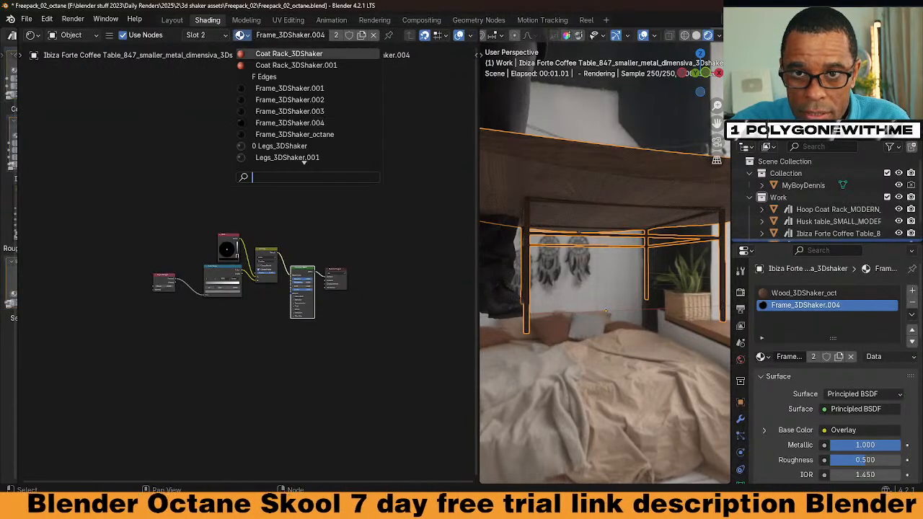
pyautogui.click(290, 111)
pyautogui.click(241, 35)
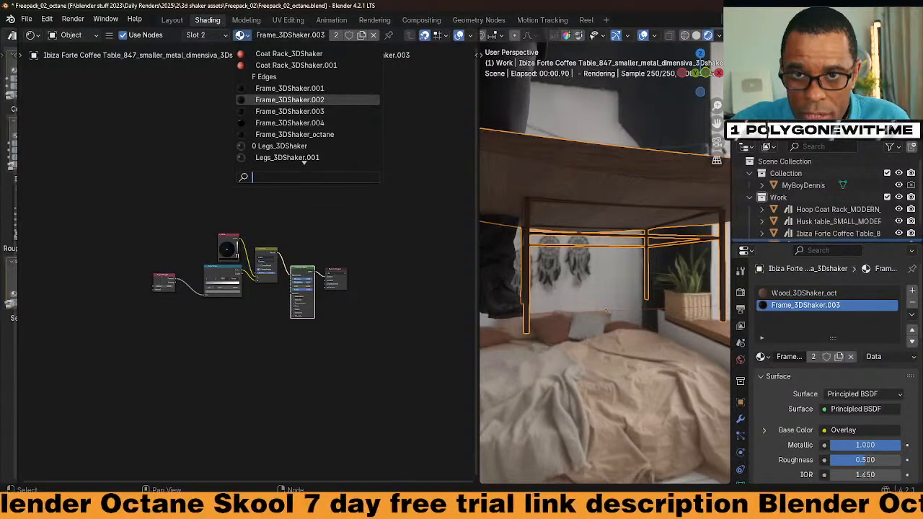
pyautogui.click(289, 99)
pyautogui.press('Home')
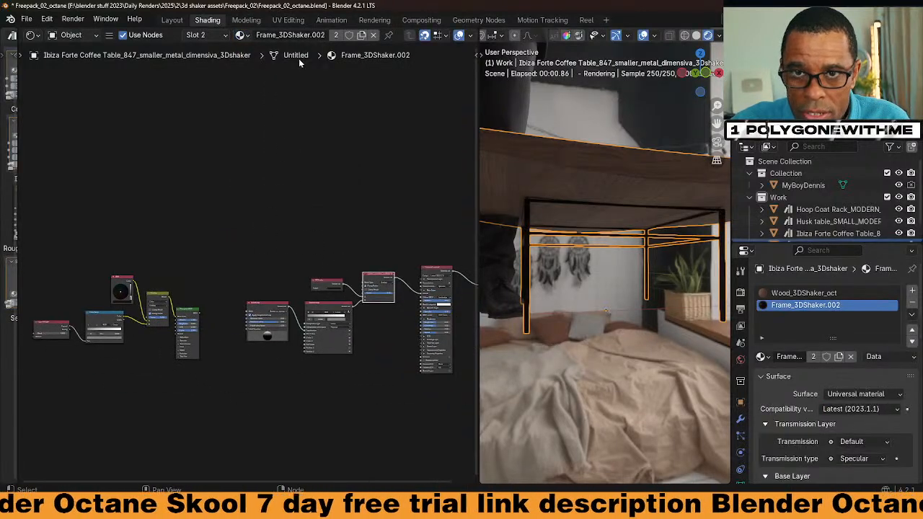
pyautogui.scroll(-2, 325, 199)
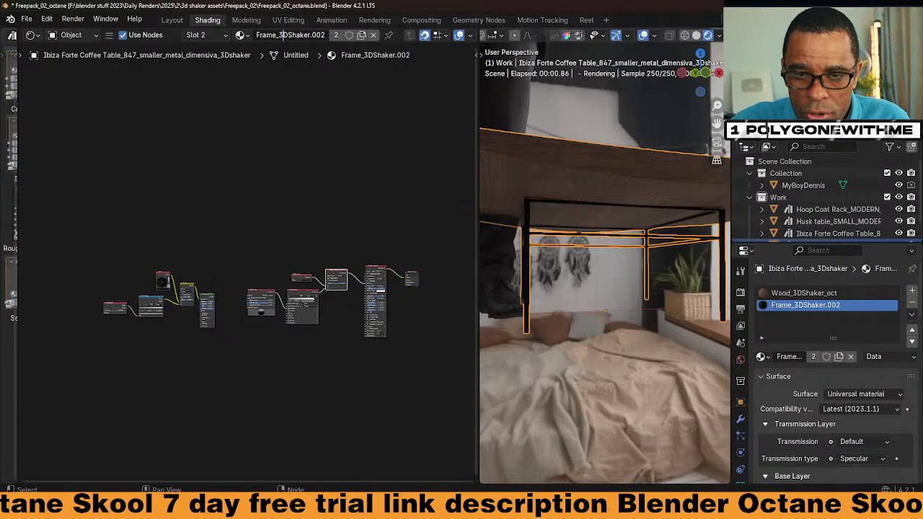
# Reassign Frame_3DShaker_octane to the coffee table's second material slot and rename that material Frame_3DShaker_.
pyautogui.click(241, 36)
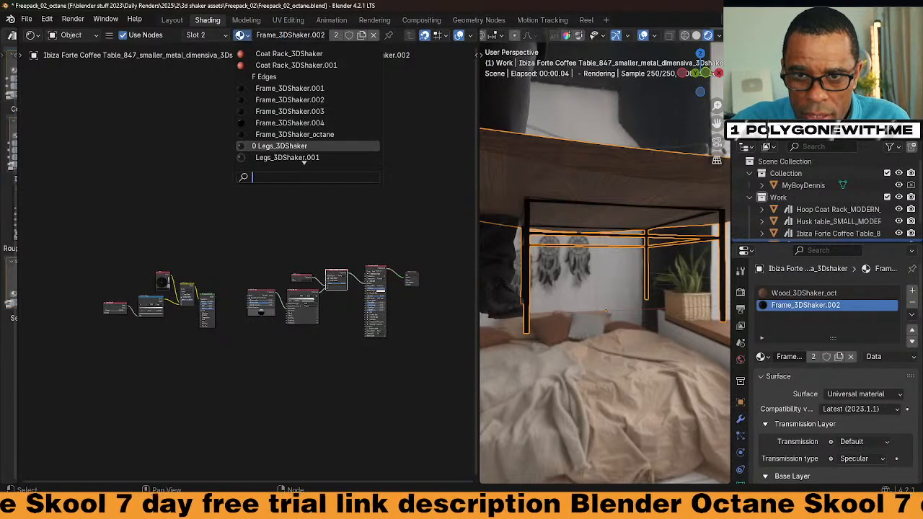
pyautogui.click(332, 135)
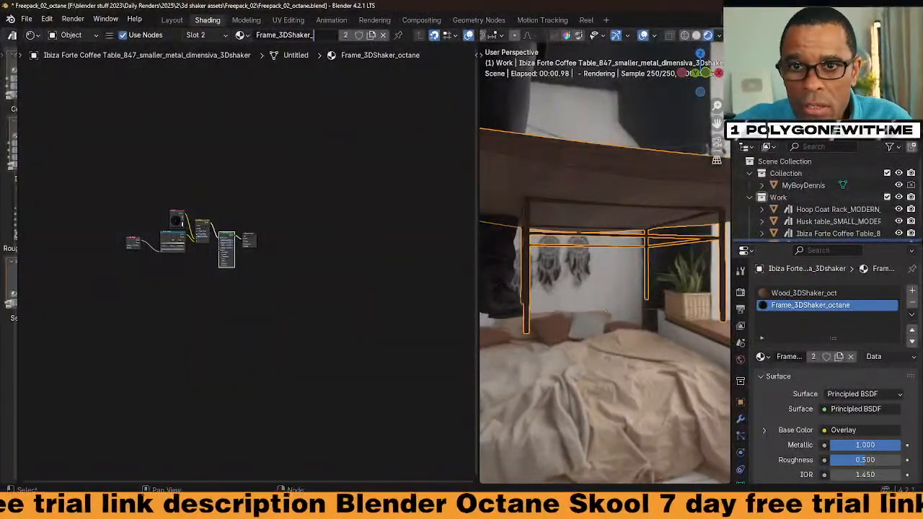
pyautogui.press('Return')
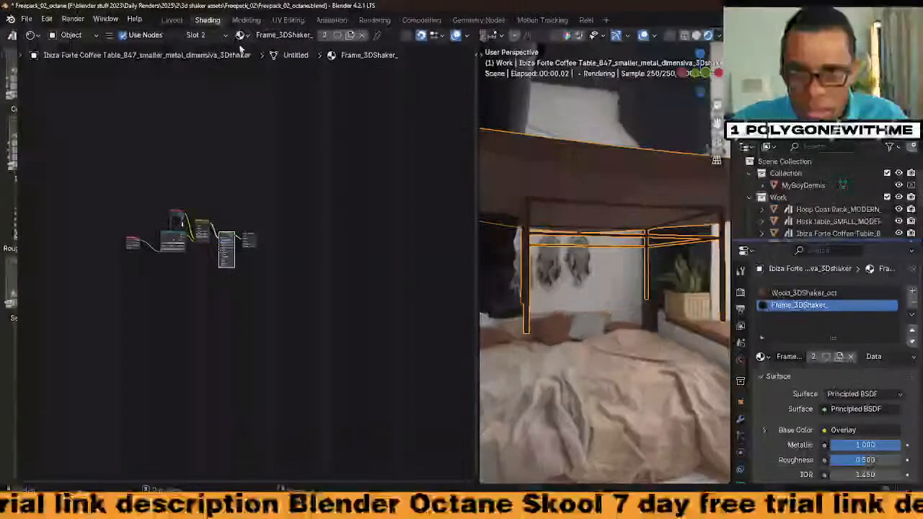
# Assign Frame_3DShaker.002 to the smaller coffee table's second material slot and rename that material Frame_3DShaker_octane.
pyautogui.click(240, 35)
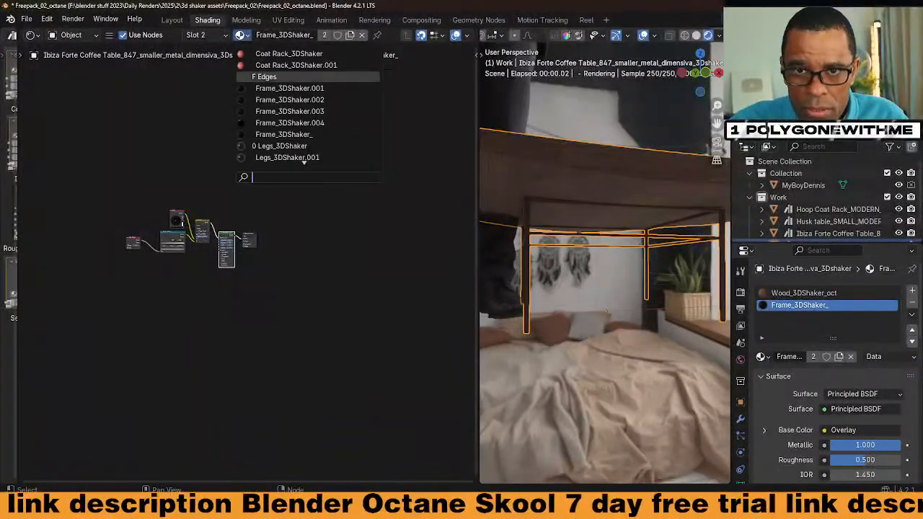
pyautogui.click(278, 101)
pyautogui.moveTo(327, 376); pyautogui.dragTo(262, 289, button='middle')
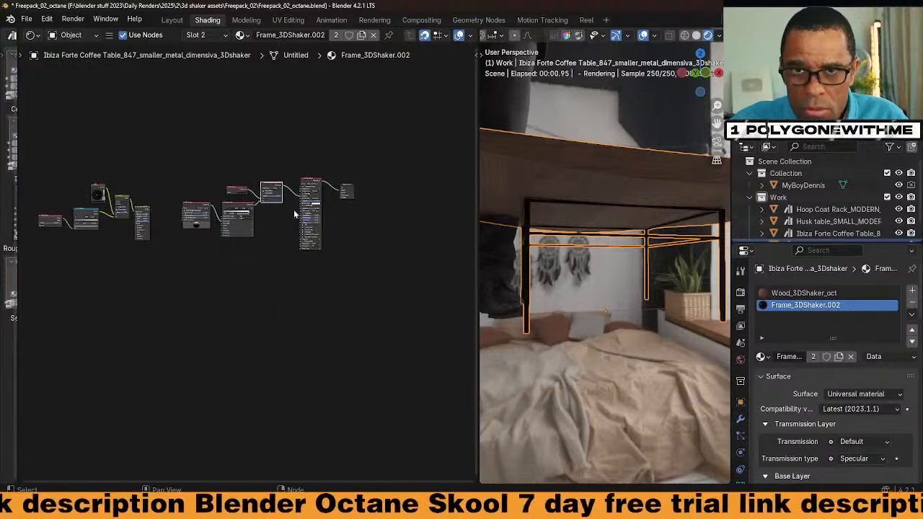
pyautogui.click(311, 35)
pyautogui.press('Right')
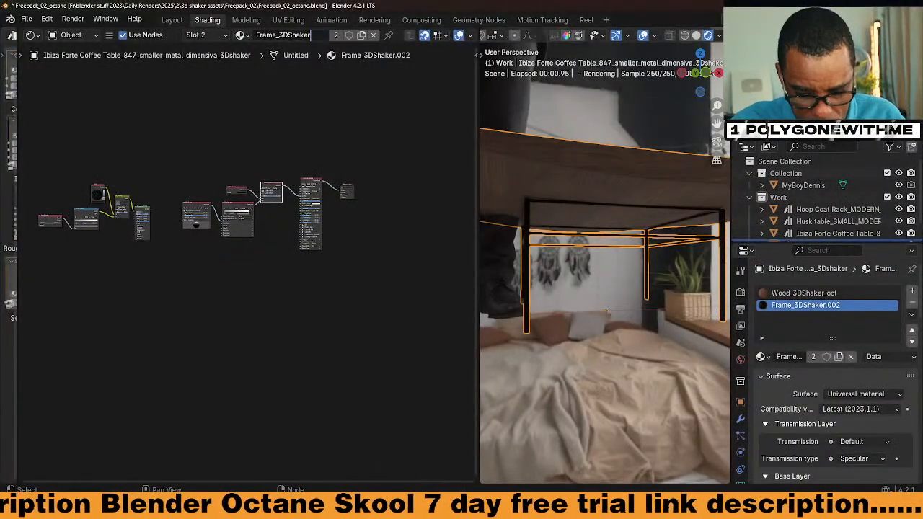
pyautogui.write('_octane')
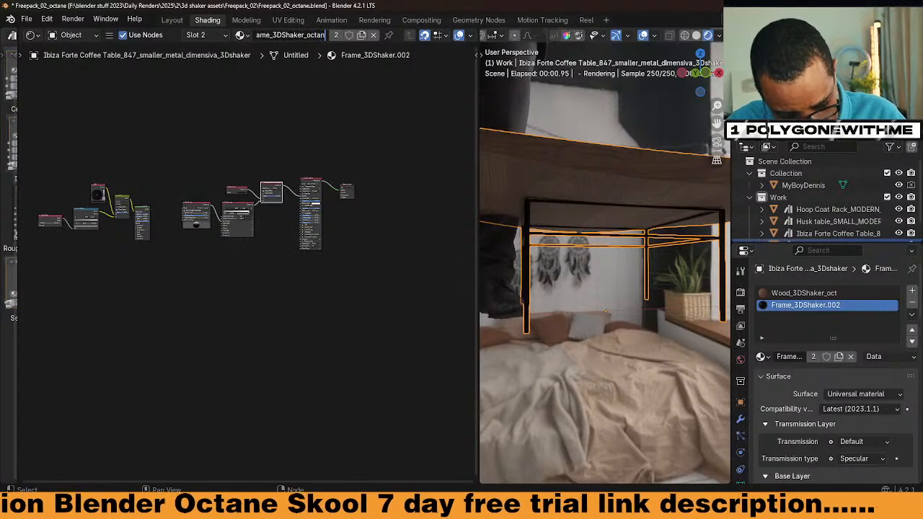
pyautogui.press('Return')
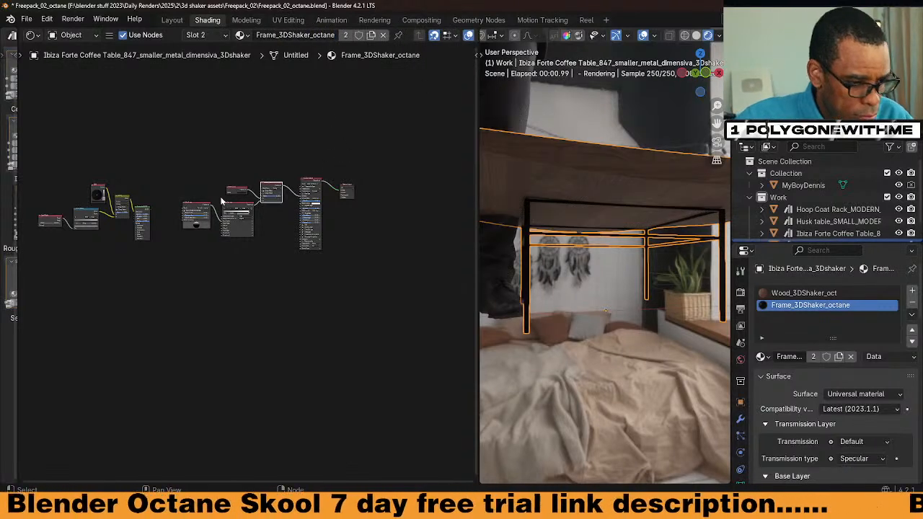
# Look over the renamed frame material's nodes, and select the larger Ibiza Forte coffee table to check its frame material.
pyautogui.scroll(4, 238, 159)
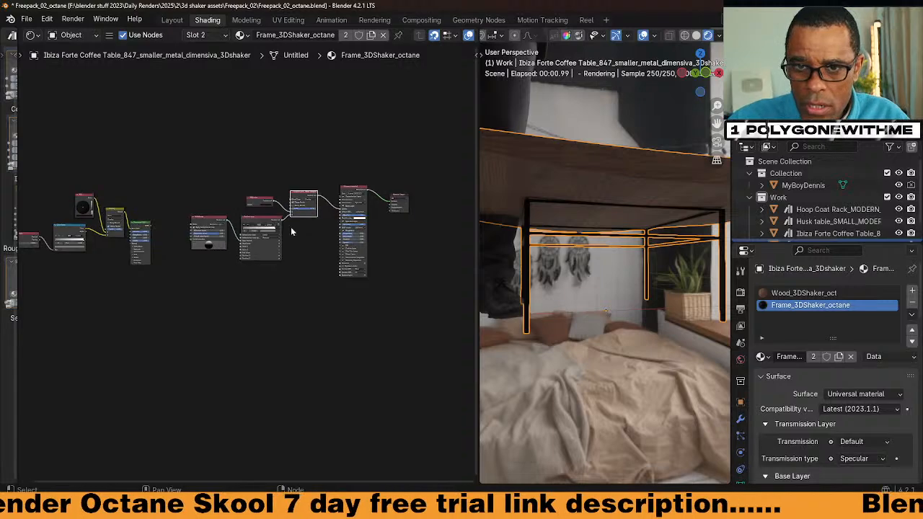
pyautogui.scroll(-8, 559, 230)
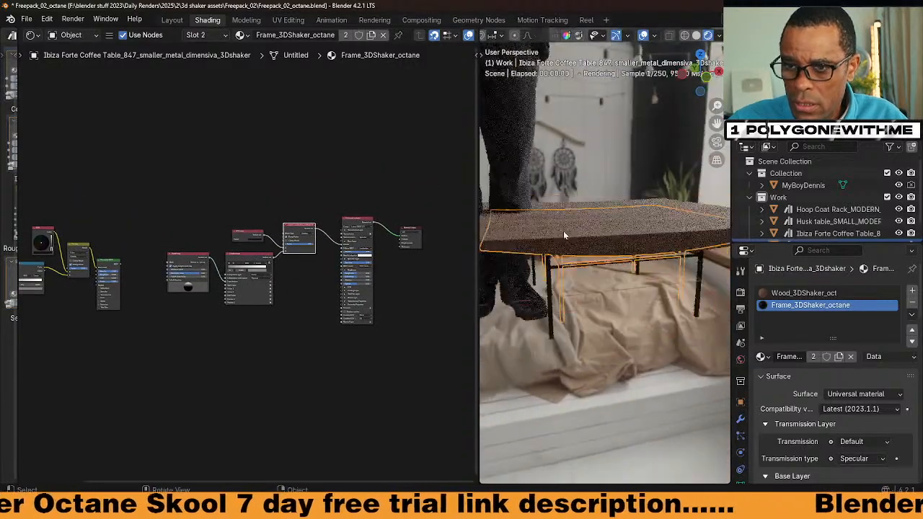
pyautogui.click(535, 277)
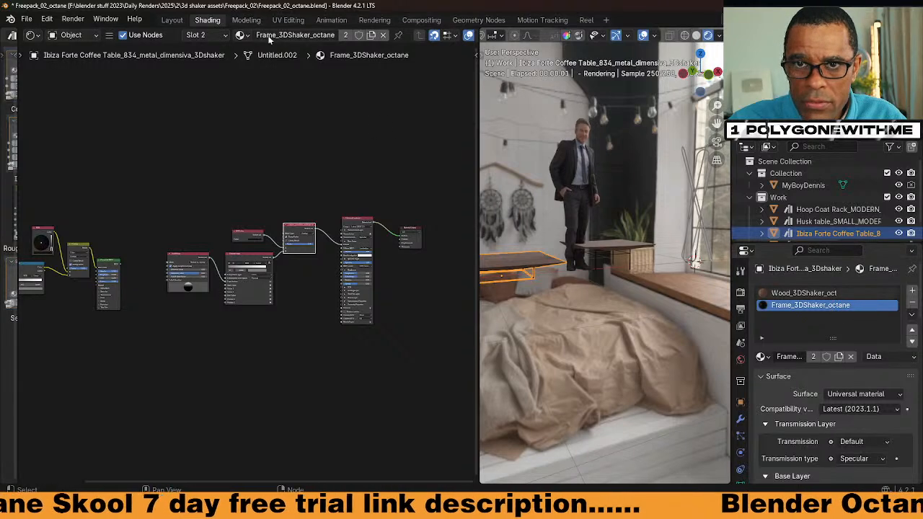
# Select the small Husk table and examine the nodes of its Frame_3DShaker_ and Pads_3DShaker materials.
pyautogui.click(808, 221)
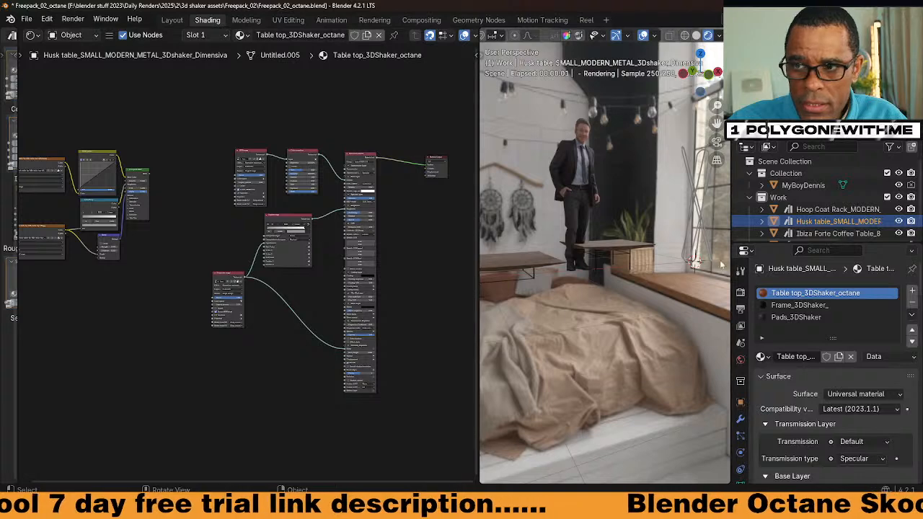
pyautogui.click(791, 305)
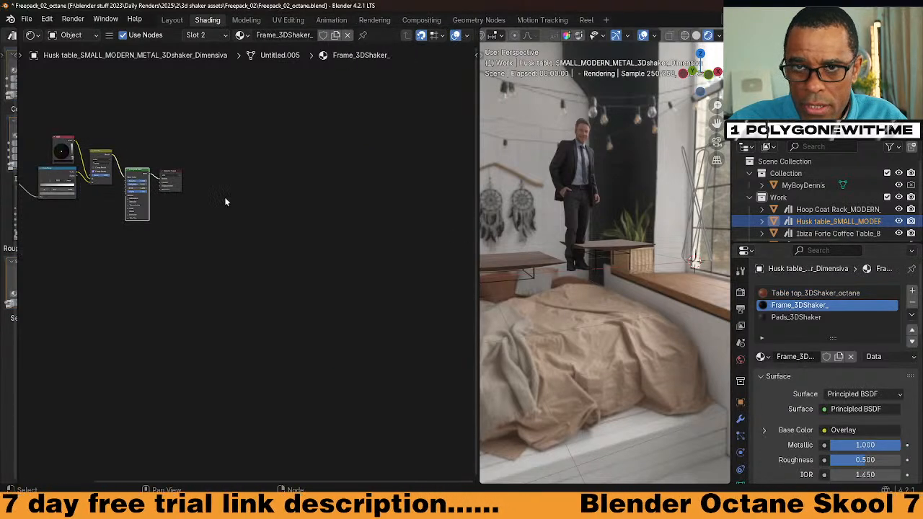
pyautogui.click(814, 318)
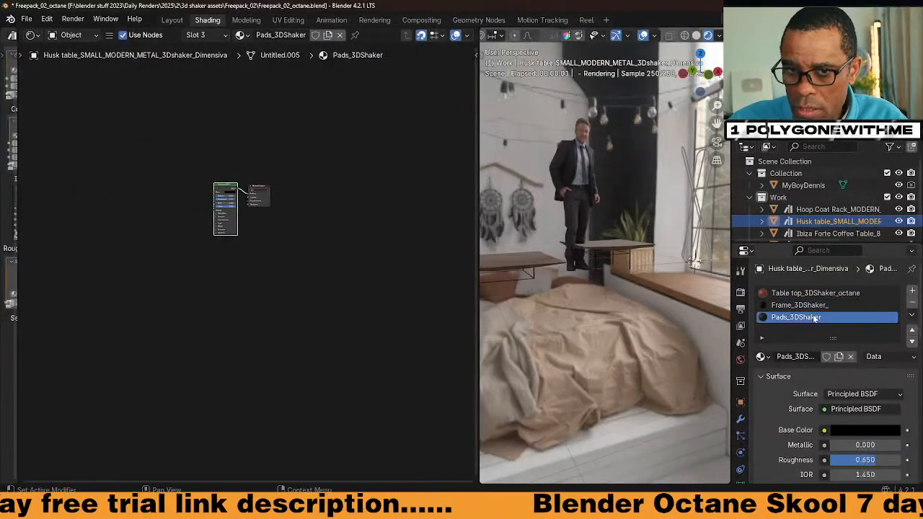
pyautogui.scroll(3, 267, 216)
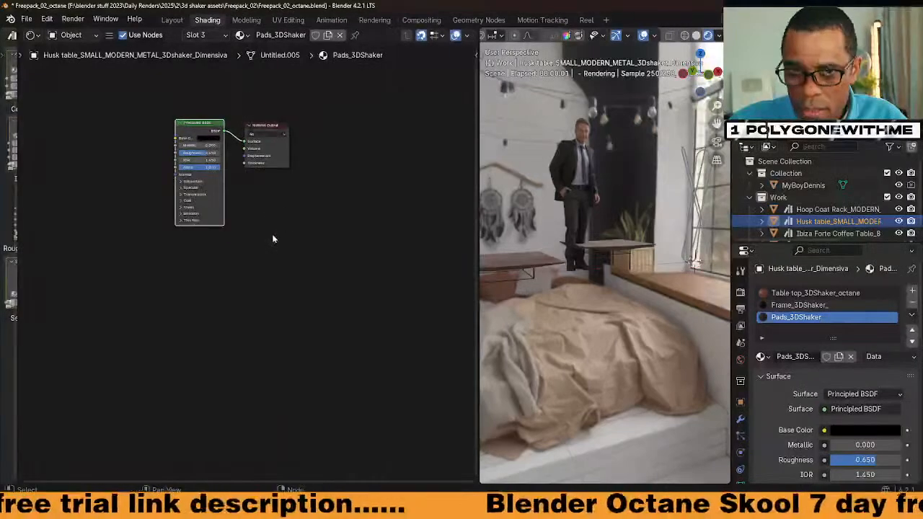
pyautogui.scroll(2, 276, 238)
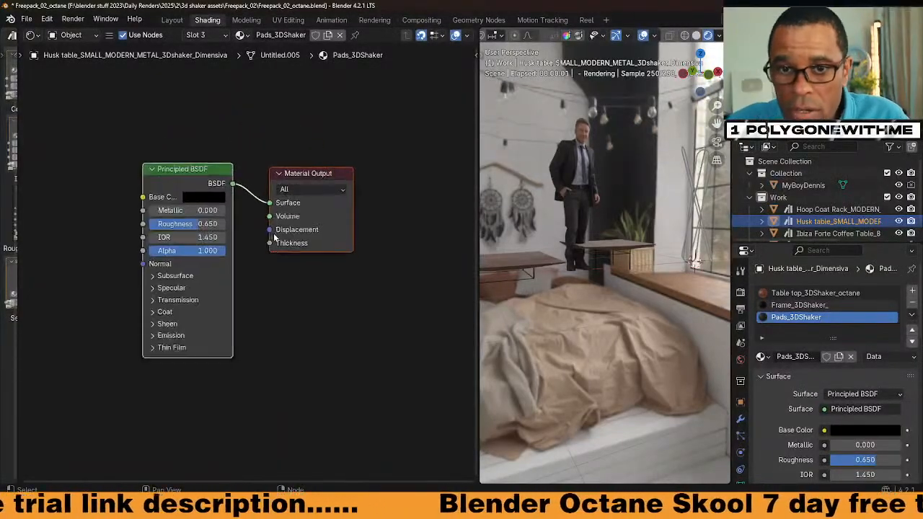
pyautogui.scroll(-1, 270, 250)
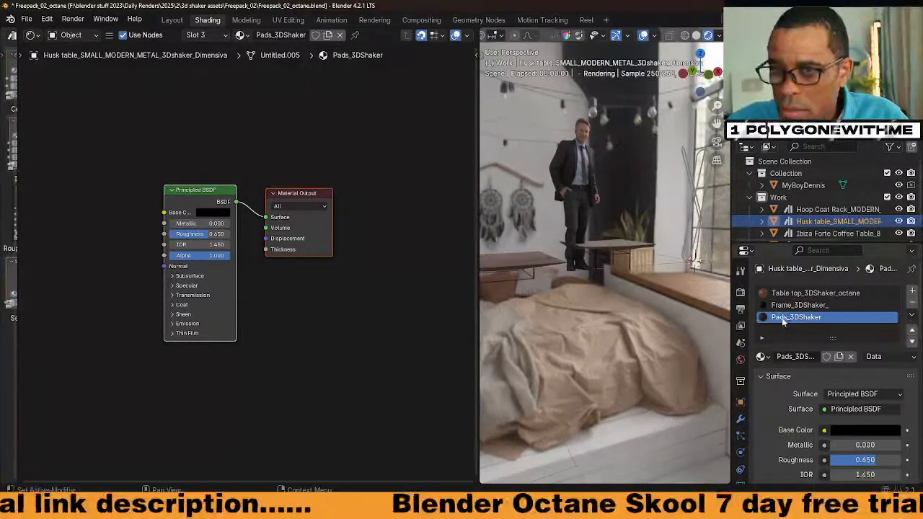
# Compare the Husk table's Frame_3DShaker_ nodes with the Table top_3DShaker_octane node network.
pyautogui.click(796, 305)
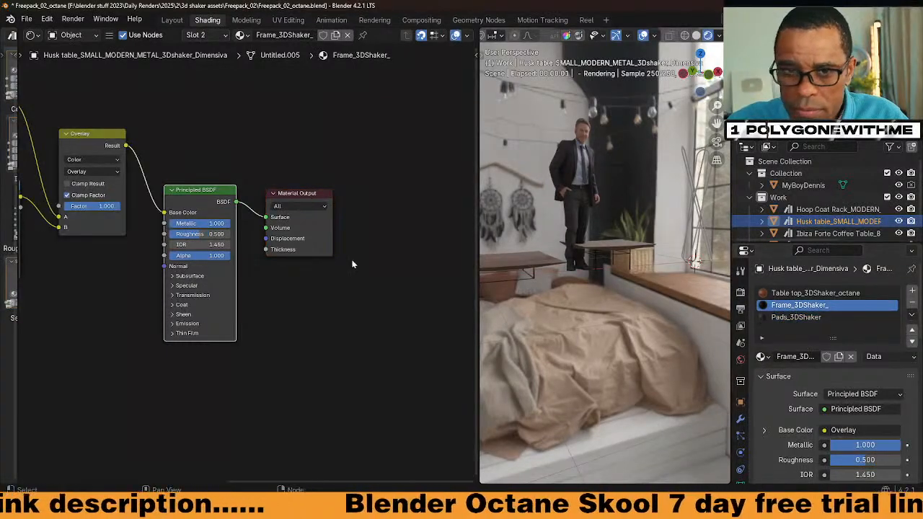
pyautogui.scroll(-3, 302, 249)
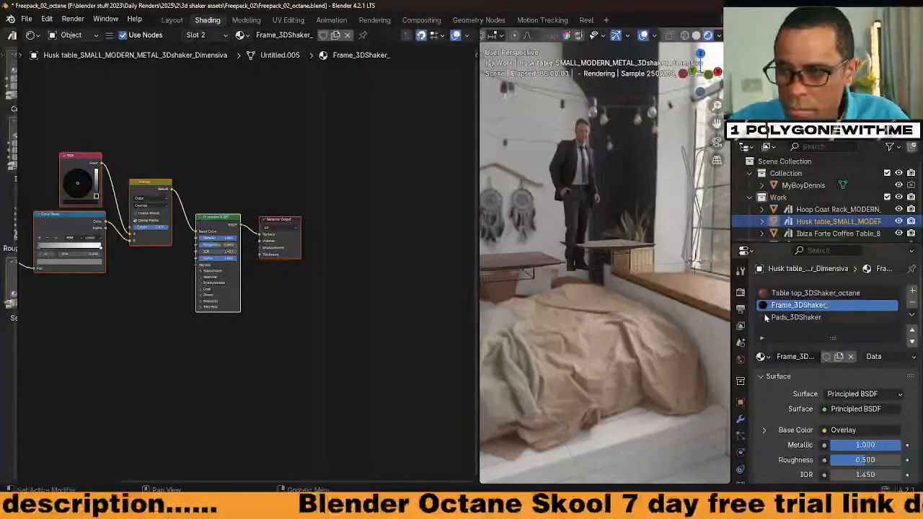
pyautogui.click(786, 295)
pyautogui.scroll(-2, 382, 272)
pyautogui.moveTo(405, 287); pyautogui.dragTo(252, 244, button='middle')
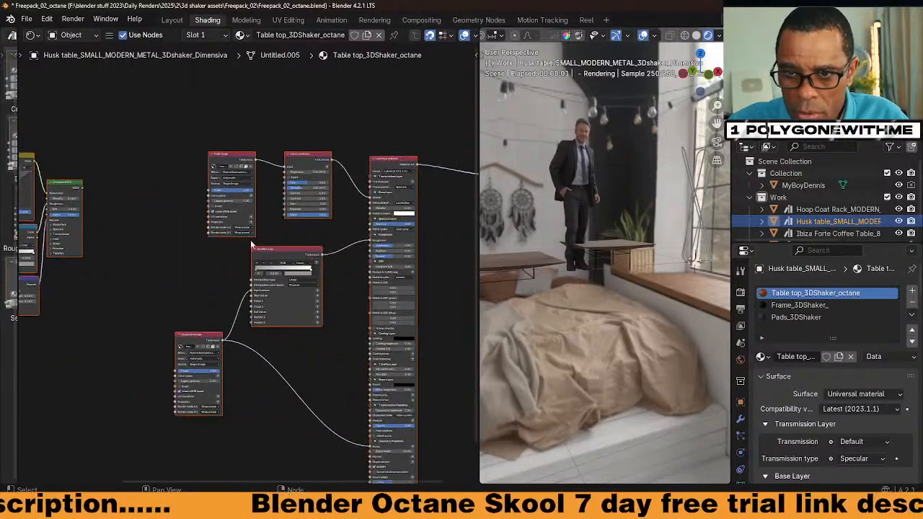
pyautogui.scroll(-1, 251, 246)
pyautogui.scroll(4, 313, 297)
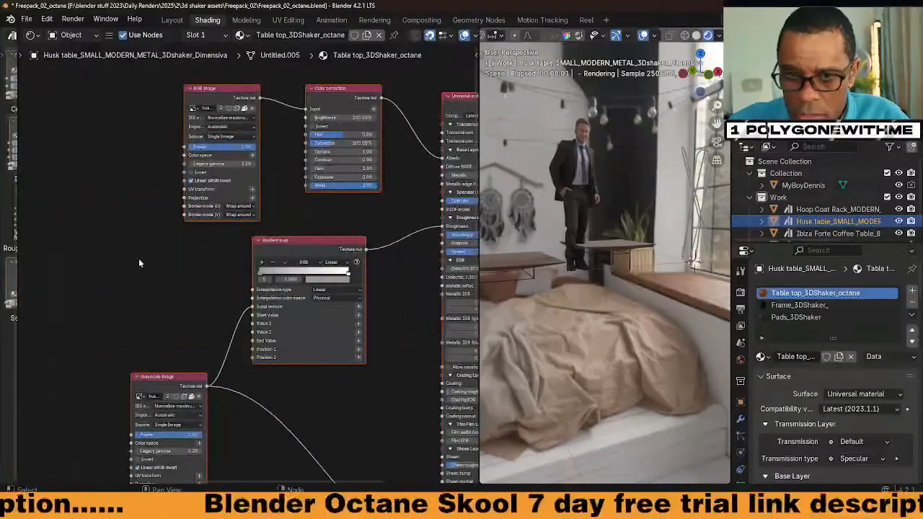
pyautogui.scroll(1, 180, 288)
# Assign Frame_3DShaker_octane to the Husk table's second material slot and frame the table in the viewport.
pyautogui.click(798, 305)
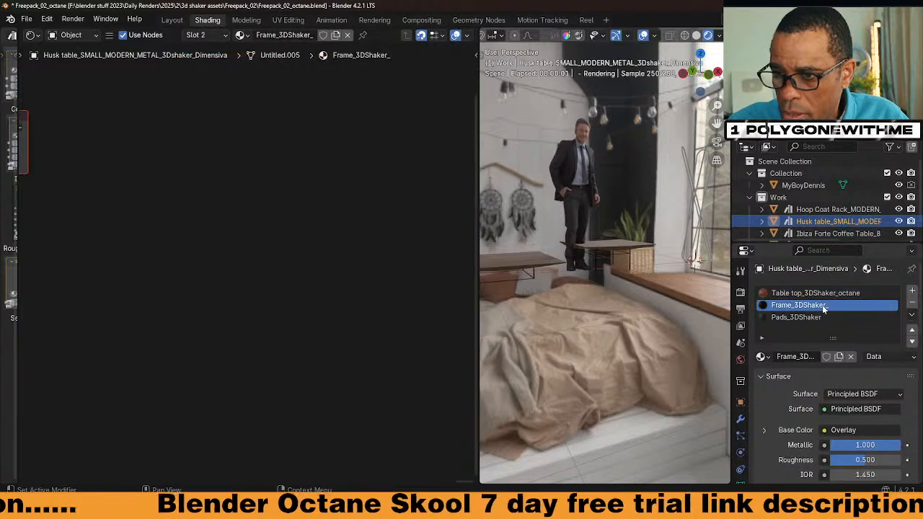
pyautogui.click(241, 35)
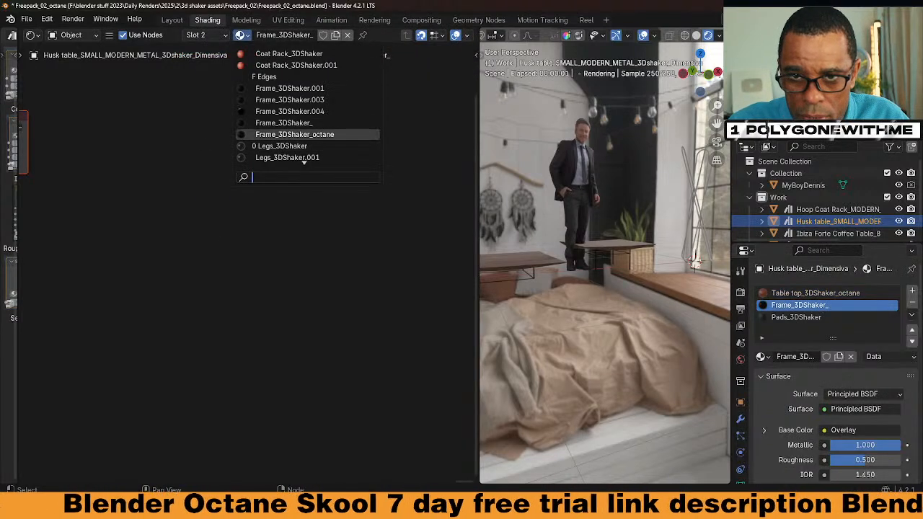
pyautogui.click(294, 134)
pyautogui.moveTo(604, 294); pyautogui.dragTo(547, 278, button='middle')
pyautogui.press('KP_Decimal')
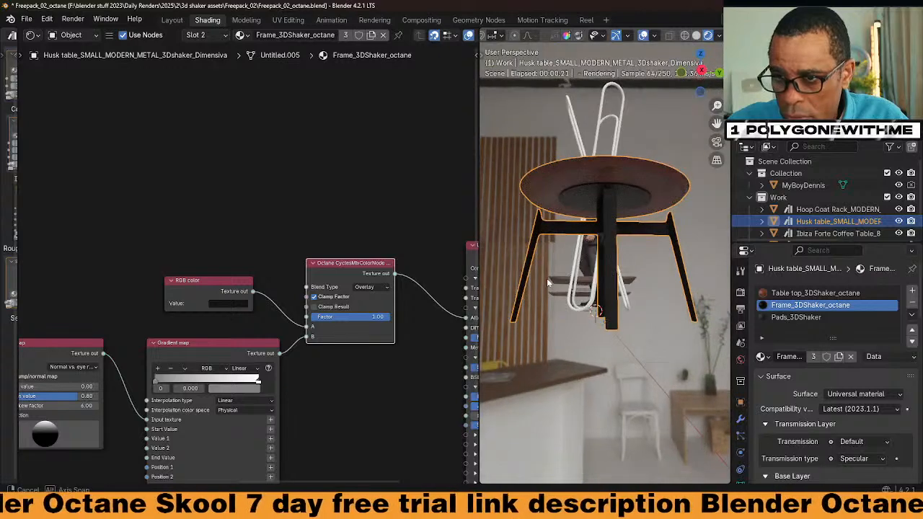
# Assign Pads_3DShaker_octane to the Husk table's third material slot and save the file.
pyautogui.click(783, 320)
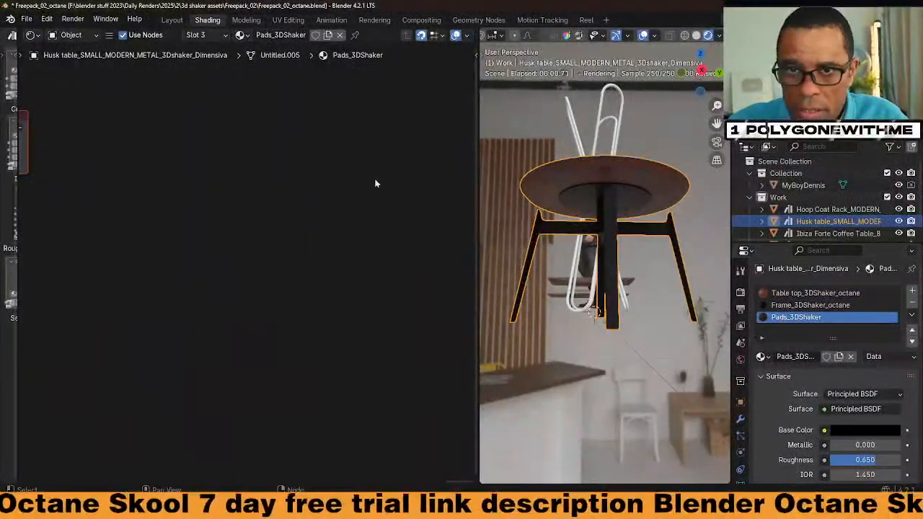
pyautogui.scroll(-4, 317, 189)
pyautogui.moveTo(226, 208); pyautogui.dragTo(284, 207, button='middle')
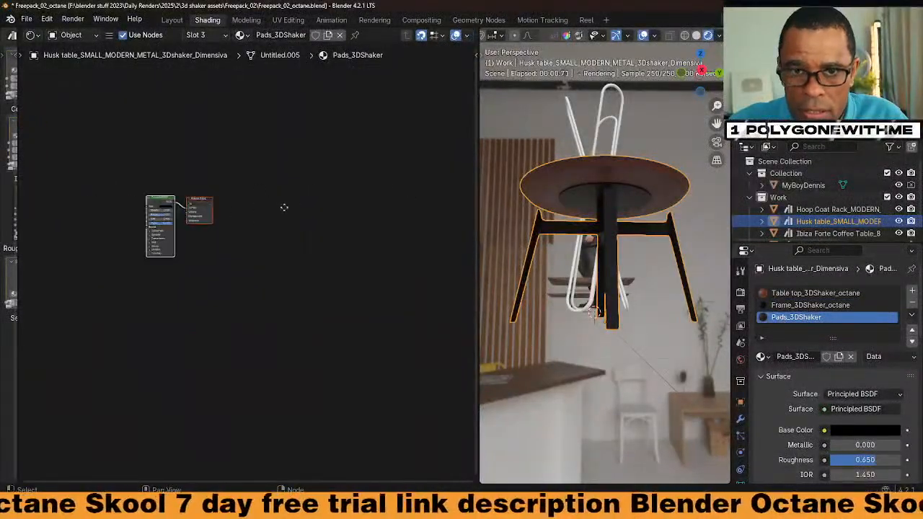
pyautogui.click(241, 34)
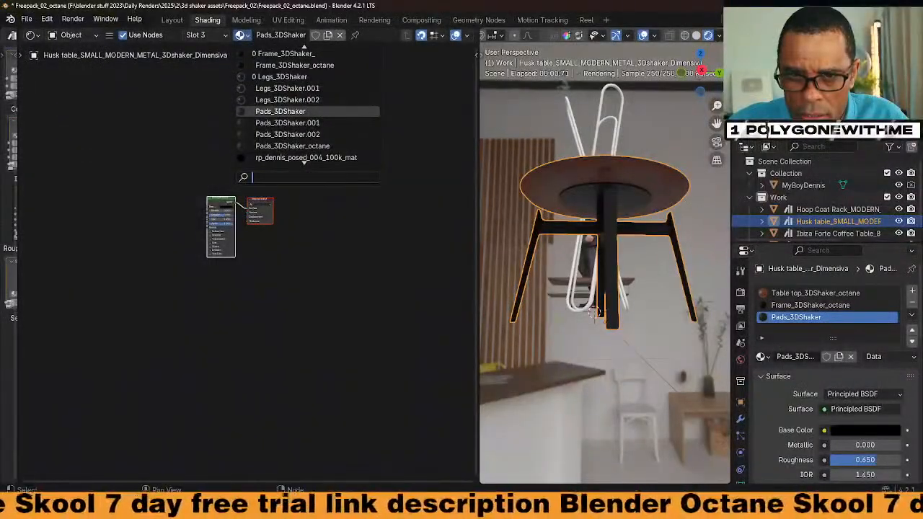
pyautogui.click(297, 146)
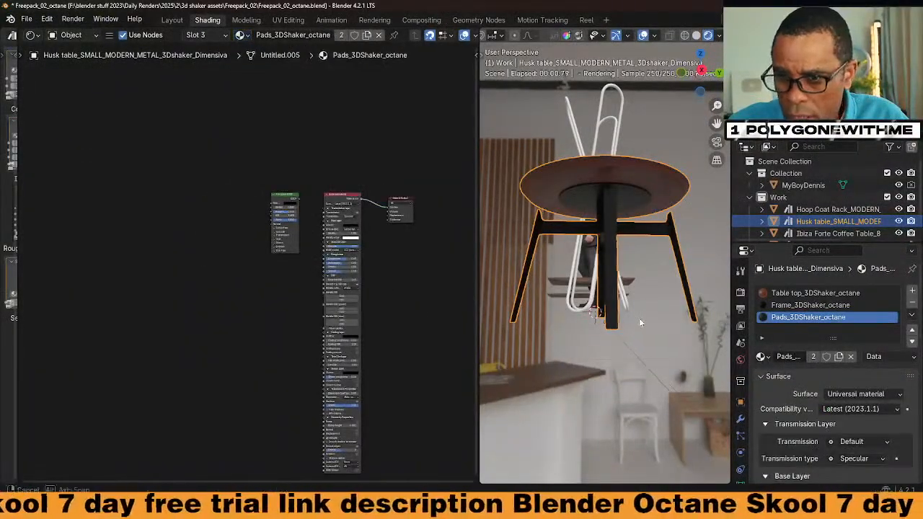
pyautogui.moveTo(641, 323); pyautogui.dragTo(589, 324, button='middle')
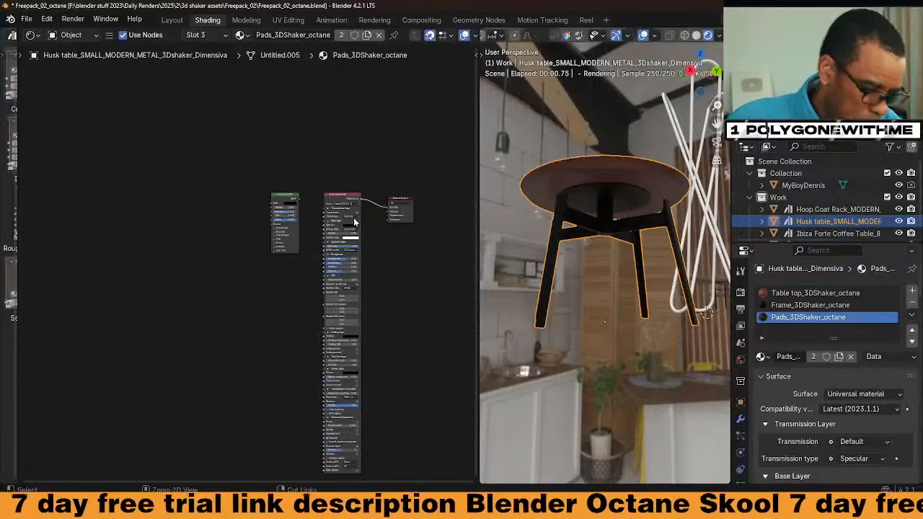
pyautogui.hotkey('ctrl', 's')
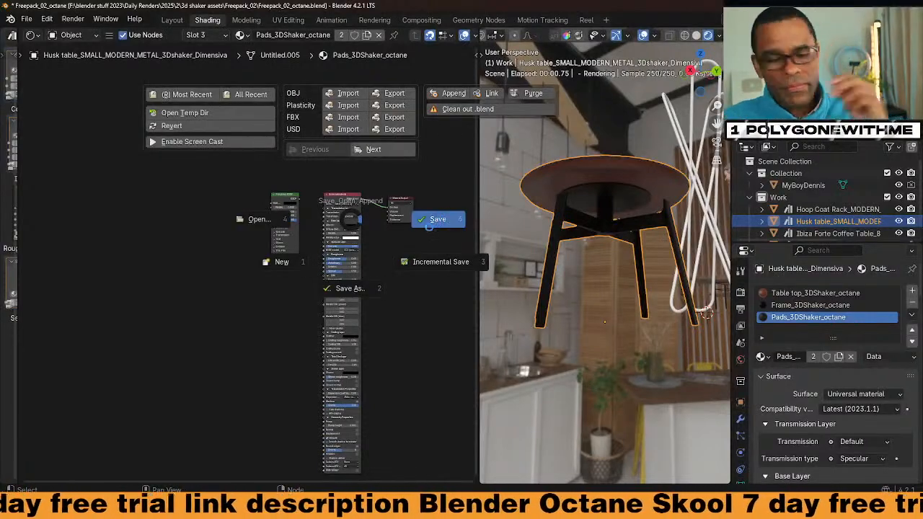
pyautogui.click(422, 216)
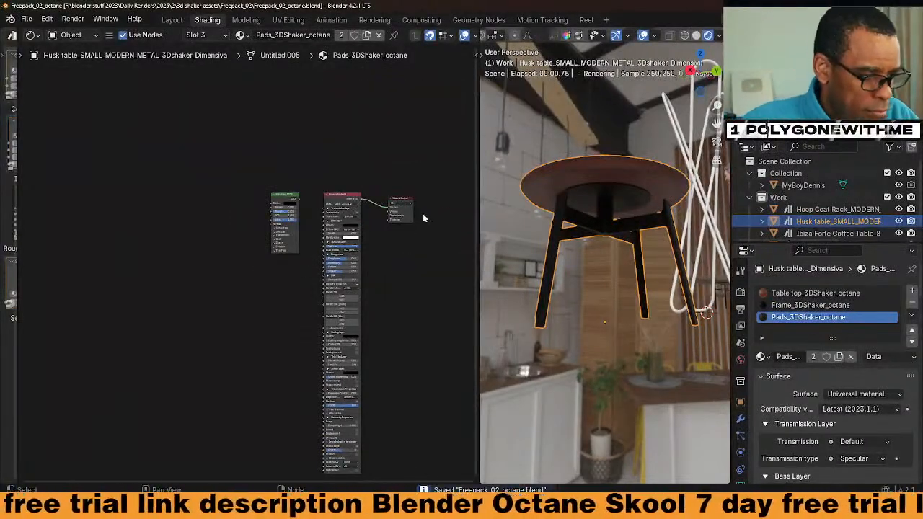
# Select the Hoop coat rack and replace its Coat Rack_3DShaker material with Frame_3DShaker_octane.
pyautogui.scroll(-2, 592, 302)
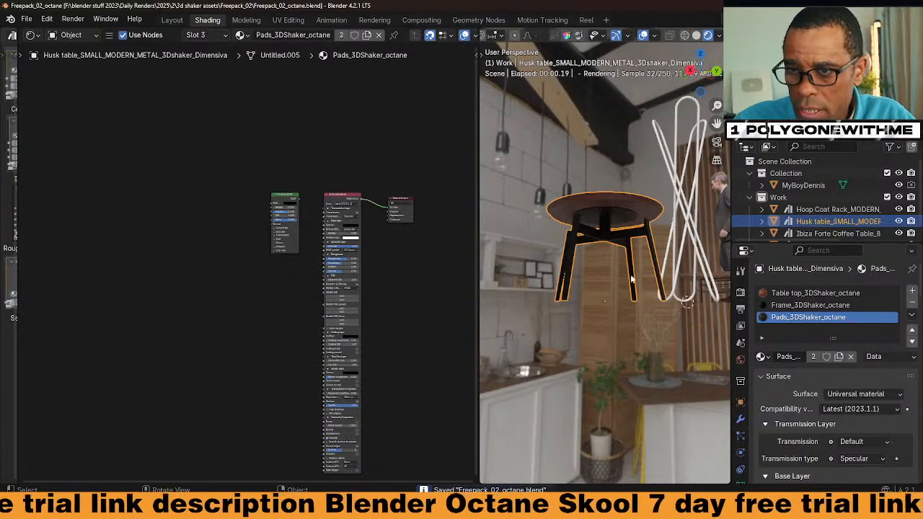
pyautogui.click(686, 280)
pyautogui.click(691, 234)
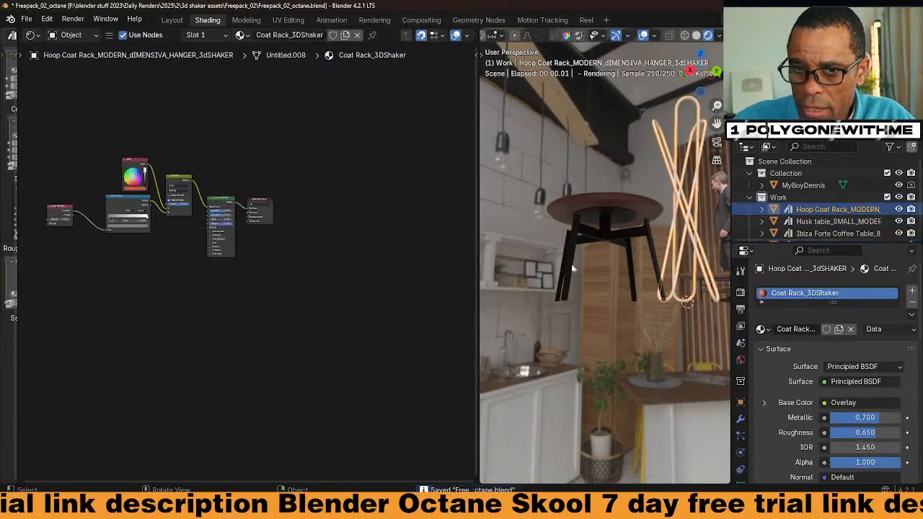
pyautogui.scroll(2, 310, 205)
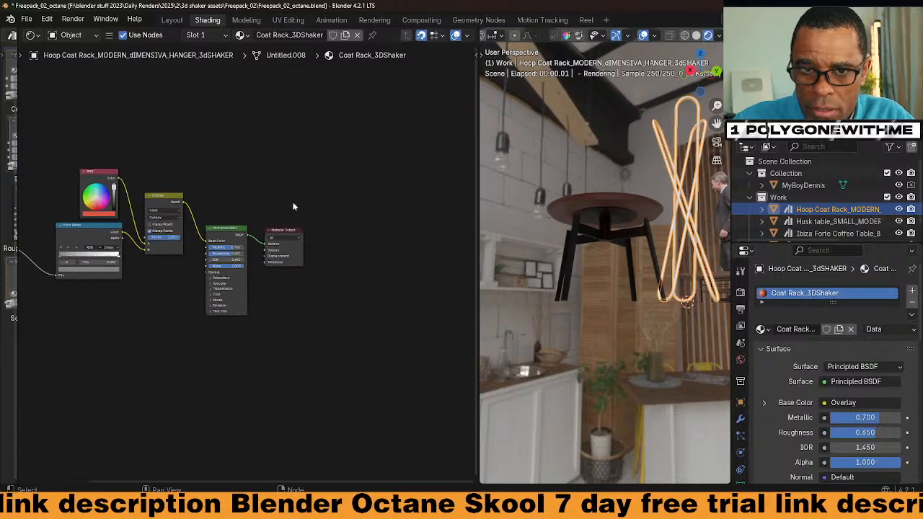
pyautogui.scroll(2, 261, 185)
pyautogui.click(242, 35)
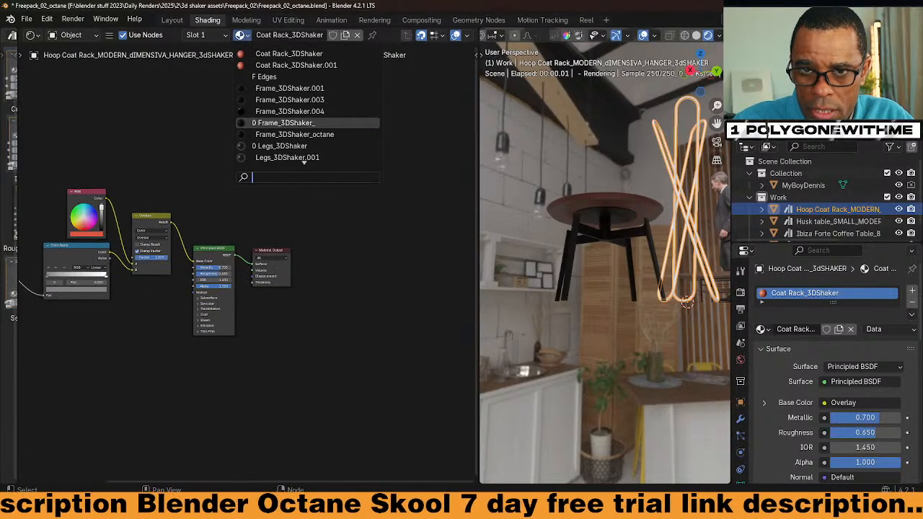
pyautogui.click(339, 134)
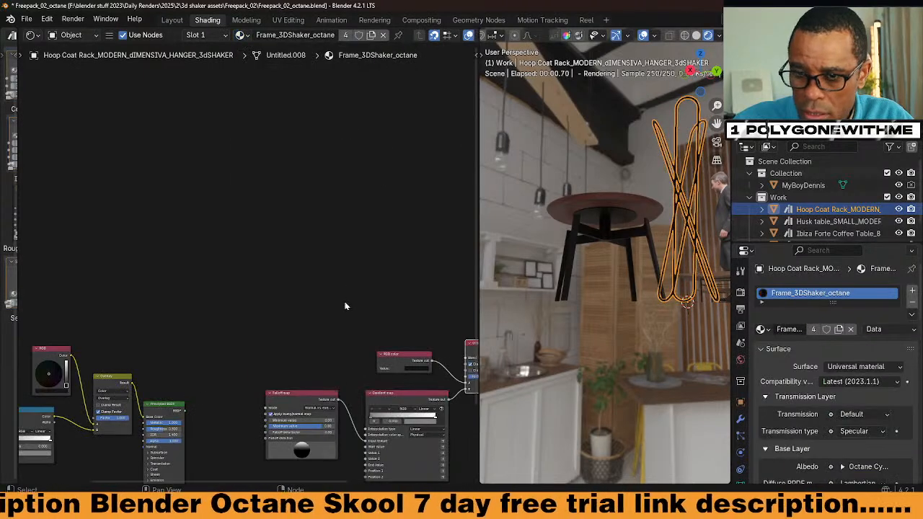
pyautogui.scroll(-4, 346, 303)
pyautogui.moveTo(358, 307); pyautogui.dragTo(229, 258, button='middle')
# Make the coat rack's Frame_3DShaker_octane material a single-user copy and look through the clipboard history for the coat rack material name.
pyautogui.click(345, 35)
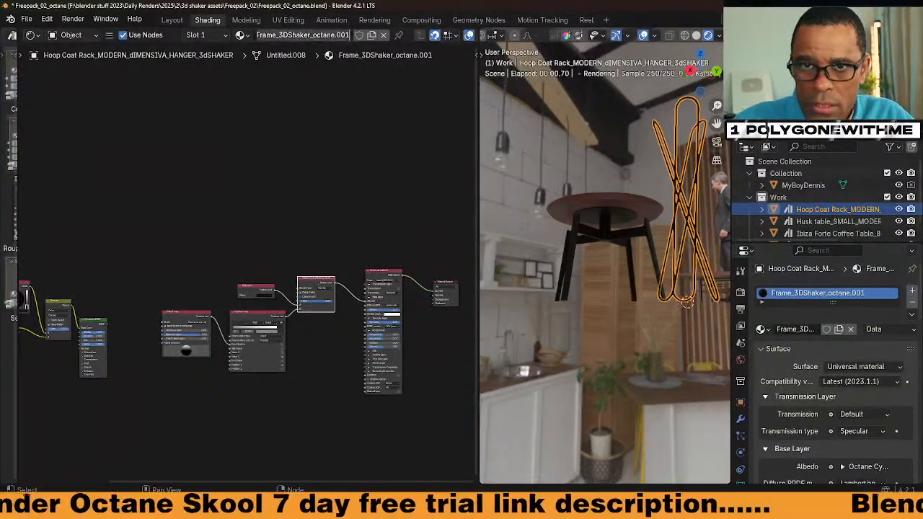
pyautogui.press('super+v')
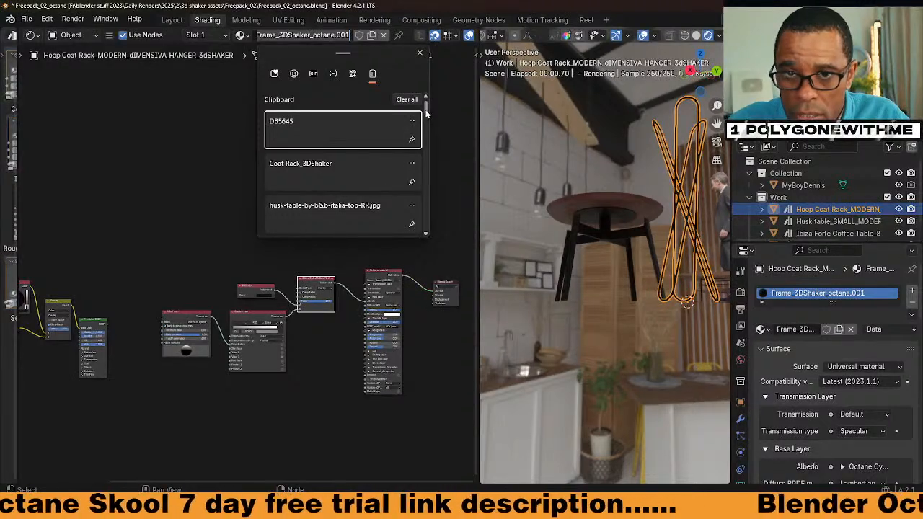
pyautogui.scroll(-2, 426, 116)
pyautogui.scroll(-3, 430, 118)
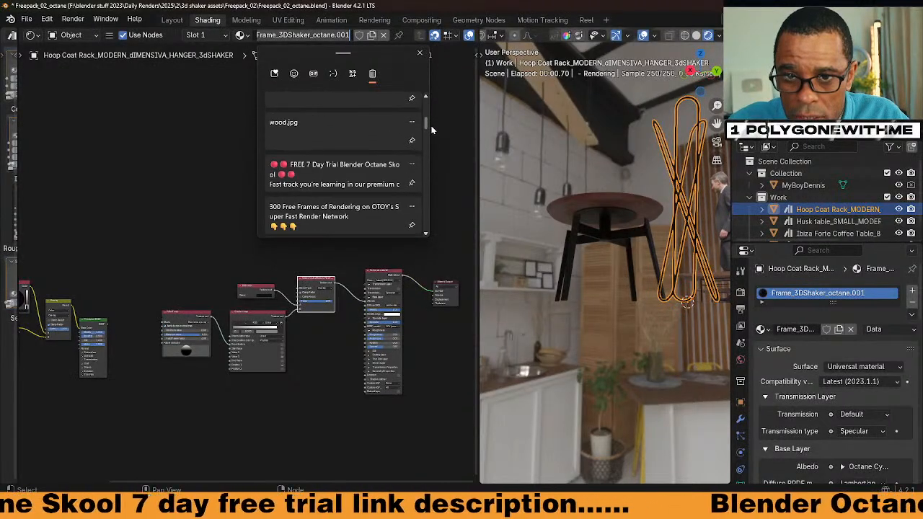
pyautogui.scroll(5, 426, 118)
pyautogui.moveTo(426, 108); pyautogui.dragTo(431, 135)
pyautogui.scroll(-4, 432, 139)
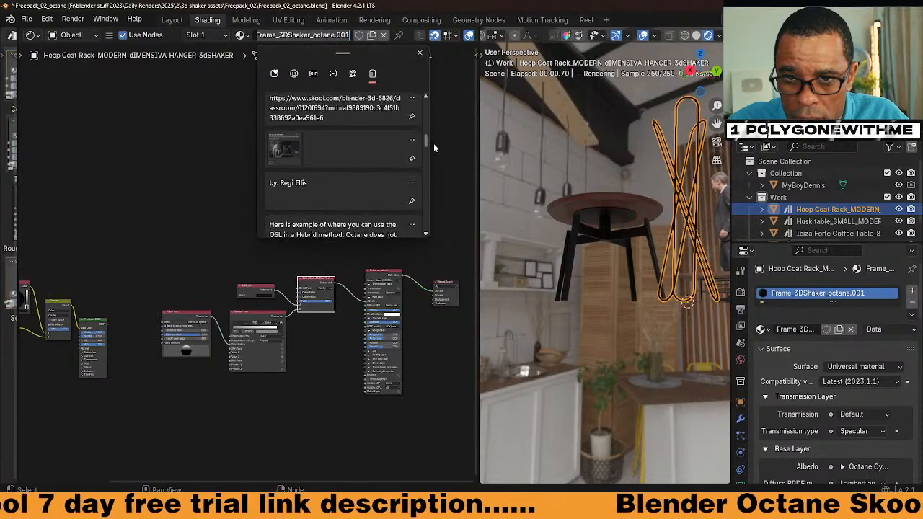
pyautogui.scroll(5, 434, 148)
pyautogui.press('Escape')
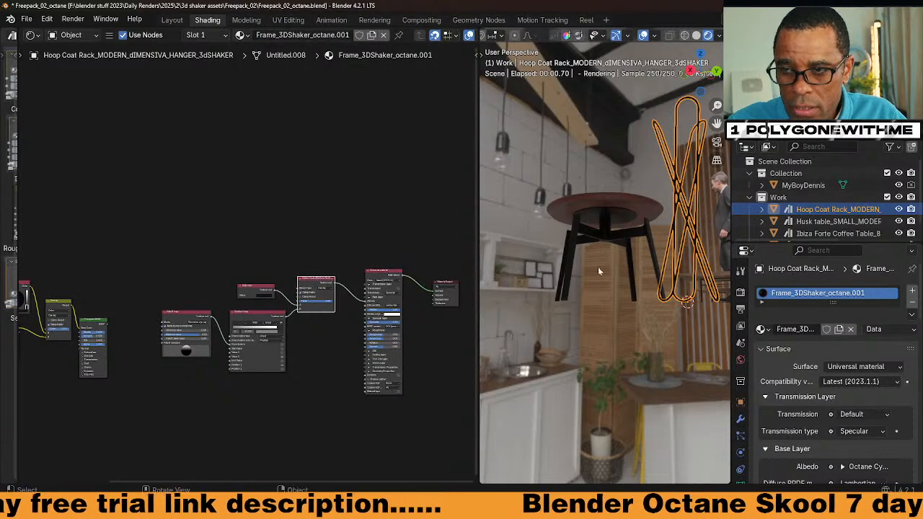
# Copy the original Coat Rack_3DShaker material name and rename the Frame_3DShaker_octane.001 copy as Coat Rack_3DShaker_Octane.
pyautogui.click(240, 34)
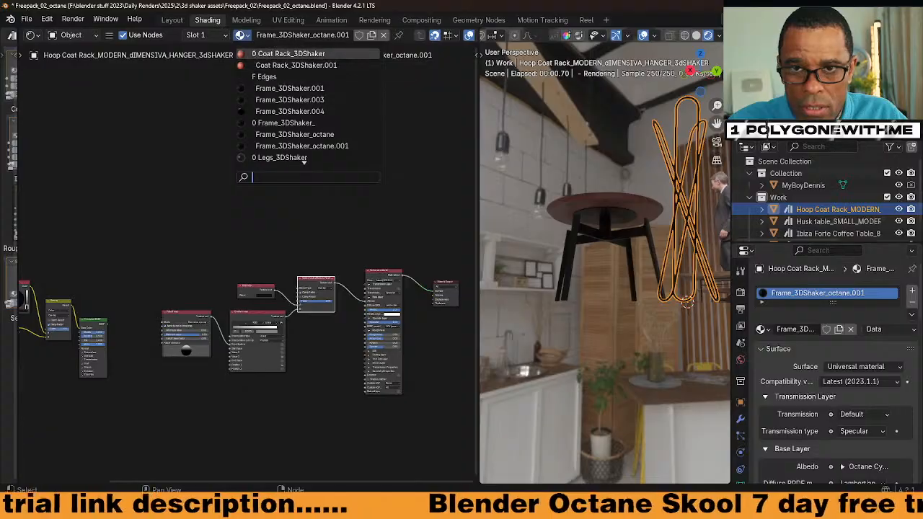
pyautogui.click(288, 53)
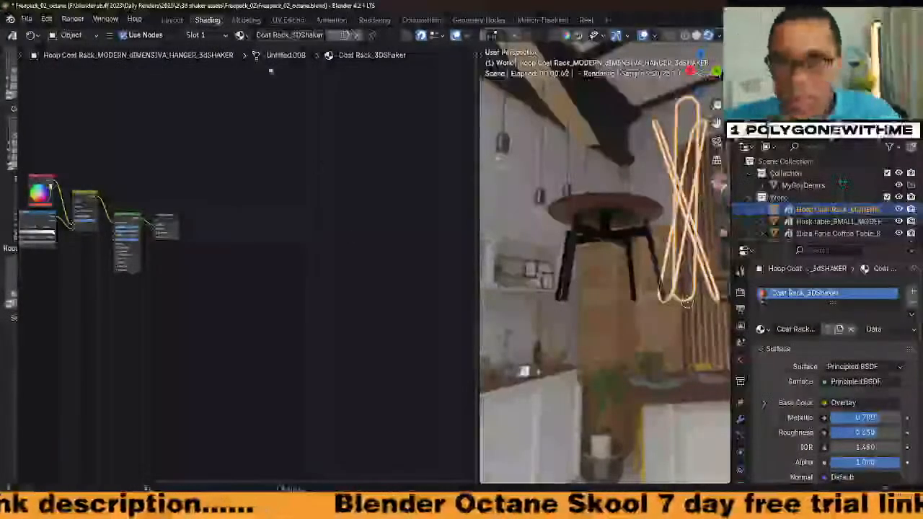
pyautogui.click(240, 35)
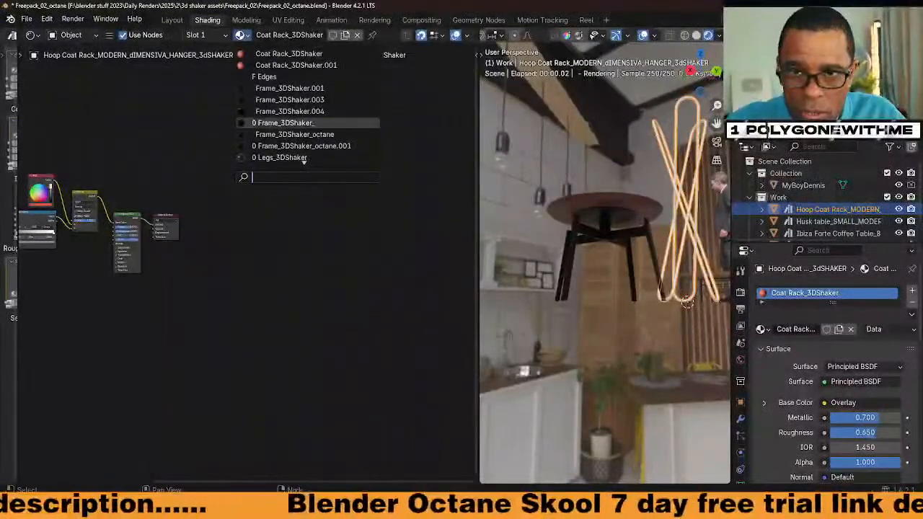
pyautogui.click(294, 134)
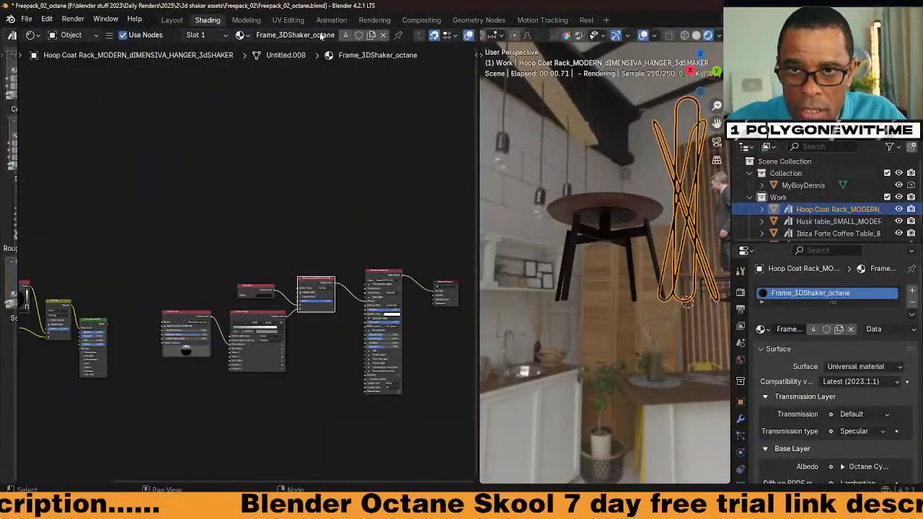
pyautogui.click(240, 35)
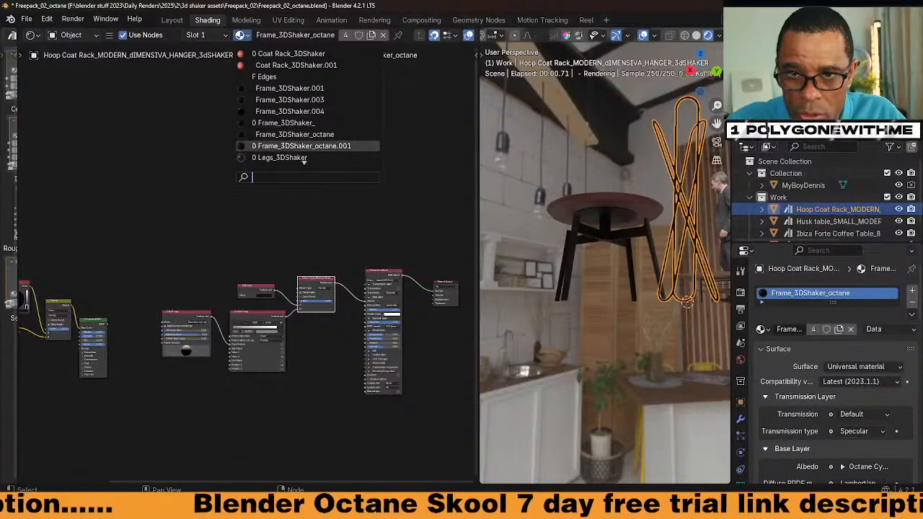
pyautogui.click(303, 146)
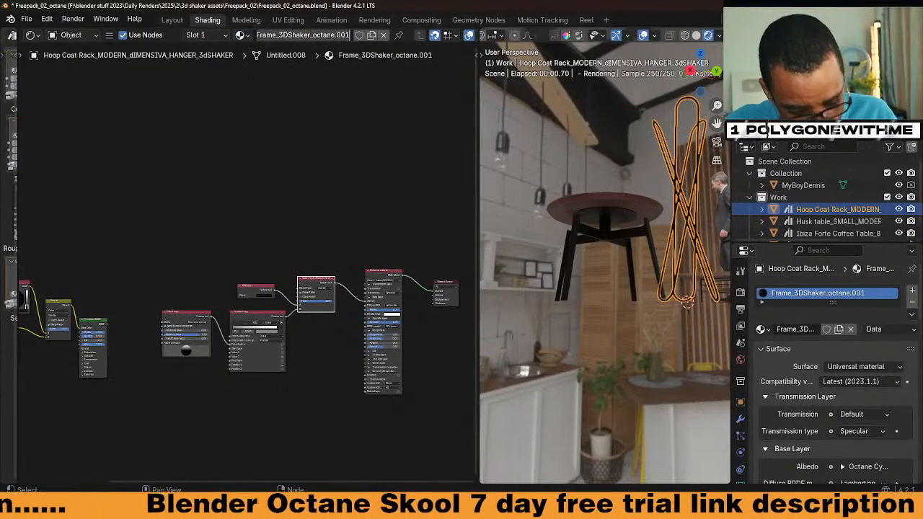
pyautogui.write('Coat Rack_3DShaker')
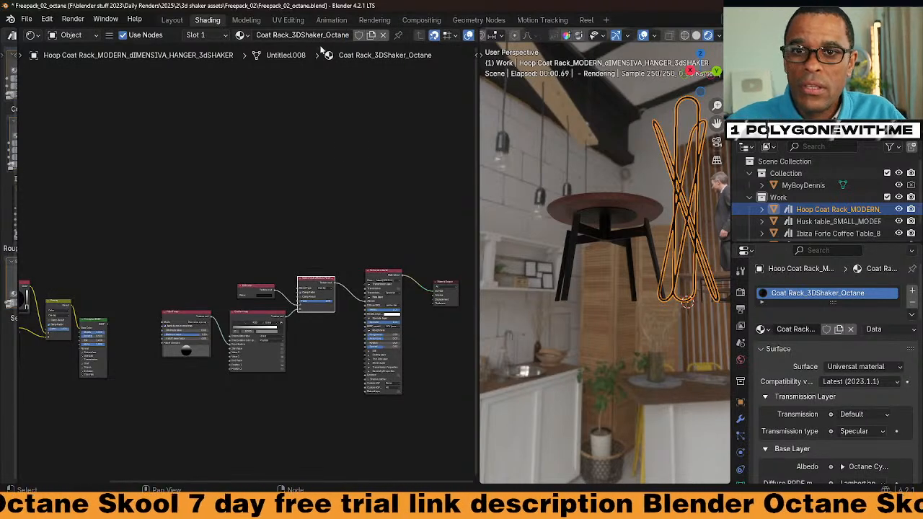
# Set the RGB color node of Coat Rack_3DShaker_Octane to the copied hex value DB5645.
pyautogui.scroll(2, 308, 276)
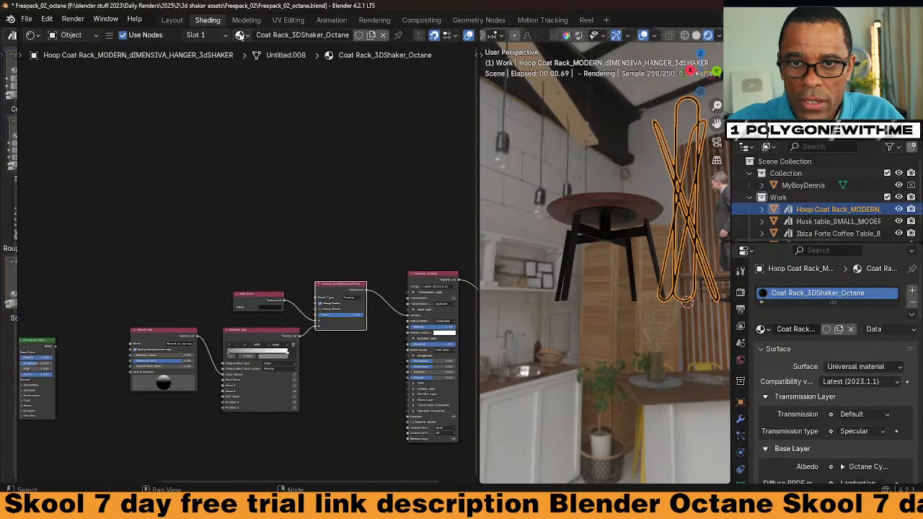
pyautogui.scroll(5, 241, 293)
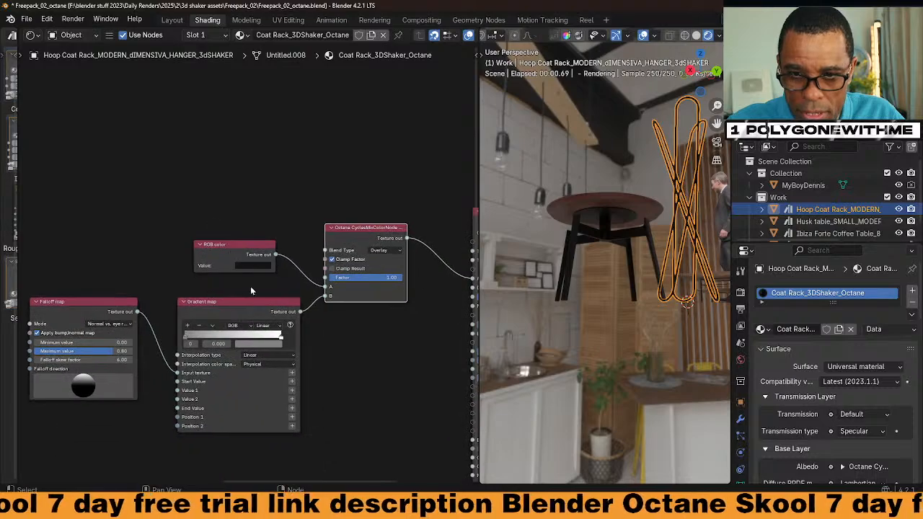
pyautogui.click(254, 268)
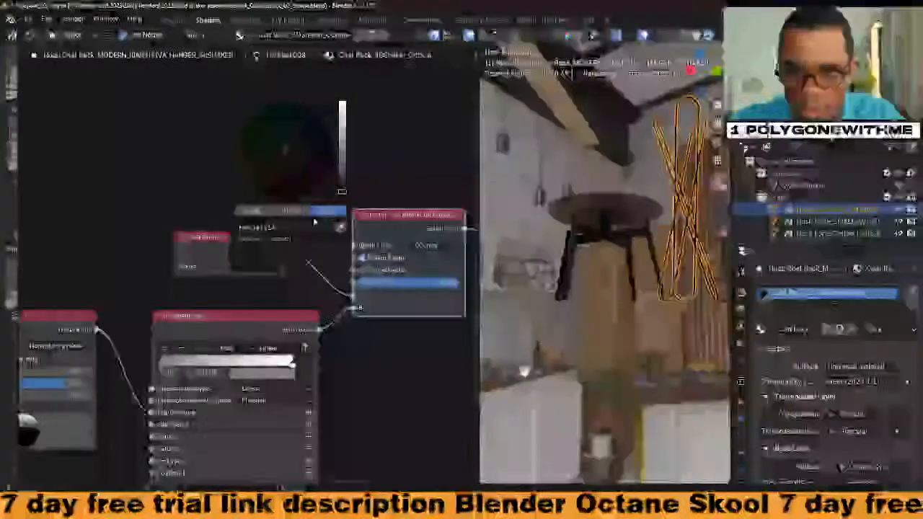
pyautogui.click(305, 228)
pyautogui.press('super+v')
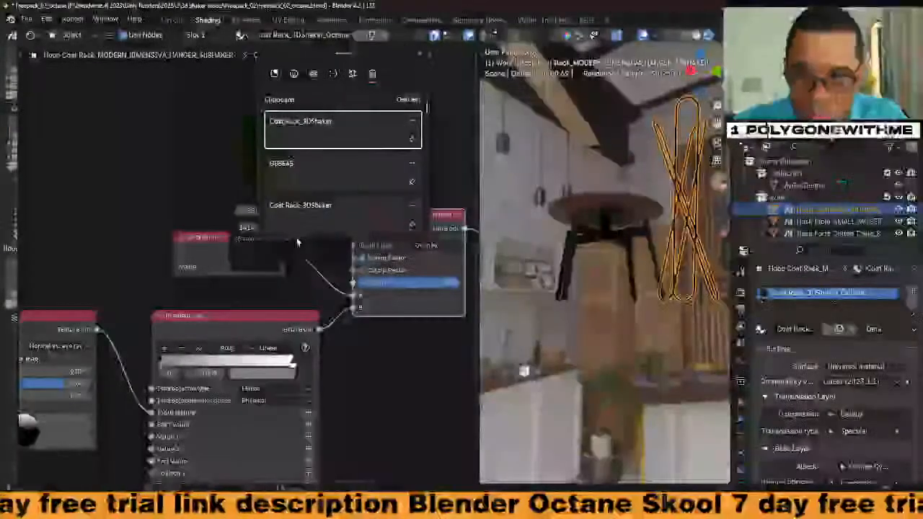
pyautogui.click(288, 165)
pyautogui.press('Return')
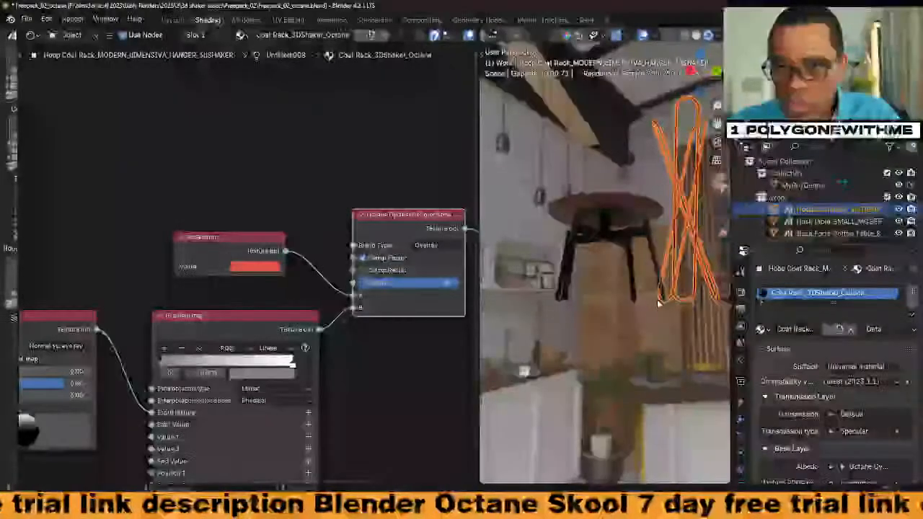
# Temporarily show Coat Rack_3DShaker.001 on the coat rack and examine its Principled BSDF metallic, roughness and IOR settings.
pyautogui.scroll(-4, 377, 397)
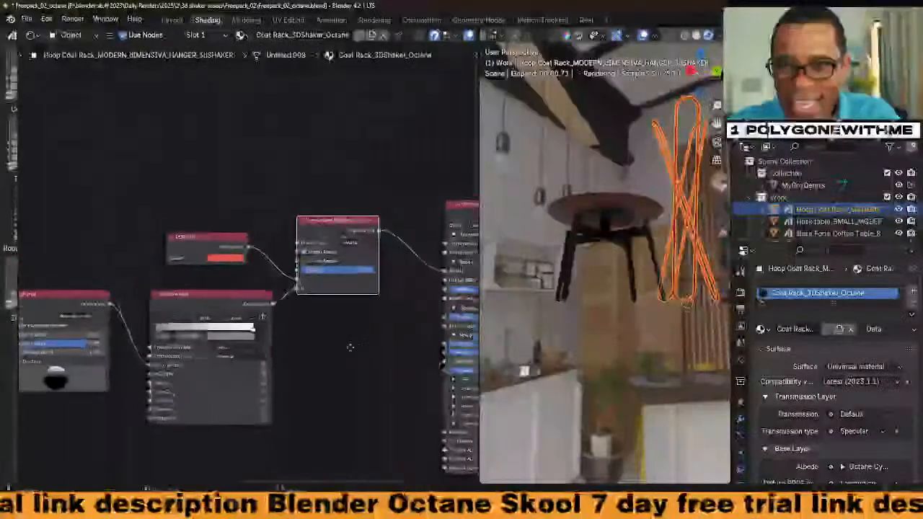
pyautogui.click(245, 34)
pyautogui.press('Up')
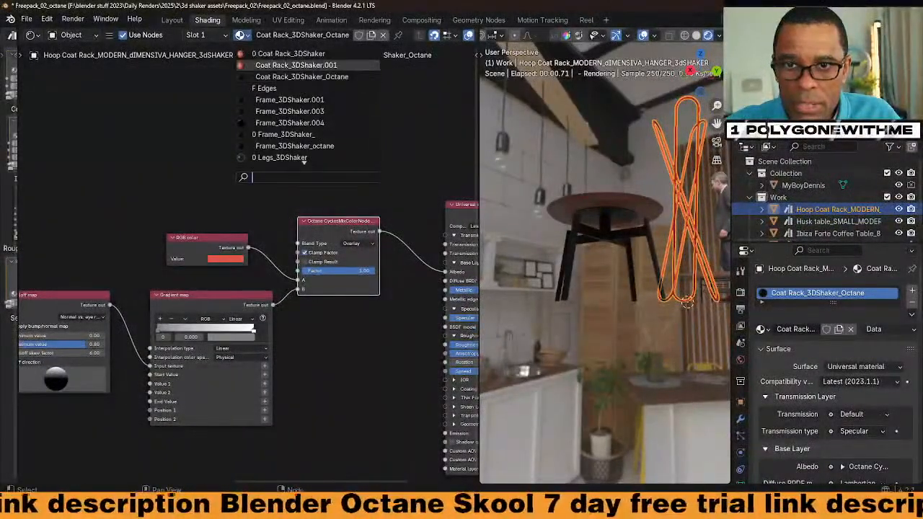
pyautogui.click(252, 65)
pyautogui.moveTo(201, 192); pyautogui.dragTo(311, 243, button='middle')
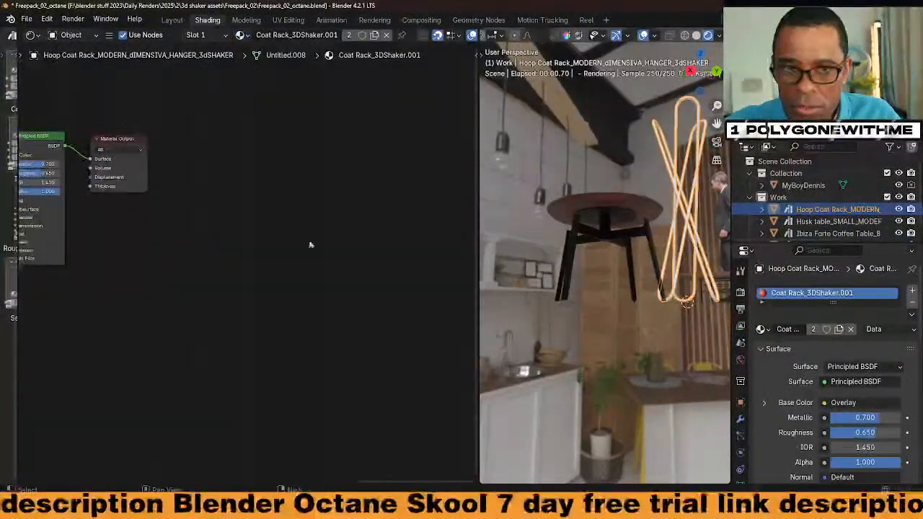
pyautogui.moveTo(84, 235); pyautogui.dragTo(248, 266, button='middle')
pyautogui.scroll(5, 248, 266)
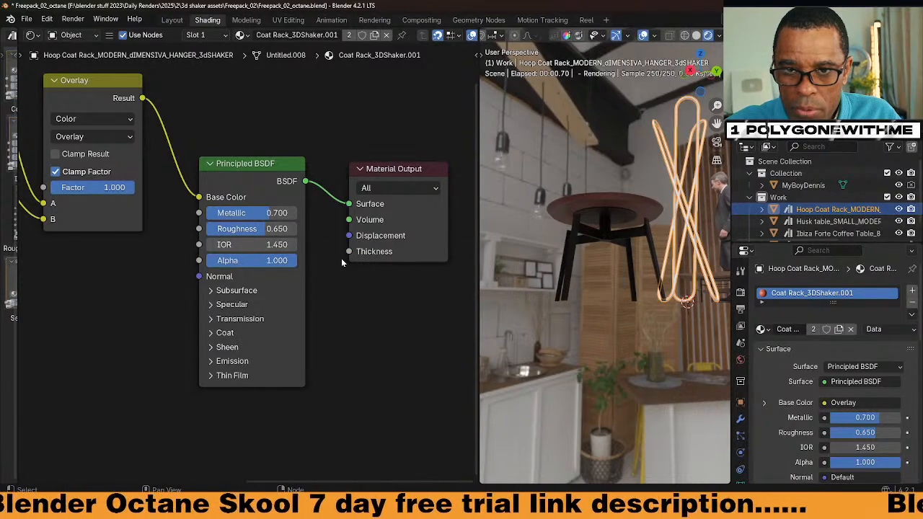
# Reassign Coat Rack_3DShaker_Octane to the coat rack, set its Universal material's metallic to 0.70 and roughness to 0.65, and expand the IOR settings.
pyautogui.click(241, 35)
pyautogui.click(299, 76)
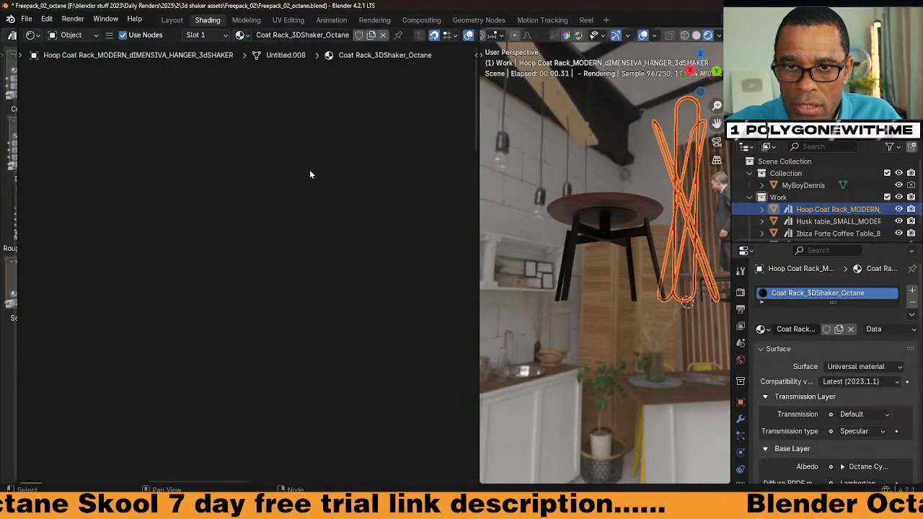
pyautogui.press('Home')
pyautogui.scroll(5, 345, 260)
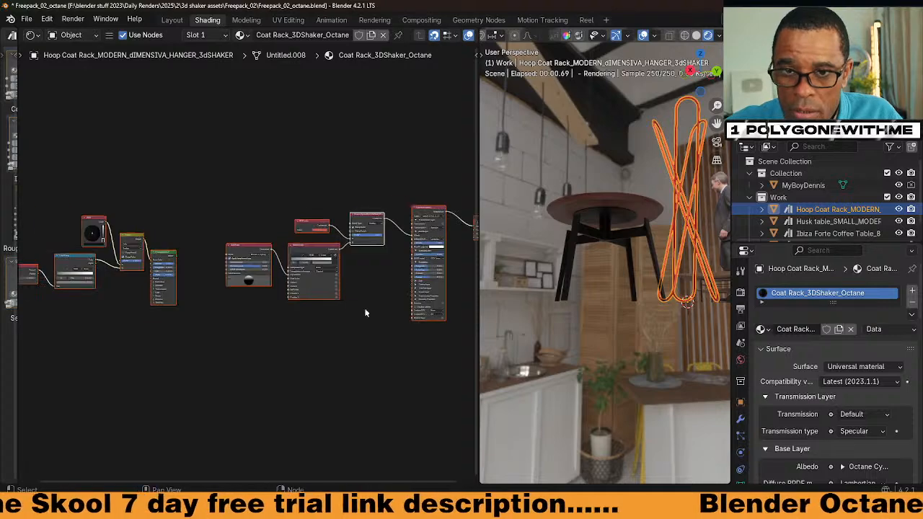
pyautogui.scroll(3, 172, 312)
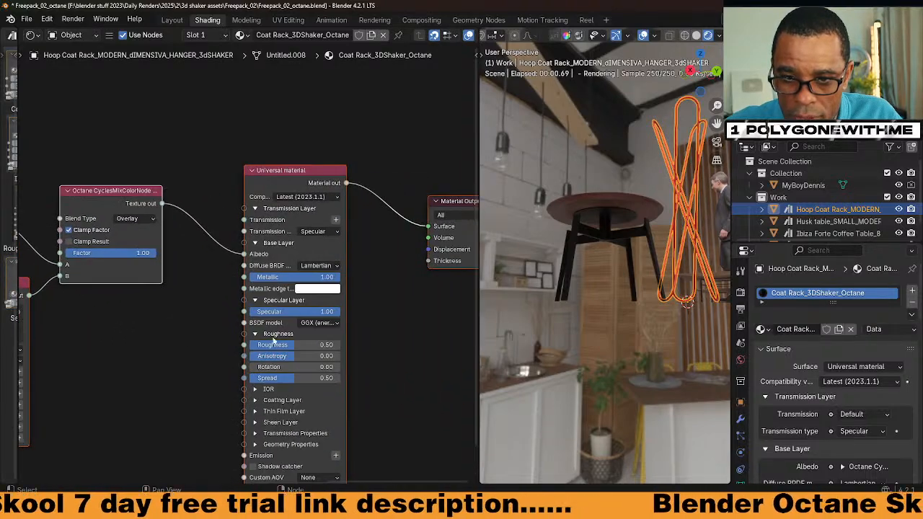
pyautogui.click(299, 278)
pyautogui.write('0.7')
pyautogui.press('Return')
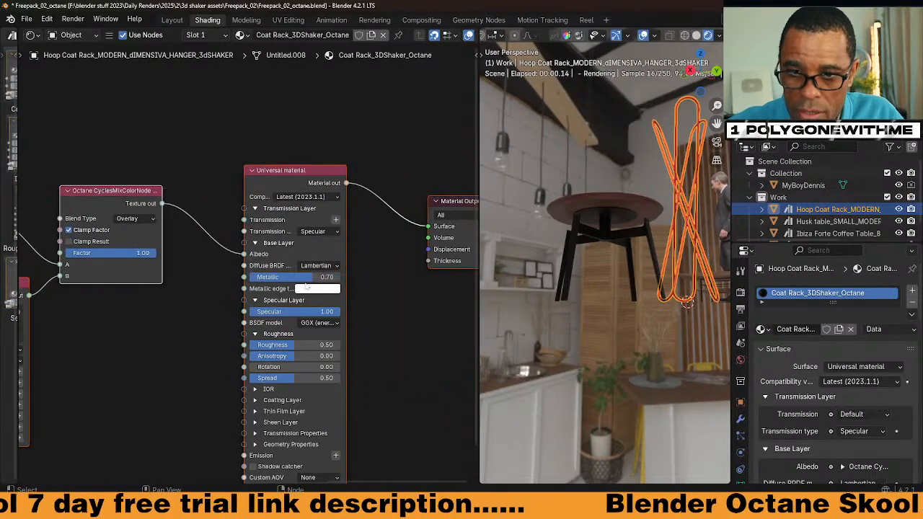
pyautogui.click(299, 345)
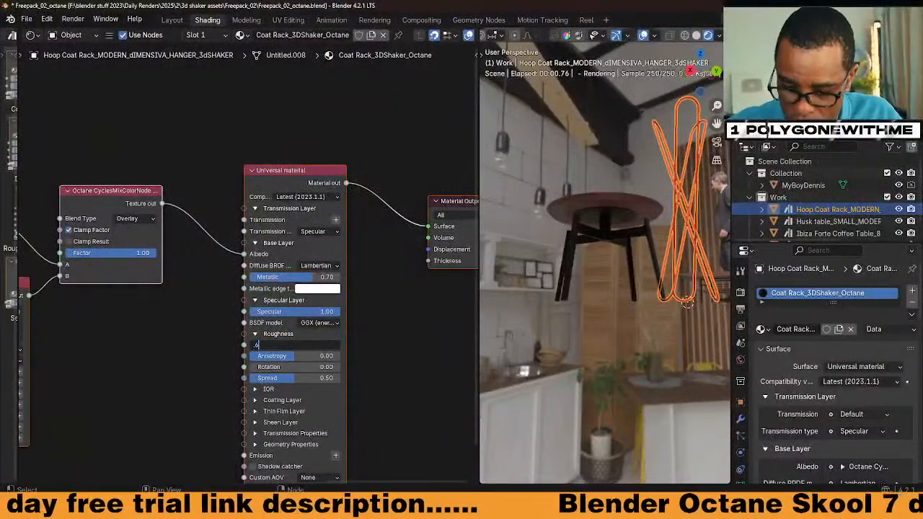
pyautogui.press('Return')
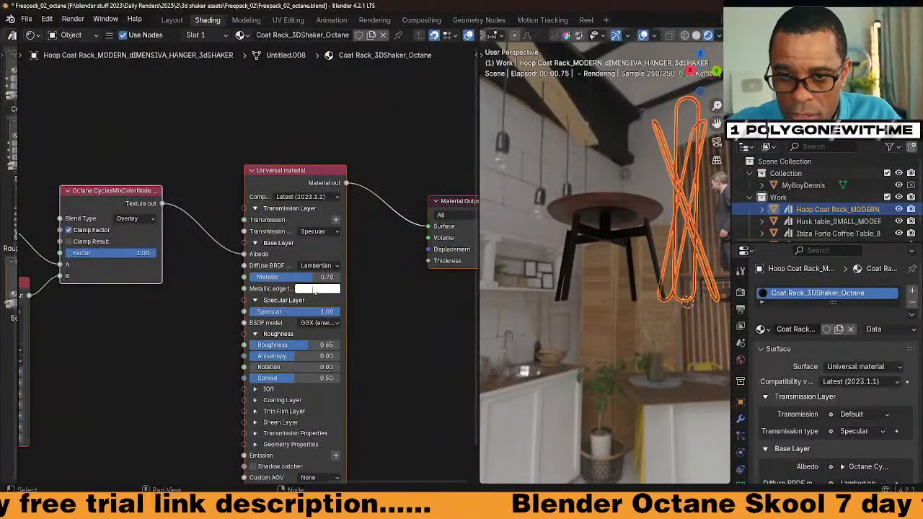
pyautogui.moveTo(231, 382); pyautogui.dragTo(247, 328, button='middle')
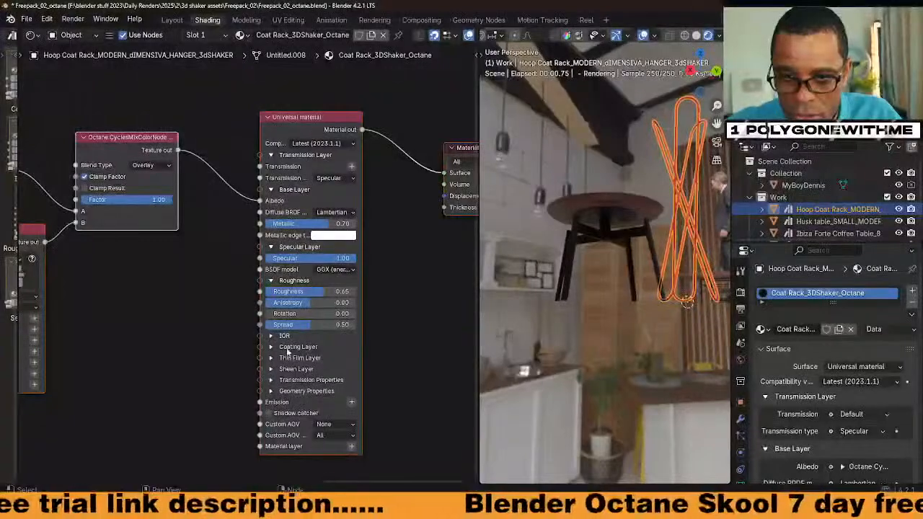
pyautogui.click(273, 336)
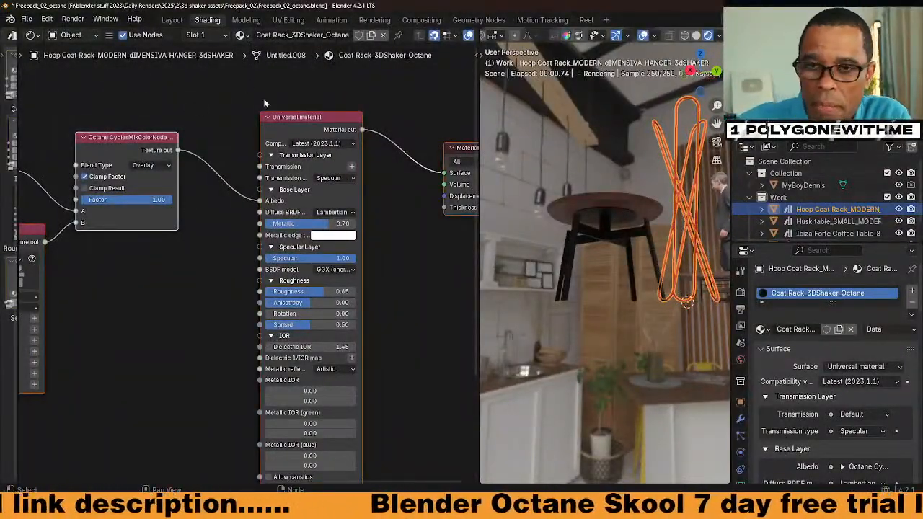
# Switch to the Cycles scene and compare the coat rack's original material nodes and rendered look.
pyautogui.click(734, 19)
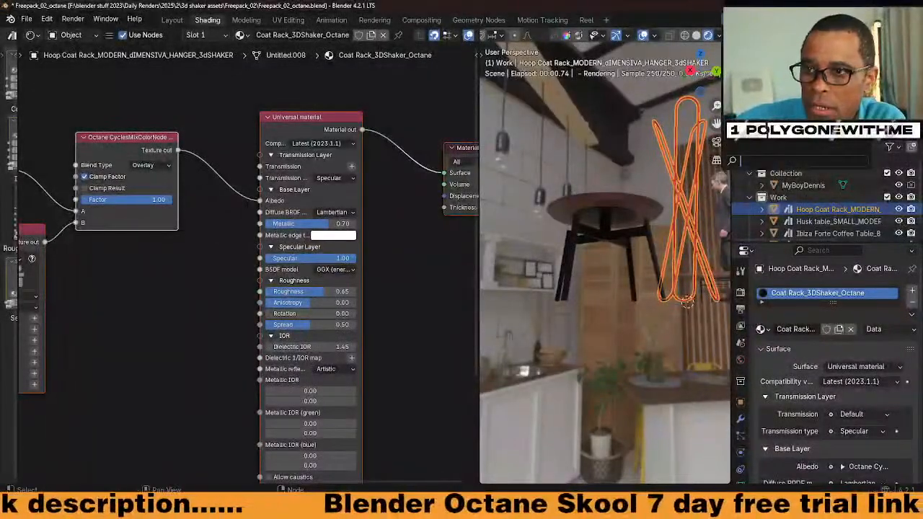
pyautogui.click(756, 36)
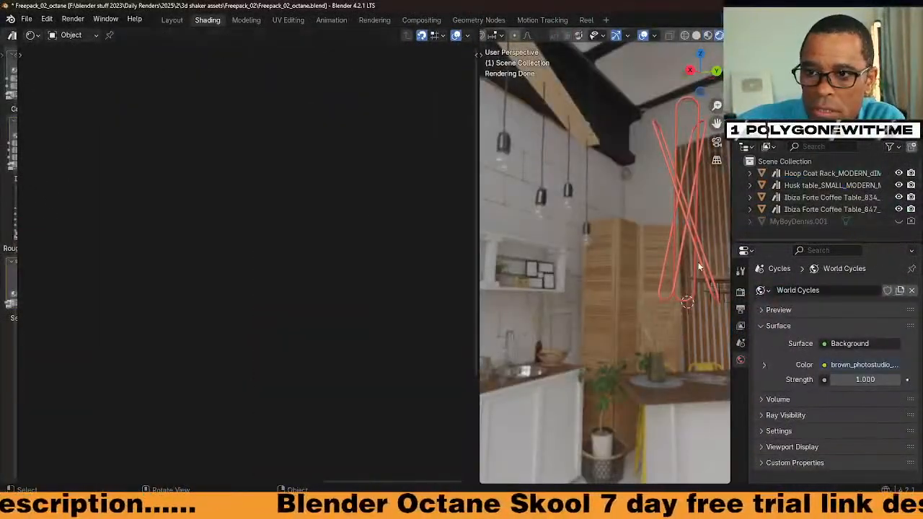
pyautogui.click(698, 267)
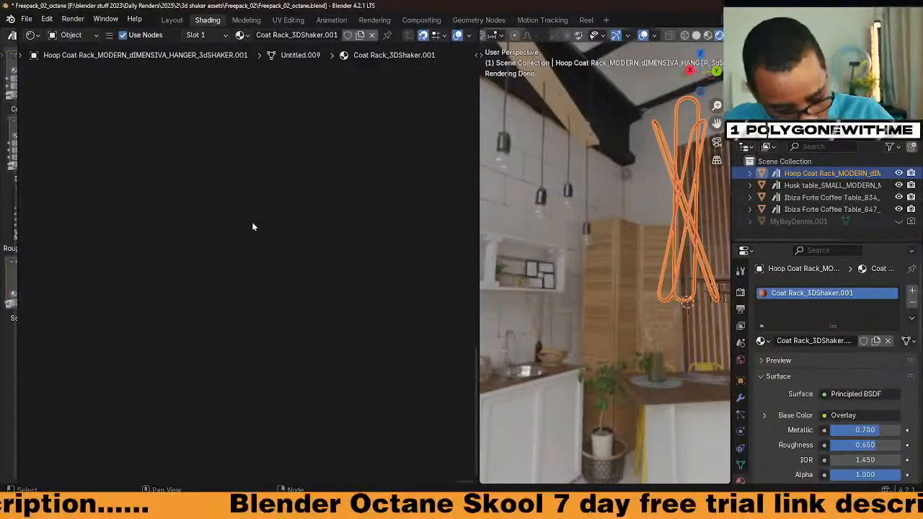
pyautogui.press('Home')
pyautogui.scroll(4, 284, 232)
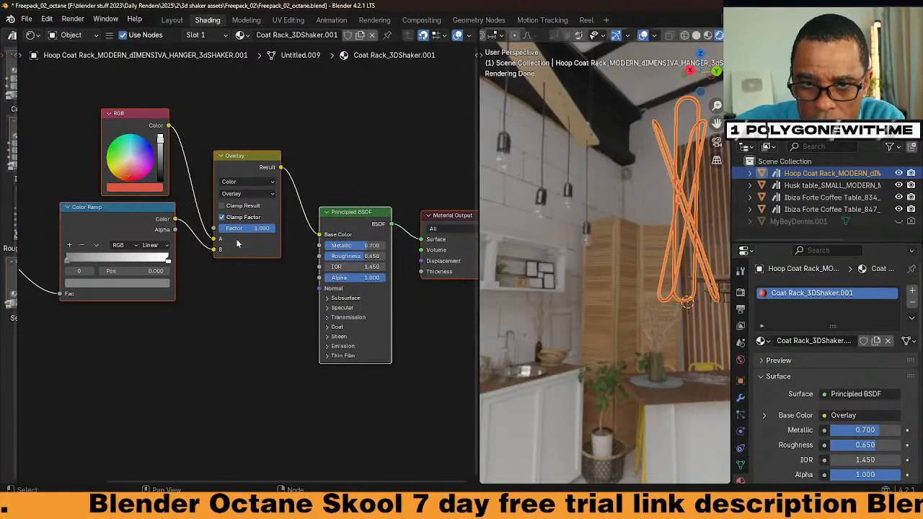
pyautogui.scroll(-4, 249, 230)
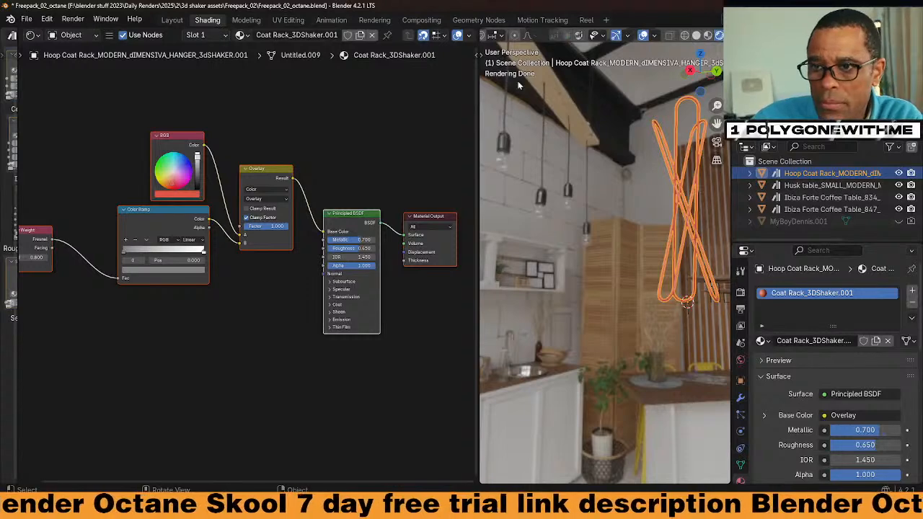
pyautogui.click(650, 237)
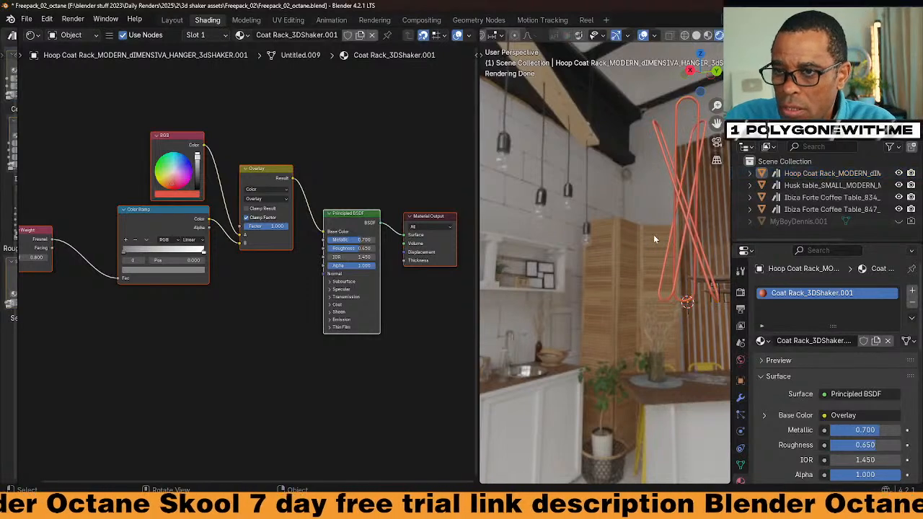
# Compare the coat rack's rendered look up close in the Cycles scene and in the Octane scene.
pyautogui.click(683, 249)
pyautogui.press('KP_Decimal')
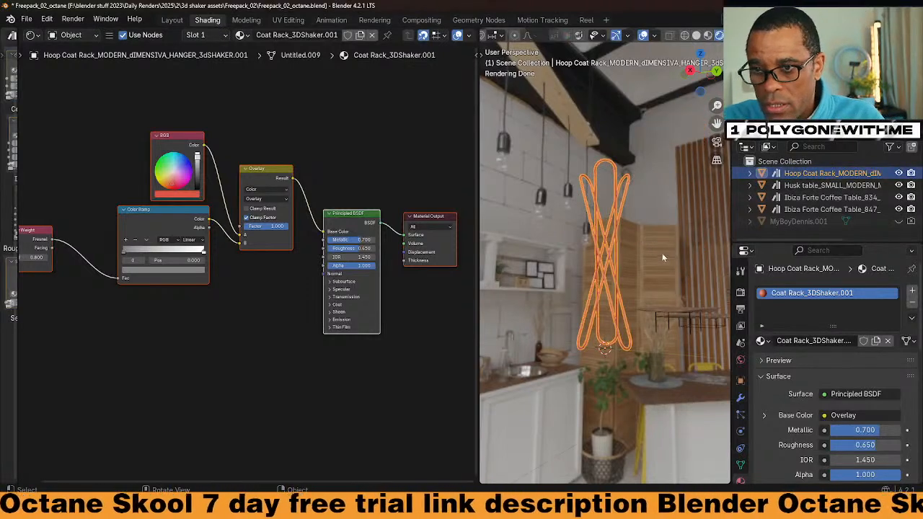
pyautogui.click(673, 271)
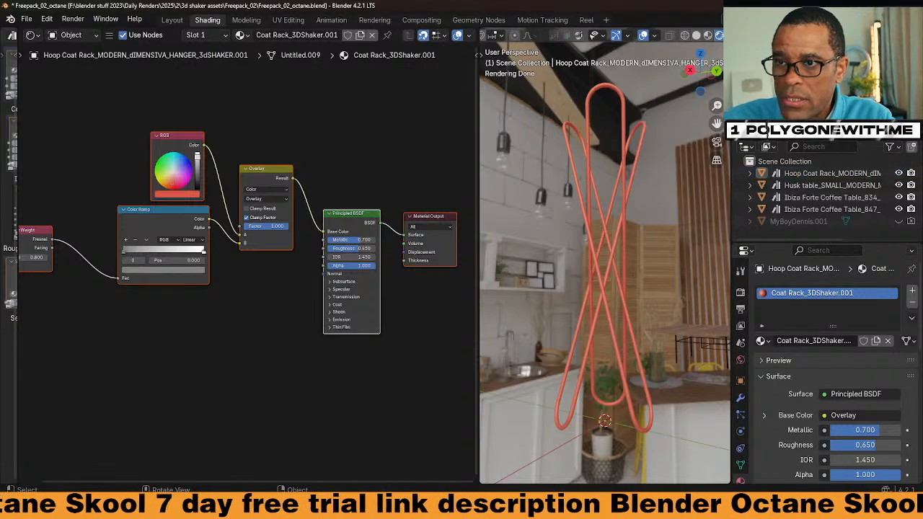
pyautogui.hotkey('ctrl', 'f')
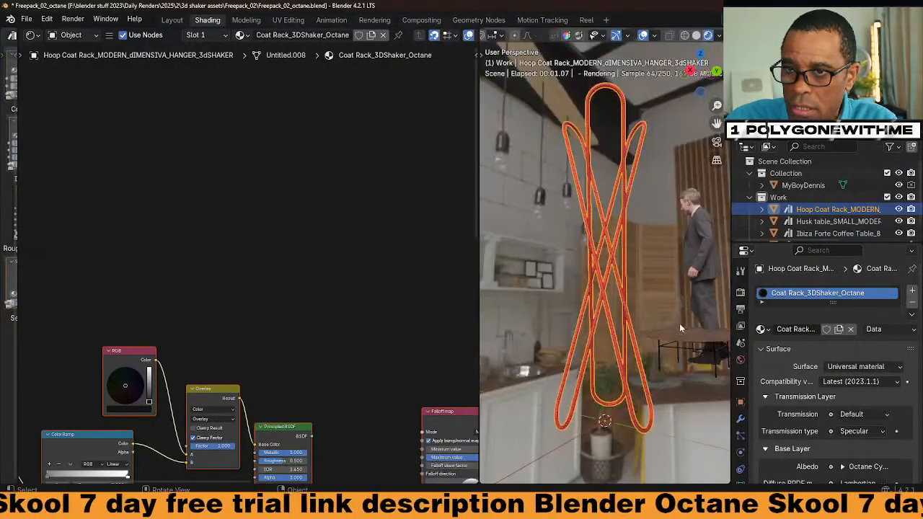
pyautogui.click(679, 324)
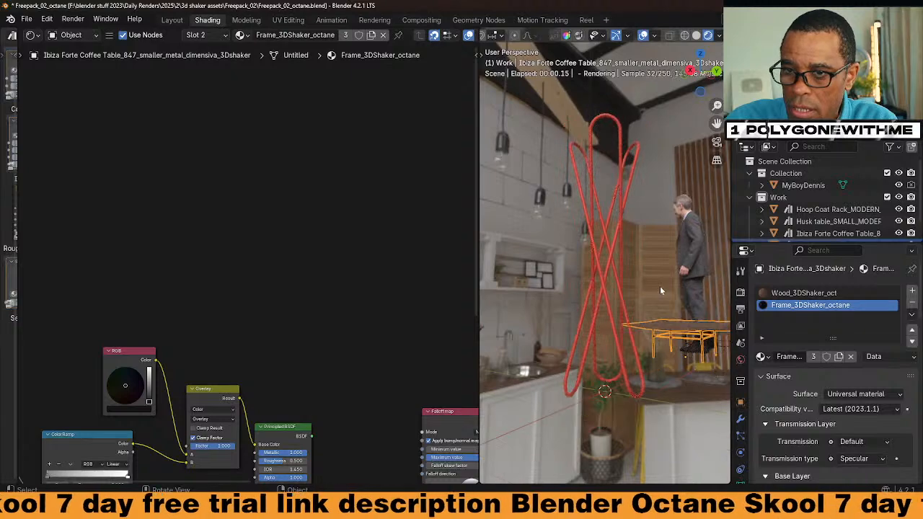
pyautogui.moveTo(659, 285); pyautogui.dragTo(644, 286, button='middle')
pyautogui.moveTo(217, 360)
pyautogui.mouseDown(button='middle')
pyautogui.moveTo(189, 237)
pyautogui.moveTo(236, 249)
pyautogui.moveTo(113, 214)
pyautogui.mouseUp(button='middle')
pyautogui.moveTo(286, 198)
pyautogui.mouseDown(button='middle')
pyautogui.moveTo(142, 202)
pyautogui.moveTo(105, 241)
pyautogui.moveTo(42, 253)
pyautogui.mouseUp(button='middle')
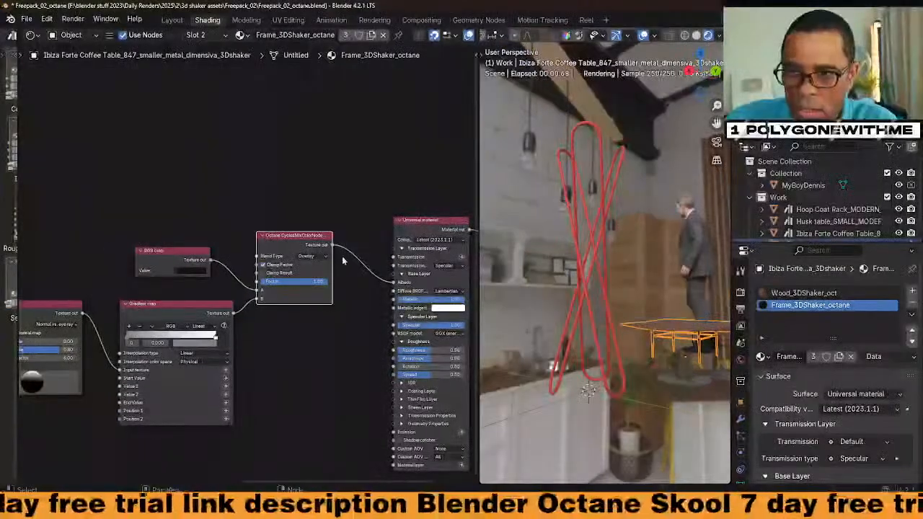
# Slightly raise the HSV value of the RGB color node in the coat rack's Coat Rack_3DShaker_Octane material.
pyautogui.click(594, 288)
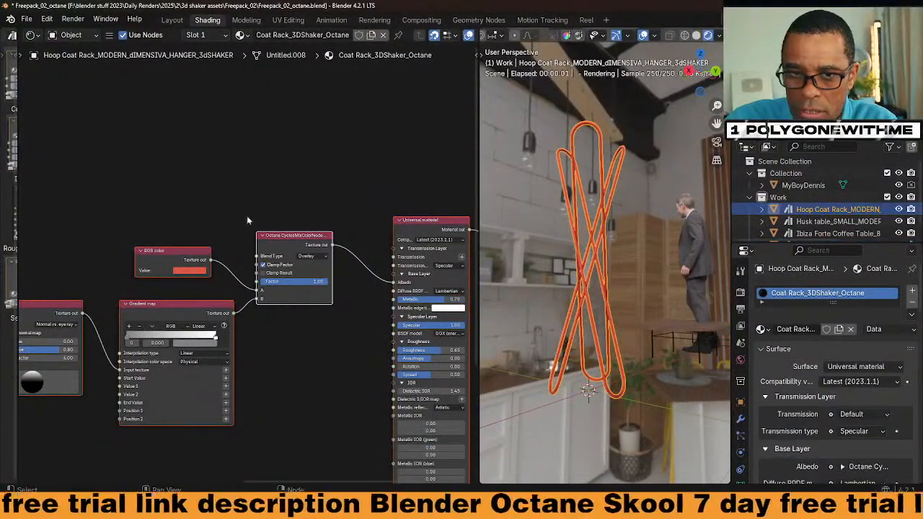
pyautogui.moveTo(188, 265); pyautogui.dragTo(211, 243, button='middle')
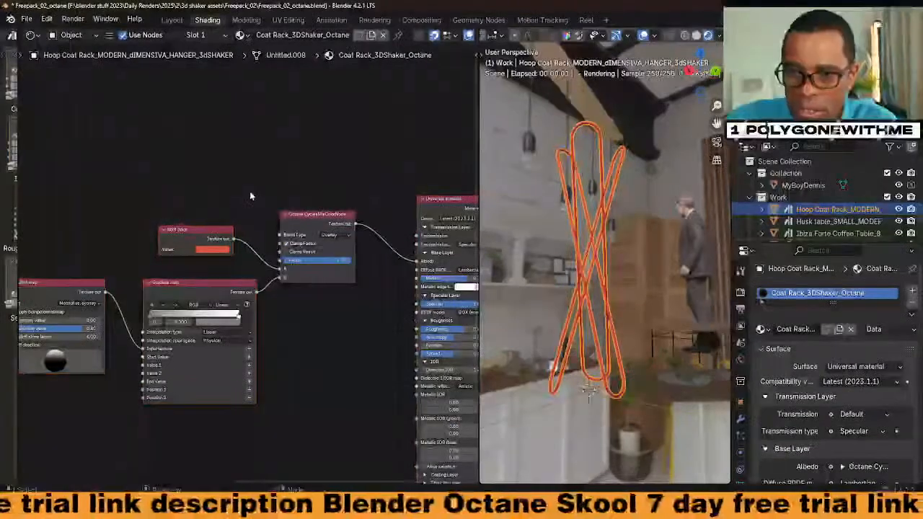
pyautogui.click(221, 250)
pyautogui.click(238, 212)
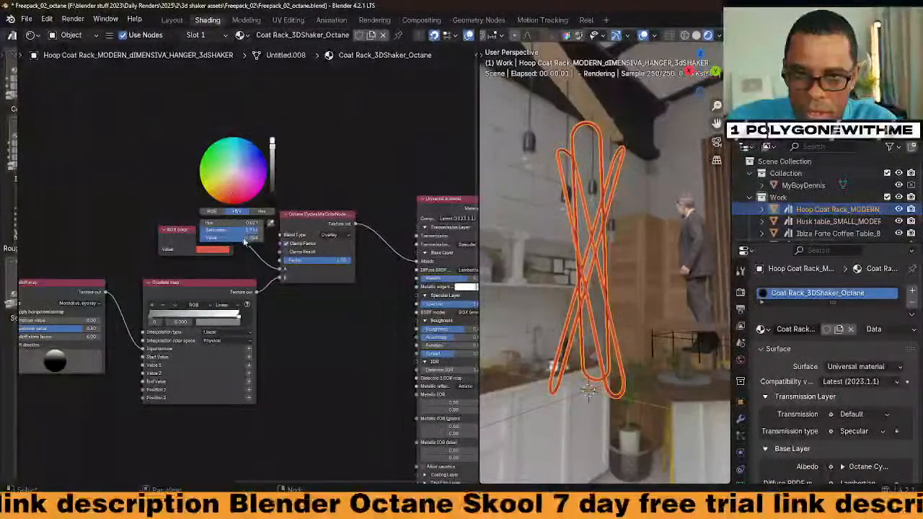
pyautogui.moveTo(246, 238)
pyautogui.mouseDown()
pyautogui.moveTo(235, 238)
pyautogui.moveTo(251, 242)
pyautogui.mouseUp()
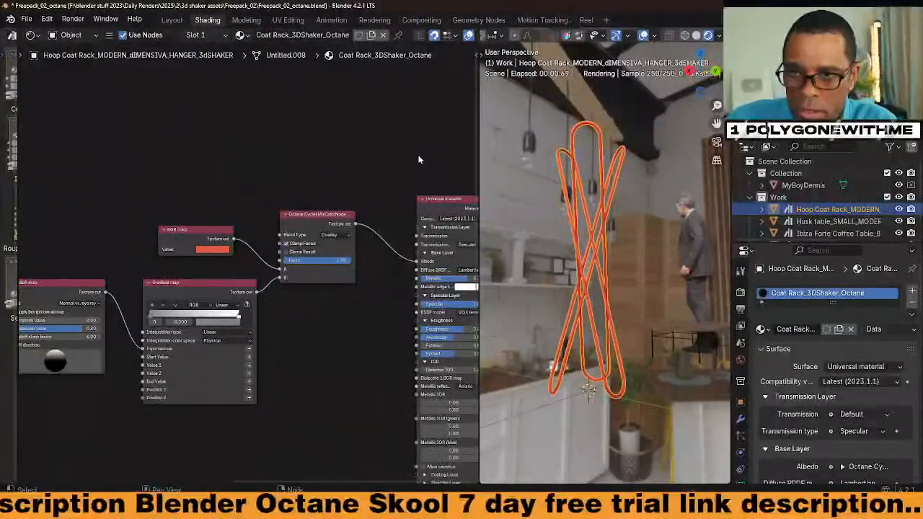
# Review the coat rack in the wider Octane view and save the Freepack_02_octane file.
pyautogui.moveTo(556, 180); pyautogui.dragTo(584, 306, button='middle')
pyautogui.click(586, 307)
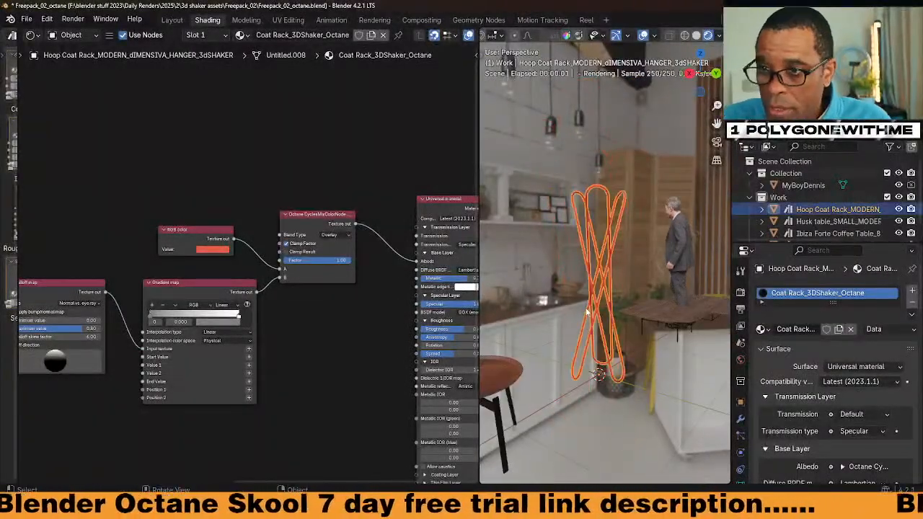
pyautogui.hotkey('ctrl', 's')
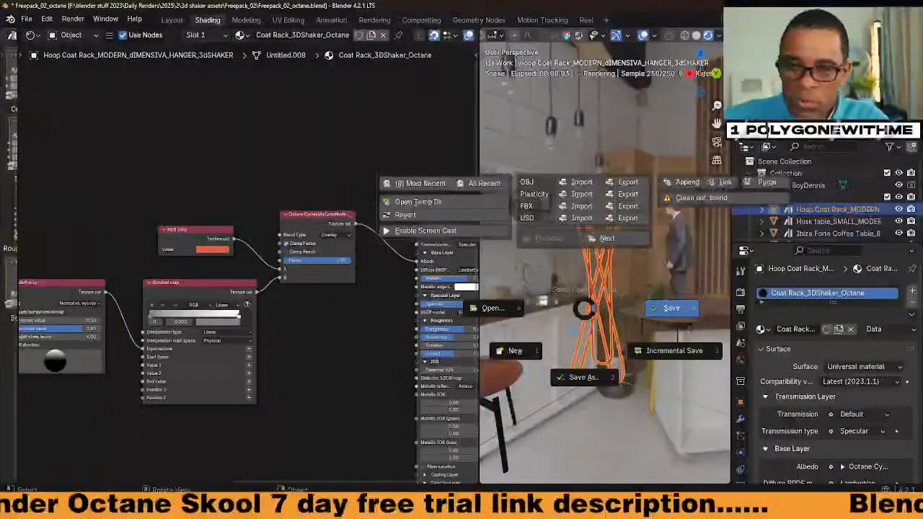
pyautogui.click(672, 308)
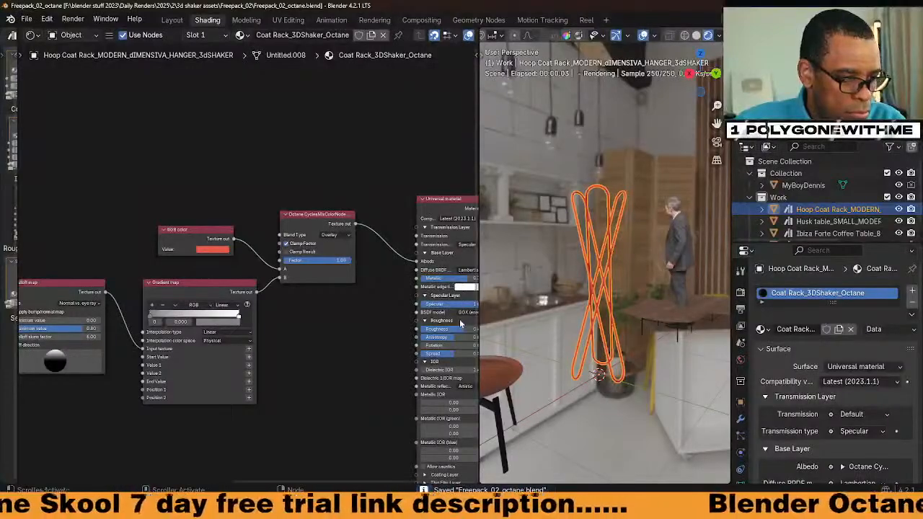
pyautogui.scroll(-1, 249, 263)
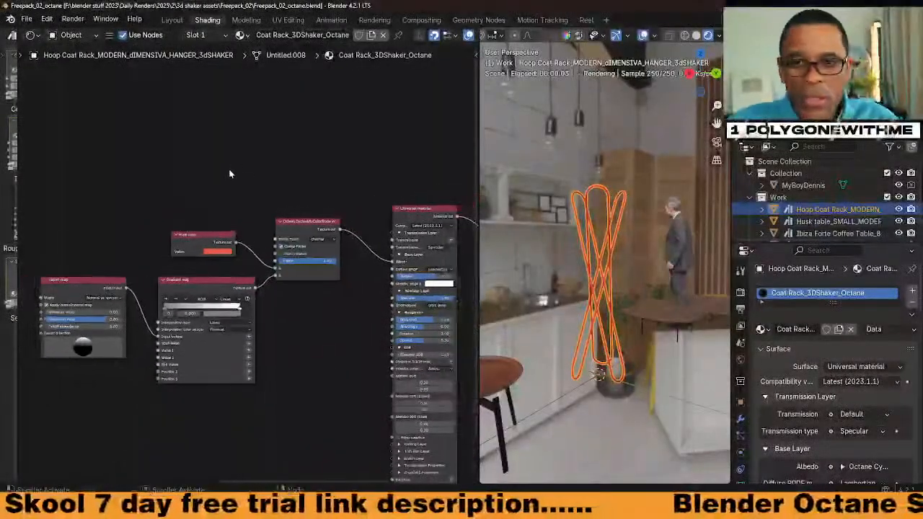
# Browse for an append source to the objects of the Hello Floor Lamp by Normann Copenhagen blend file in the free pack.
pyautogui.click(25, 18)
pyautogui.click(80, 155)
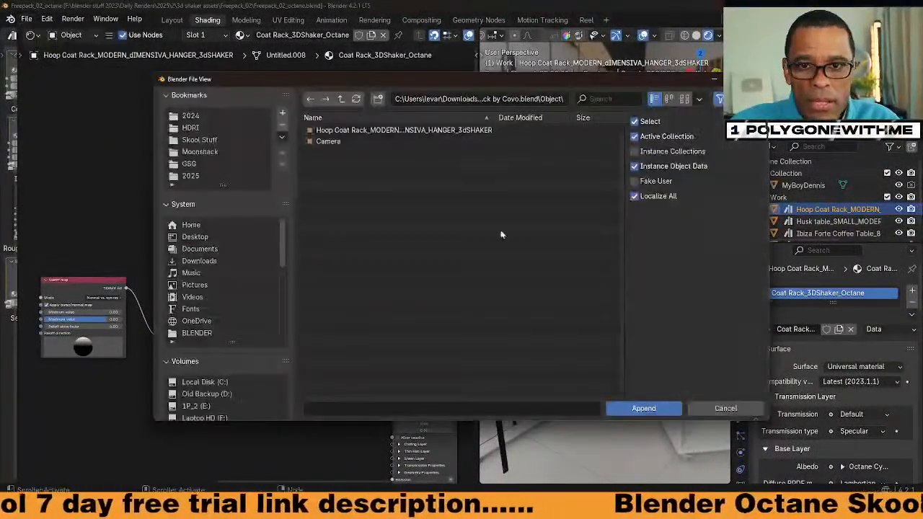
pyautogui.click(341, 99)
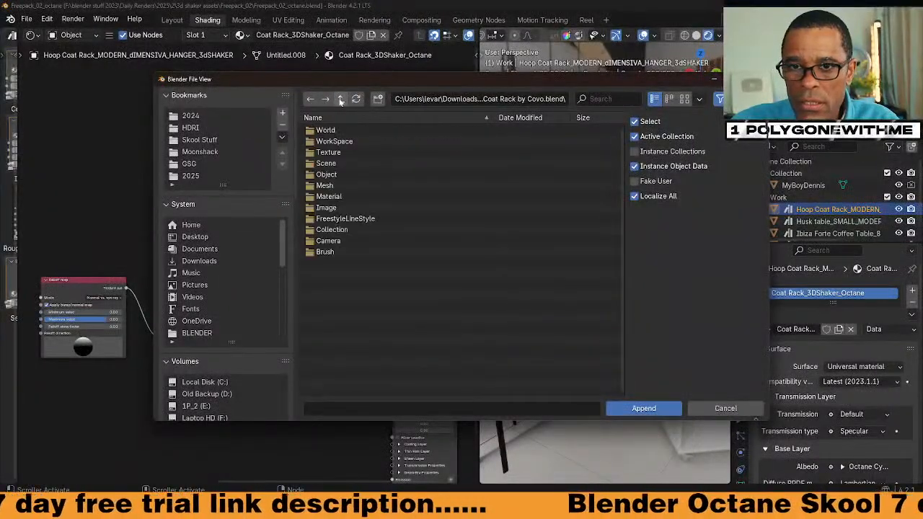
pyautogui.click(341, 99)
pyautogui.click(341, 98)
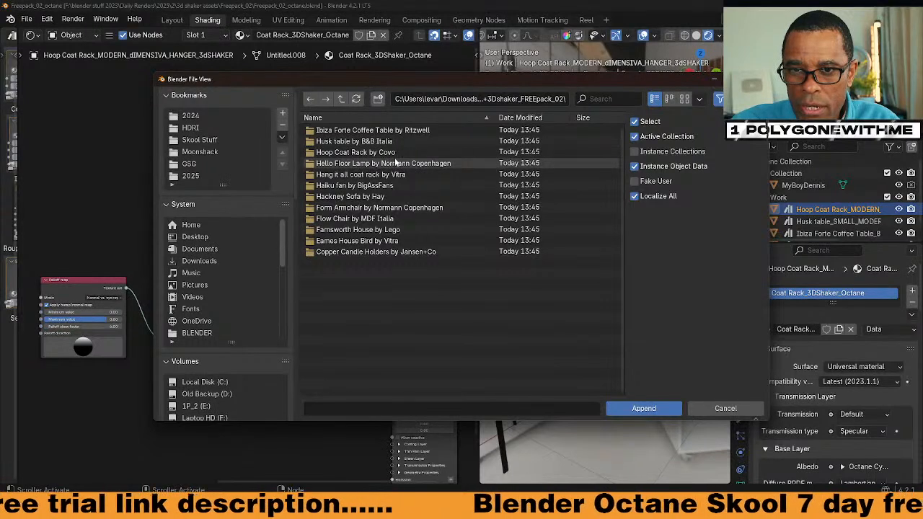
pyautogui.doubleClick(318, 166)
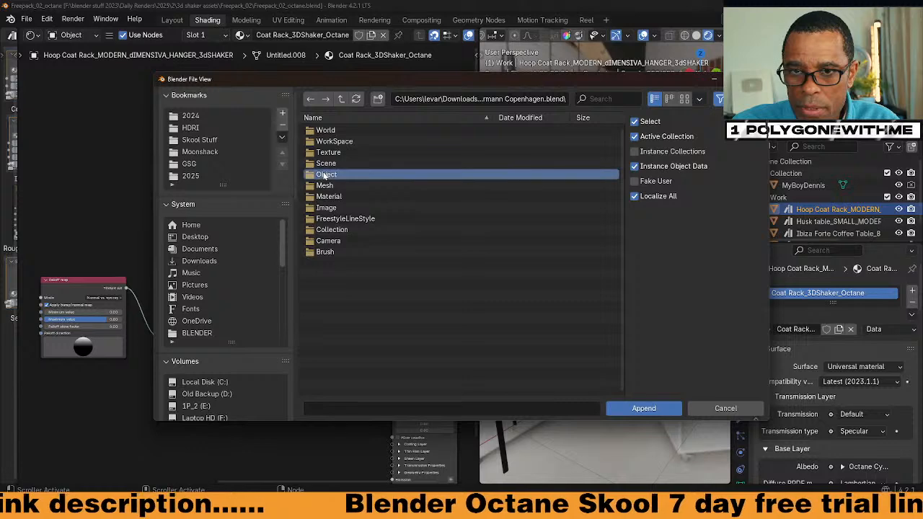
pyautogui.doubleClick(364, 174)
pyautogui.doubleClick(378, 137)
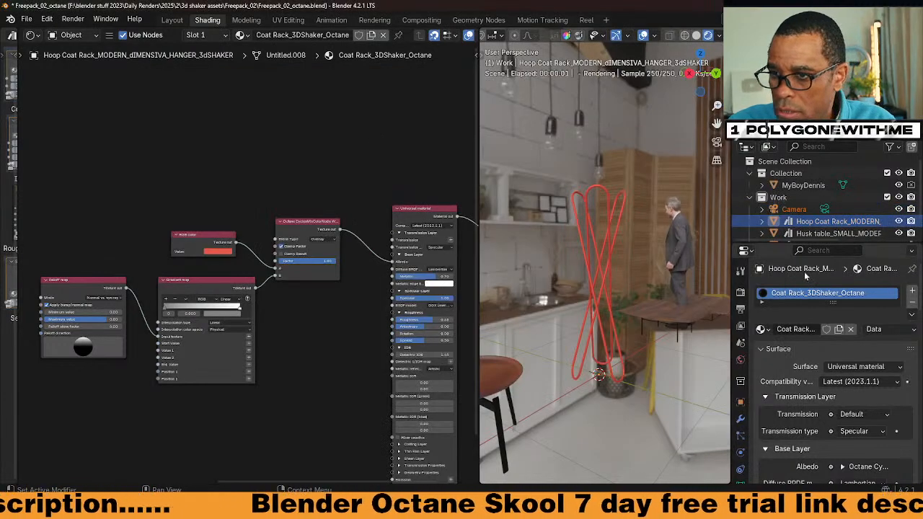
pyautogui.click(802, 210)
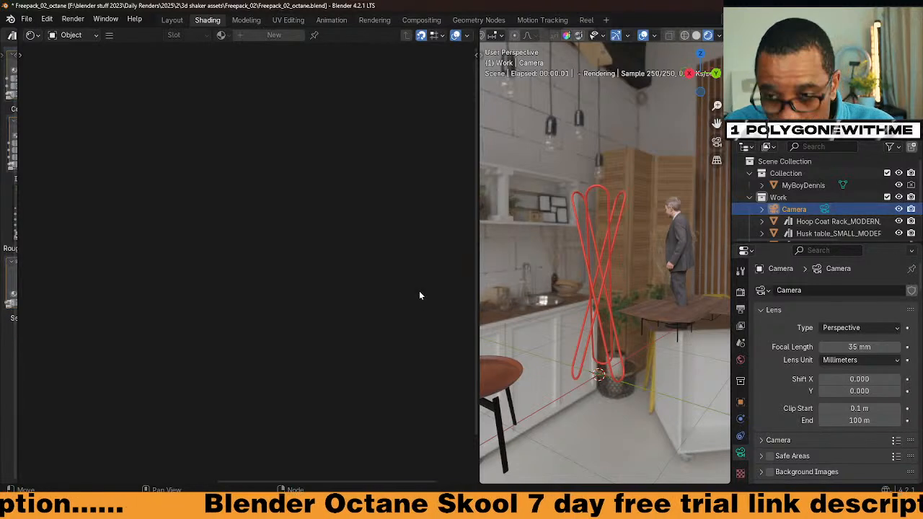
pyautogui.press('x')
pyautogui.click(596, 257)
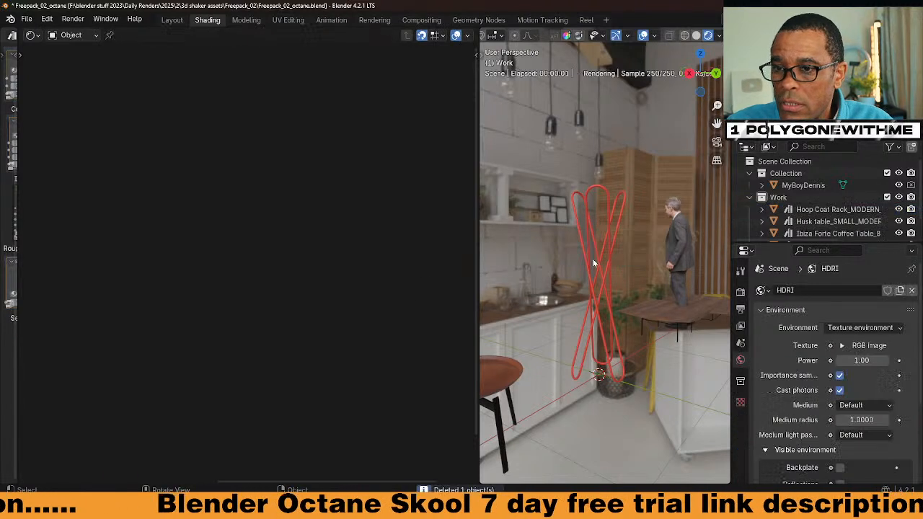
# Append the Hello Floor Lamp object from the Normann Copenhagen blend file into the Work collection.
pyautogui.click(25, 19)
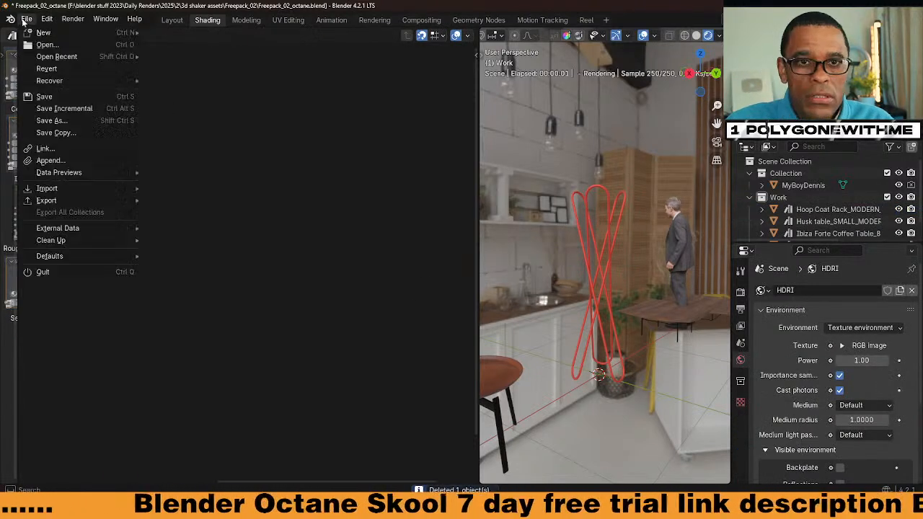
pyautogui.click(59, 161)
pyautogui.click(363, 131)
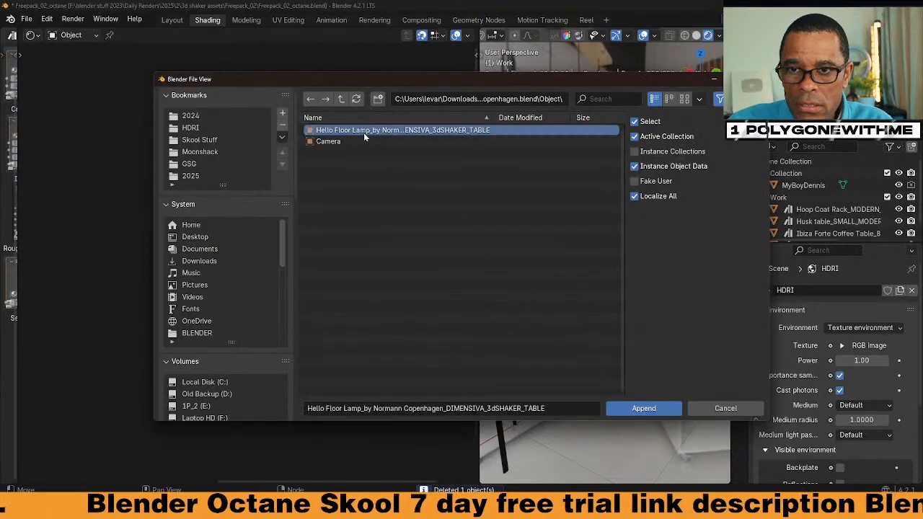
pyautogui.click(644, 408)
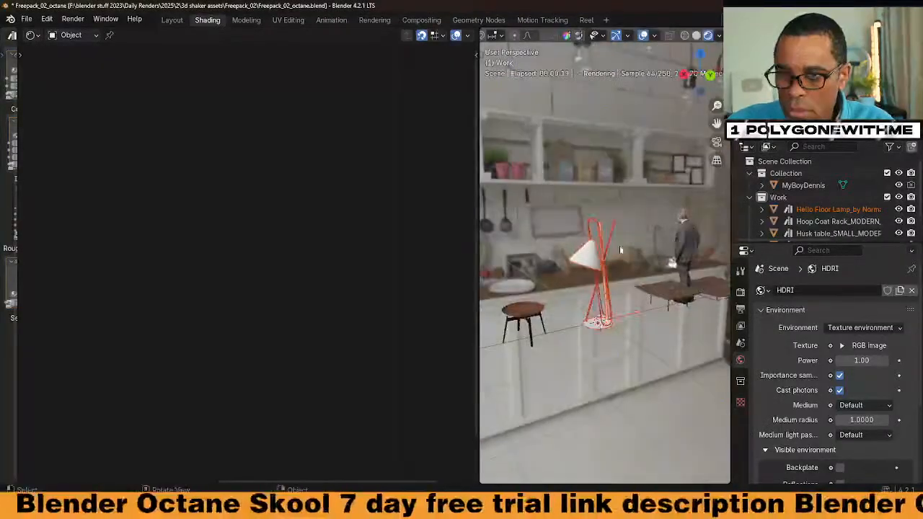
# Move the coat rack along the X axis, clear of the floor lamp in the Octane scene.
pyautogui.click(614, 240)
pyautogui.press('g')
pyautogui.press('x')
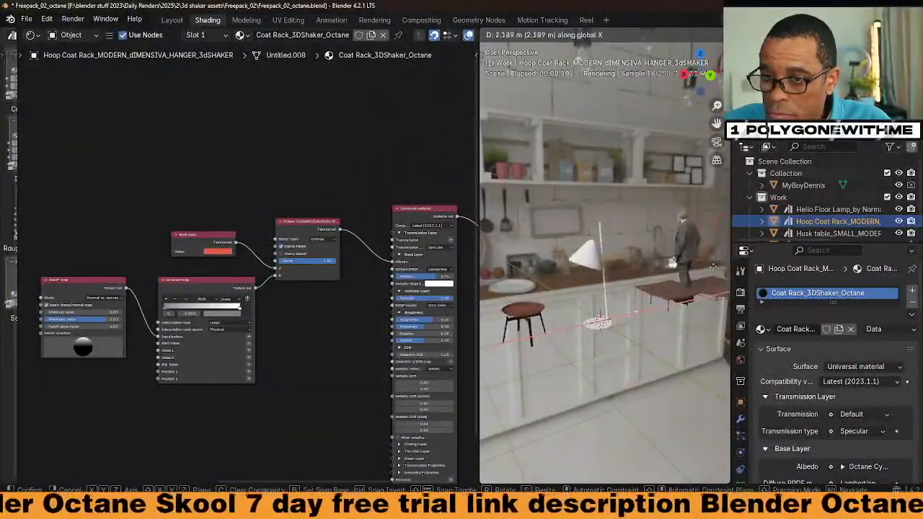
pyautogui.click(577, 271)
# Copy the Hello Floor Lamp object and switch to the Cycles scene.
pyautogui.click(602, 272)
pyautogui.moveTo(604, 275); pyautogui.dragTo(571, 327, button='middle')
pyautogui.hotkey('ctrl', 'c')
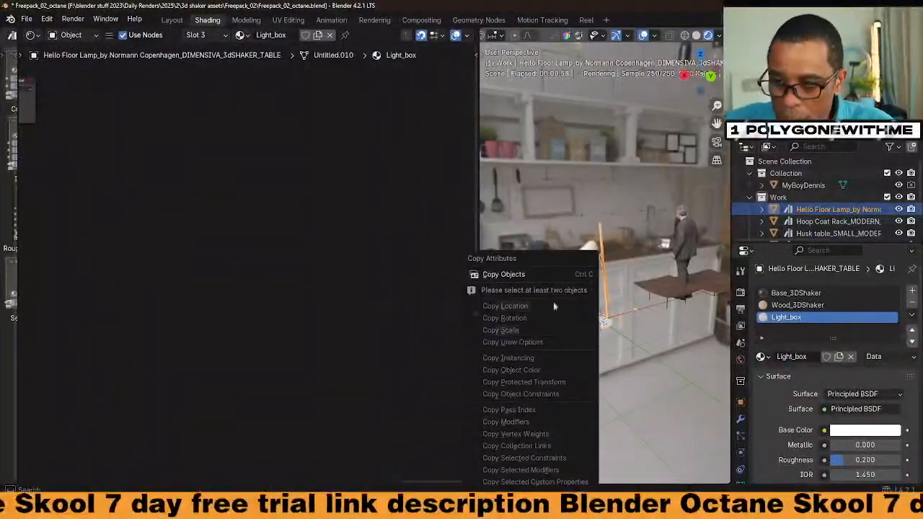
pyautogui.click(496, 274)
pyautogui.click(731, 20)
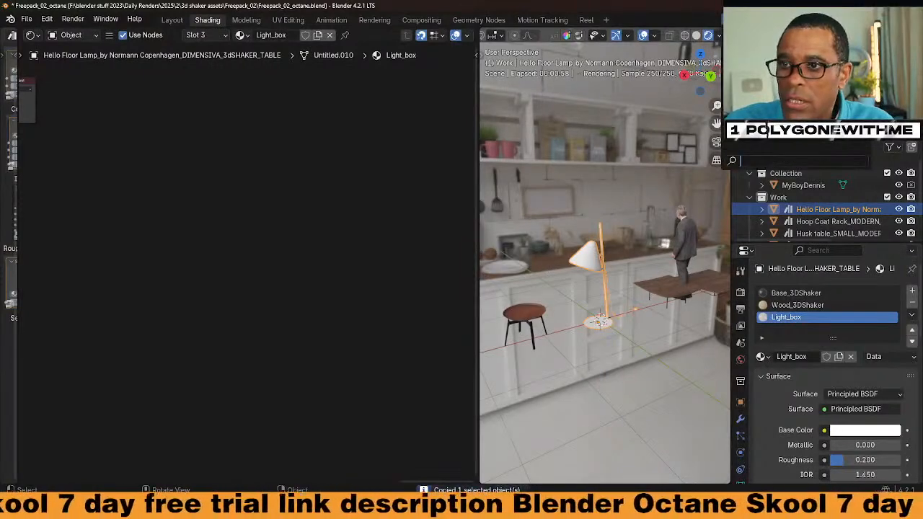
pyautogui.click(682, 128)
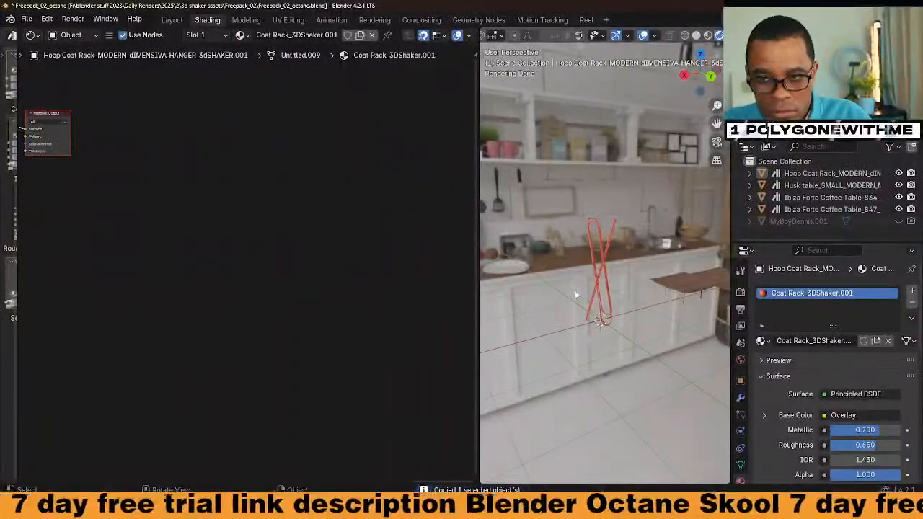
# Move the Cycles coat rack along the X axis, away from the scene's centre.
pyautogui.click(602, 276)
pyautogui.press('g')
pyautogui.press('x')
pyautogui.click(618, 346)
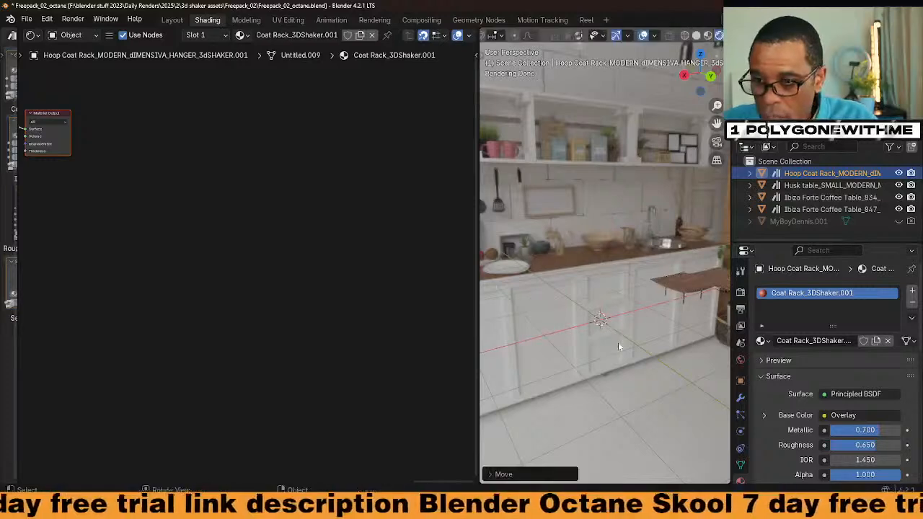
# Paste the floor lamp into the Cycles scene, select it and inspect its shade, pole and base up close.
pyautogui.hotkey('ctrl', 'v')
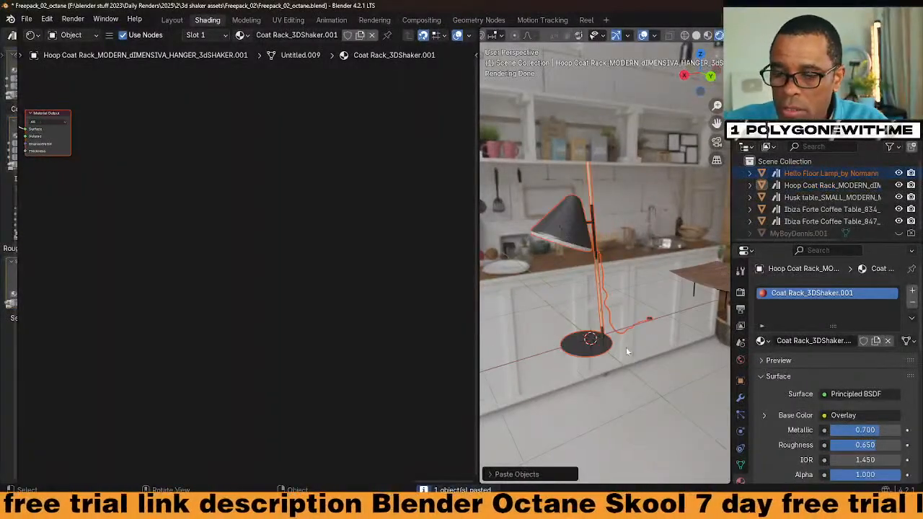
pyautogui.moveTo(617, 353); pyautogui.dragTo(591, 346, button='middle')
pyautogui.click(578, 249)
pyautogui.moveTo(578, 248); pyautogui.dragTo(563, 300, button='middle')
pyautogui.scroll(4, 594, 327)
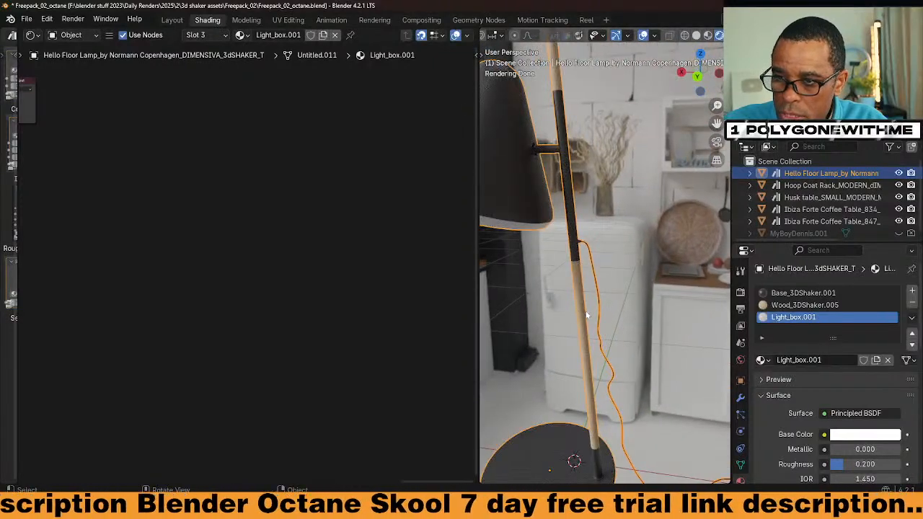
pyautogui.scroll(-3, 589, 324)
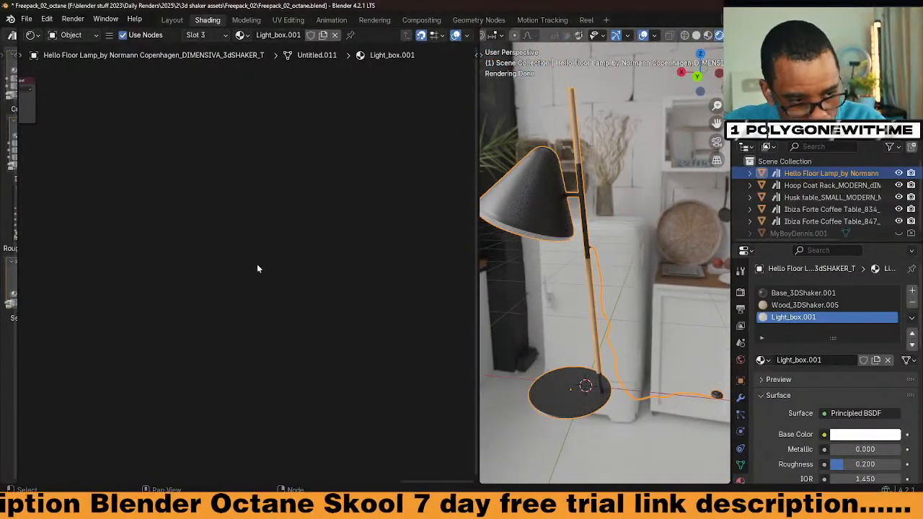
# Check the Cycles lamp's Light_box.001 nodes and spread out the three image texture nodes of Wood_3DShaker.005.
pyautogui.press('Home')
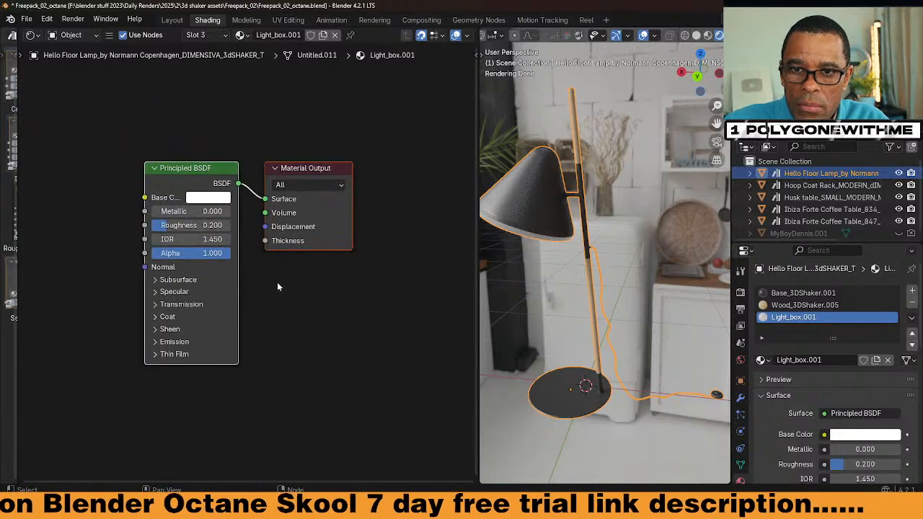
pyautogui.click(786, 305)
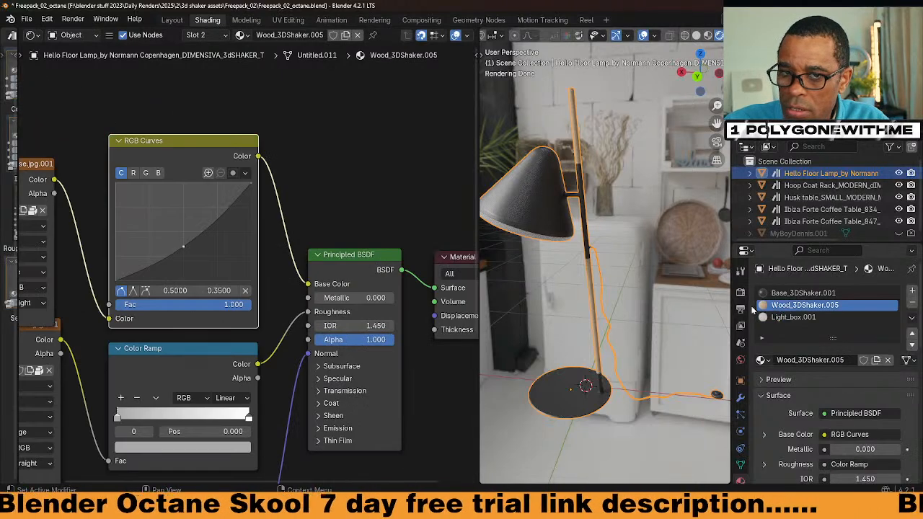
pyautogui.scroll(-4, 367, 272)
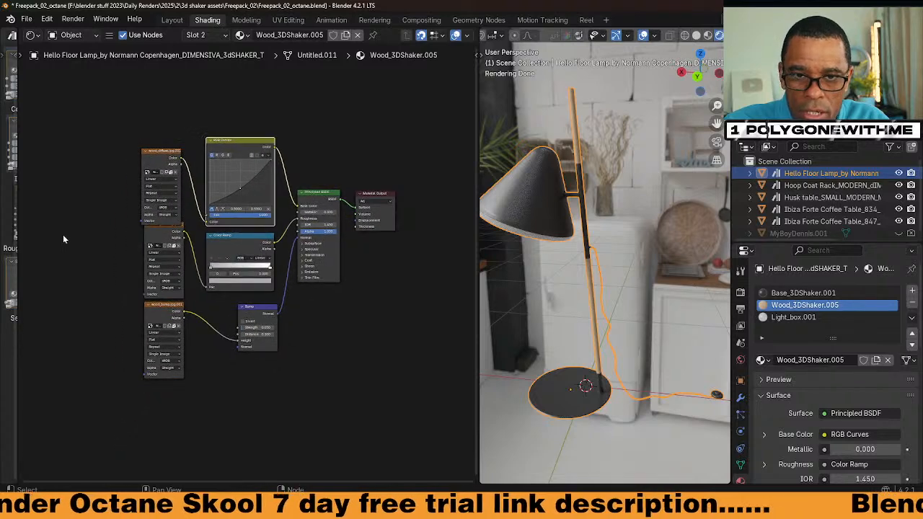
pyautogui.moveTo(148, 162); pyautogui.dragTo(152, 121)
pyautogui.moveTo(158, 235); pyautogui.dragTo(124, 217)
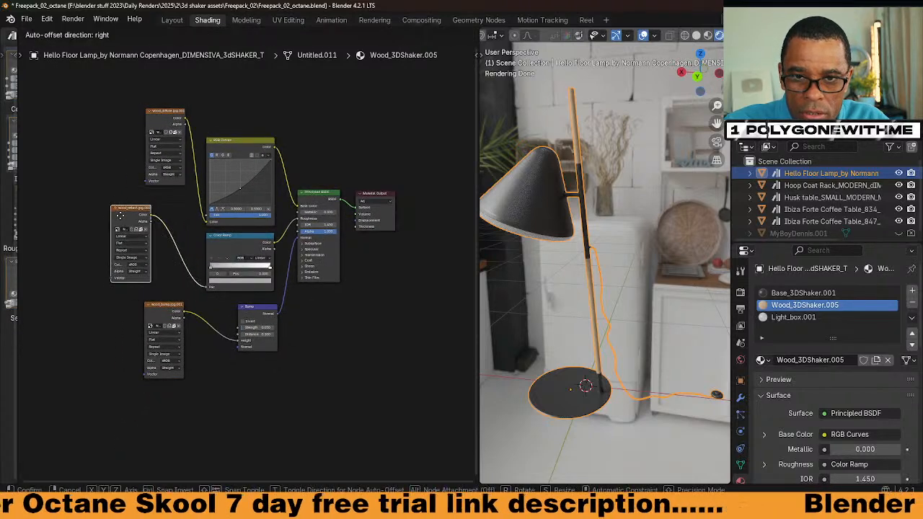
pyautogui.moveTo(153, 308); pyautogui.dragTo(114, 309)
# Examine the node setup of the Cycles lamp's Base_3DShaker.001 material and return to the Octane scene.
pyautogui.click(800, 293)
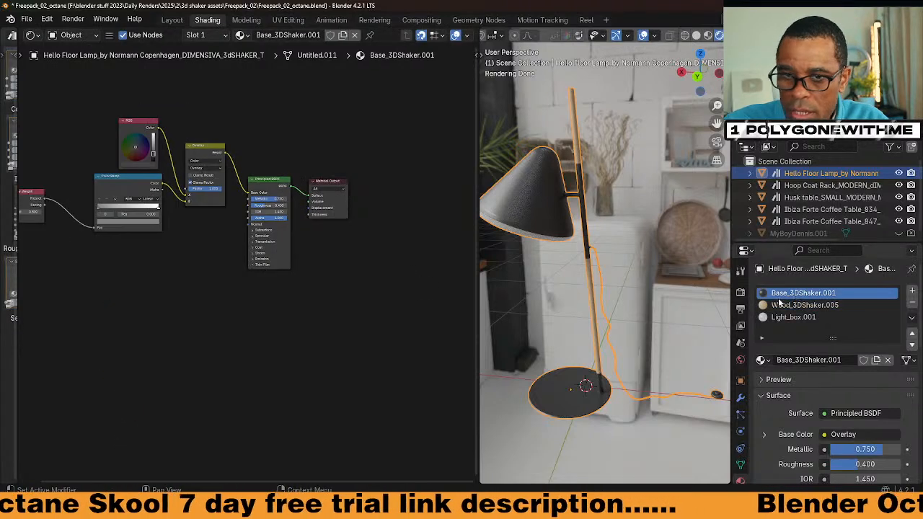
pyautogui.scroll(3, 248, 323)
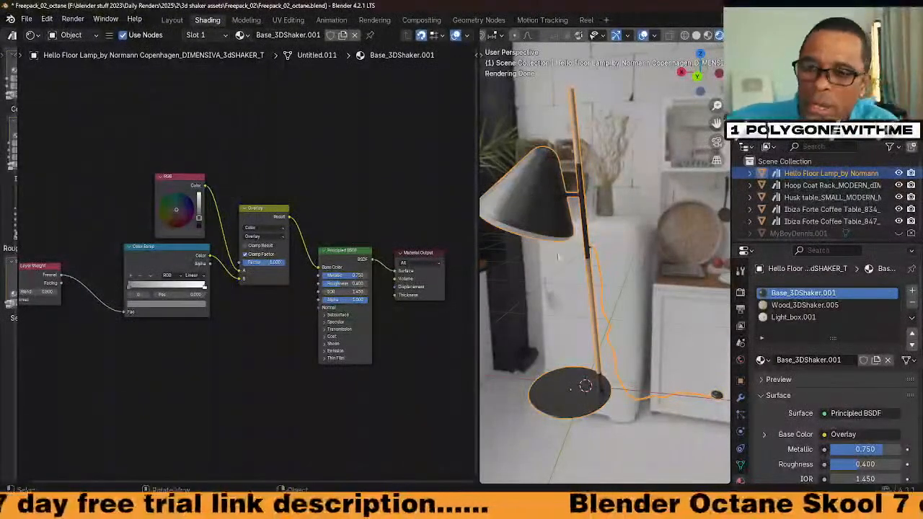
pyautogui.hotkey('ctrl', 'f')
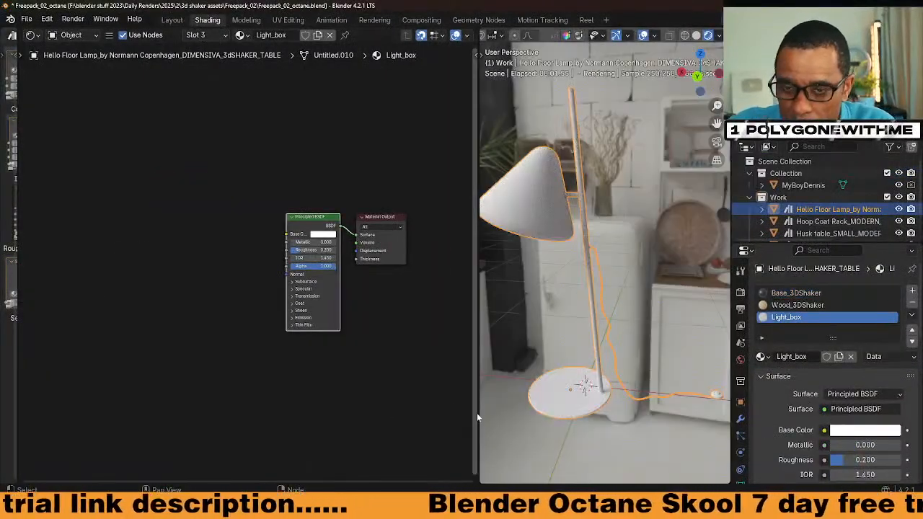
pyautogui.moveTo(397, 362); pyautogui.dragTo(295, 364, button='middle')
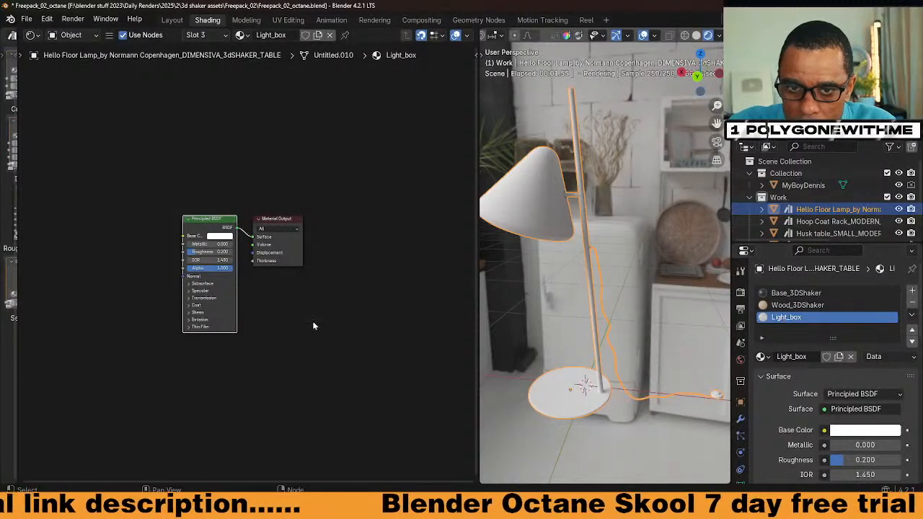
pyautogui.scroll(2, 265, 283)
pyautogui.hotkey('shift', 'a')
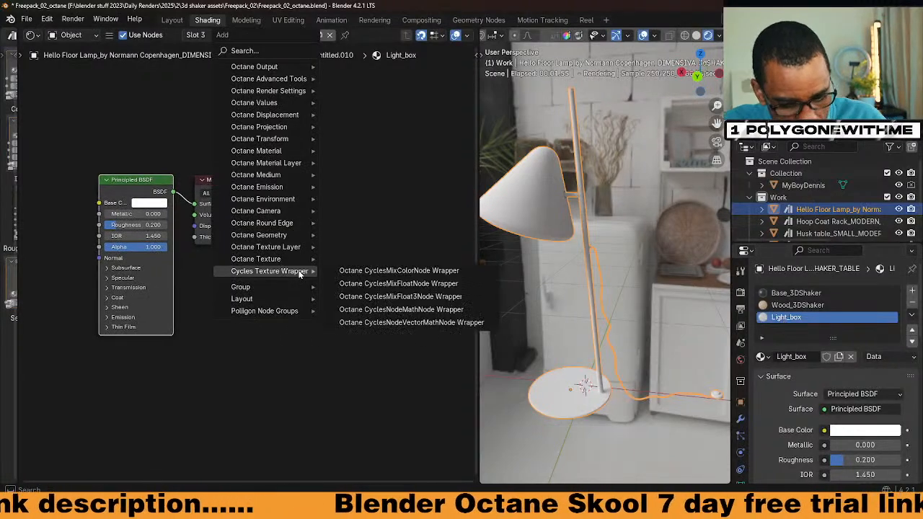
pyautogui.write('un')
pyautogui.press('Down')
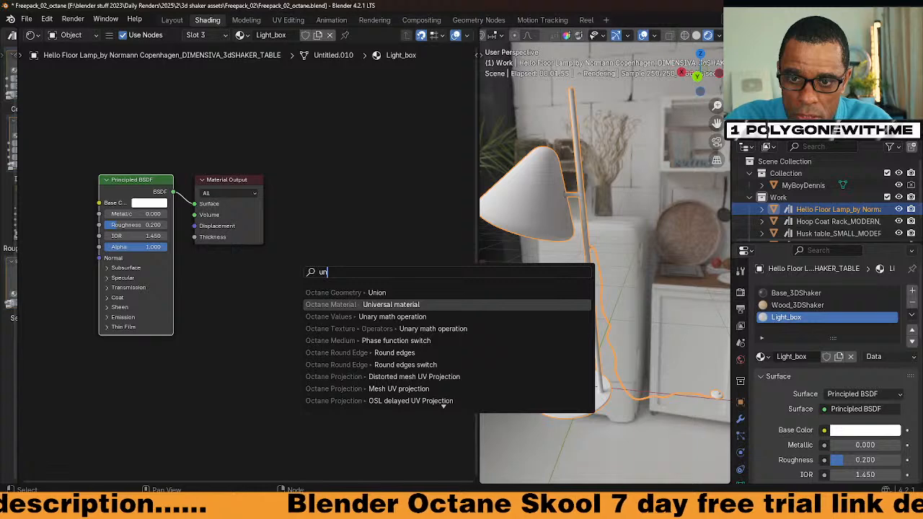
pyautogui.press('Return')
pyautogui.click(317, 176)
pyautogui.moveTo(180, 283); pyautogui.dragTo(170, 243, button='middle')
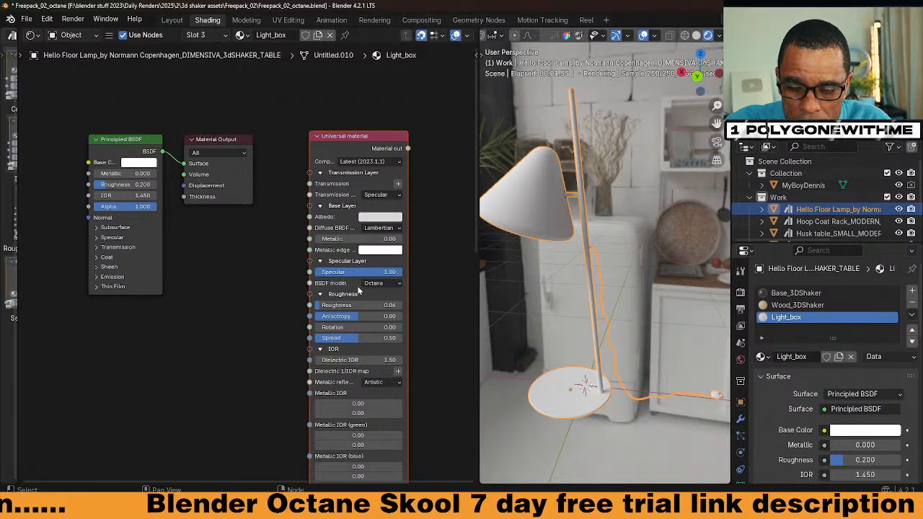
pyautogui.click(358, 139)
pyautogui.press('x')
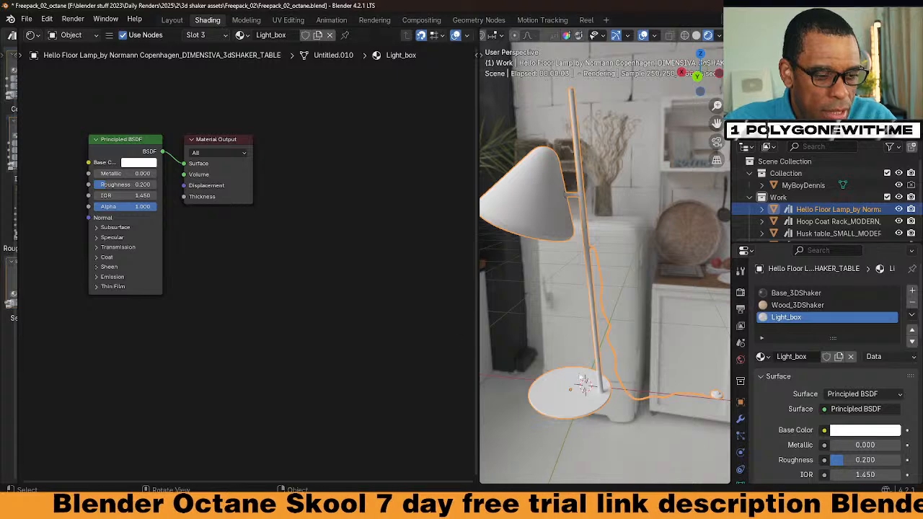
# Convert the floor lamp's active Light_box material to Octane and bring the generated Octane nodes into view.
pyautogui.moveTo(79, 107); pyautogui.dragTo(312, 271)
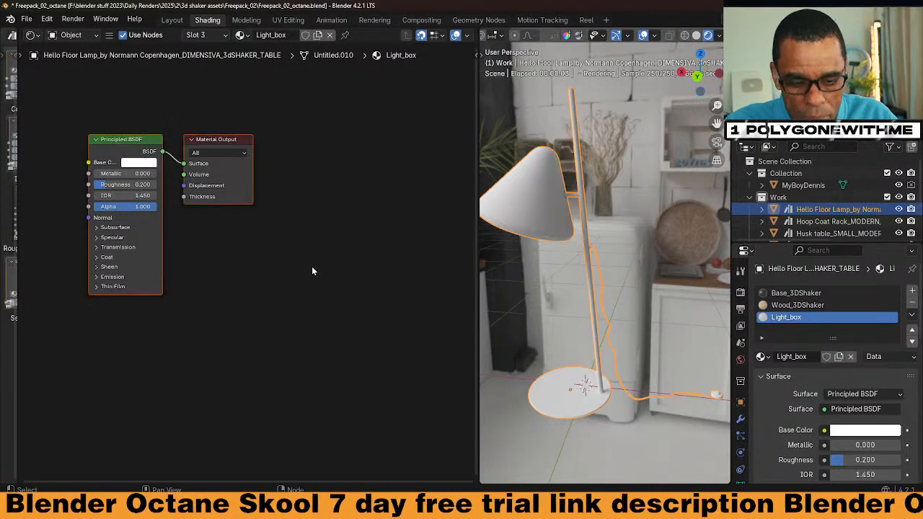
pyautogui.press('q')
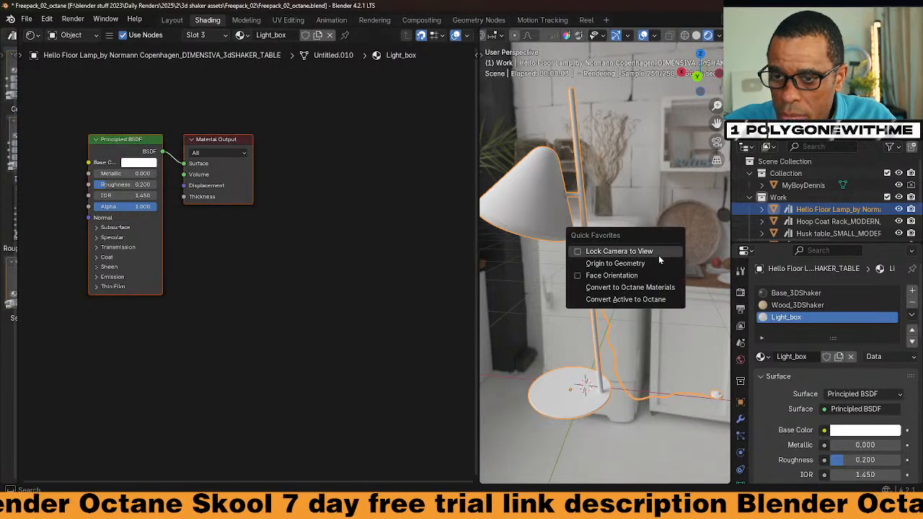
pyautogui.click(625, 300)
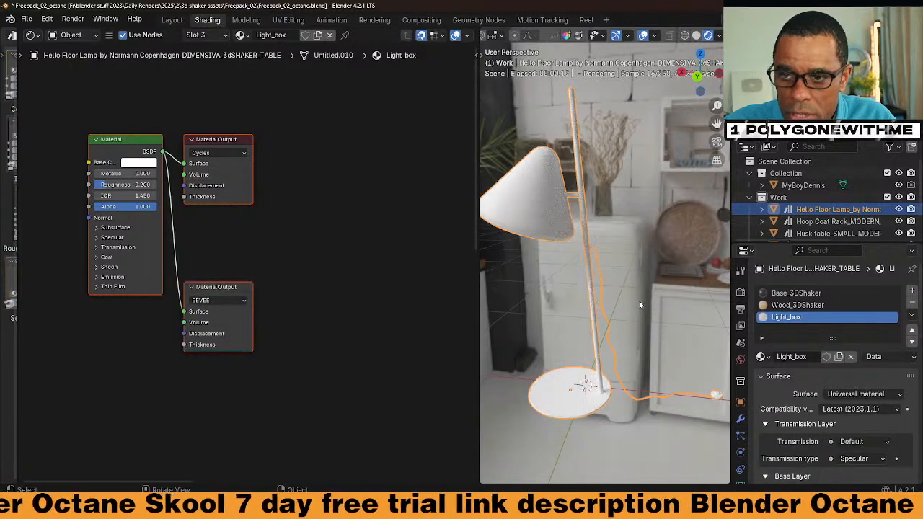
pyautogui.scroll(-1, 320, 317)
pyautogui.click(326, 305)
pyautogui.moveTo(308, 294); pyautogui.dragTo(229, 274, button='middle')
pyautogui.scroll(-13, 238, 277)
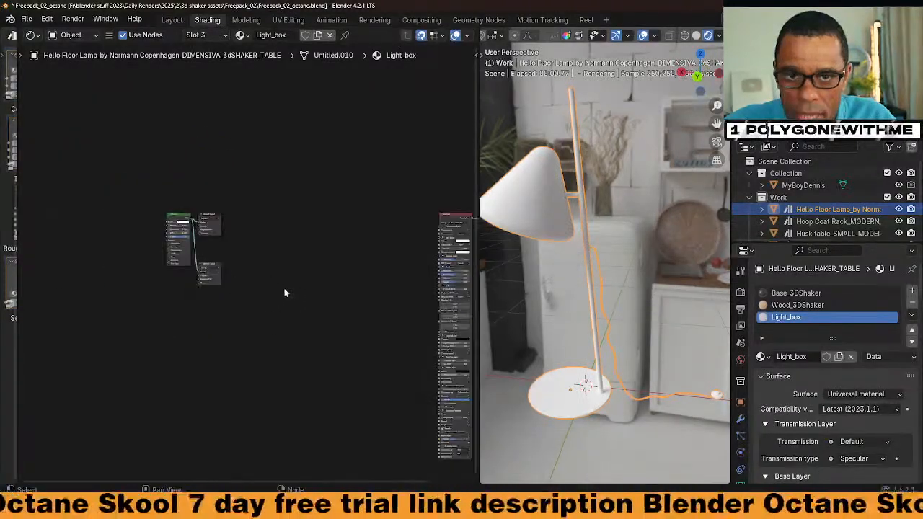
pyautogui.moveTo(347, 287); pyautogui.dragTo(158, 252, button='middle')
pyautogui.scroll(6, 329, 250)
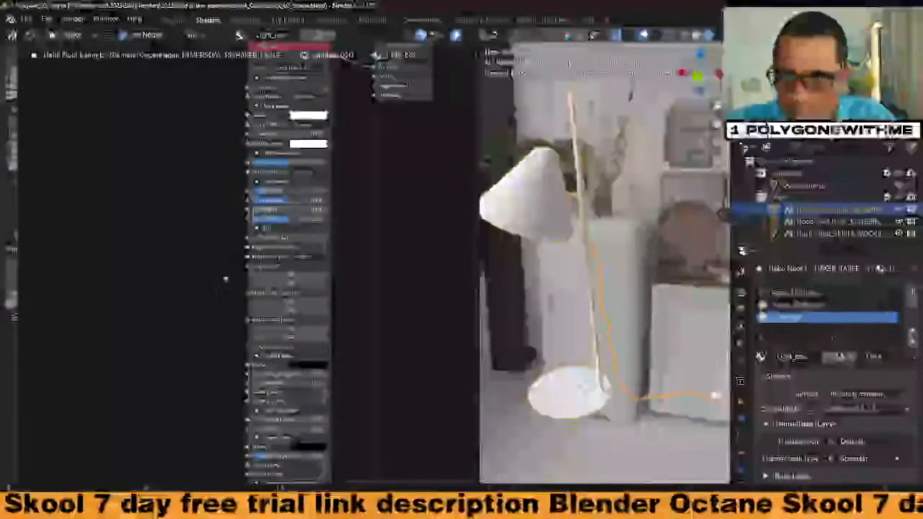
# Disconnect the old Light_box Principled shader from its Cycles and EEVEE material outputs.
pyautogui.moveTo(95, 164); pyautogui.dragTo(328, 194, button='middle')
pyautogui.scroll(-6, 196, 266)
pyautogui.moveTo(195, 266); pyautogui.dragTo(274, 257, button='middle')
pyautogui.scroll(4, 259, 253)
pyautogui.scroll(2, 274, 245)
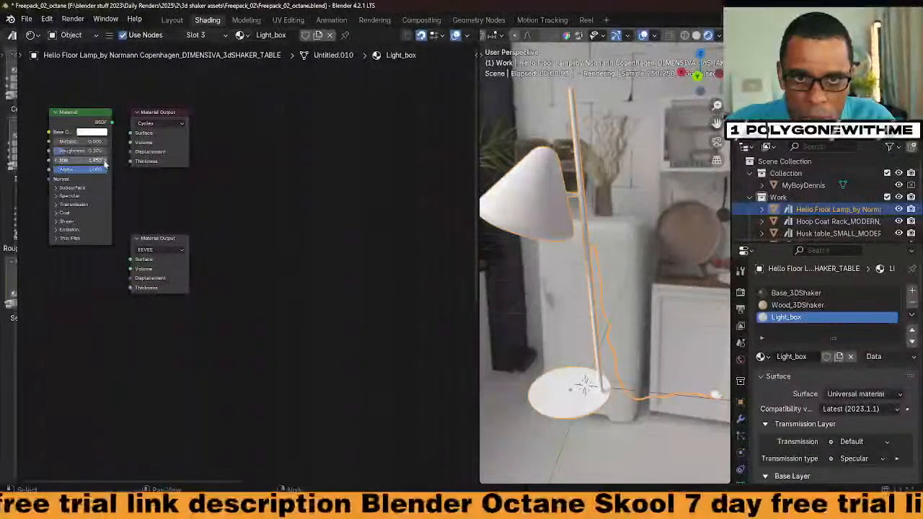
# Set the BSDF model of the Light_box Octane material to GGX (energy preserving).
pyautogui.moveTo(257, 218); pyautogui.dragTo(64, 222, button='middle')
pyautogui.moveTo(274, 231); pyautogui.dragTo(90, 253, button='middle')
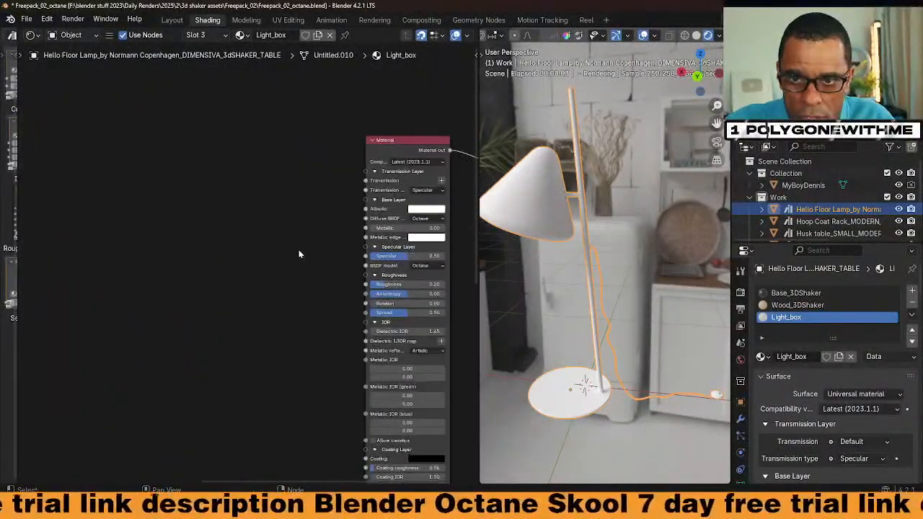
pyautogui.moveTo(299, 254); pyautogui.dragTo(93, 225, button='middle')
pyautogui.scroll(3, 280, 273)
pyautogui.click(195, 219)
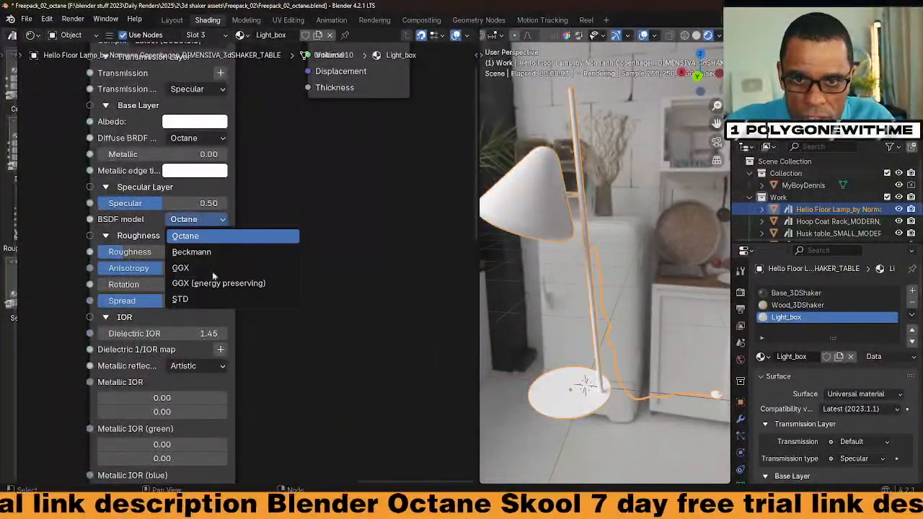
pyautogui.click(212, 279)
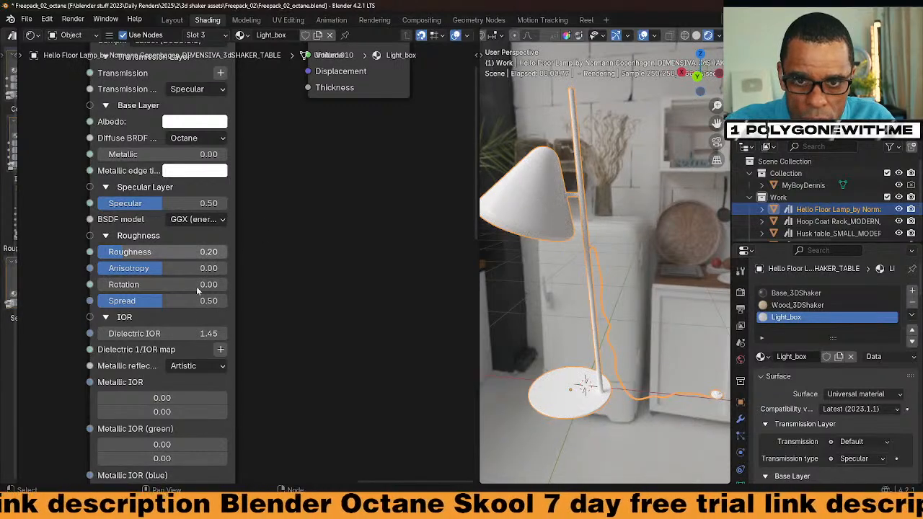
pyautogui.scroll(-3, 321, 168)
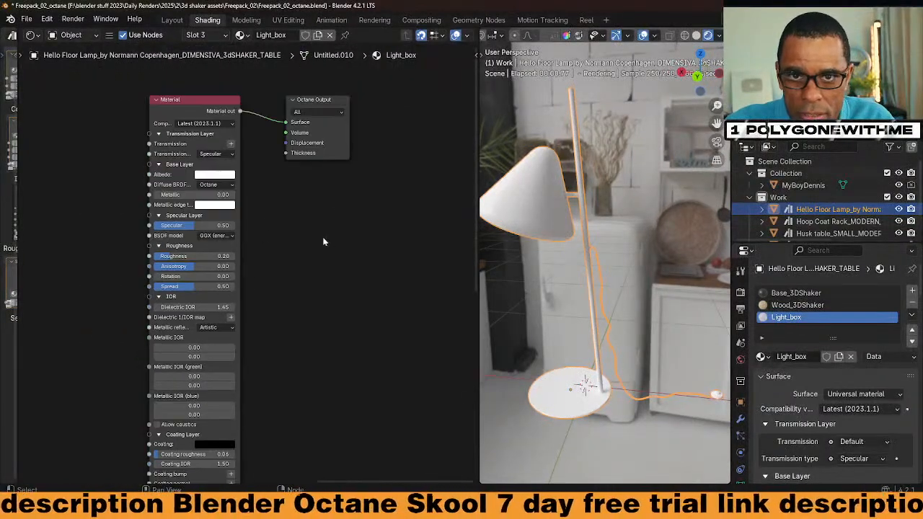
# In Wood_3DShaker, connect the wood_diffuse.jpg image directly to the Principled BSDF's Base Color, bypassing the RGB Curves node.
pyautogui.click(796, 305)
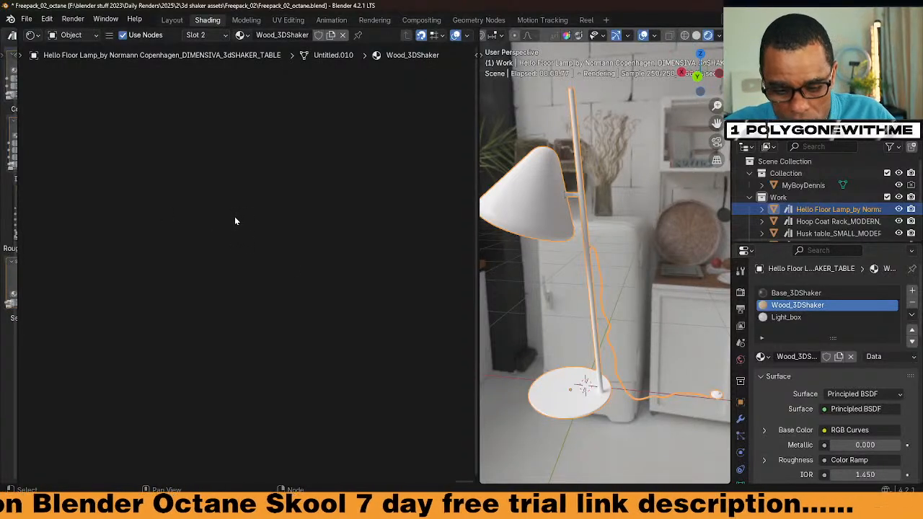
pyautogui.press('Home')
pyautogui.click(367, 347)
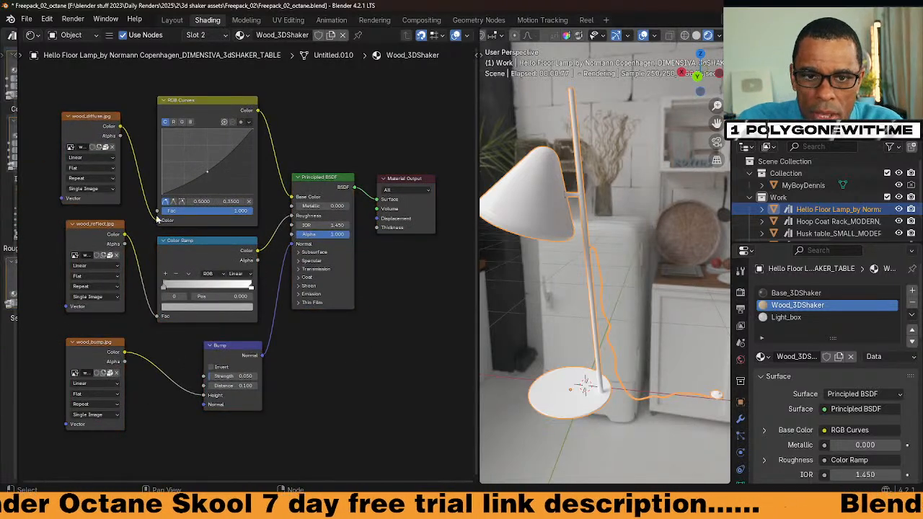
pyautogui.moveTo(158, 220); pyautogui.dragTo(292, 197)
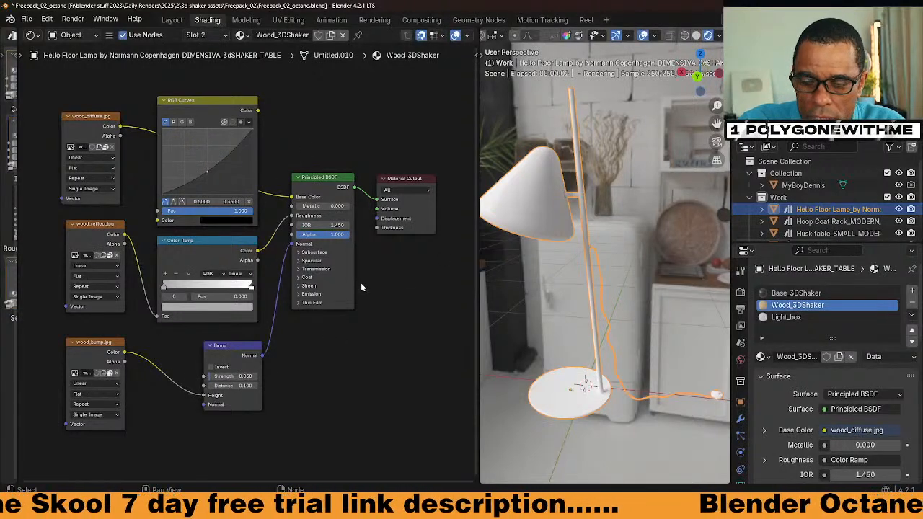
# Convert the lamp's Wood_3DShaker material to Octane and bring its generated Octane nodes into view.
pyautogui.moveTo(362, 287); pyautogui.dragTo(248, 263, button='middle')
pyautogui.scroll(-3, 266, 278)
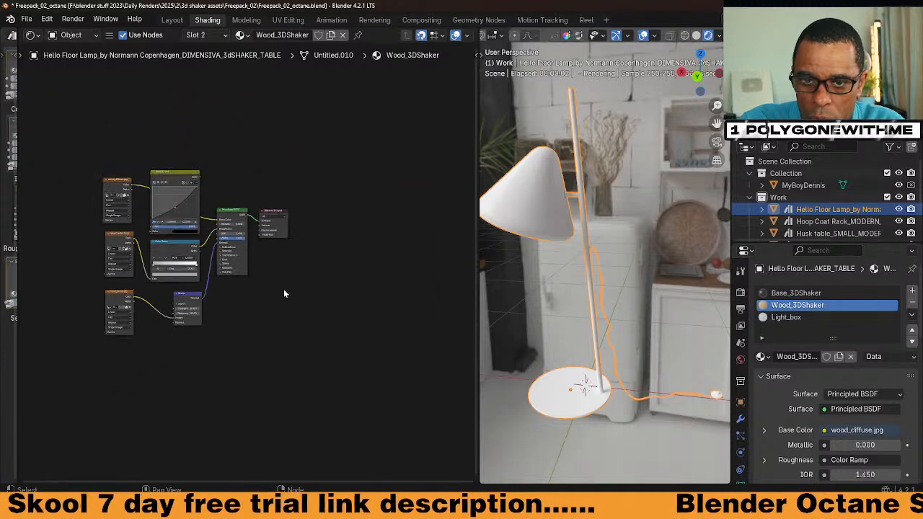
pyautogui.press('q')
pyautogui.click(604, 291)
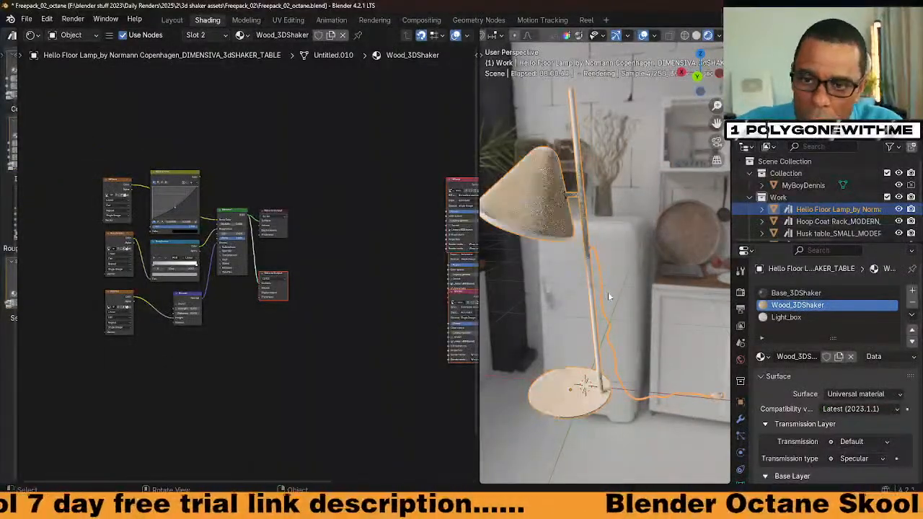
pyautogui.moveTo(411, 331); pyautogui.dragTo(125, 266, button='middle')
pyautogui.scroll(4, 253, 342)
# Spread out the wood's Octane Diffuse, Roughness and Normal texture nodes and set the material's BSDF model to GGX (energy preserving).
pyautogui.moveTo(229, 210); pyautogui.dragTo(198, 315)
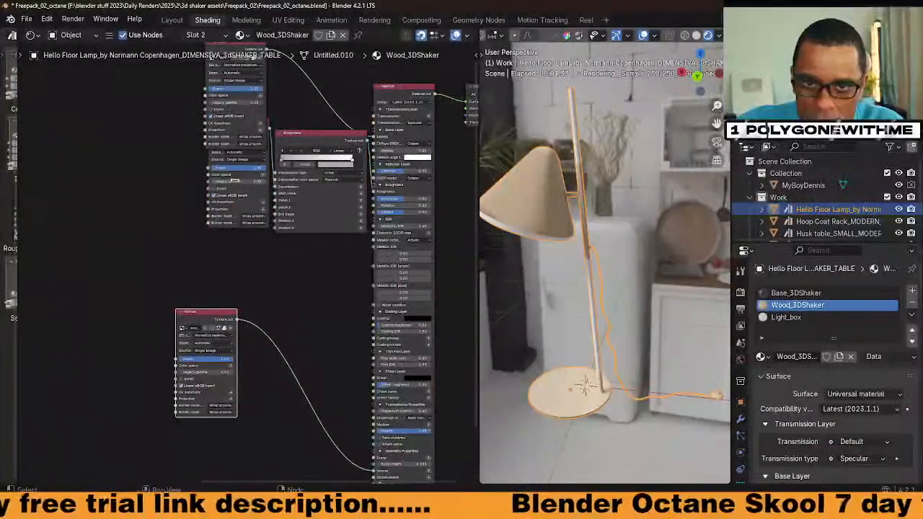
pyautogui.moveTo(157, 162); pyautogui.dragTo(151, 188, button='middle')
pyautogui.moveTo(149, 187); pyautogui.dragTo(158, 219)
pyautogui.moveTo(189, 137); pyautogui.dragTo(138, 255, button='middle')
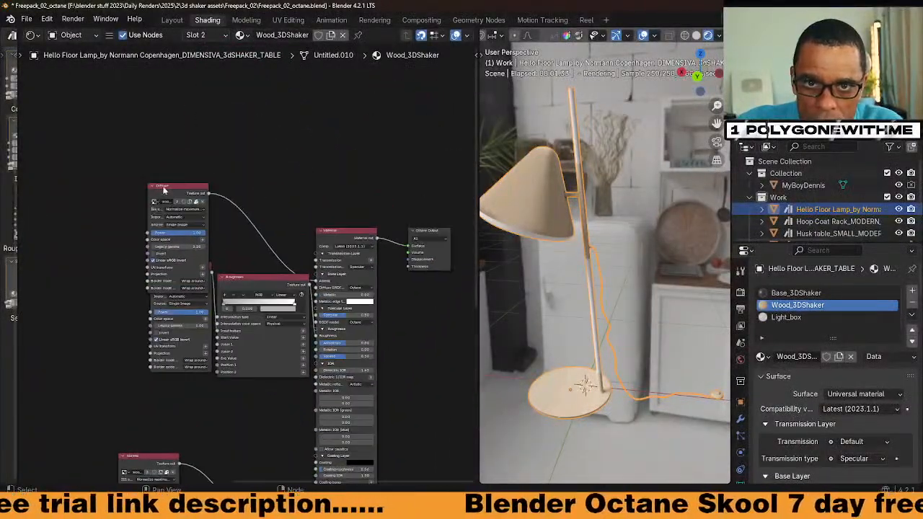
pyautogui.moveTo(165, 190); pyautogui.dragTo(172, 109)
pyautogui.moveTo(181, 273); pyautogui.dragTo(129, 317)
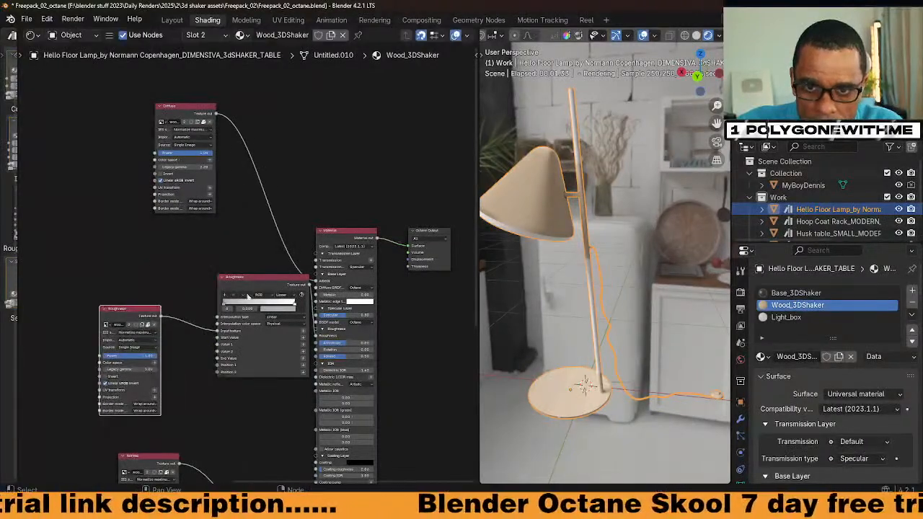
pyautogui.moveTo(286, 288); pyautogui.dragTo(254, 320)
pyautogui.moveTo(253, 320); pyautogui.dragTo(291, 191, button='middle')
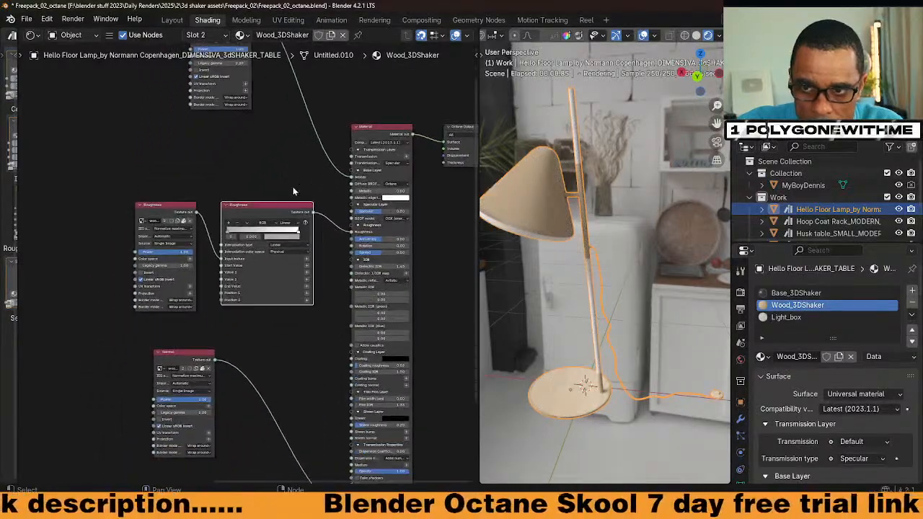
pyautogui.moveTo(560, 387); pyautogui.dragTo(612, 372, button='middle')
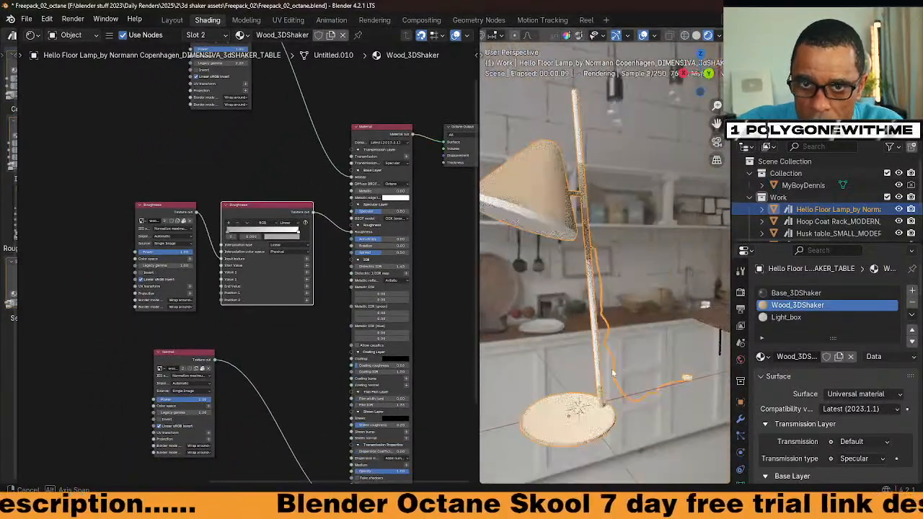
# Move the wood's Diffuse texture node clear and insert a Color correction node between it and the material's Albedo input.
pyautogui.moveTo(244, 144); pyautogui.dragTo(251, 304, button='middle')
pyautogui.moveTo(225, 179); pyautogui.dragTo(188, 198)
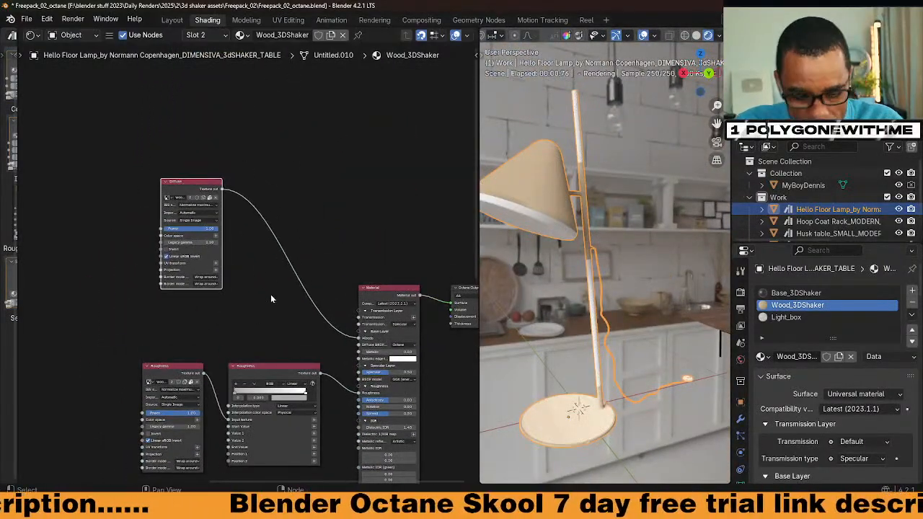
pyautogui.press('q')
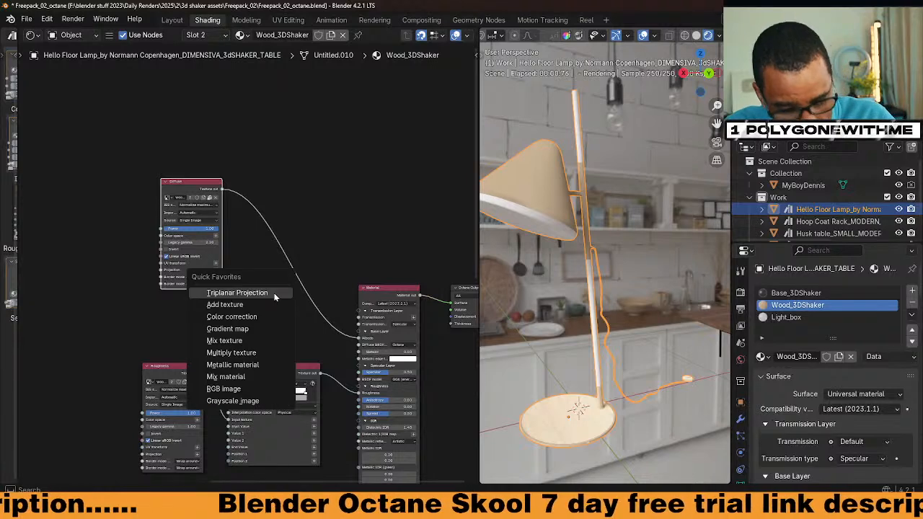
pyautogui.click(234, 319)
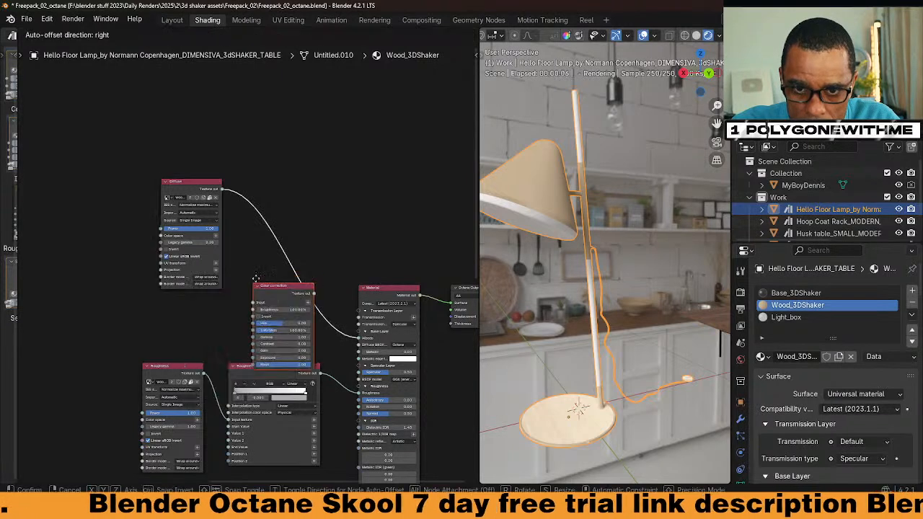
pyautogui.click(257, 289)
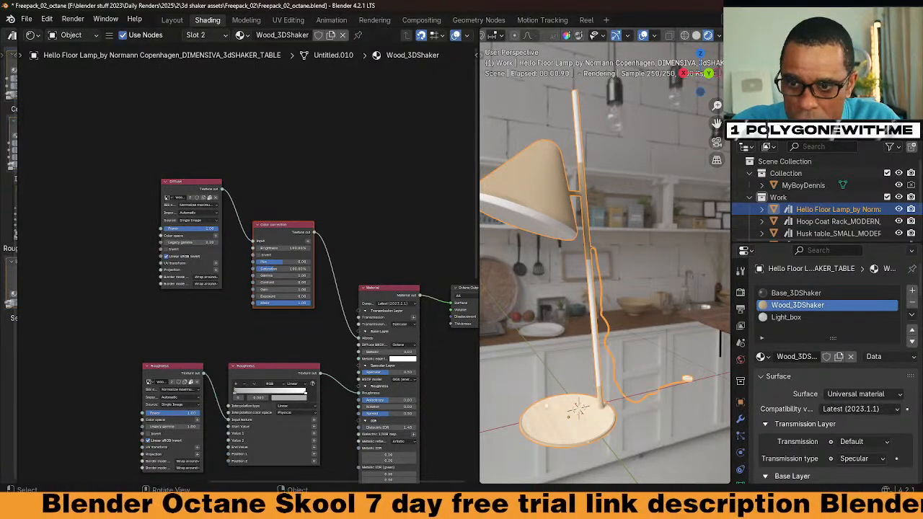
pyautogui.moveTo(279, 316); pyautogui.dragTo(276, 268, button='middle')
pyautogui.moveTo(281, 403); pyautogui.dragTo(236, 315, button='middle')
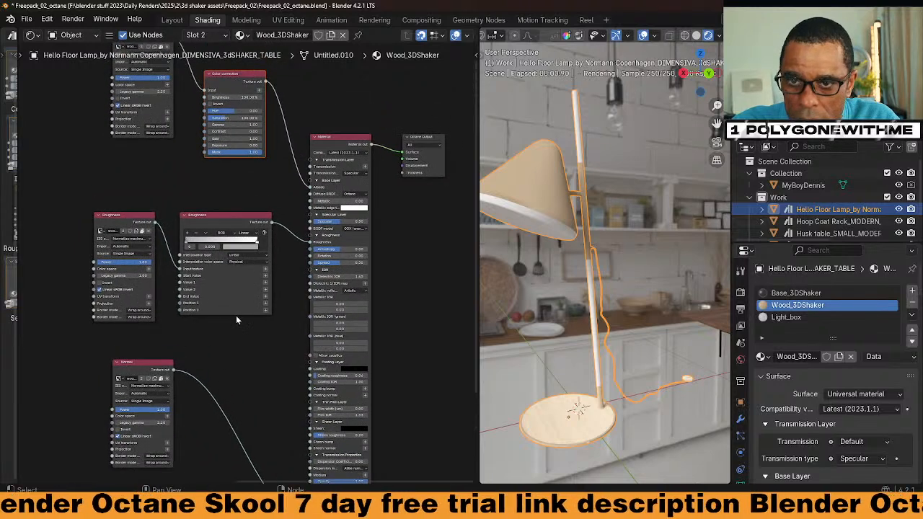
# Open the lamp's Base_3DShaker material and examine how its Layer Weight, Color Ramp, RGB and Overlay nodes feed the Principled BSDF.
pyautogui.click(783, 295)
pyautogui.scroll(-6, 299, 279)
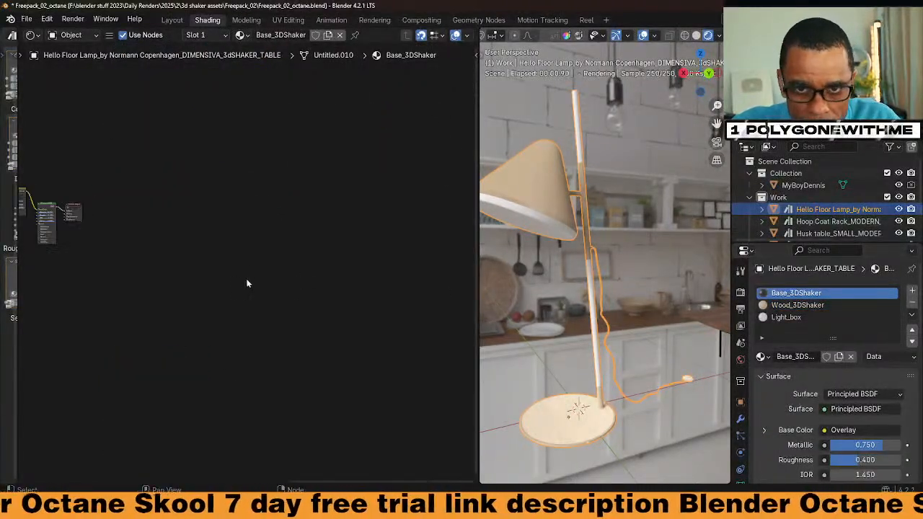
pyautogui.press('Home')
pyautogui.scroll(4, 291, 322)
pyautogui.scroll(-4, 274, 315)
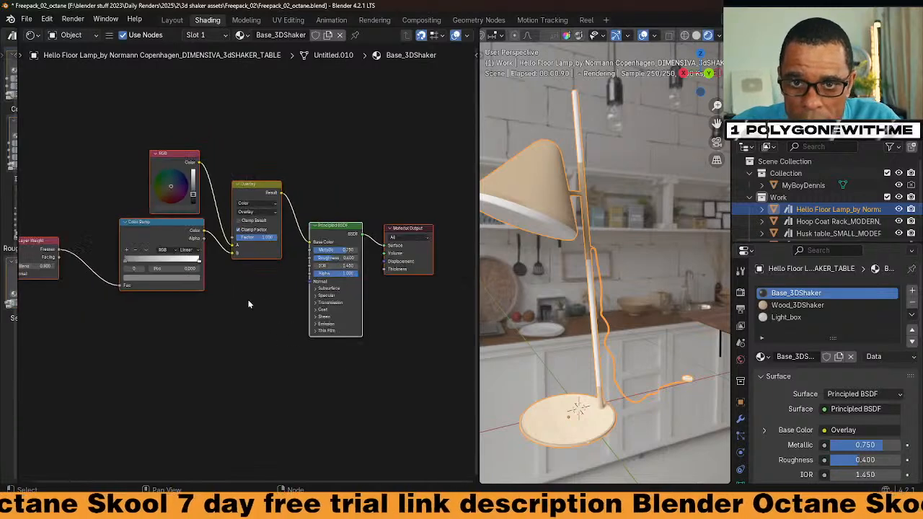
pyautogui.moveTo(253, 287); pyautogui.dragTo(258, 263, button='middle')
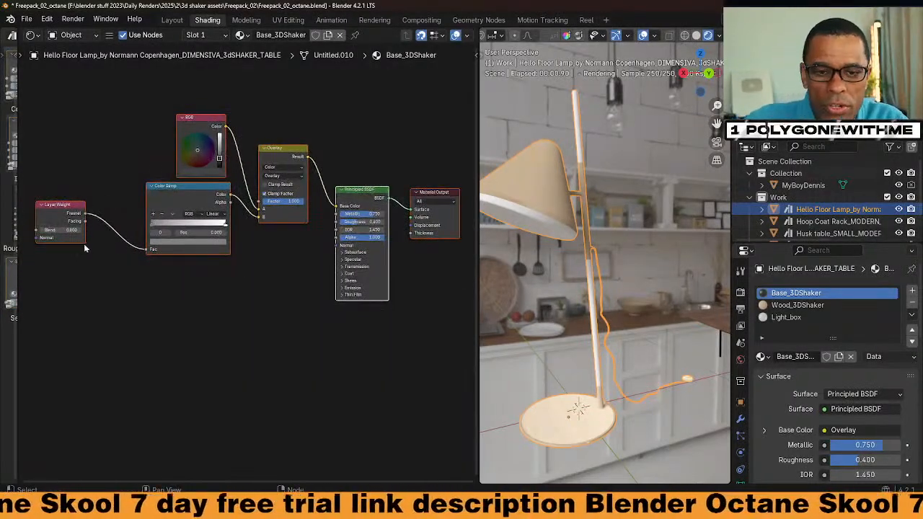
pyautogui.click(59, 204)
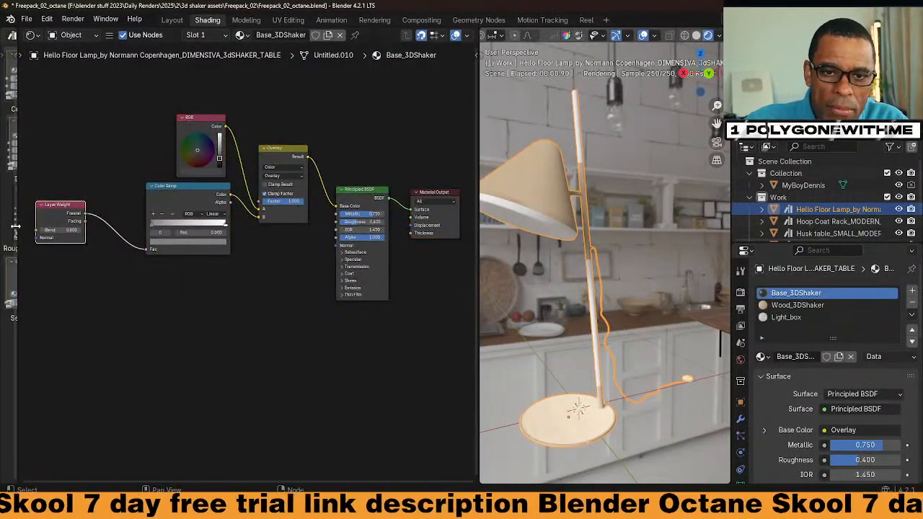
pyautogui.moveTo(52, 212); pyautogui.dragTo(78, 219)
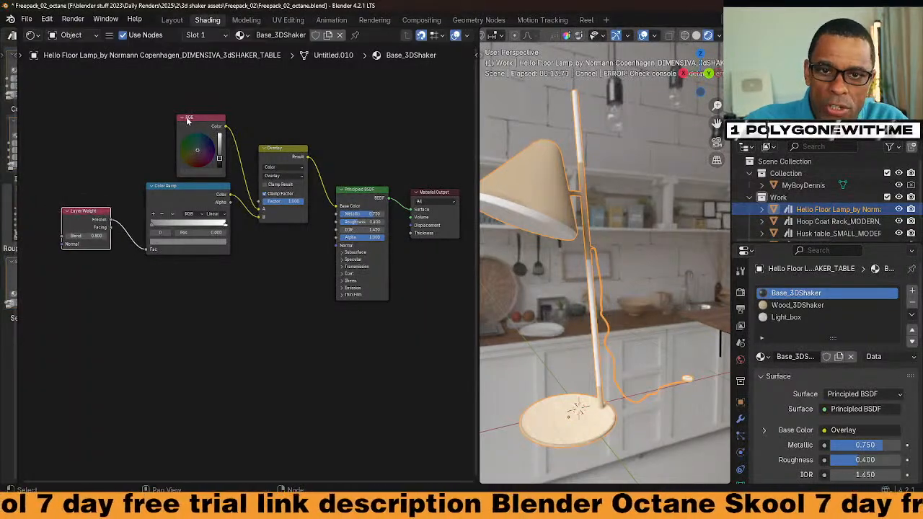
pyautogui.moveTo(187, 121); pyautogui.dragTo(190, 102)
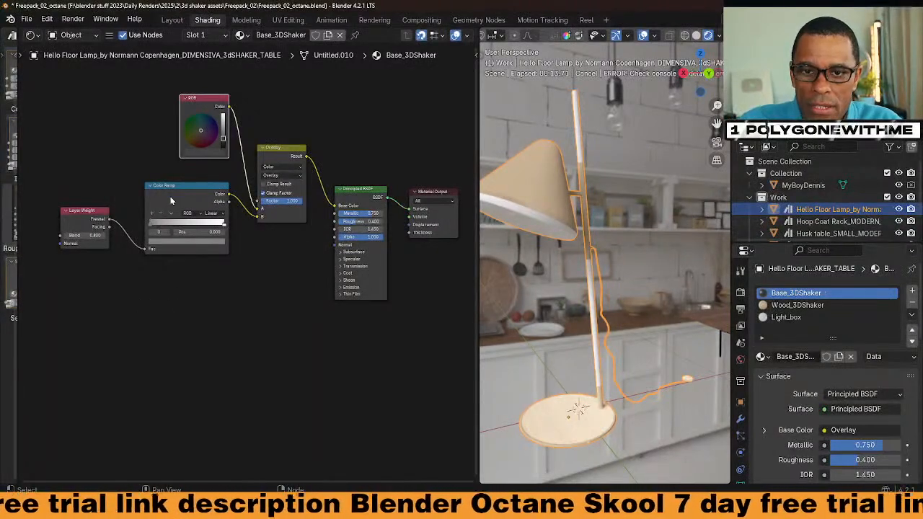
pyautogui.click(274, 149)
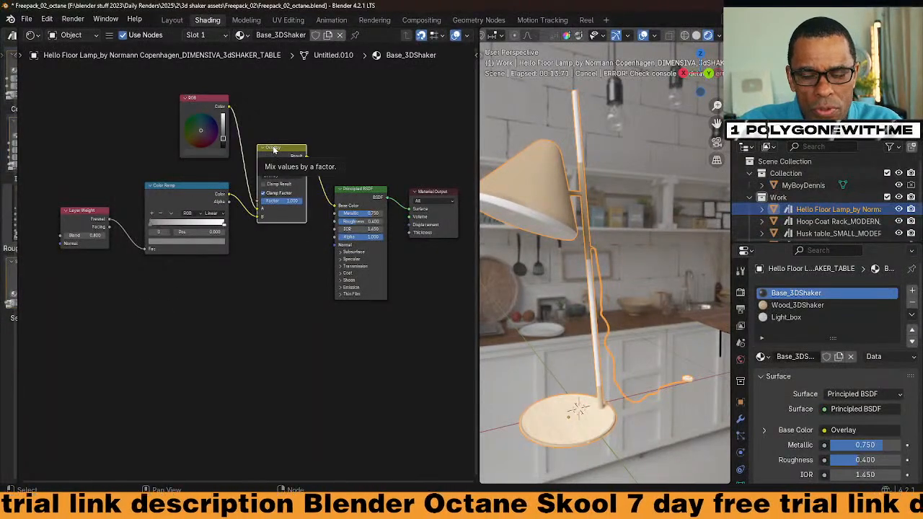
pyautogui.scroll(-2, 293, 346)
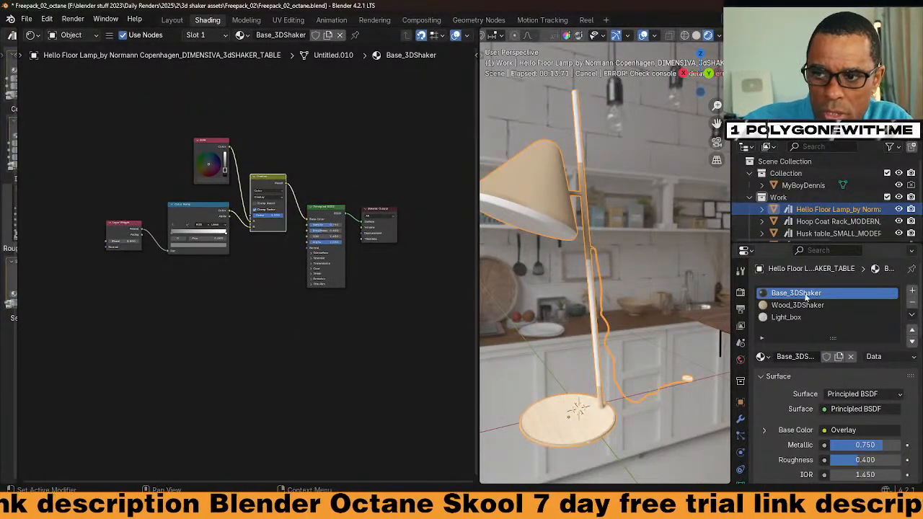
# Replace the lamp's Base_3DShaker material with Frame_3DShaker_octane and inspect its Octane color, gradient and Universal material nodes.
pyautogui.click(274, 35)
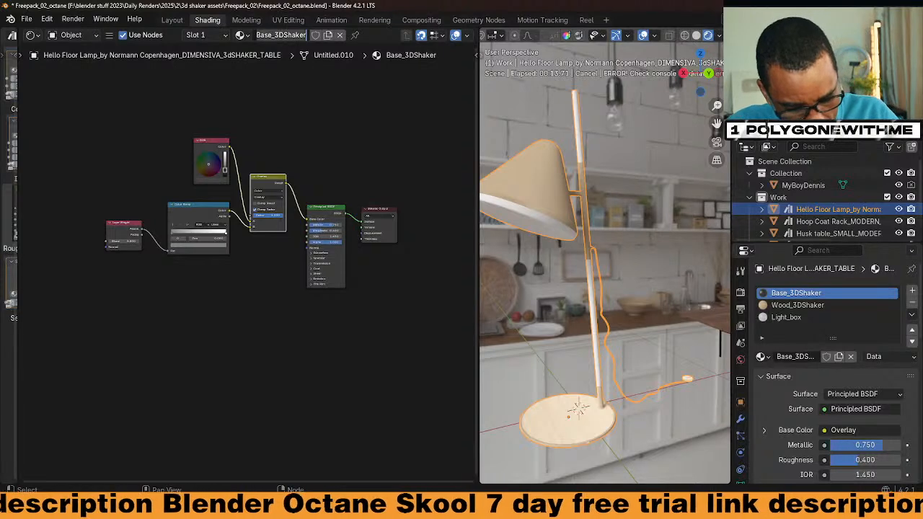
pyautogui.click(322, 126)
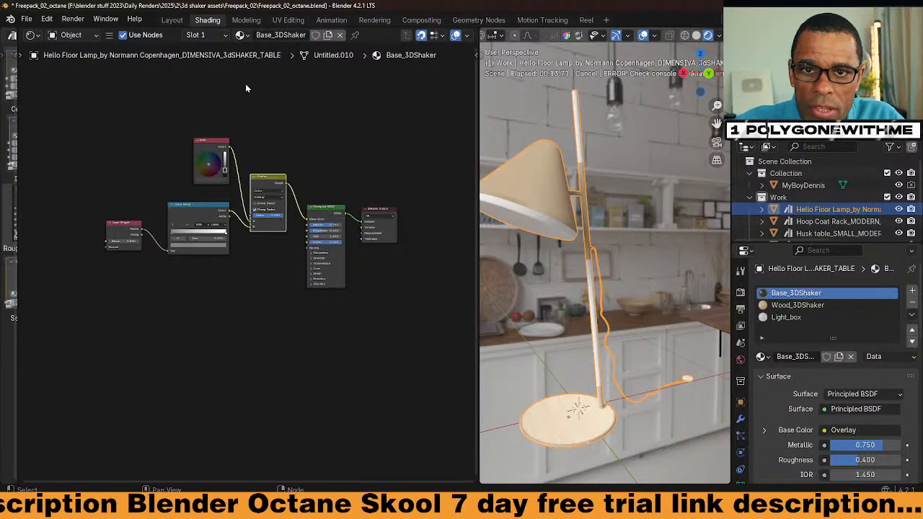
pyautogui.click(241, 34)
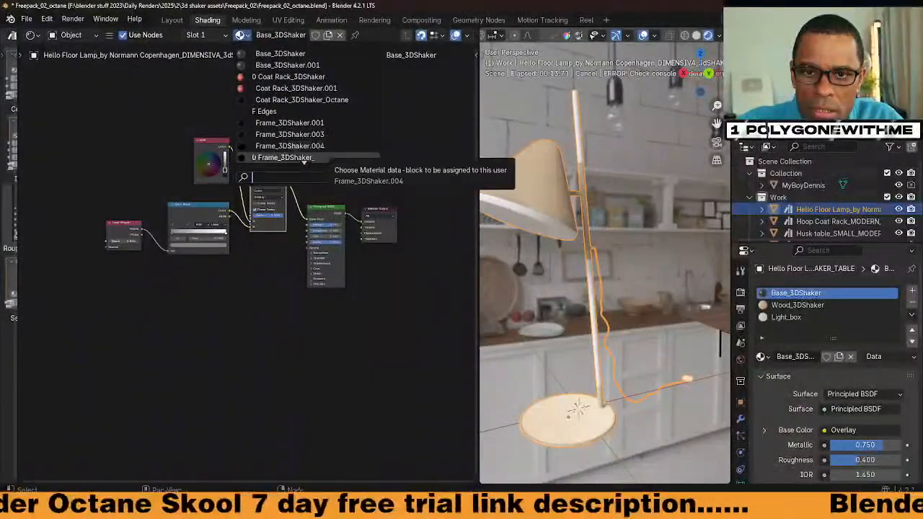
pyautogui.scroll(-2, 306, 157)
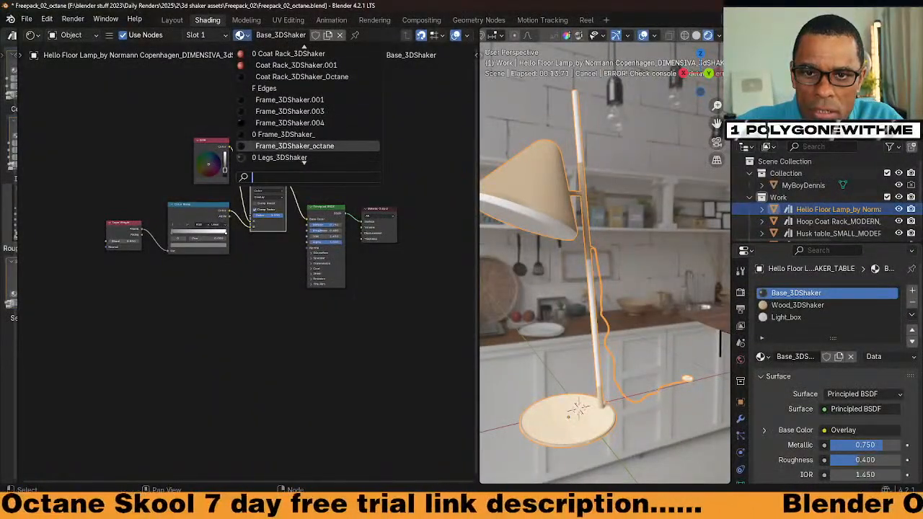
pyautogui.click(303, 146)
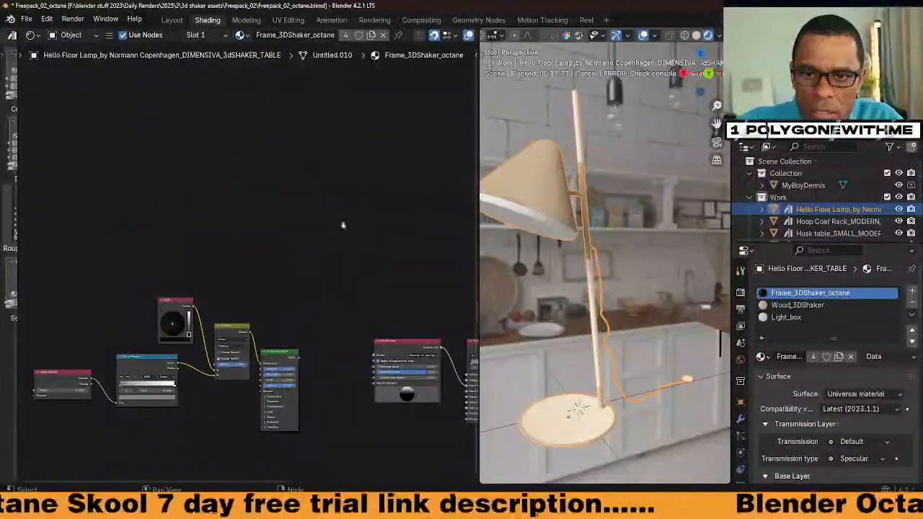
pyautogui.scroll(2, 276, 168)
pyautogui.scroll(3, 354, 358)
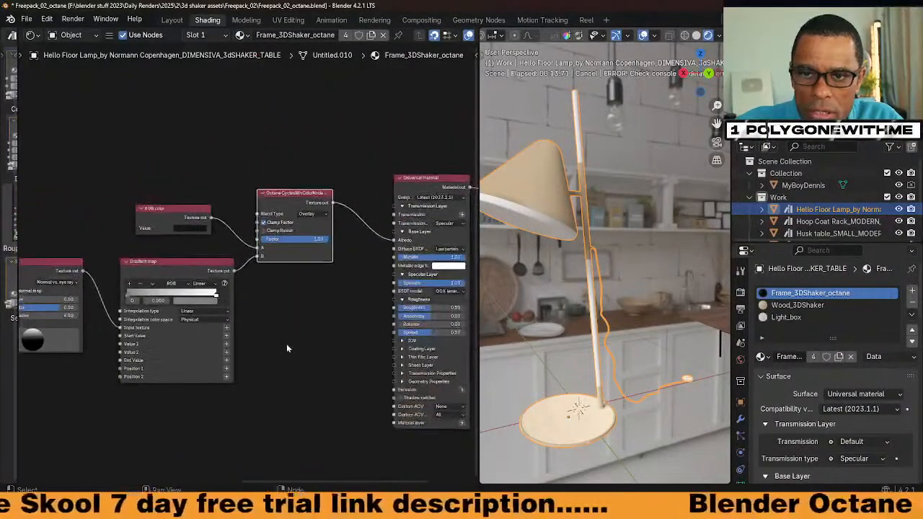
pyautogui.scroll(-3, 293, 340)
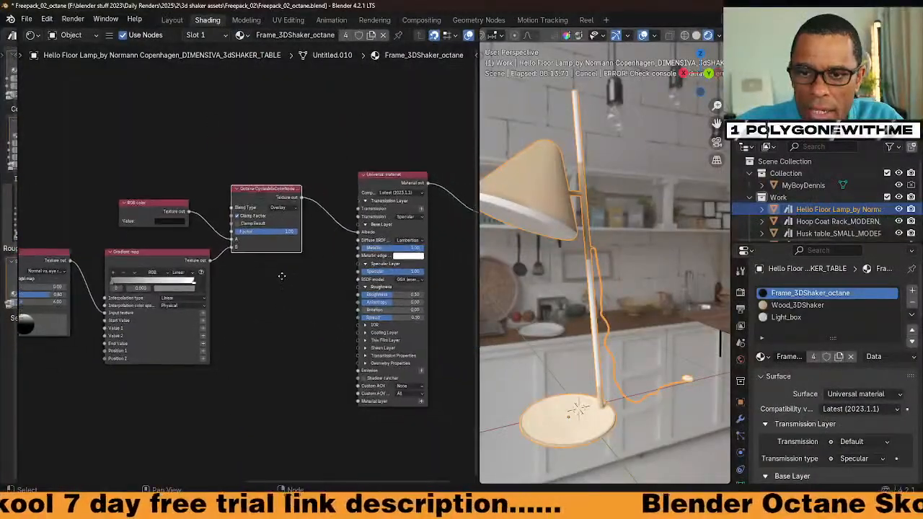
pyautogui.scroll(1, 284, 275)
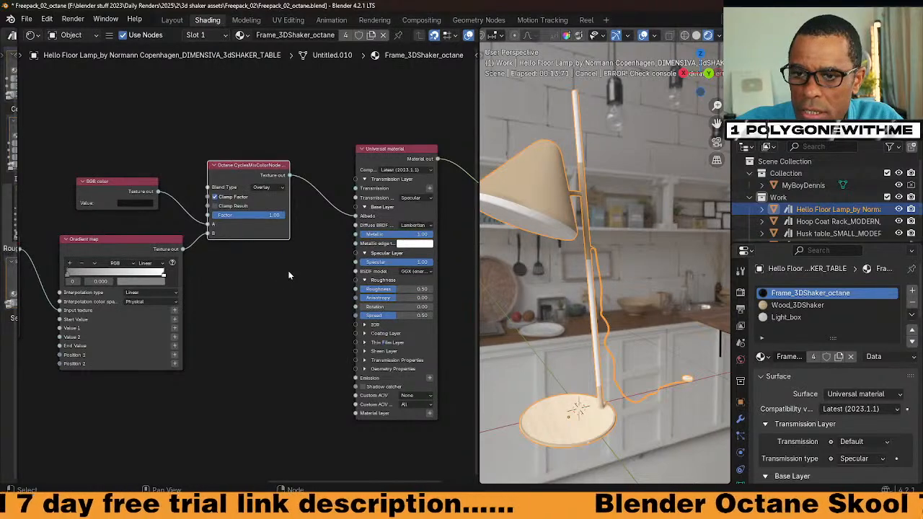
pyautogui.moveTo(352, 277); pyautogui.dragTo(324, 264, button='middle')
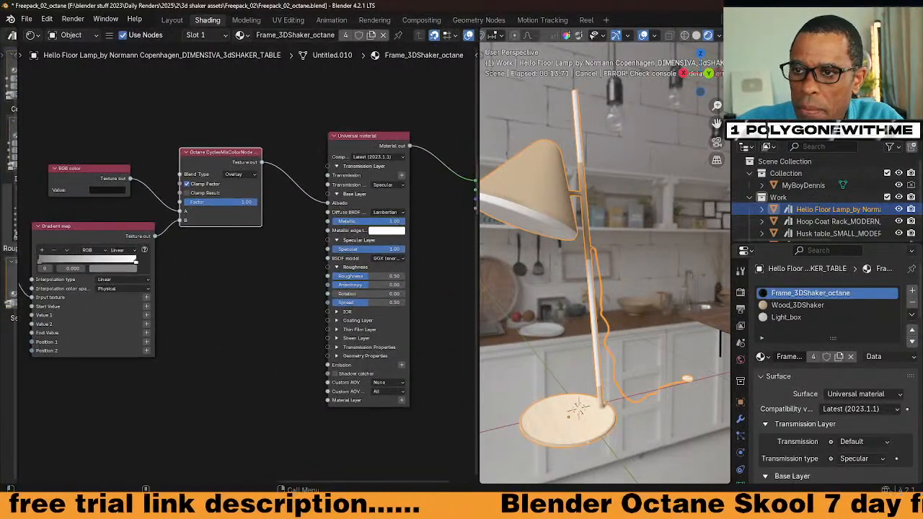
# Switch to the original Cycles scene and frame the node tree of the lamp's Base_3DShaker.001 material.
pyautogui.click(729, 20)
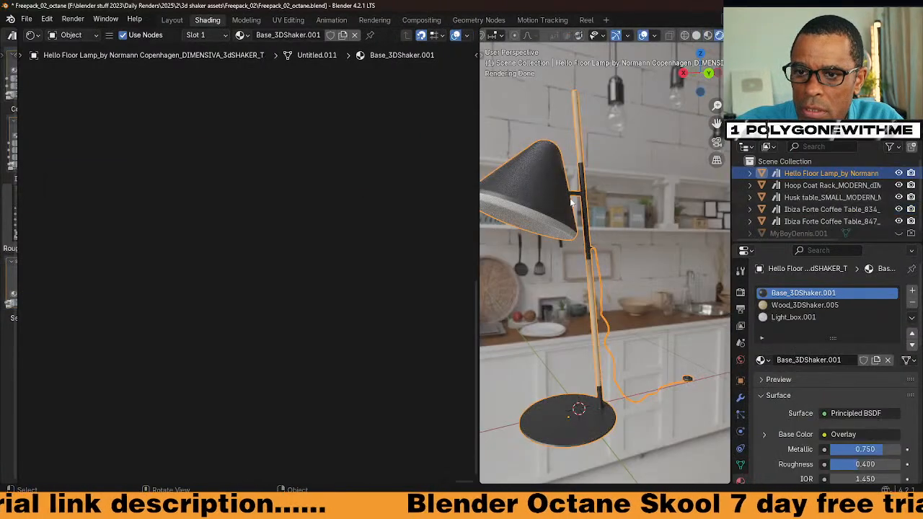
pyautogui.press('Home')
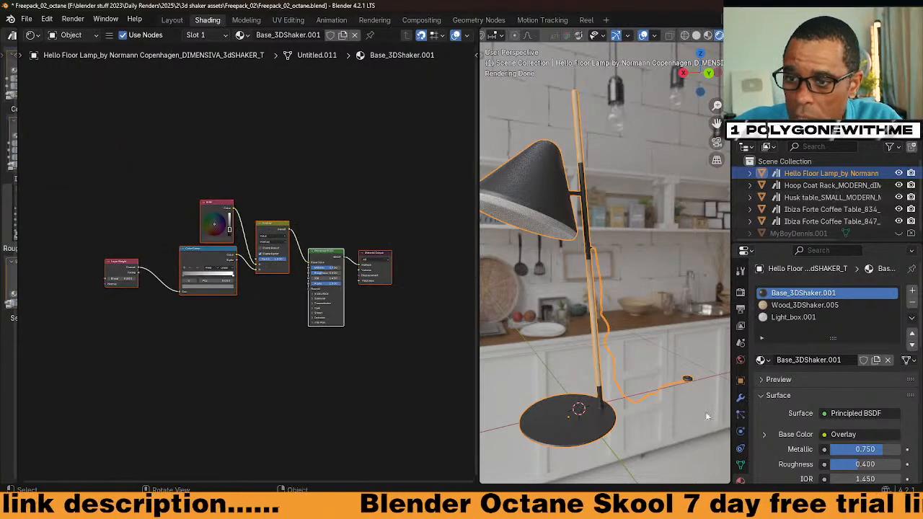
pyautogui.scroll(8, 338, 326)
pyautogui.moveTo(328, 325); pyautogui.dragTo(338, 294, button='middle')
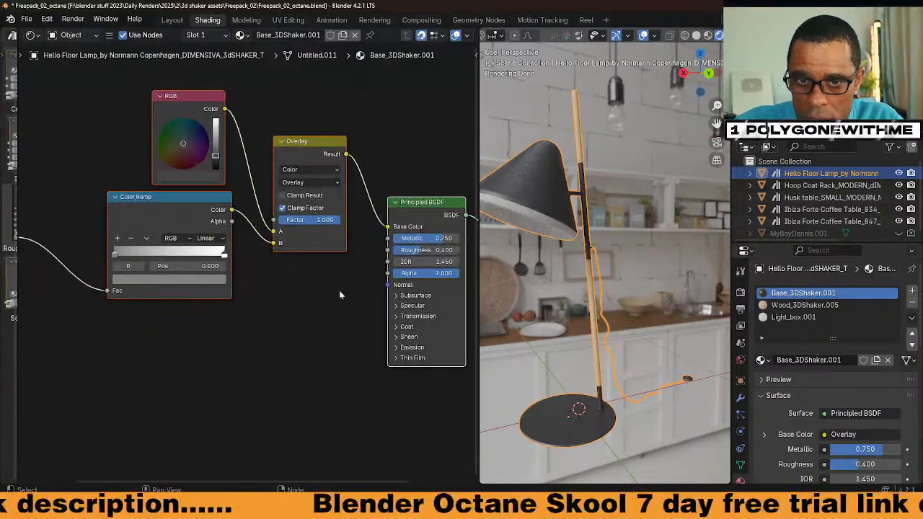
# Copy the hex value of the RGB node's color in Base_3DShaker.001 and check the Principled BSDF settings.
pyautogui.click(195, 178)
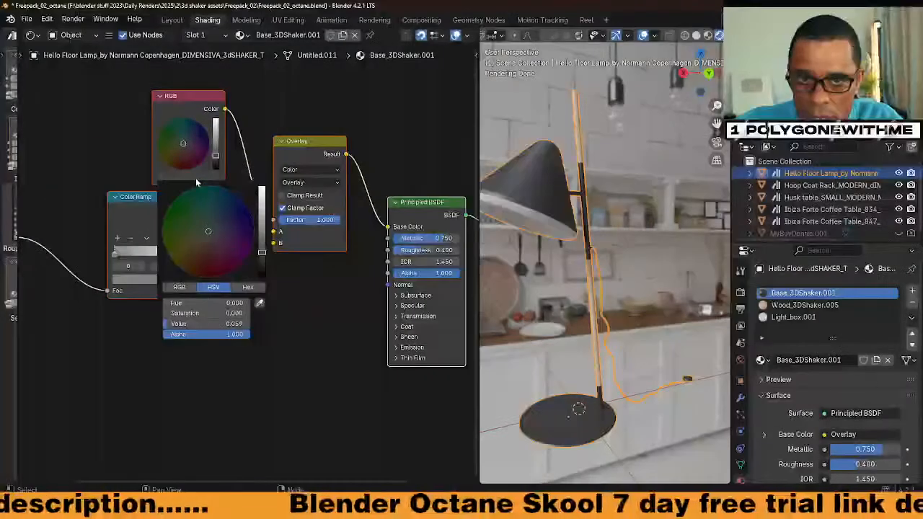
pyautogui.click(247, 287)
pyautogui.click(209, 303)
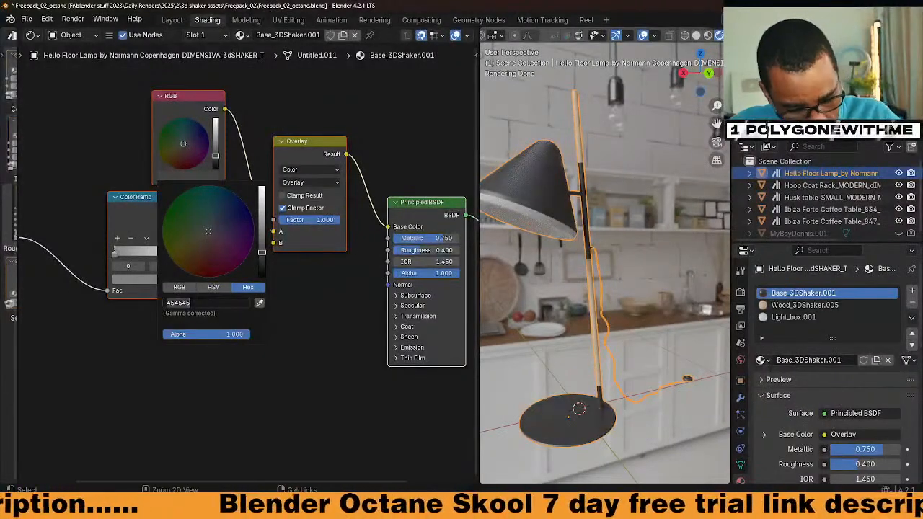
pyautogui.click(295, 430)
pyautogui.click(307, 366)
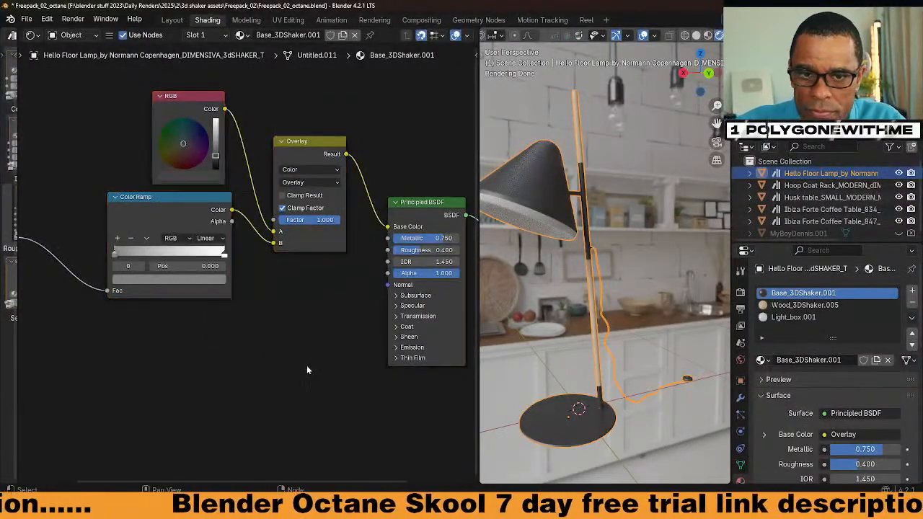
pyautogui.moveTo(307, 345); pyautogui.dragTo(227, 316, button='middle')
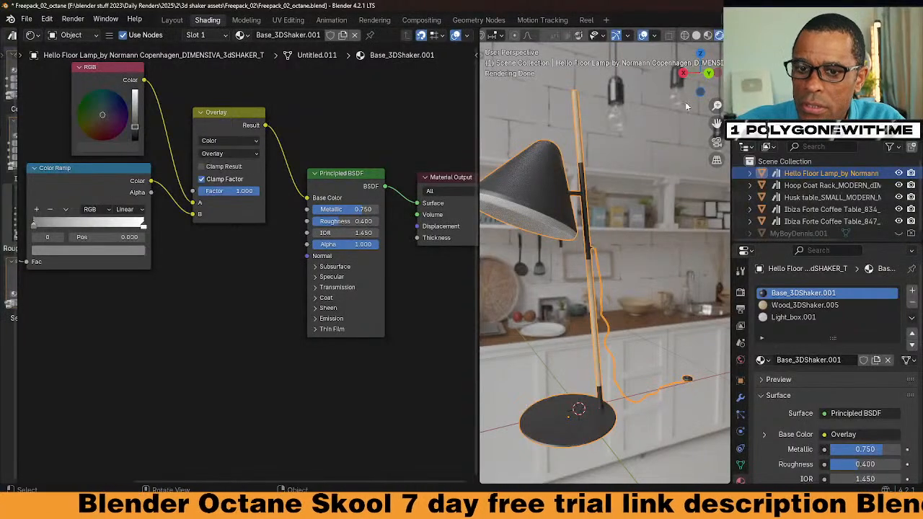
# Try to switch back to the Octane scene and retry the Octane activation.
pyautogui.click(731, 19)
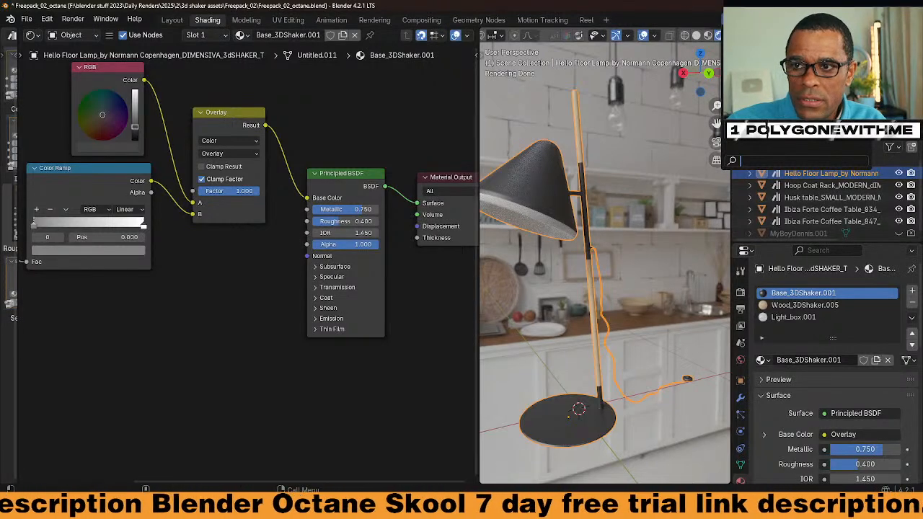
pyautogui.moveTo(611, 509)
pyautogui.click(614, 463)
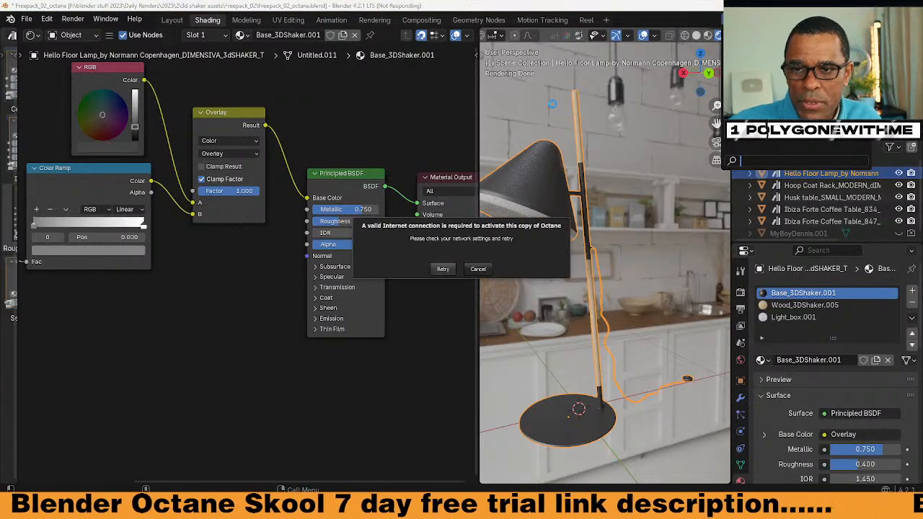
pyautogui.click(442, 269)
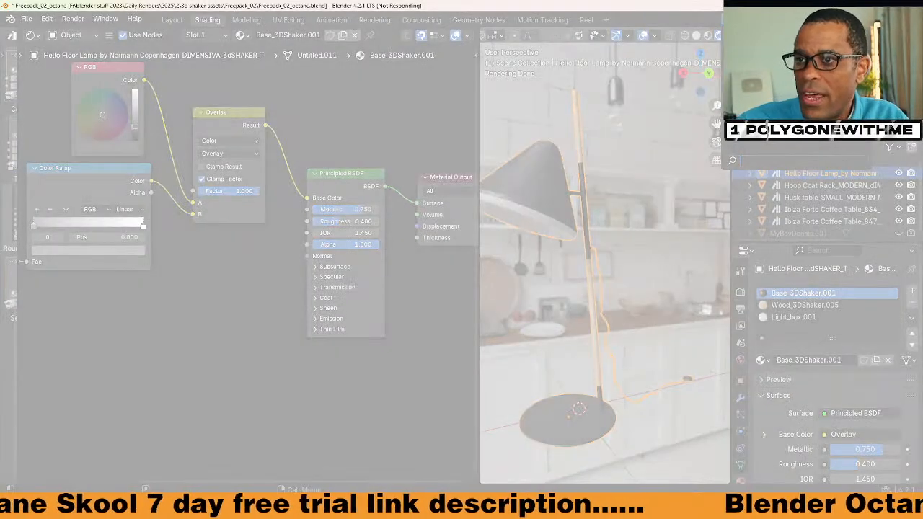
# Force the unresponsive program to close and cancel the problem report to Microsoft.
pyautogui.click(451, 281)
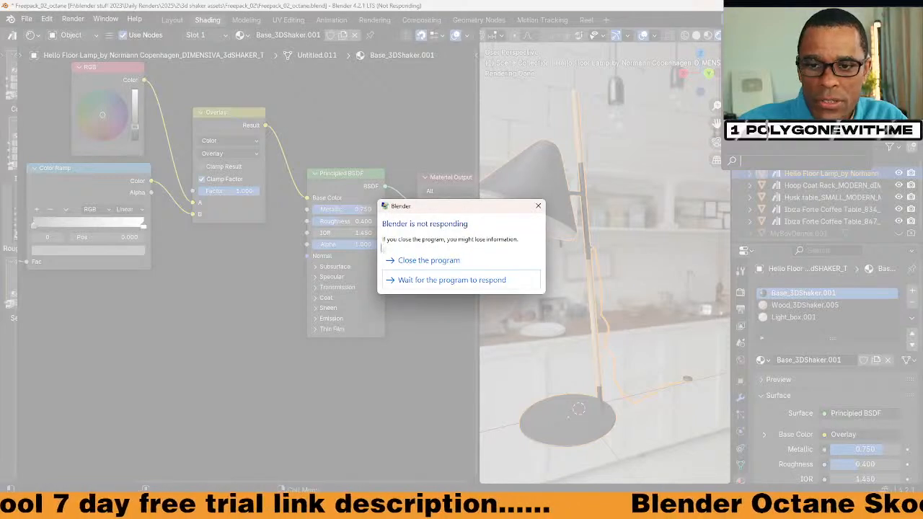
pyautogui.click(415, 261)
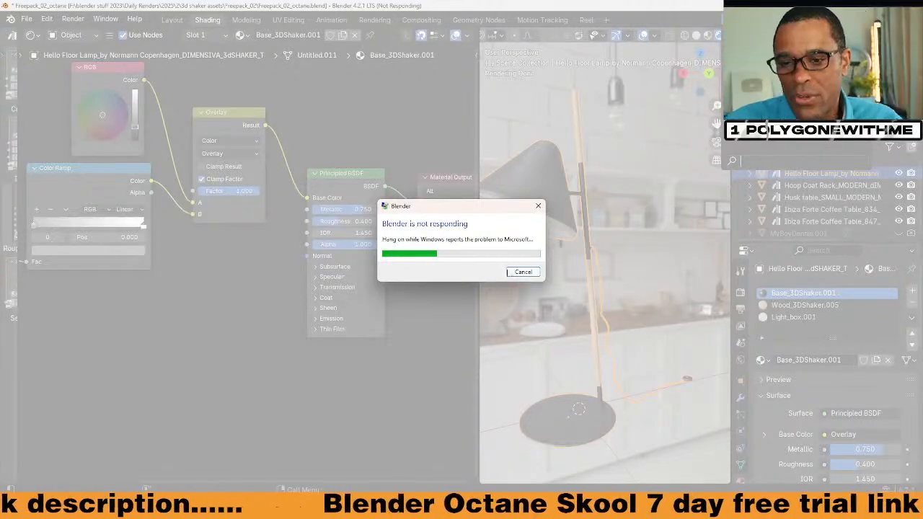
pyautogui.click(523, 272)
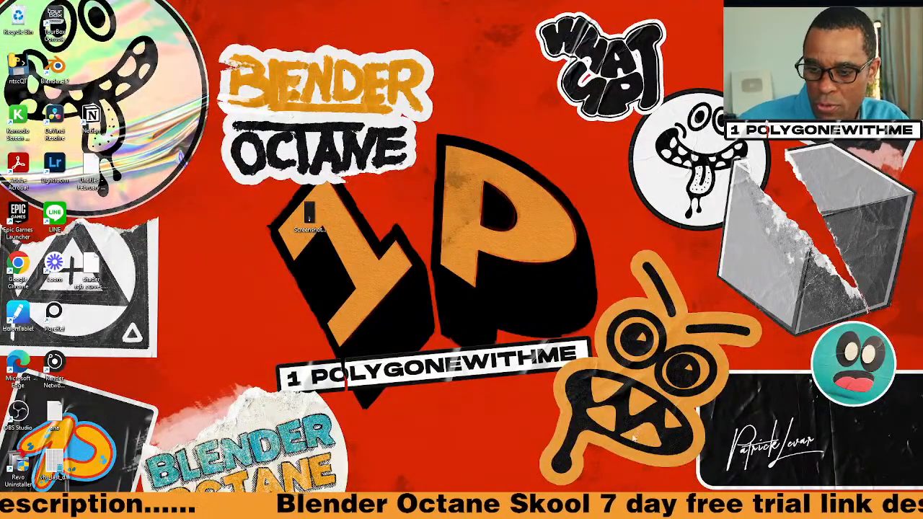
# Show the hidden system tray icons on the desktop.
pyautogui.click(811, 507)
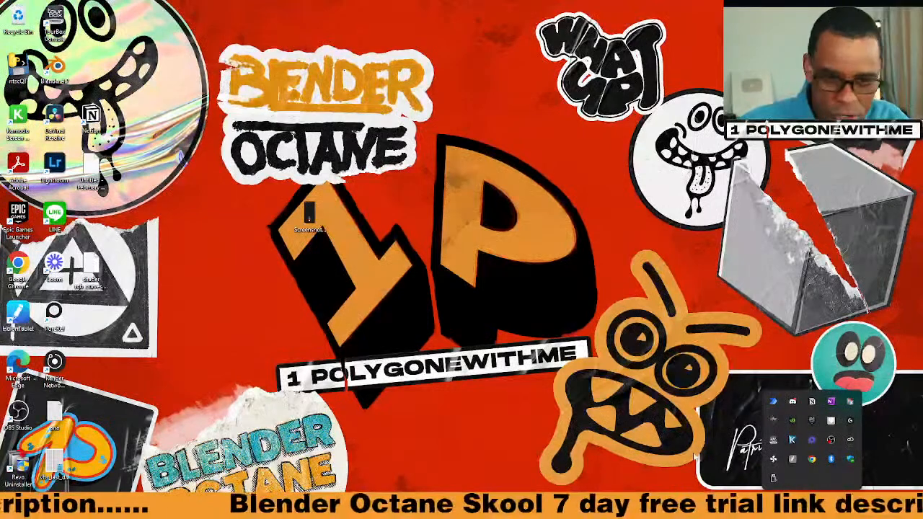